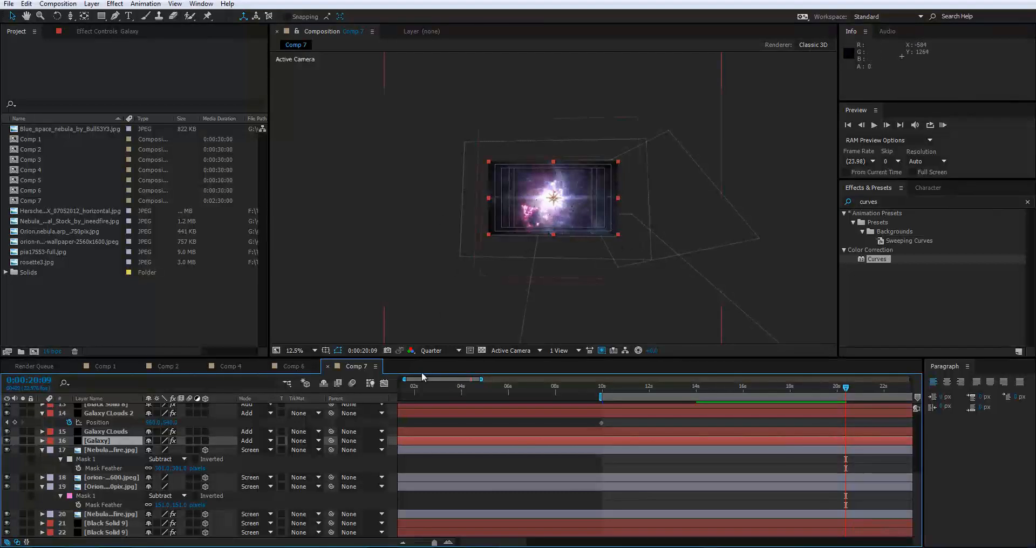
Switch to the web browser, look over the Avid Productions 479 Facebook page and open the company website linked there.
left_click(486, 537)
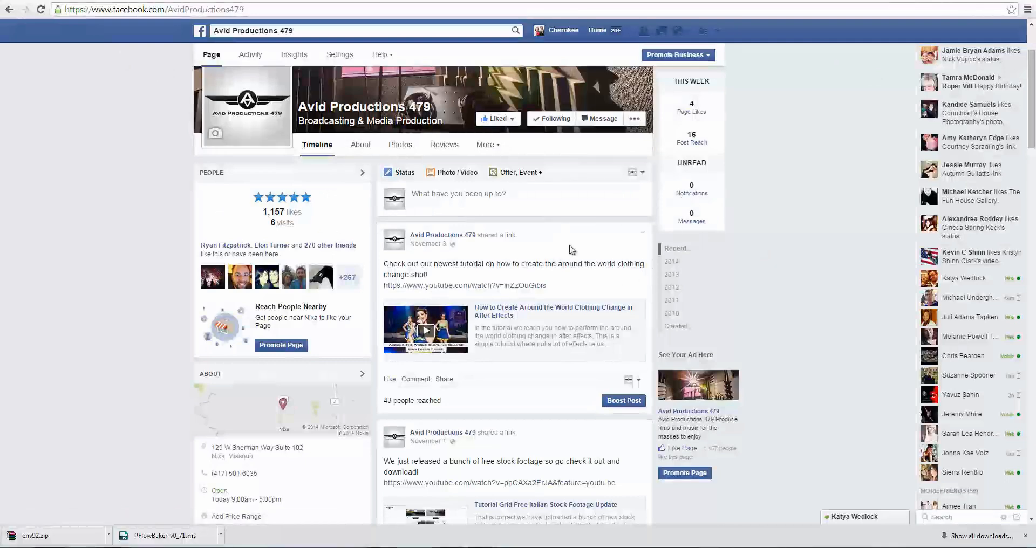
left_click(498, 119)
scroll(385, 255, "down", 6)
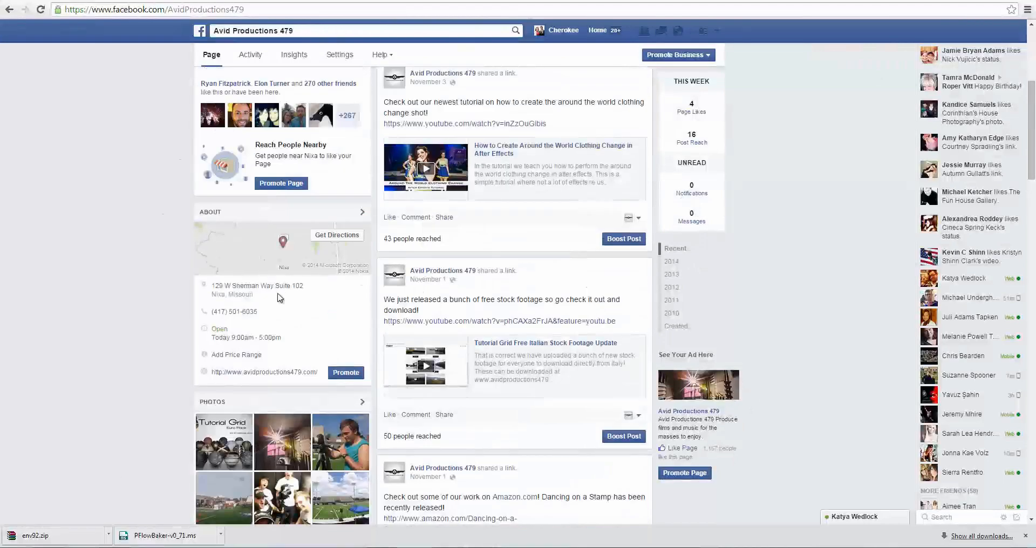
scroll(421, 227, "up", 2)
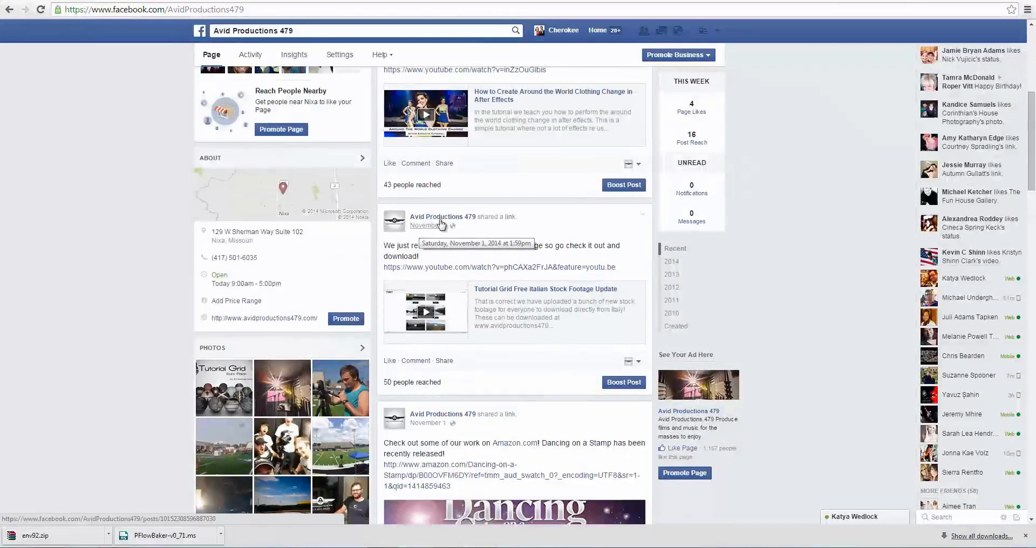
scroll(513, 260, "up", 1)
scroll(518, 264, "down", 2)
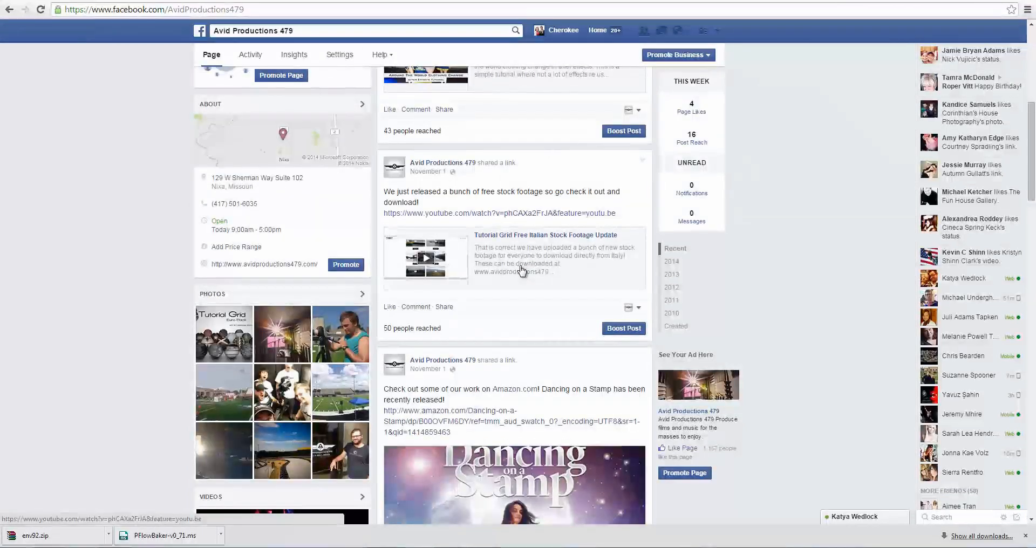
left_click(265, 264)
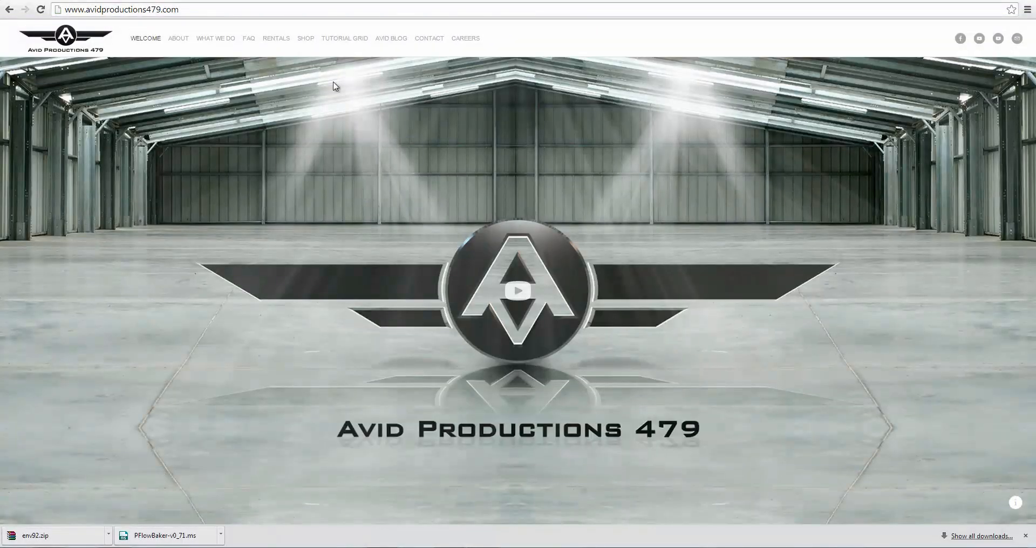
mouse_move(354, 38)
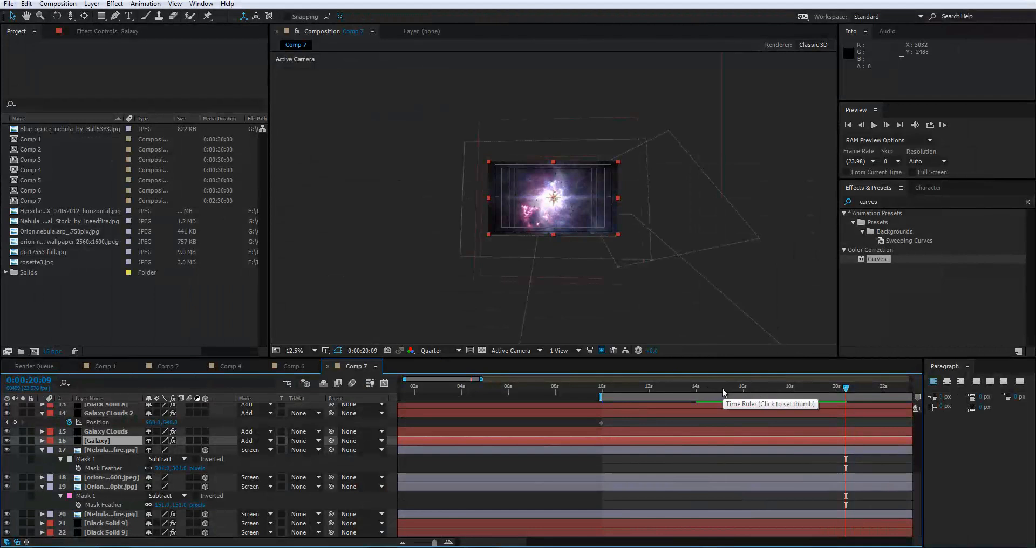
Preview and scrub the galaxy animation in Comp 7 between about 14 and 20 seconds.
left_click_drag(716, 386, 696, 386)
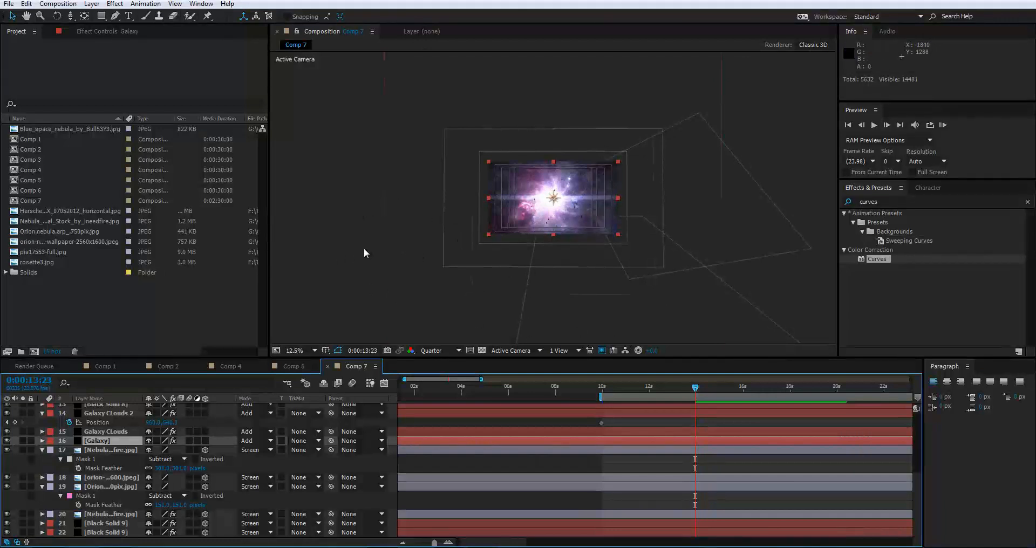
key("space")
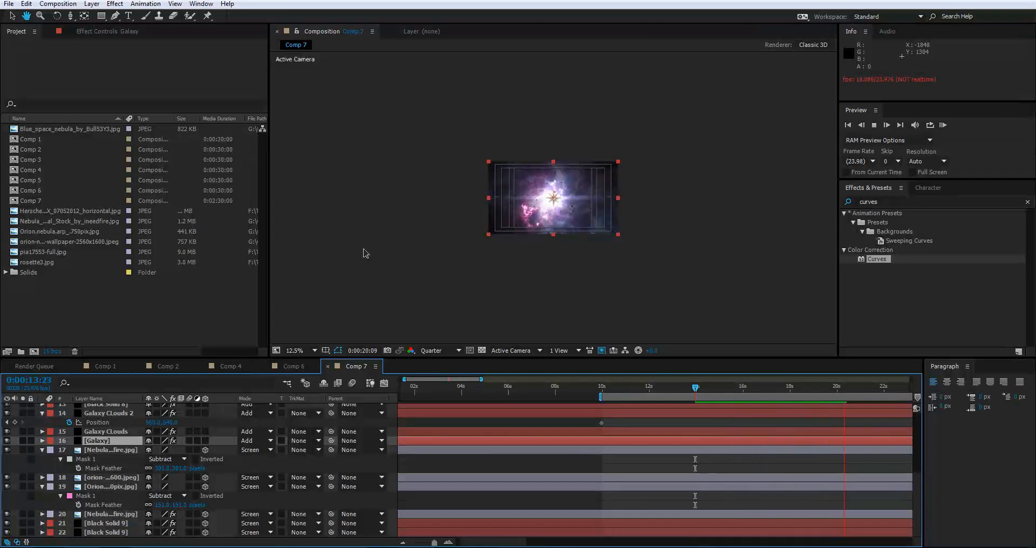
key("space")
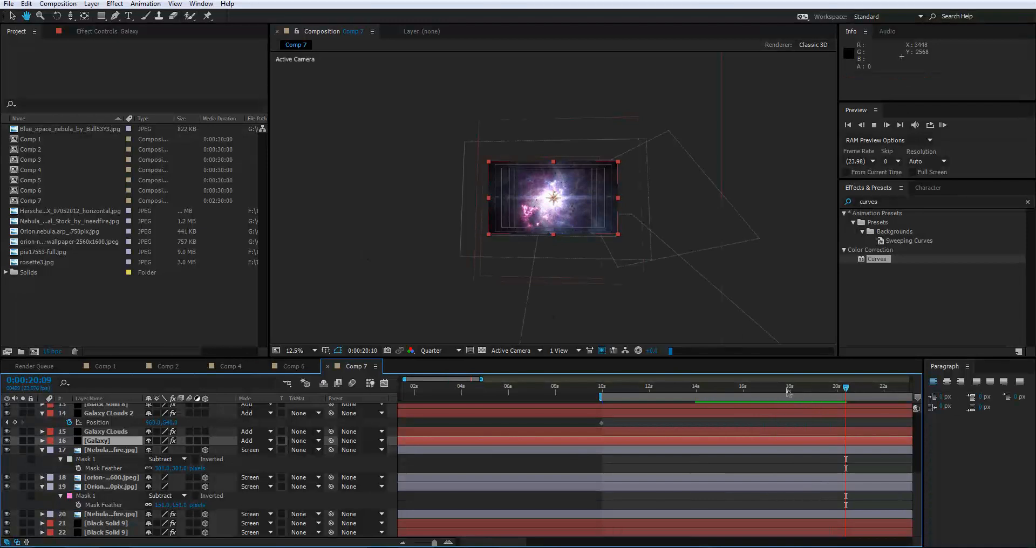
mouse_move(792, 392)
left_mouse_down()
mouse_move(738, 398)
mouse_move(799, 394)
mouse_move(754, 402)
mouse_move(781, 403)
left_mouse_up()
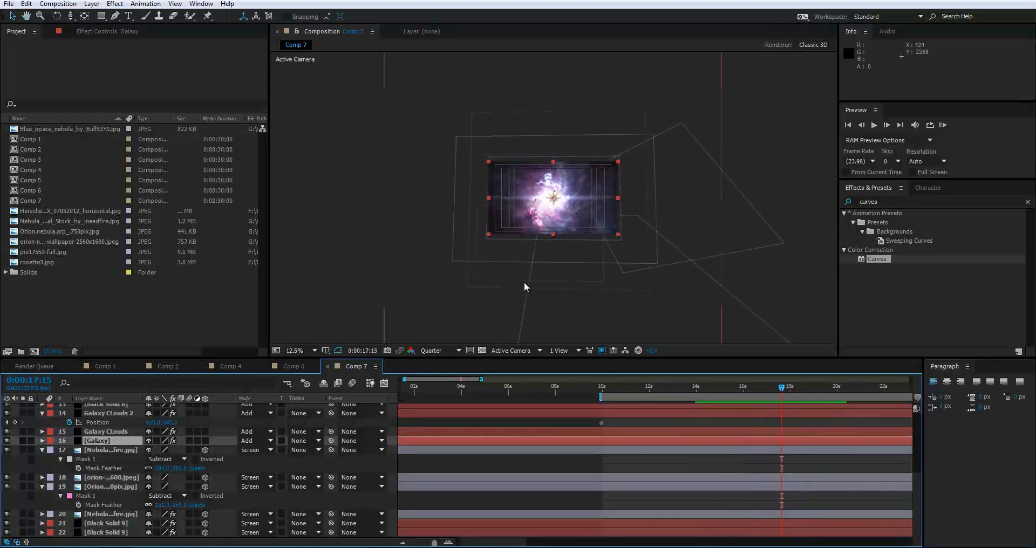
left_click(764, 390)
left_click_drag(764, 391, 740, 392)
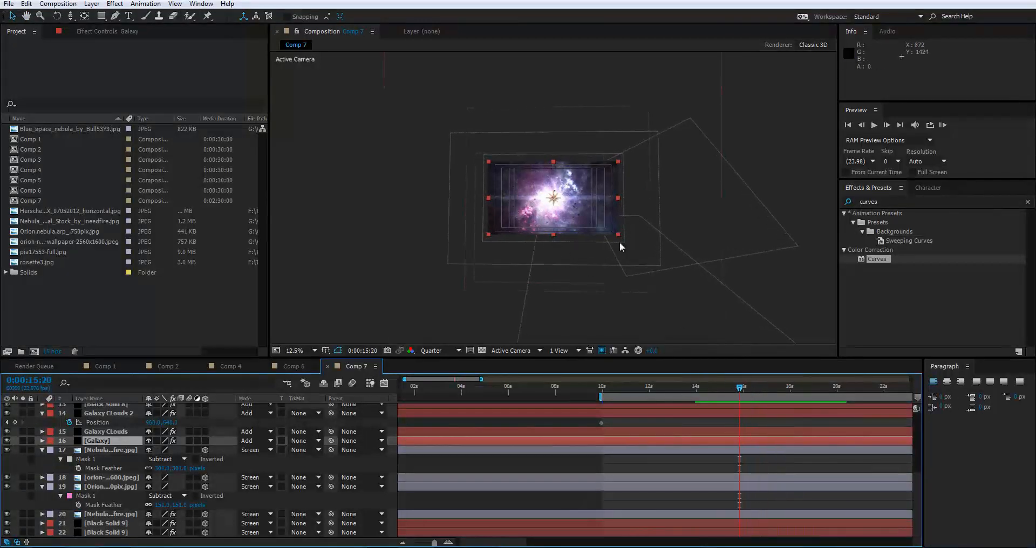
left_click(746, 390)
mouse_move(747, 391)
left_mouse_down()
mouse_move(797, 396)
mouse_move(734, 399)
left_mouse_up()
left_click(777, 401)
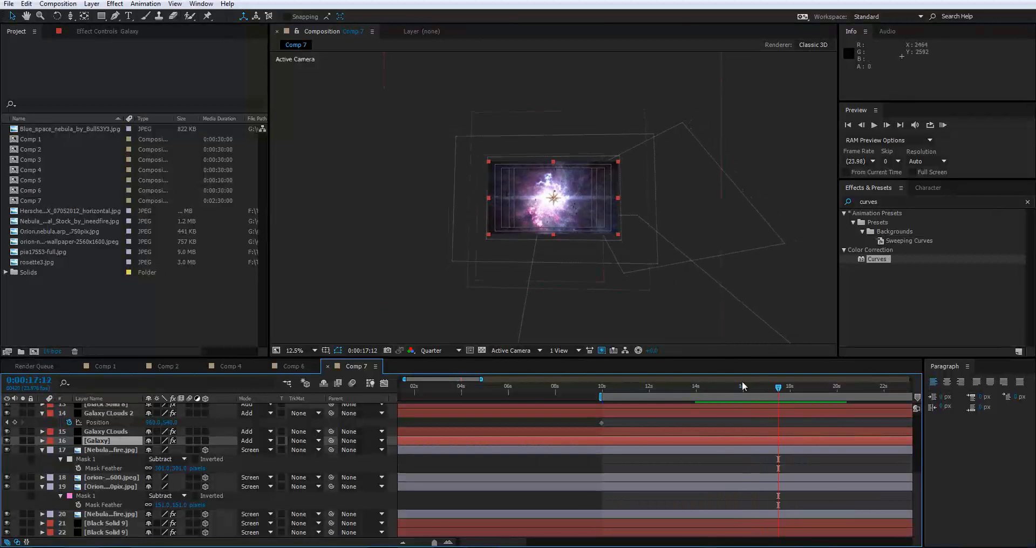
left_click_drag(775, 387, 731, 390)
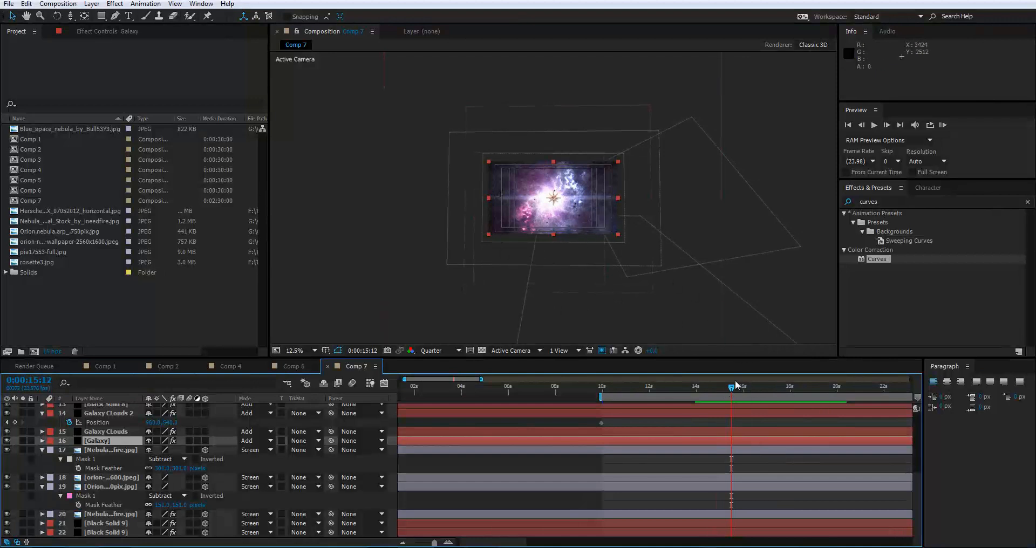
left_click_drag(753, 389, 801, 390)
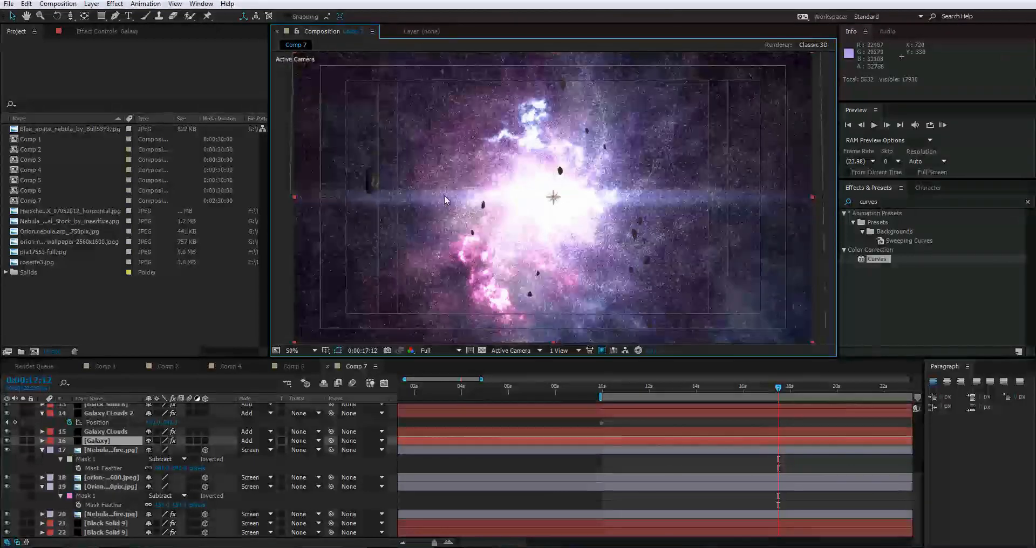
Examine the nebula, asteroids and bright core of the Comp 7 frame at 0:00:17:12, close up and as a whole.
key("comma")
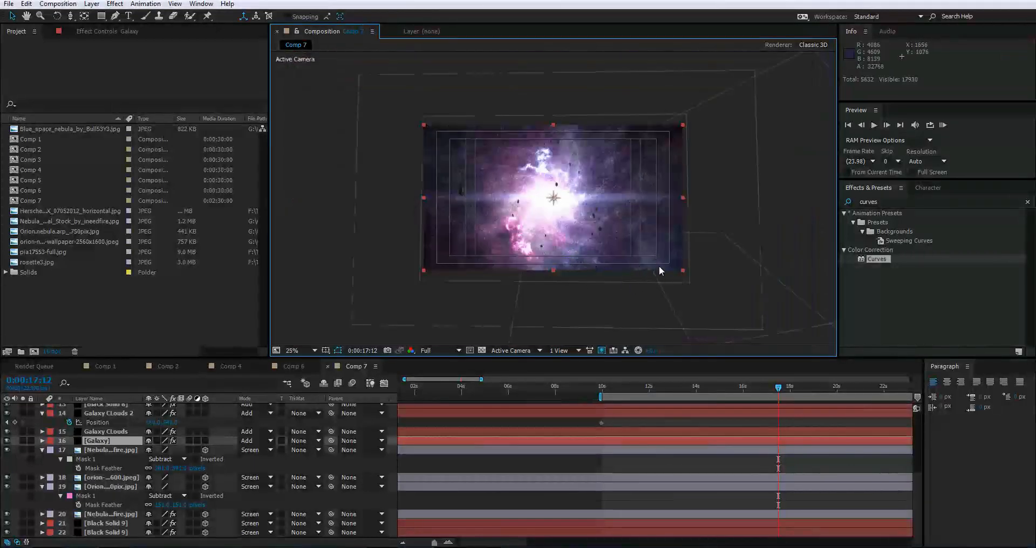
key("period")
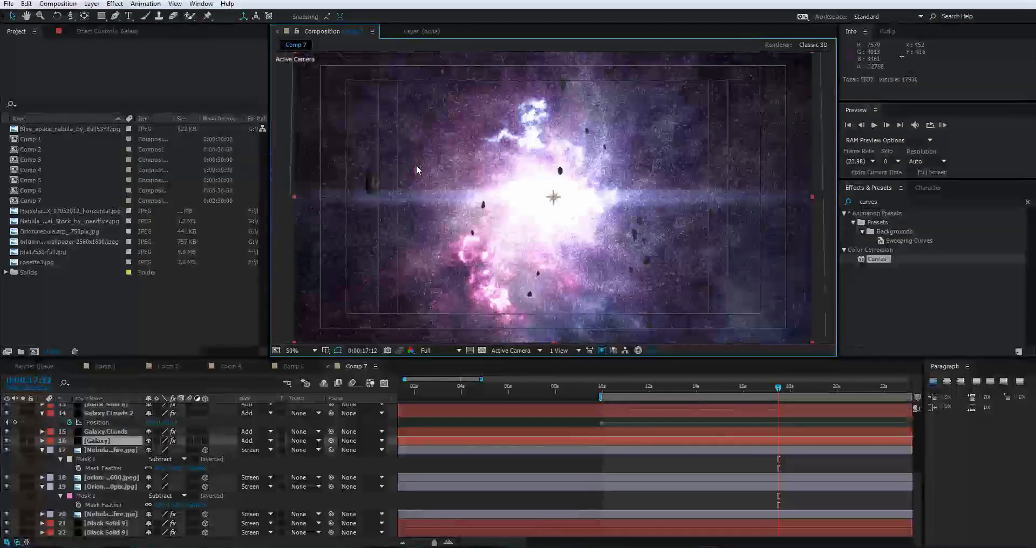
key("comma")
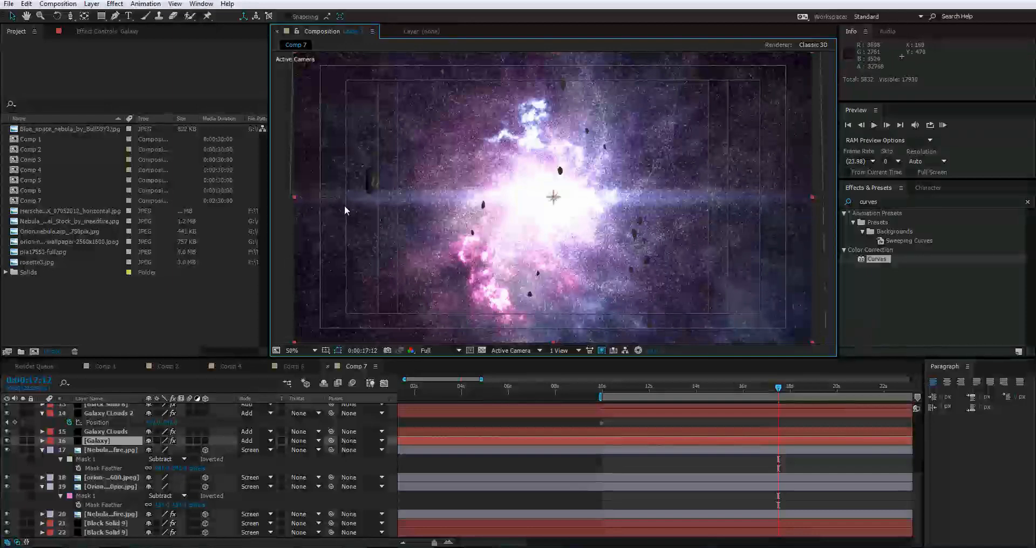
key("comma")
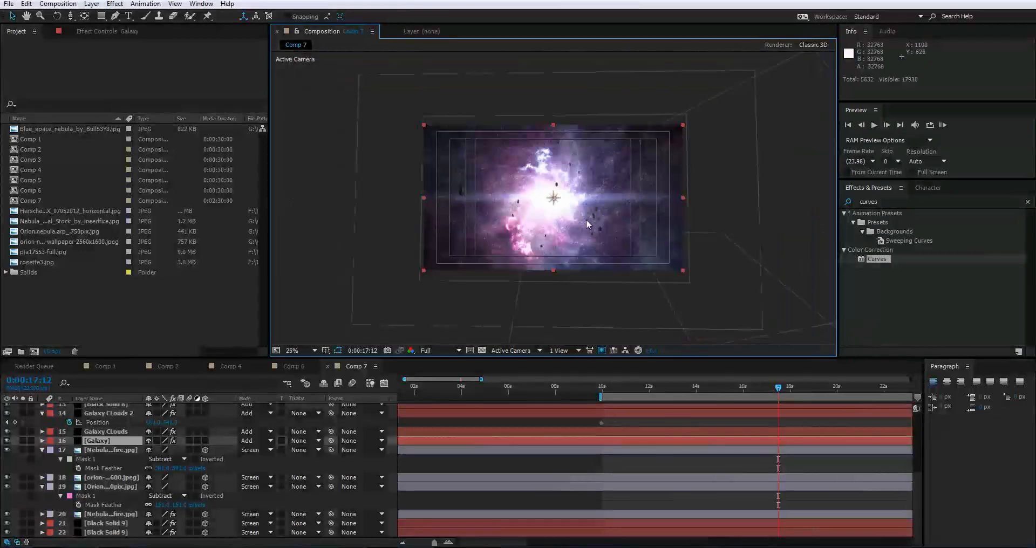
key("period")
key("comma")
key("period")
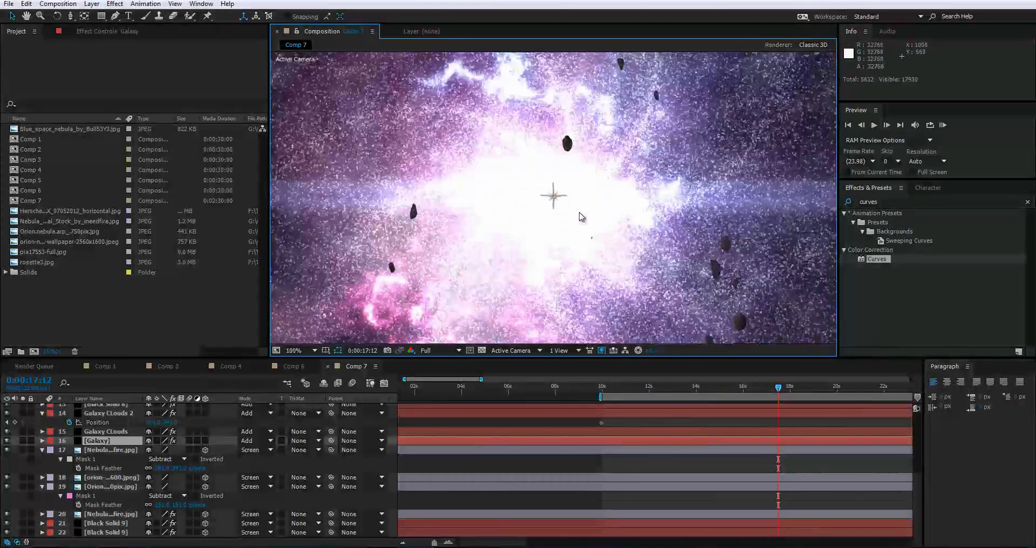
key("comma")
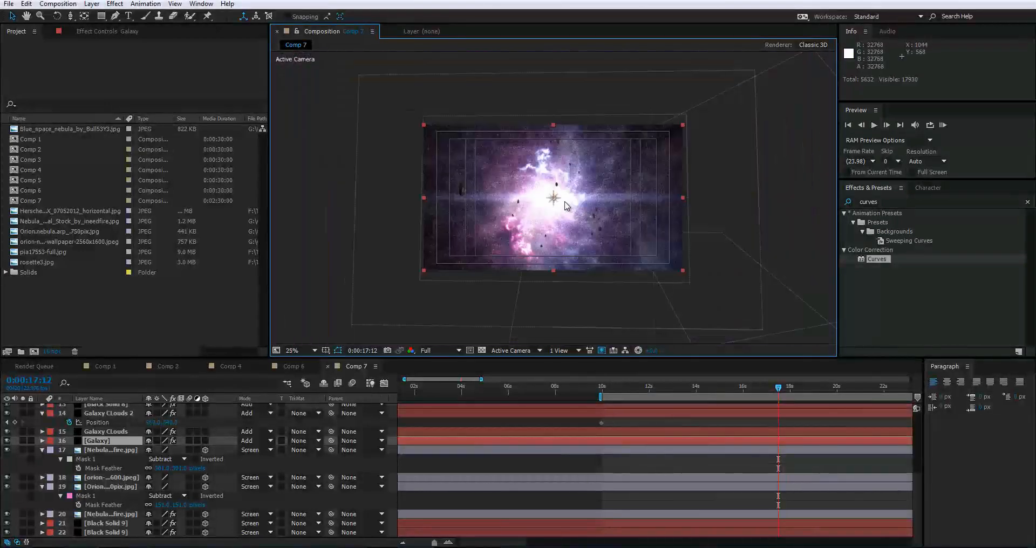
key("period")
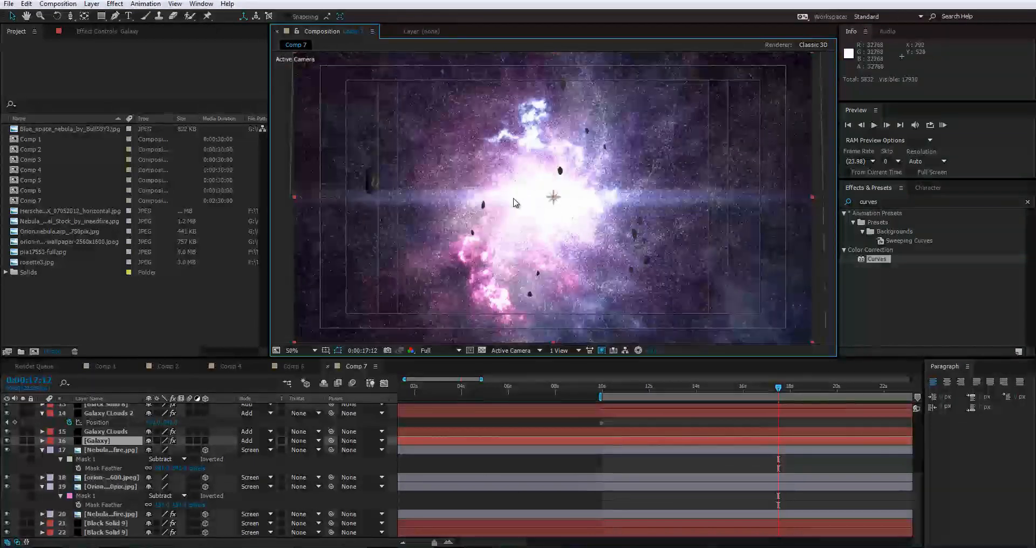
key("period")
key("comma")
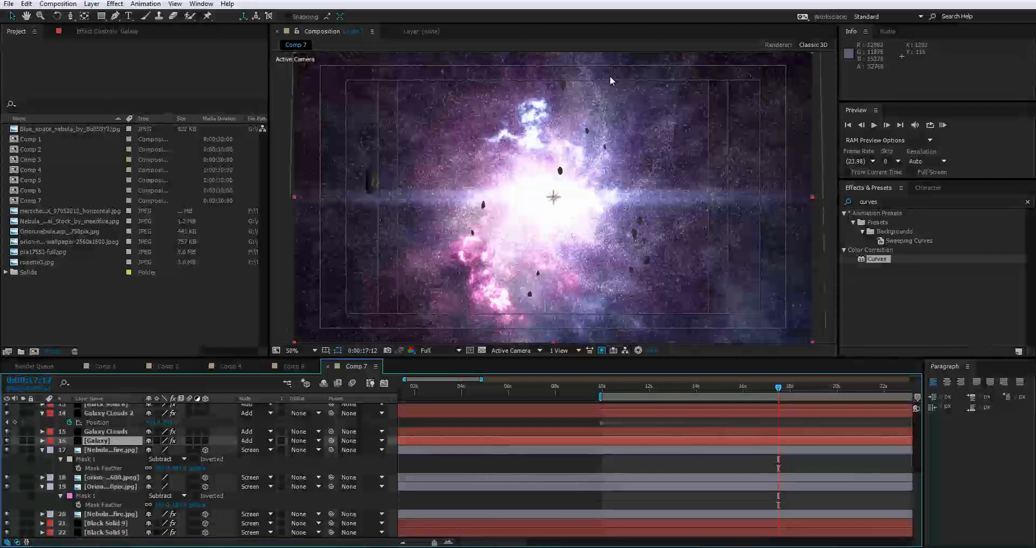
Create a new composition with a duration of 20 seconds.
left_click(57, 3)
left_click(83, 17)
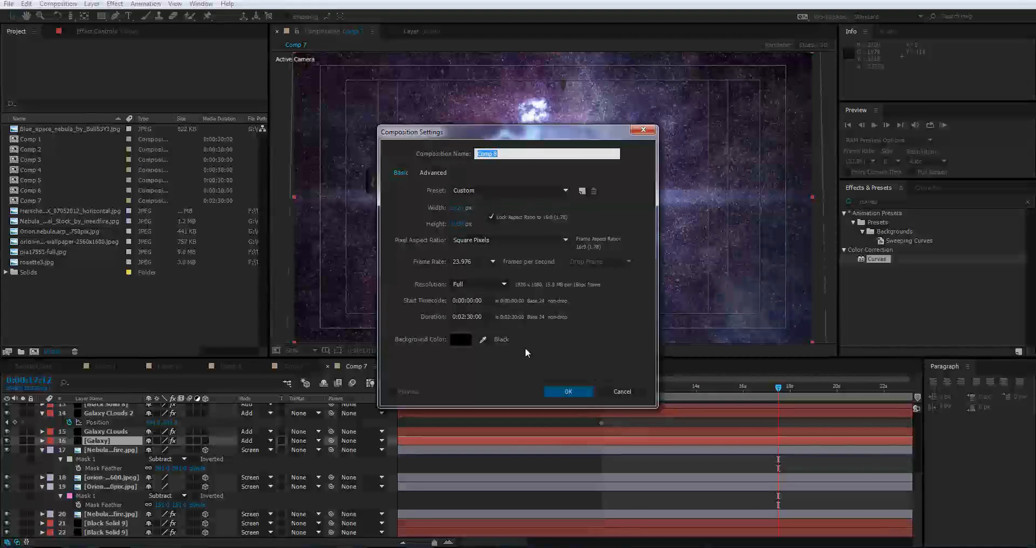
left_click(467, 317)
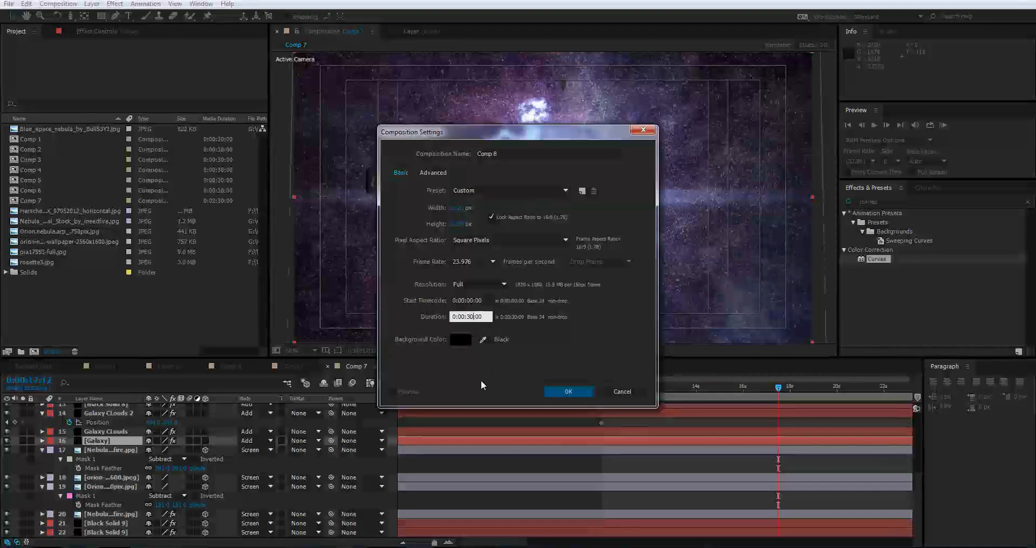
key("BackSpace")
key("BackSpace")
key("BackSpace")
type("20")
left_click(569, 393)
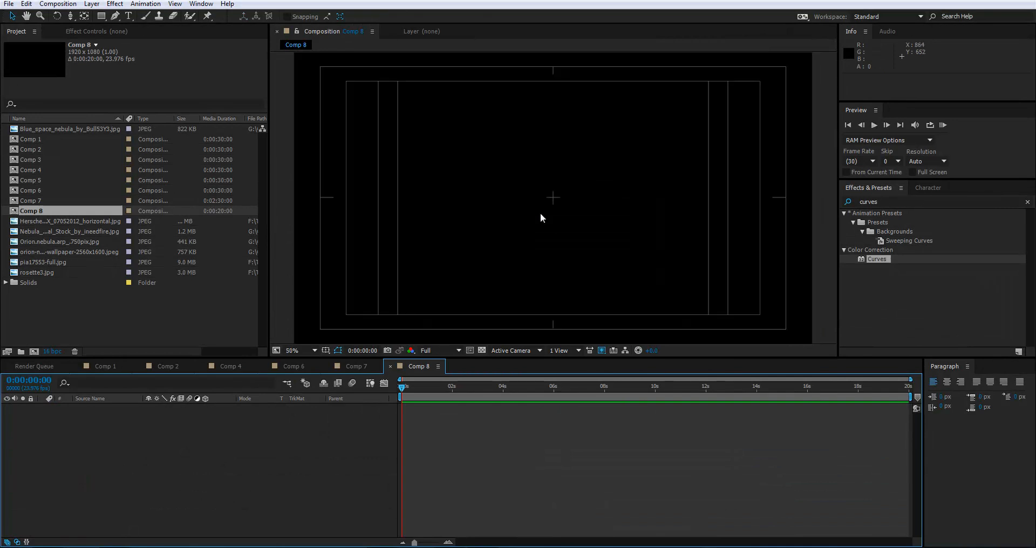
scroll(526, 219, "down", 2)
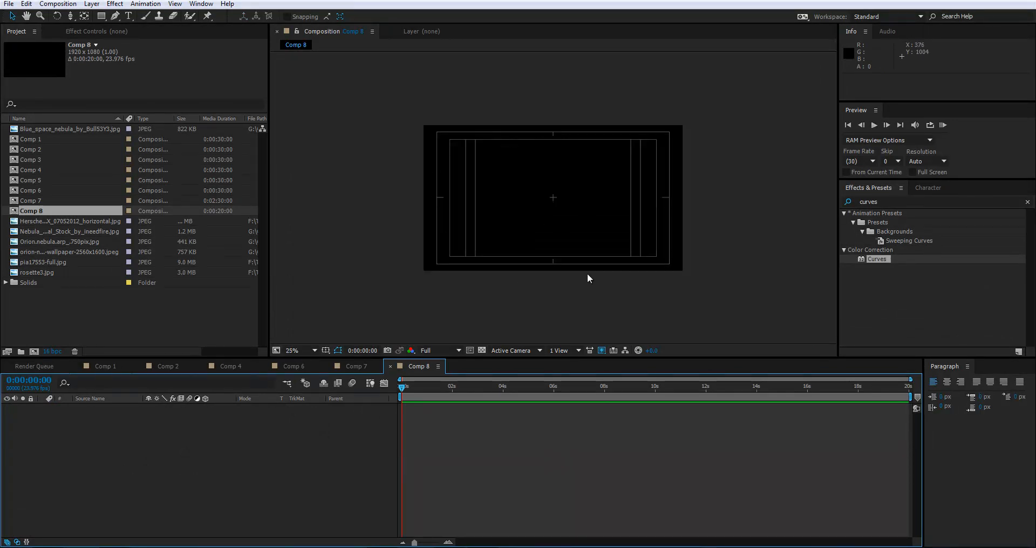
scroll(523, 173, "up", 2)
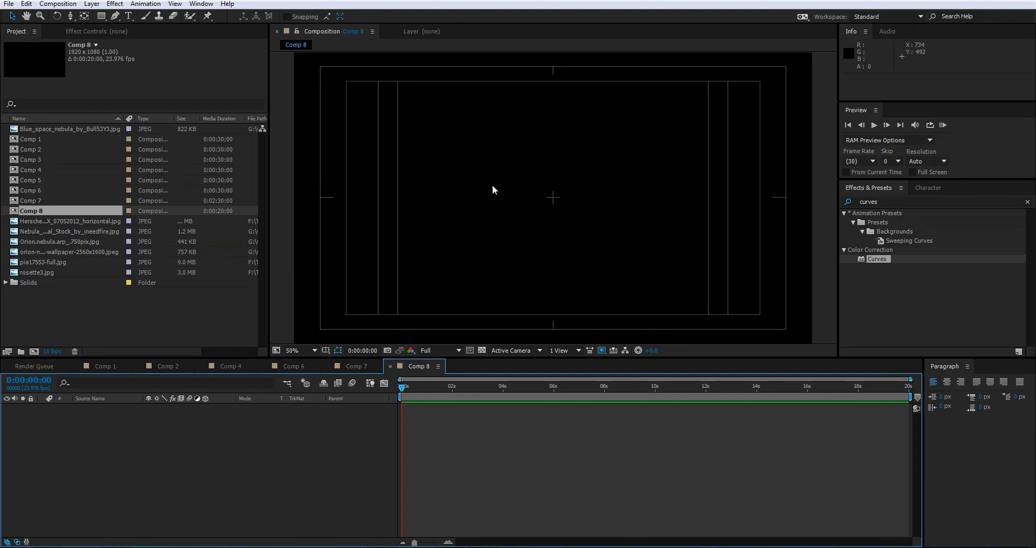
key("comma")
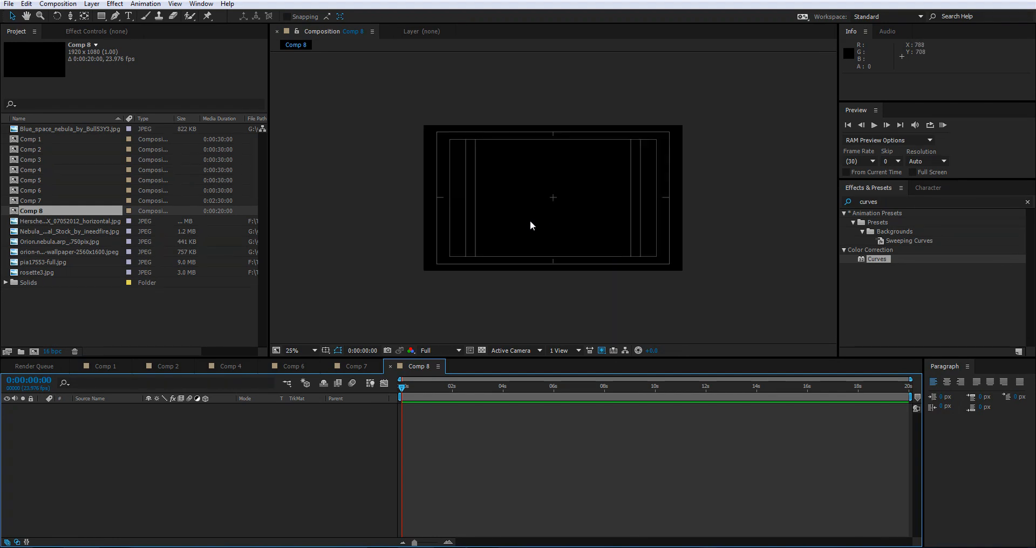
key("period")
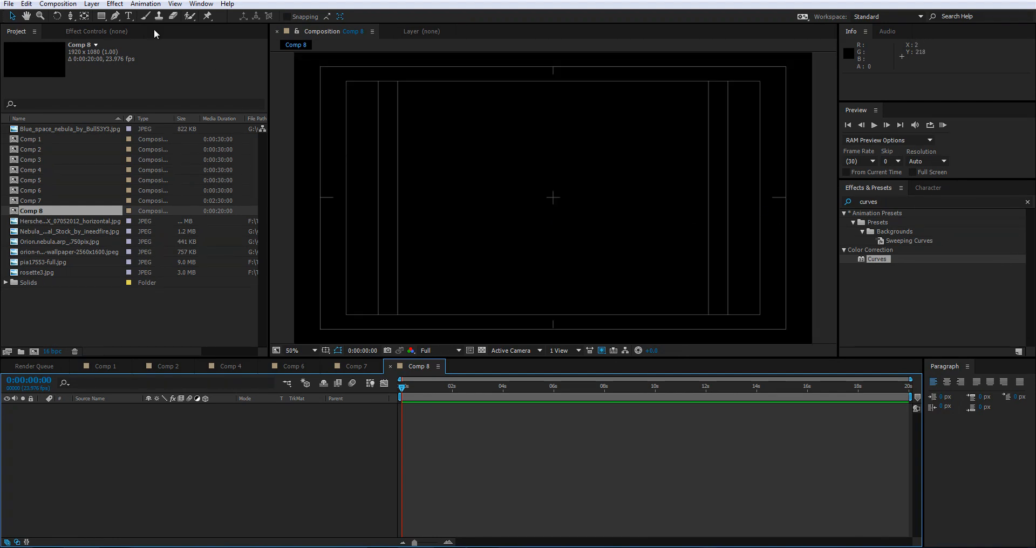
Add a point light named Emitter to the new composition.
left_click(92, 3)
mouse_move(124, 19)
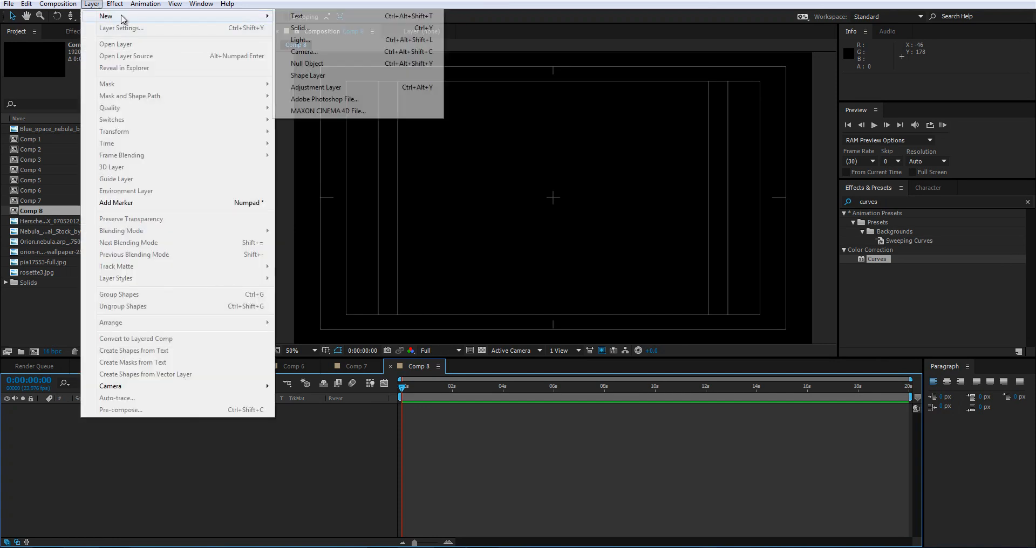
left_click(319, 40)
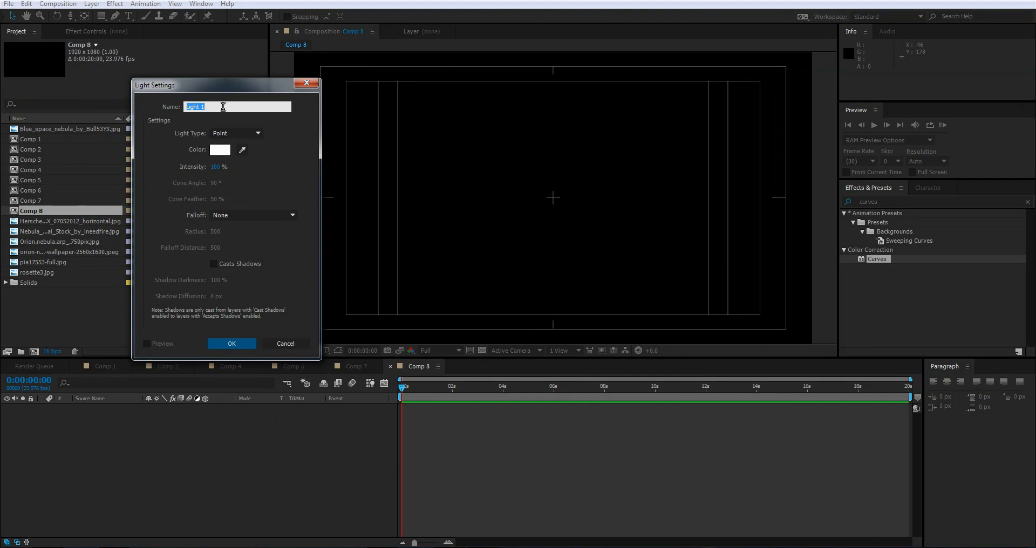
type("Emitter")
left_click(225, 344)
Move the Emitter light to the center of the composition, at X 960 and Y 540.
key("slash")
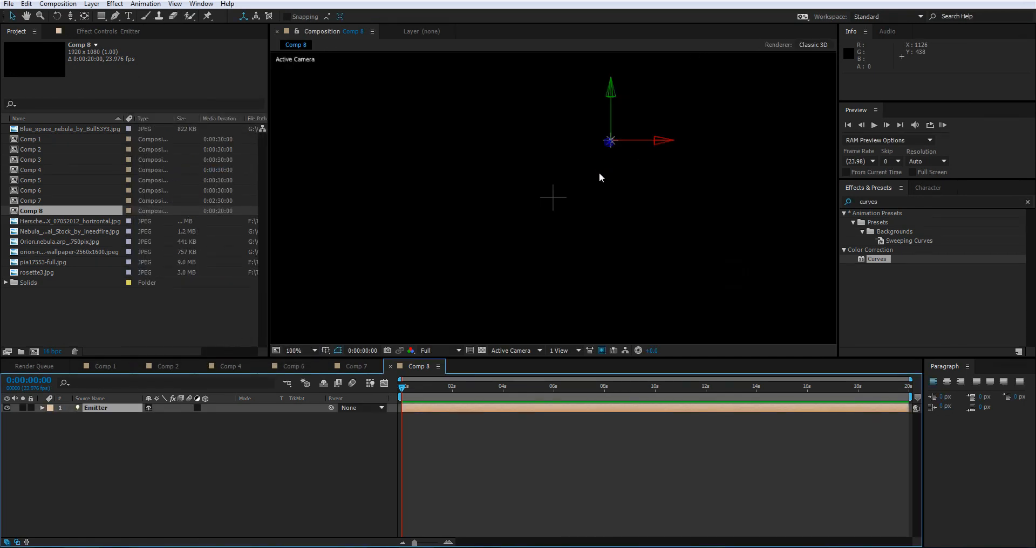
left_click_drag(657, 138, 604, 135)
left_click(552, 142)
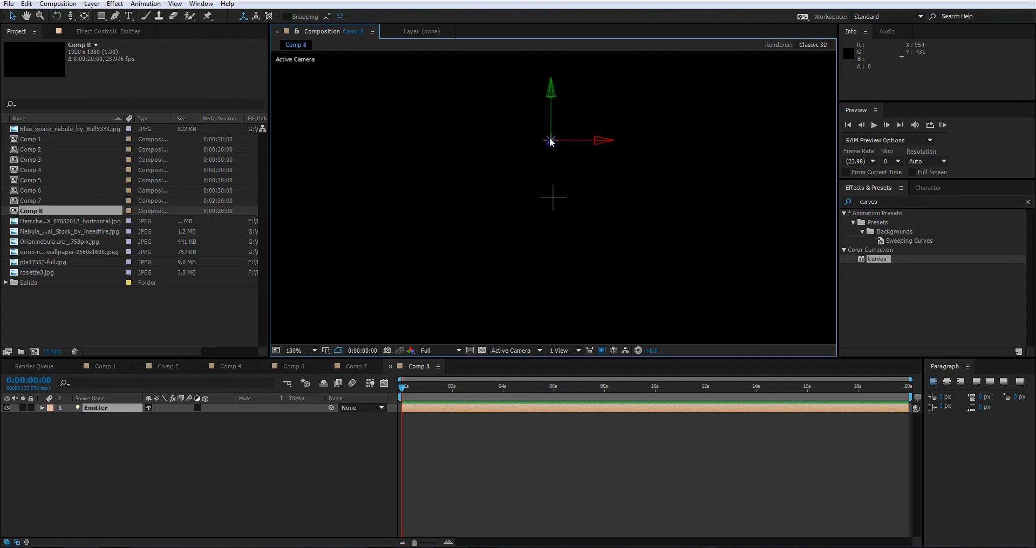
left_click_drag(552, 95, 562, 135)
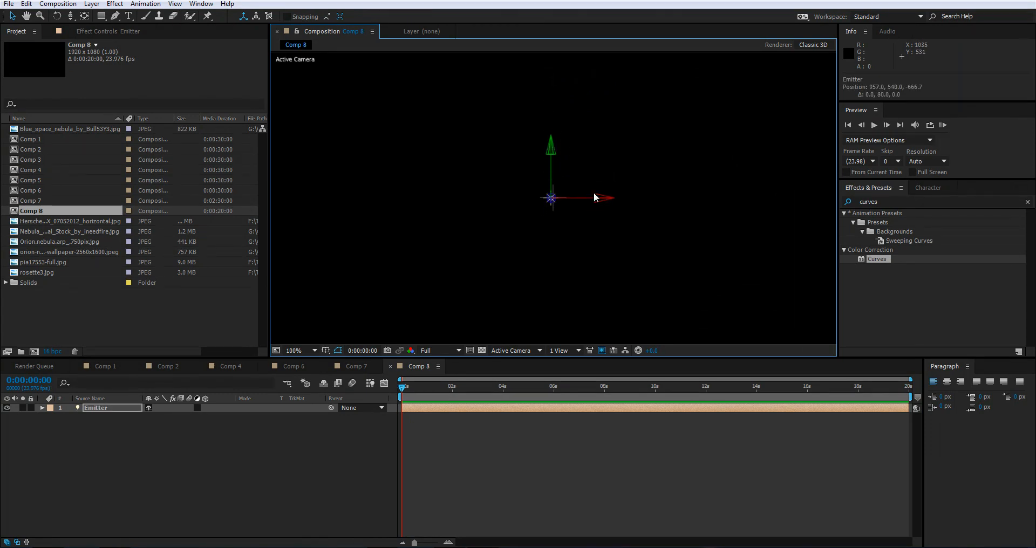
left_click_drag(599, 201, 597, 200)
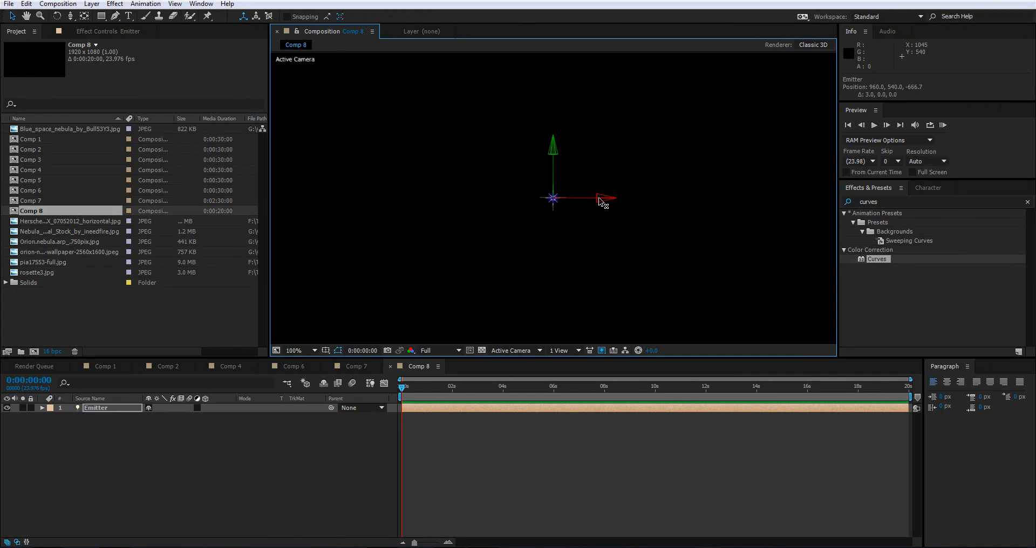
Move the Emitter light straight up to the upper title-safe line, at Y 215.
left_click_drag(552, 148, 552, 148)
key("comma")
key("comma")
key("comma")
key("comma")
key("period")
key("period")
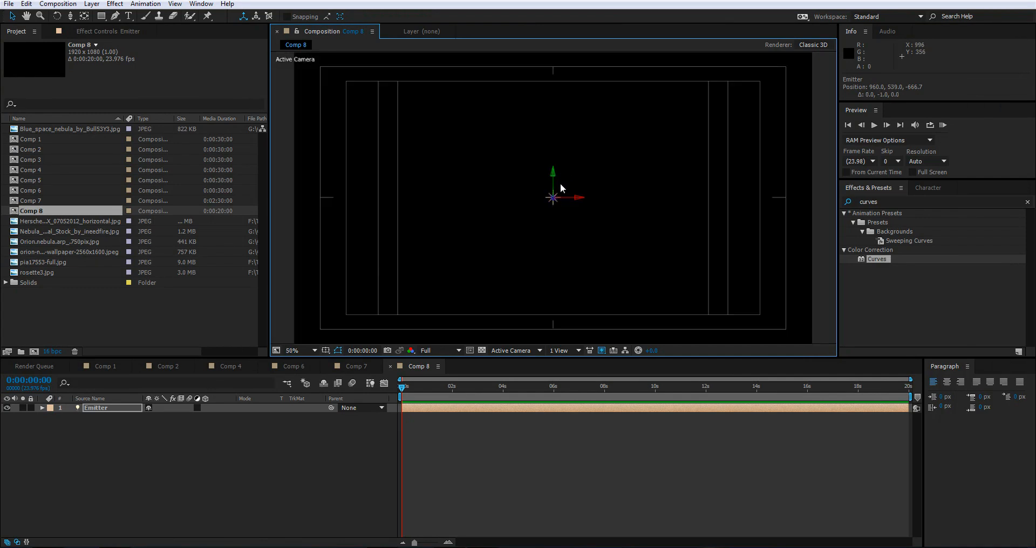
left_click_drag(552, 169, 561, 85)
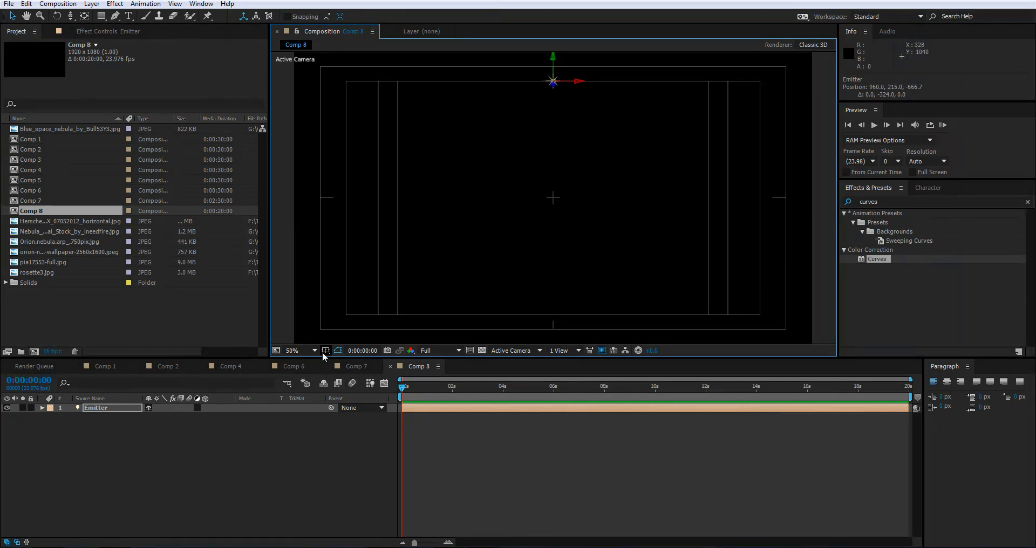
left_click(326, 352)
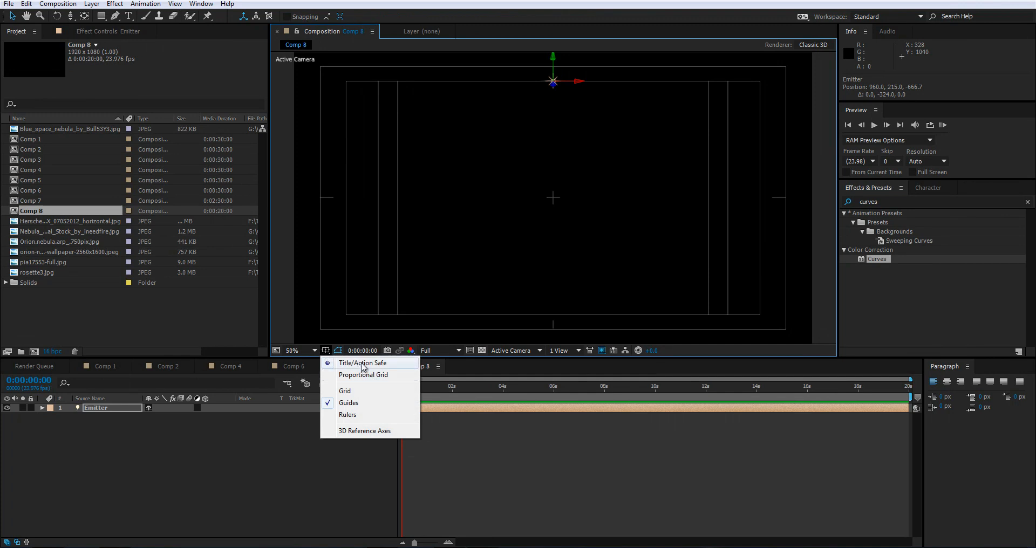
left_click(293, 461)
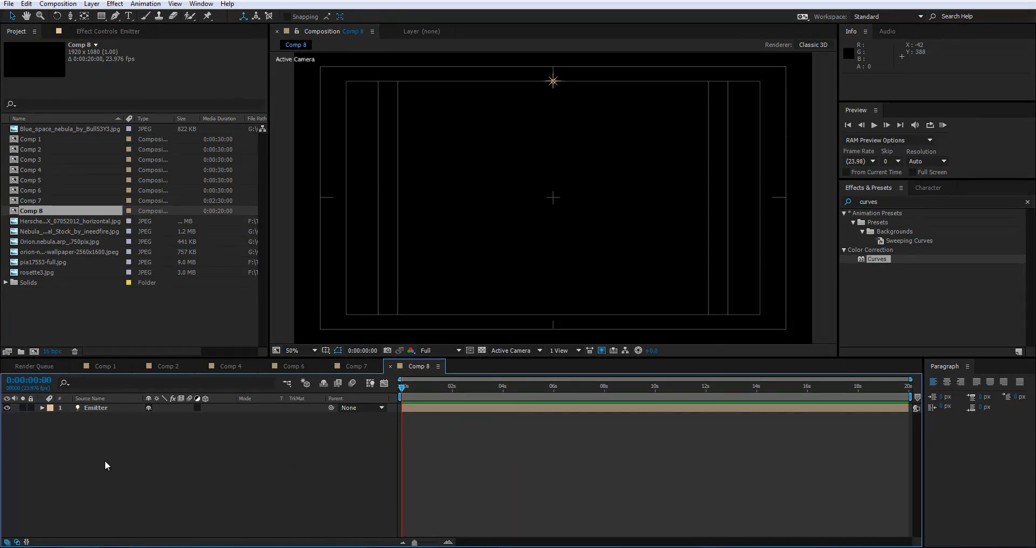
Duplicate the Emitter light and move the copy down to the lower title-safe line, at Y 865.
left_click(97, 407)
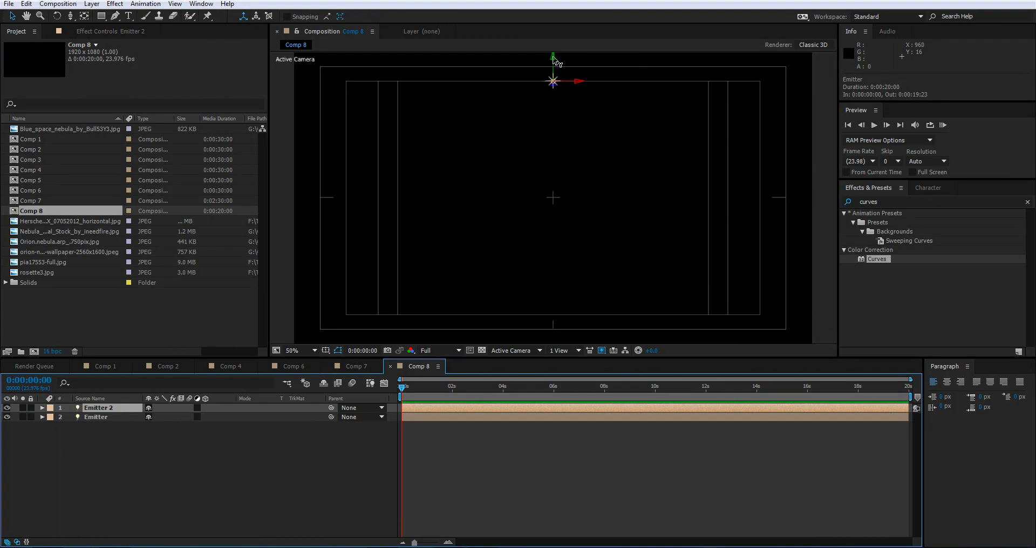
left_click_drag(554, 59, 566, 234)
left_click_drag(554, 294, 554, 292)
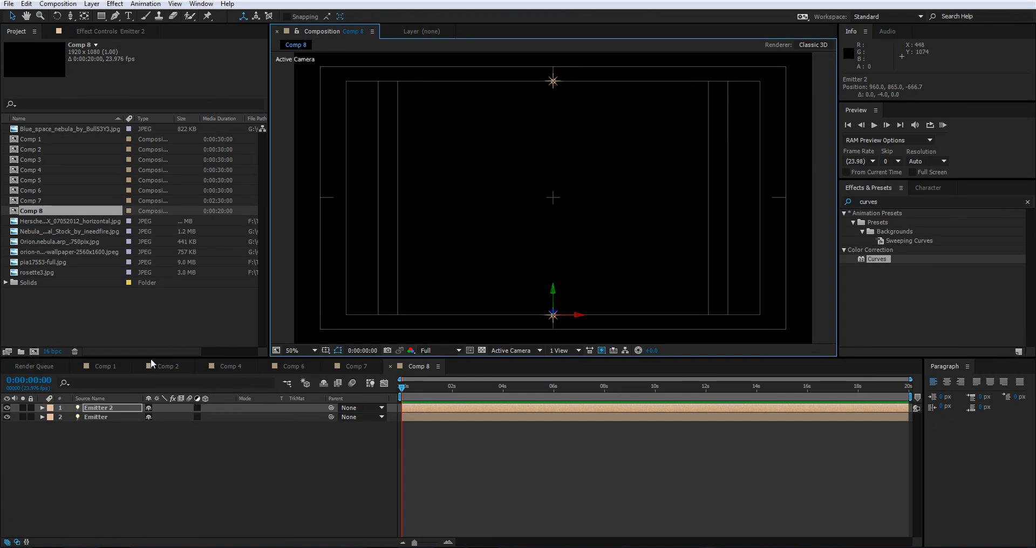
Duplicate Emitter 2 and place the copy on the inner left safe-area line at mid-height, at X 528 and Y 539.
left_click(110, 407)
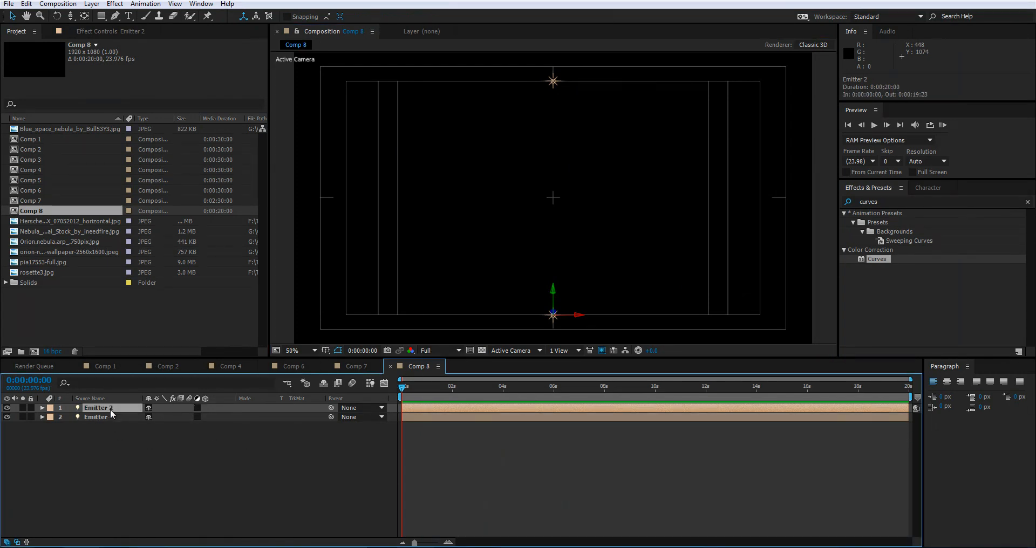
key("ctrl+d")
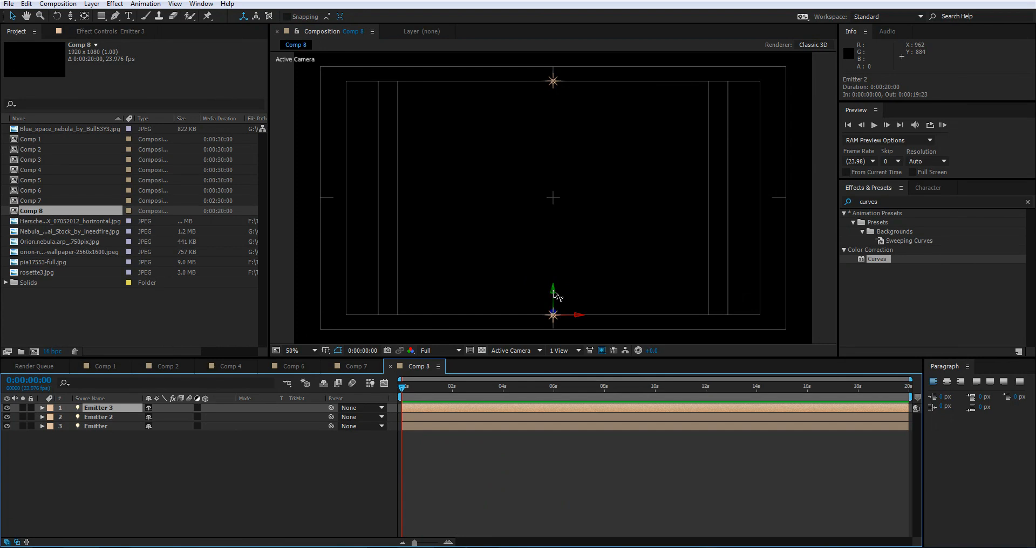
left_click_drag(553, 295, 461, 212)
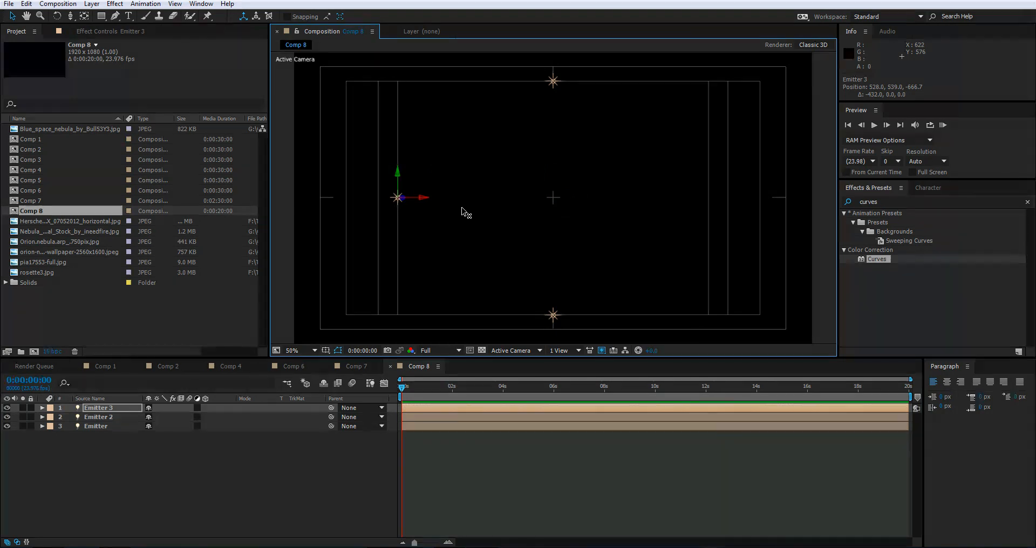
Duplicate Emitter 3 and move the copy horizontally to the inner right safe-area line, at X 1394.
left_click(99, 408)
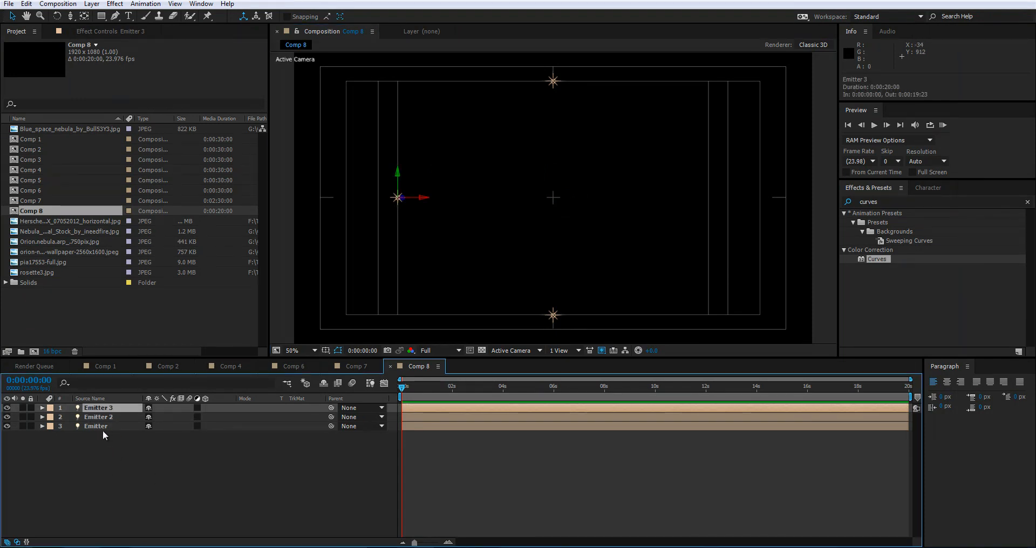
key("ctrl+d")
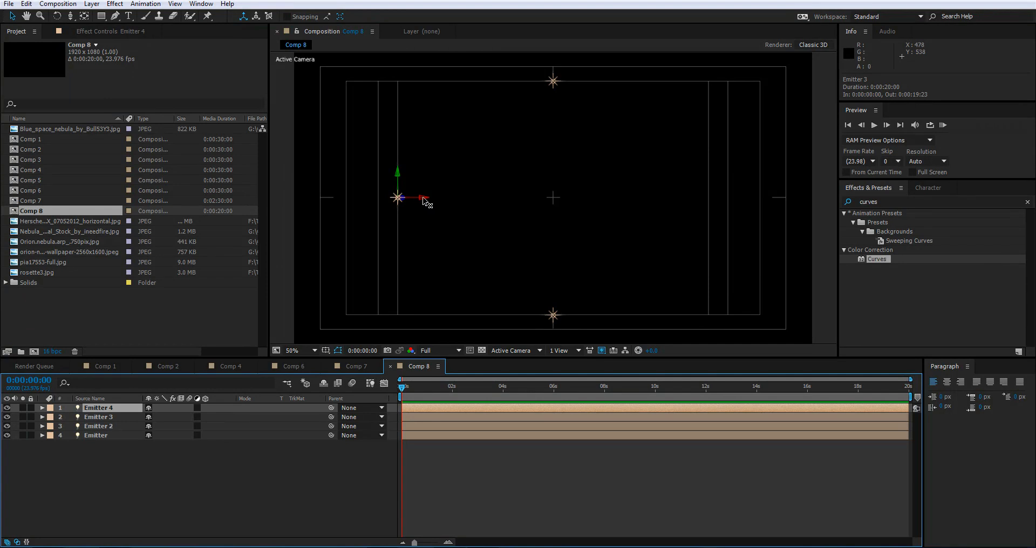
left_click_drag(426, 199, 656, 216)
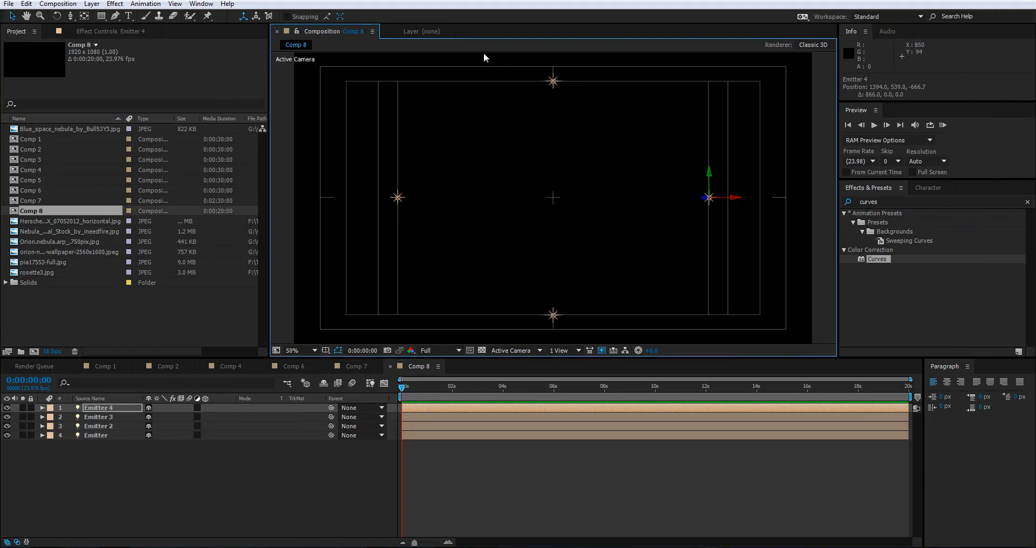
Add a null object to the composition, at the center of the four emitter lights.
left_click(91, 4)
mouse_move(115, 20)
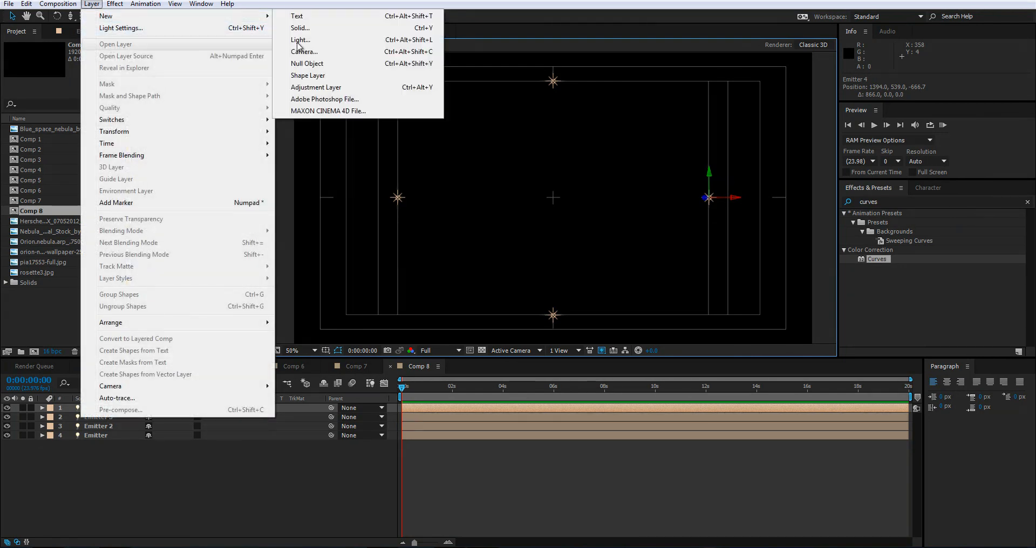
left_click(306, 64)
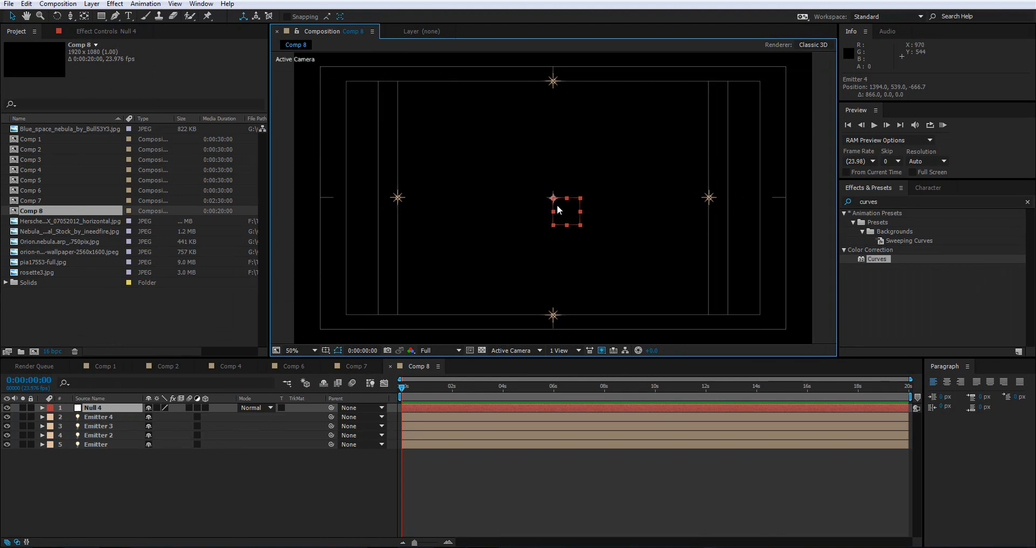
scroll(553, 204, "up", 2)
scroll(551, 192, "down", 4)
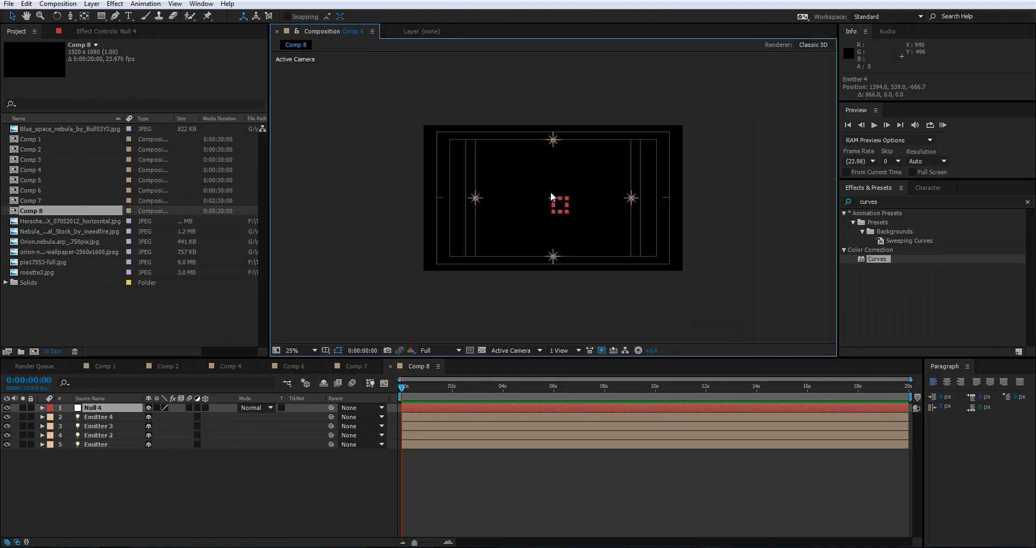
scroll(548, 192, "up", 2)
scroll(546, 190, "down", 2)
Parent all four emitter lights to the null object.
left_click(99, 416)
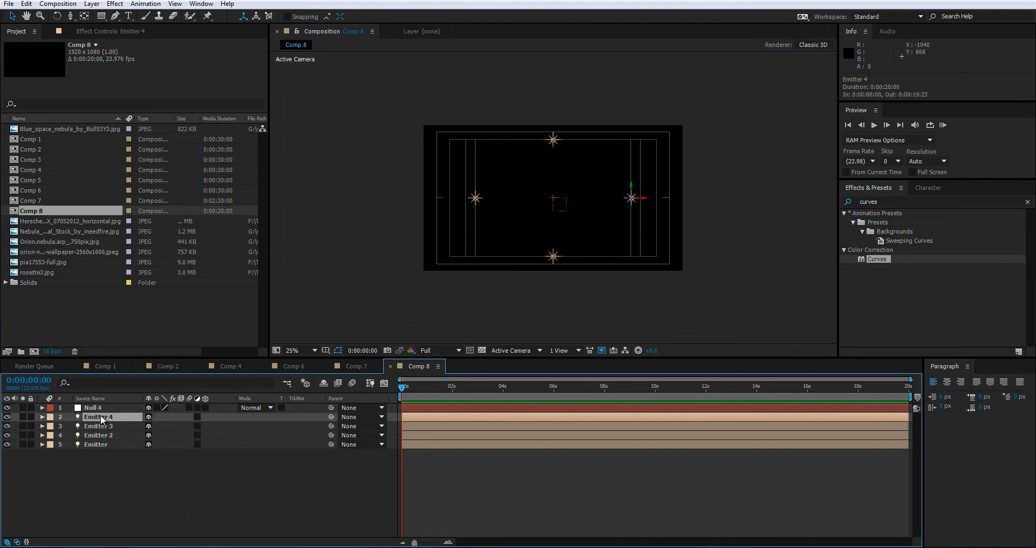
left_click(96, 443, "shift")
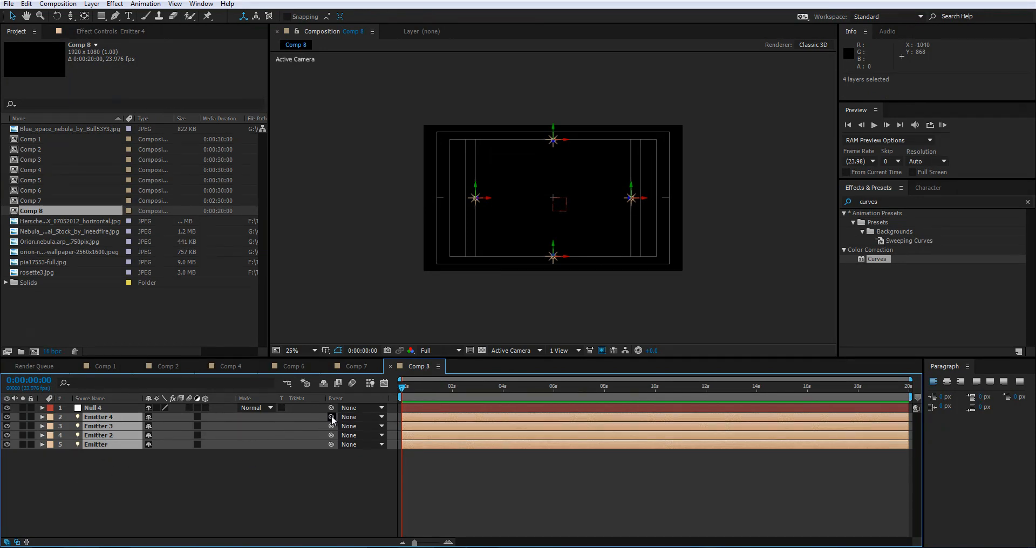
left_click_drag(331, 415, 102, 406)
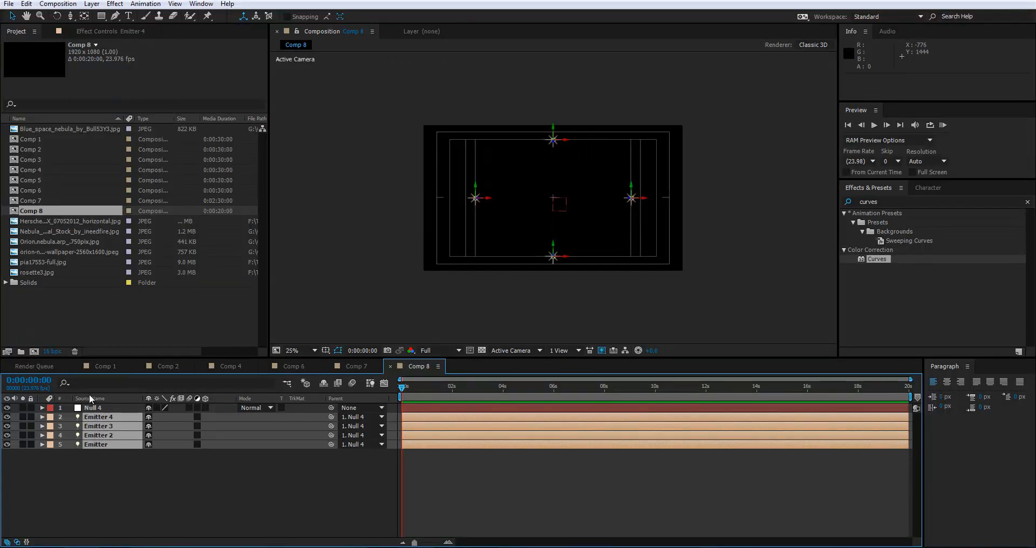
Try rotating the null object together with its parented lights, and undo the rotation.
left_click(106, 409)
key("r")
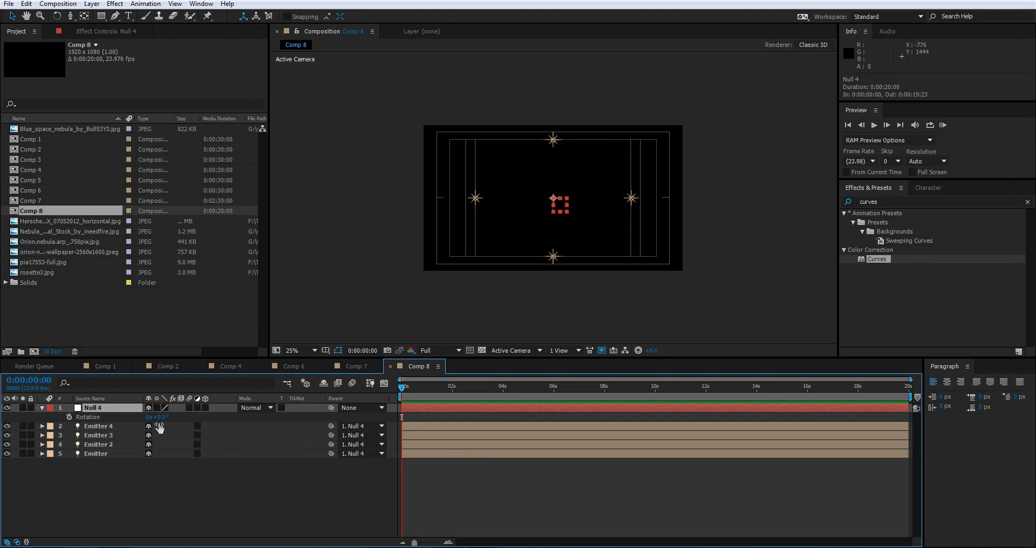
left_click_drag(163, 419, 89, 416)
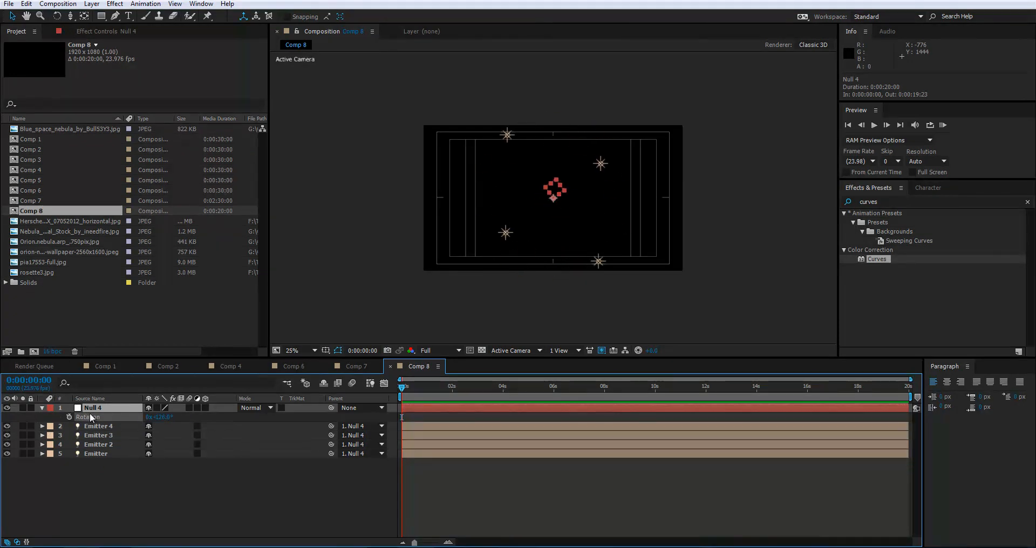
key("ctrl+z")
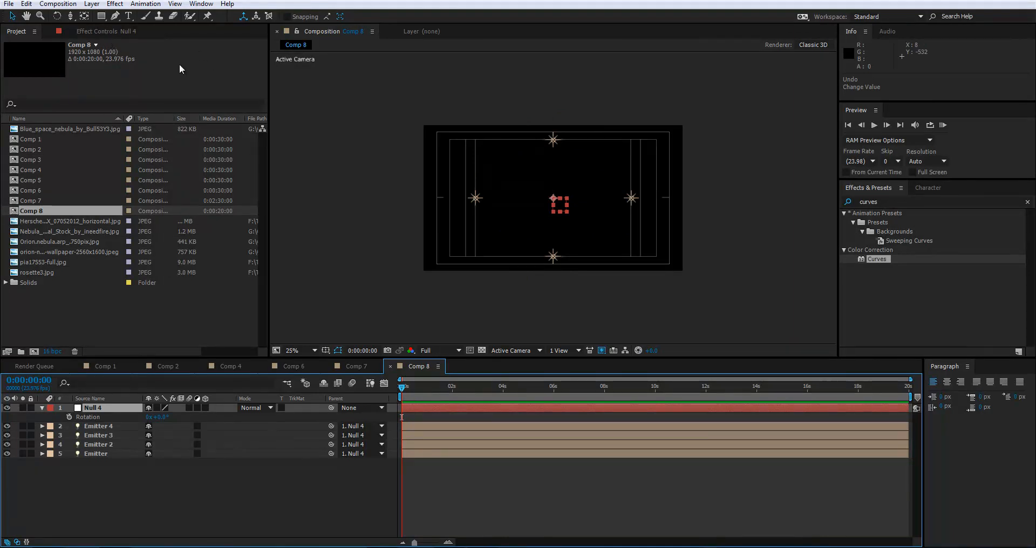
Add a two-node camera named Galaxy Cam to the composition.
left_click(96, 7)
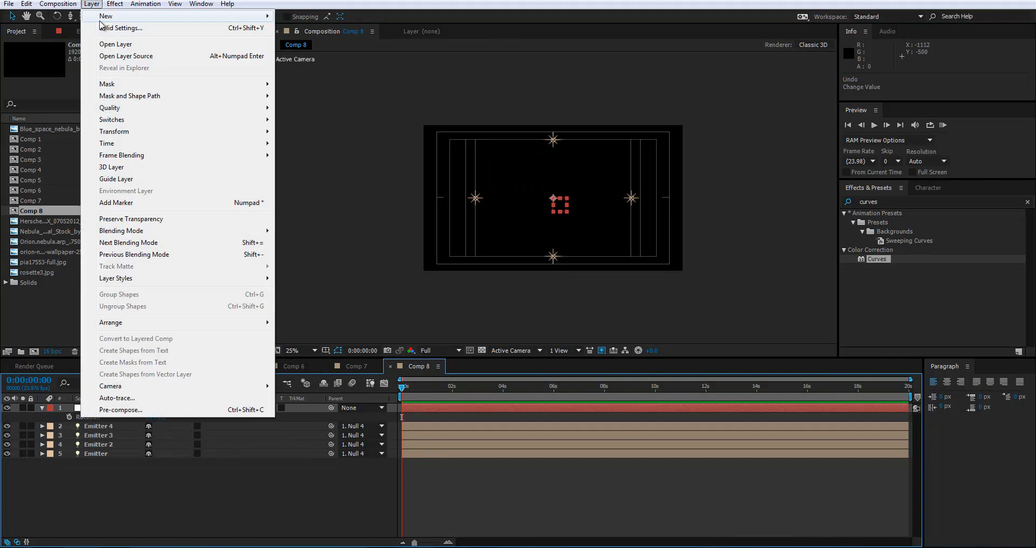
mouse_move(104, 19)
left_click(331, 53)
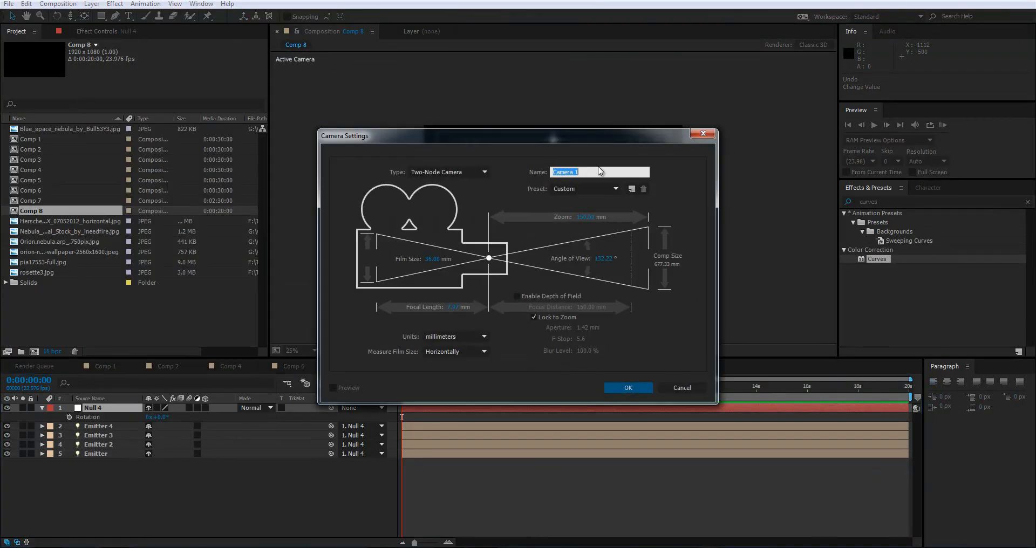
type("Gala")
type("Cam")
left_click(624, 390)
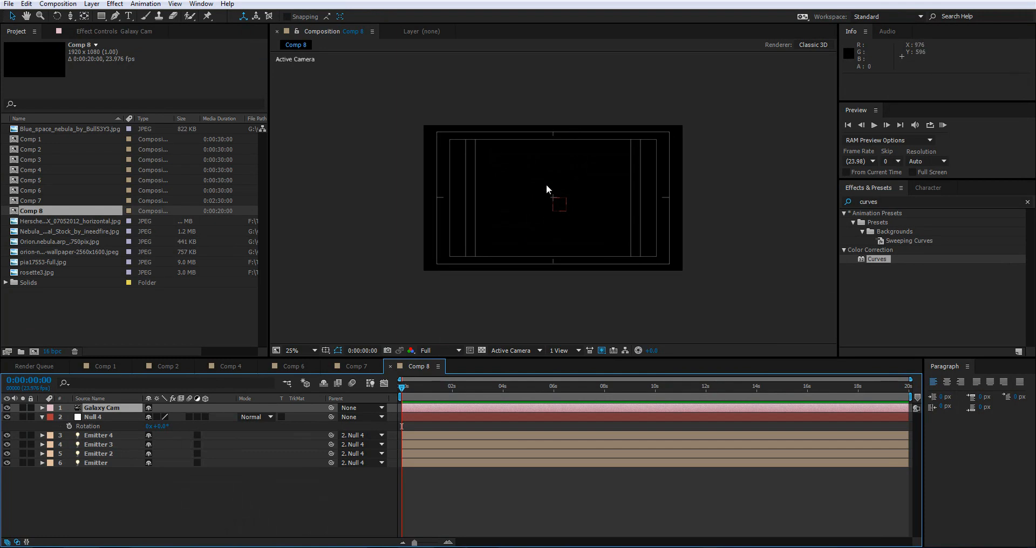
Pull Galaxy Cam straight back to a Z position of about -2313 so all four lights are in frame.
key("c")
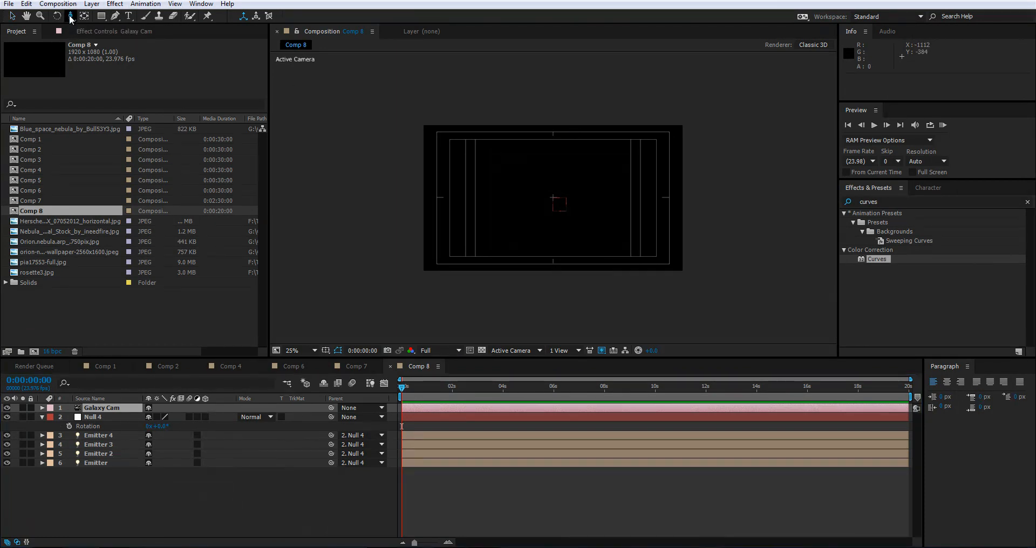
mouse_move(547, 186)
left_mouse_down()
mouse_move(555, 242)
mouse_move(539, 455)
mouse_move(552, 281)
mouse_move(553, 346)
mouse_move(550, 328)
left_mouse_up()
scroll(556, 190, "up", 2)
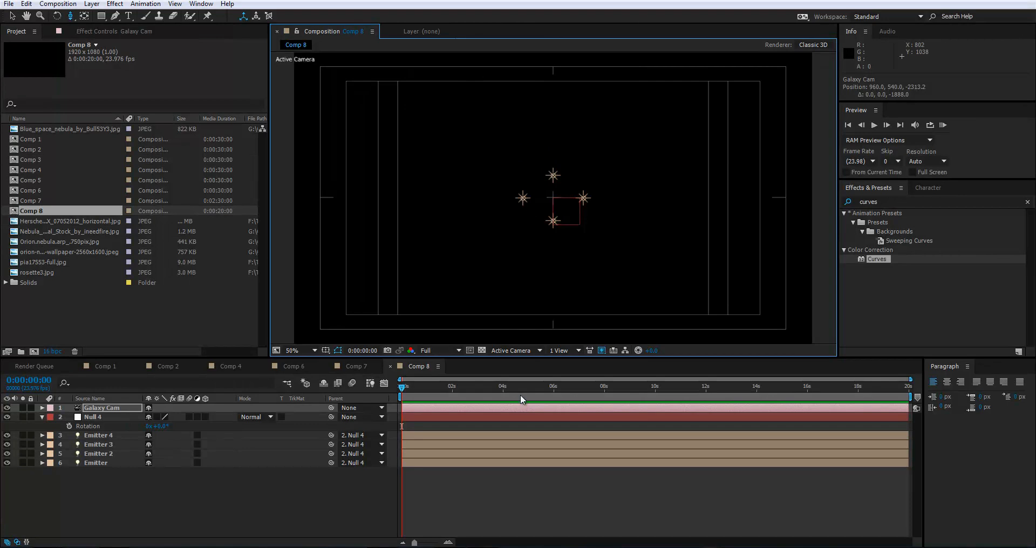
scroll(554, 242, "down", 1)
scroll(554, 242, "up", 1)
Create a black, composition-sized 1920 x 1080 solid named Galaxy Stars and place it below all other layers.
left_click(92, 4)
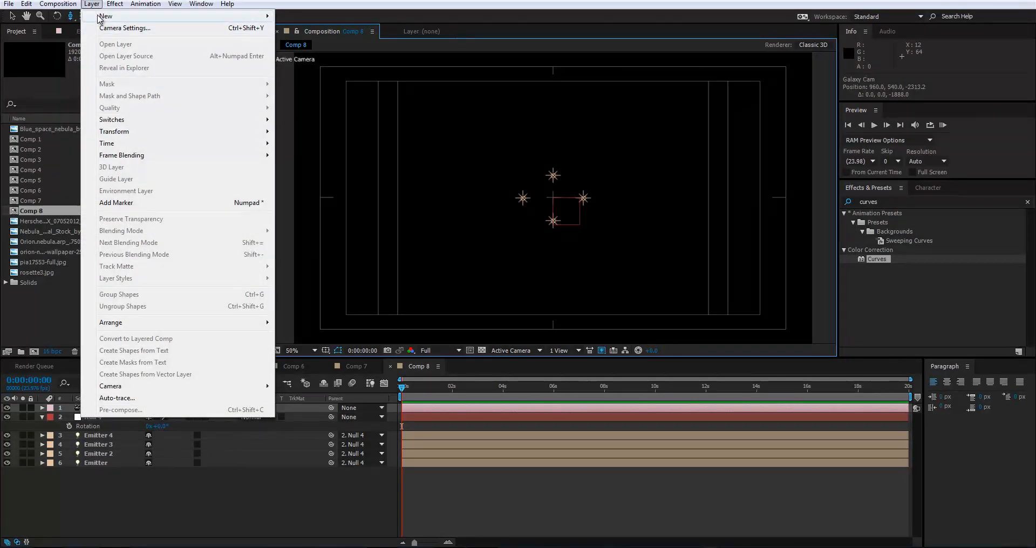
mouse_move(102, 17)
left_click(312, 28)
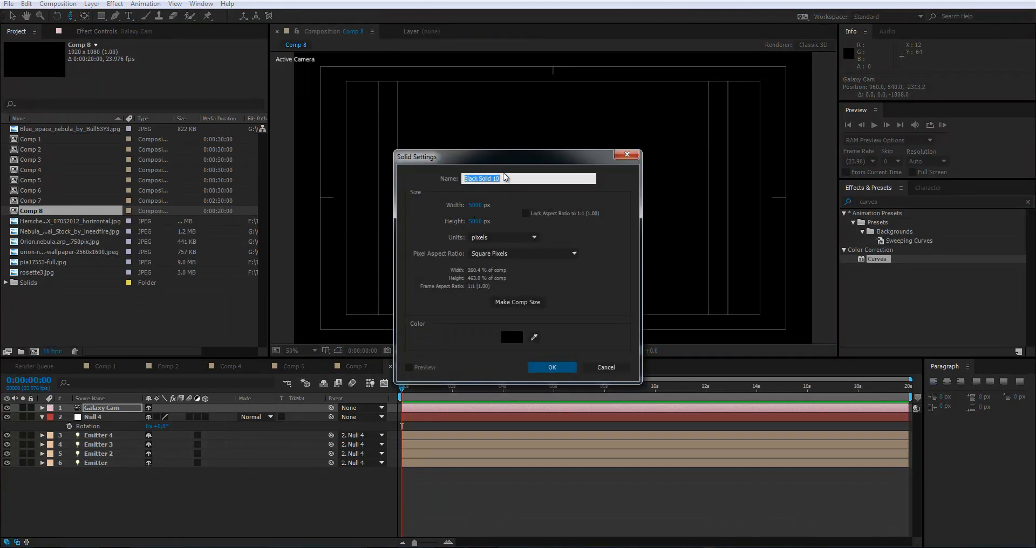
type("Galaxy Stars")
left_click(517, 305)
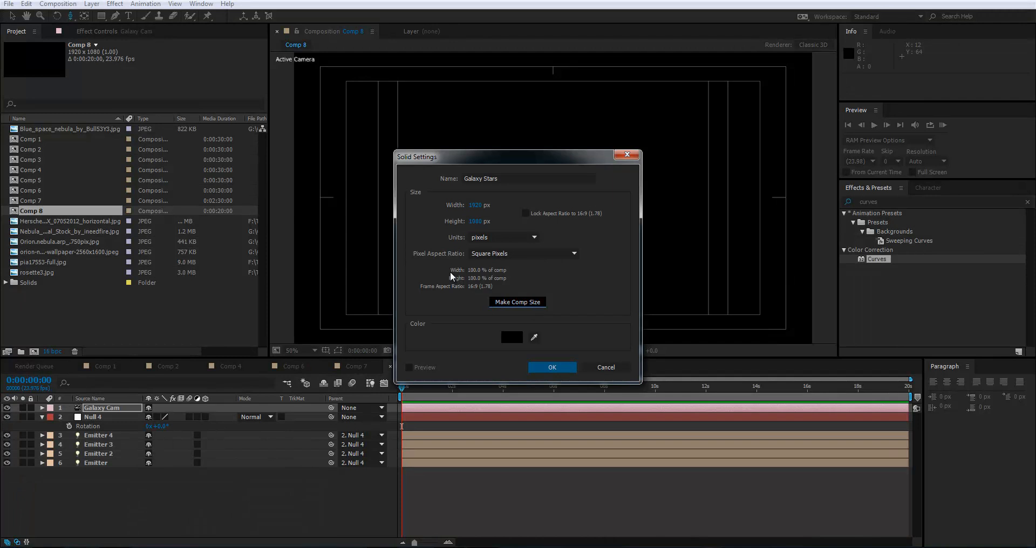
left_click(556, 368)
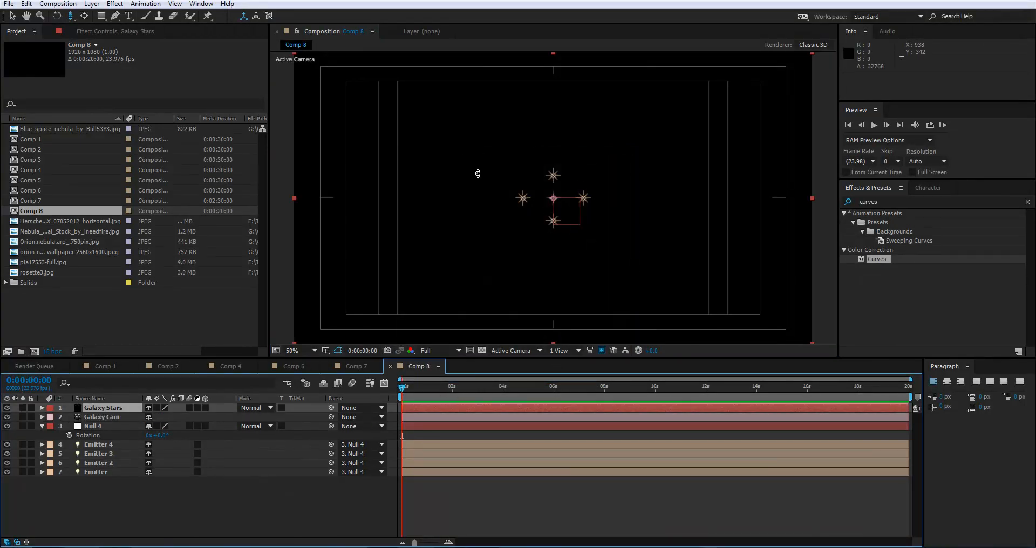
left_click_drag(108, 409, 109, 497)
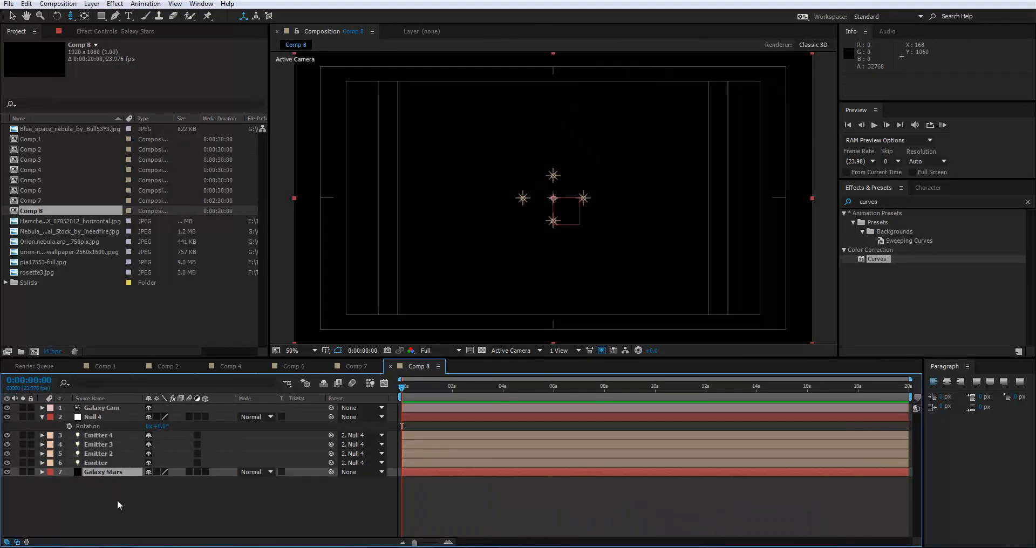
Find the Trapcode Particular effect and apply it to the Galaxy Stars layer.
left_click(95, 473)
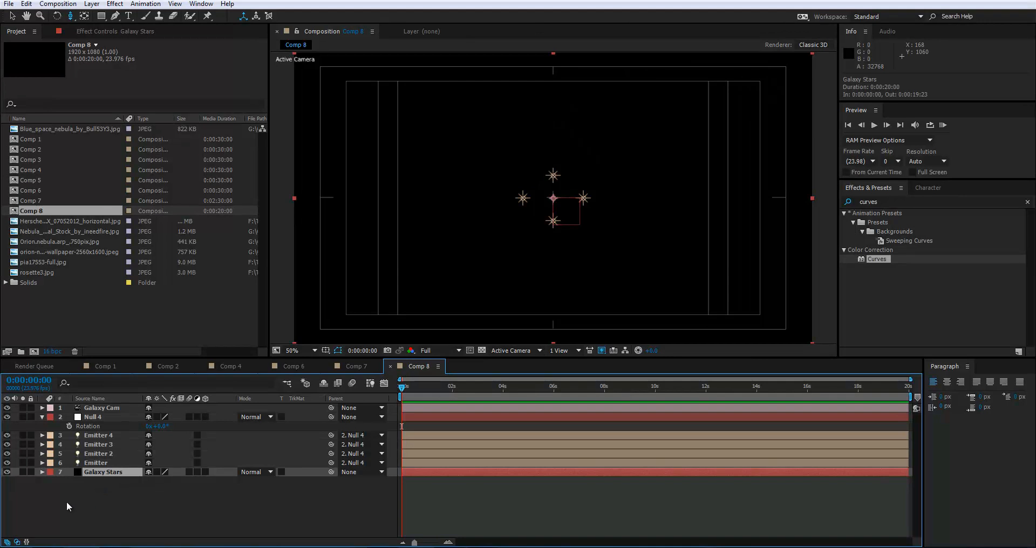
left_click(115, 33)
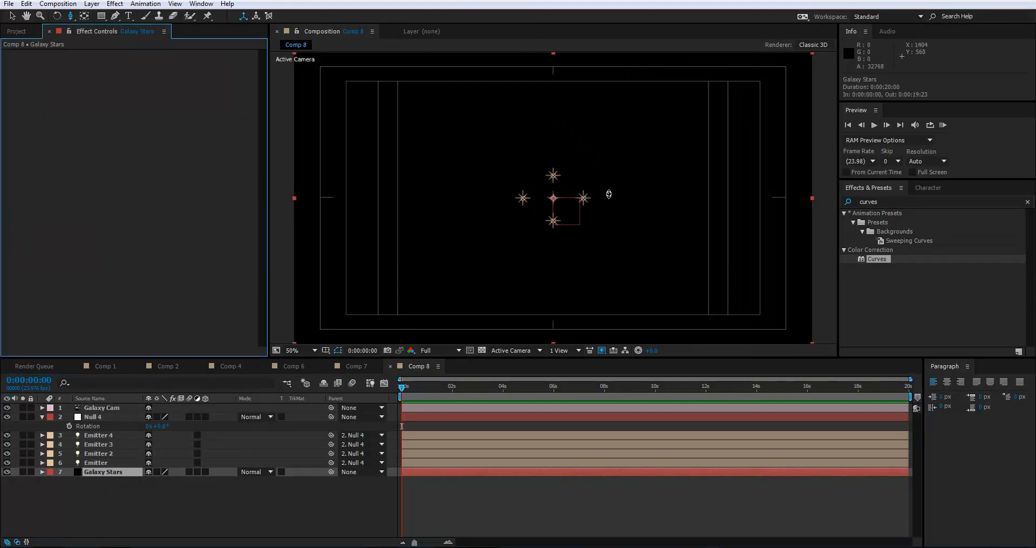
key("ctrl+5")
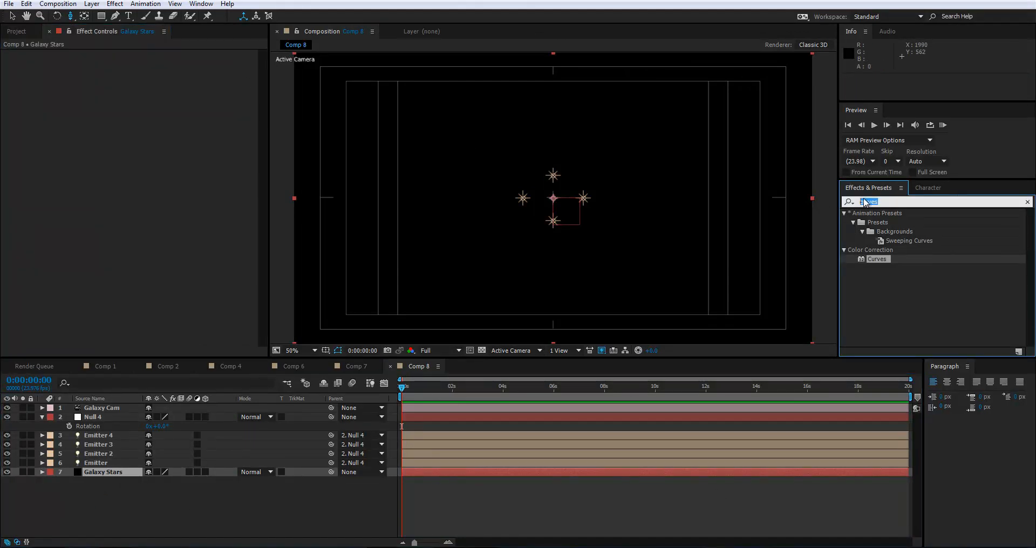
type("particula")
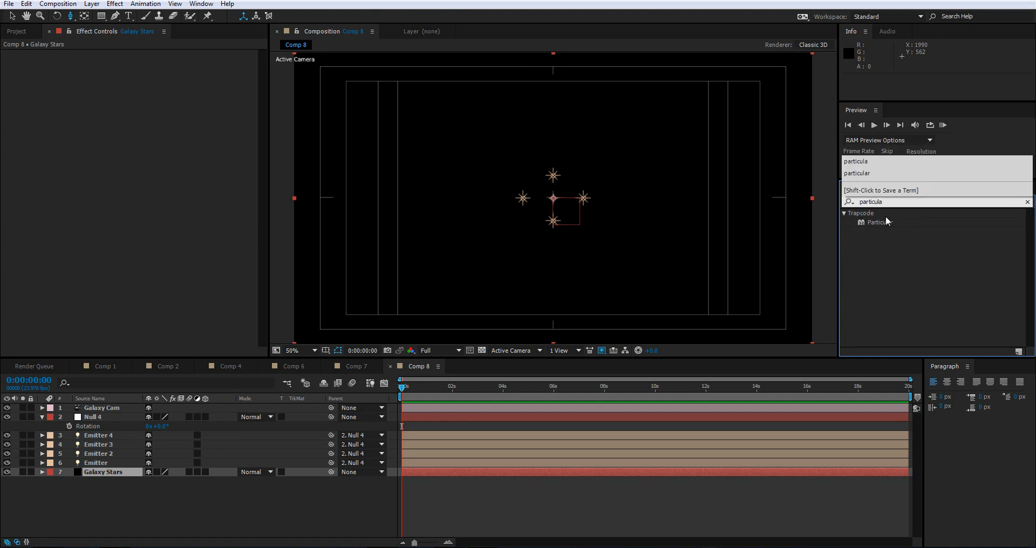
left_click_drag(859, 221, 540, 473)
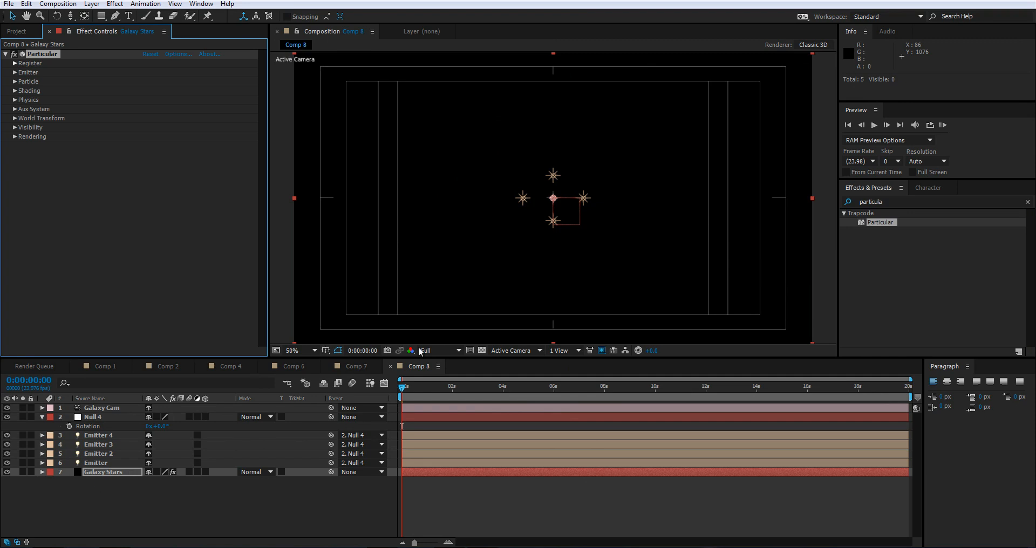
Scrub through the first seconds of the timeline to examine the default particle emission among the lights.
key("period")
key("period")
key("period")
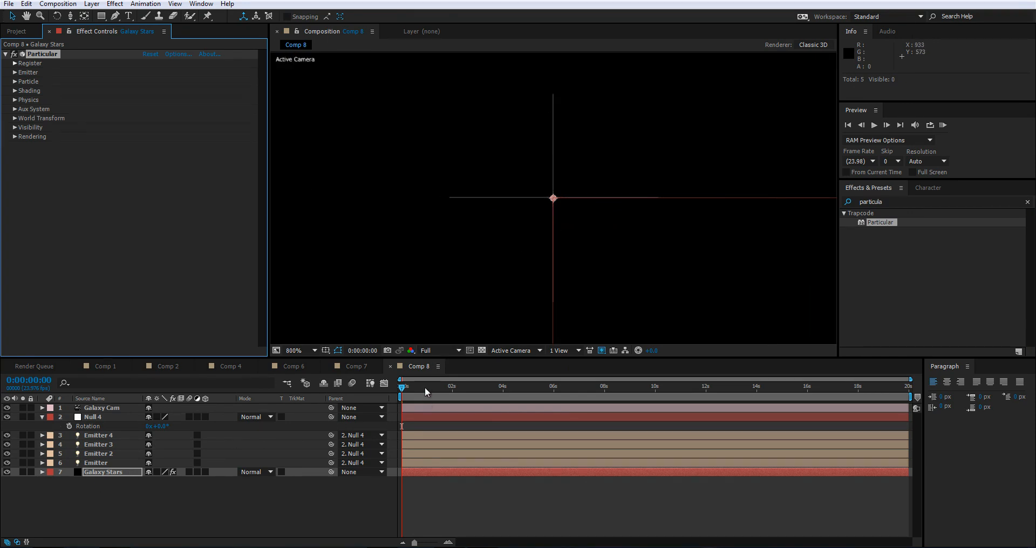
left_click_drag(425, 387, 478, 388)
key("comma")
key("comma")
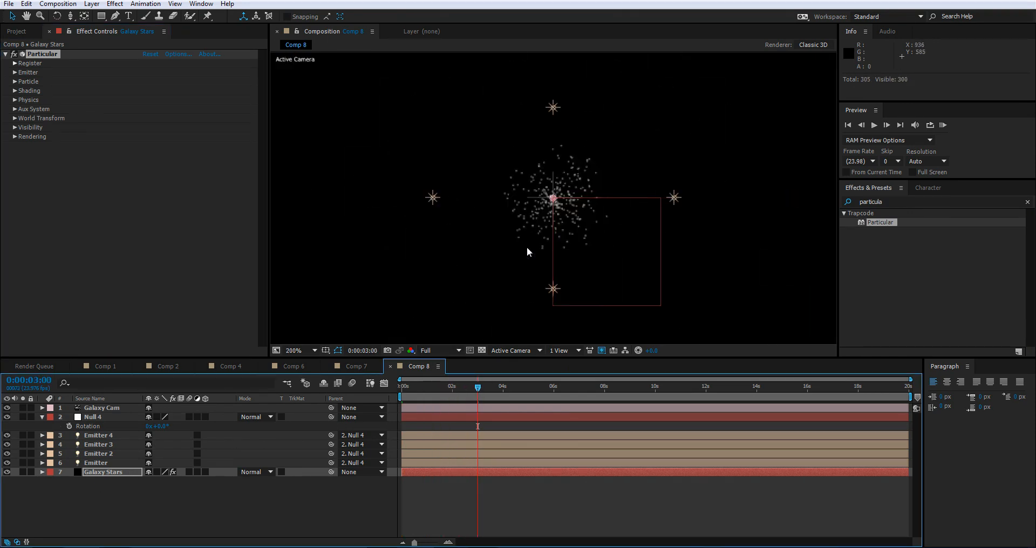
key("comma")
left_click_drag(478, 388, 694, 397)
left_click_drag(604, 387, 453, 395)
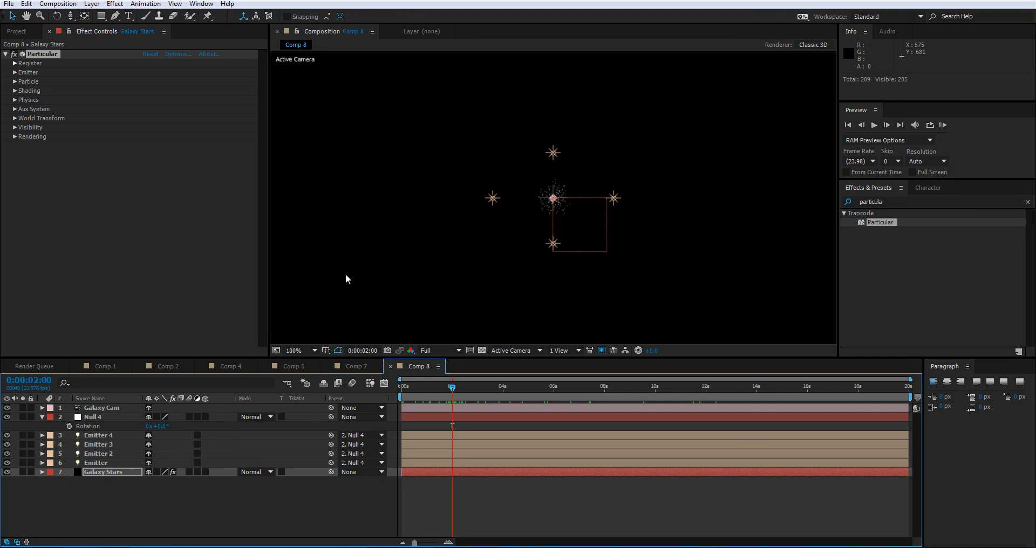
Set Particular's emitter type to Light(s) on Galaxy Stars.
left_click(15, 72)
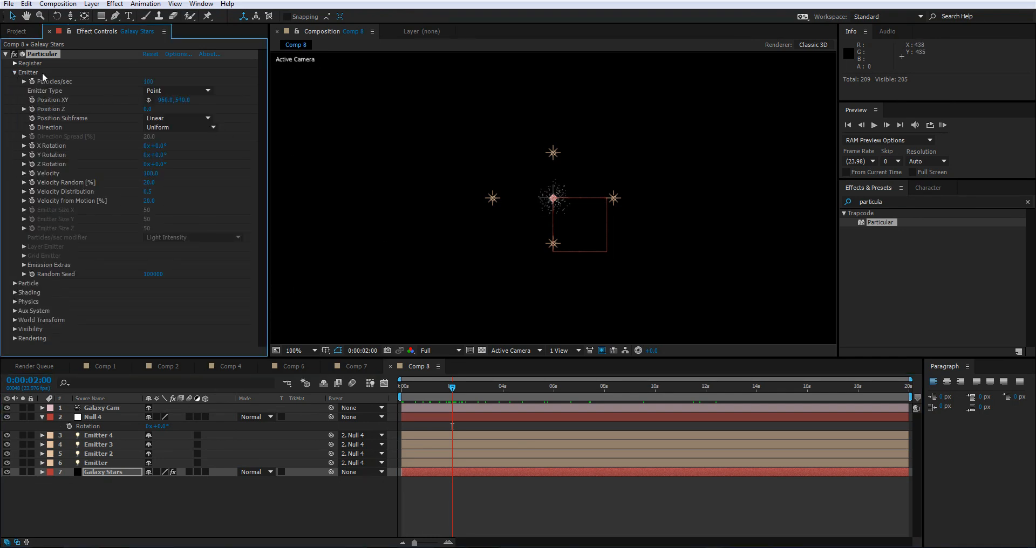
left_click(170, 90)
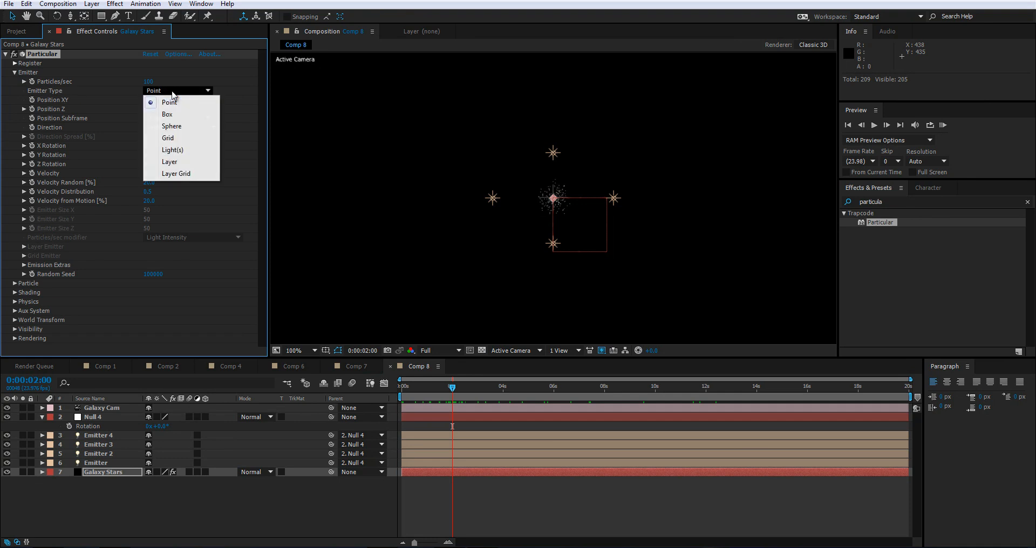
left_click(171, 151)
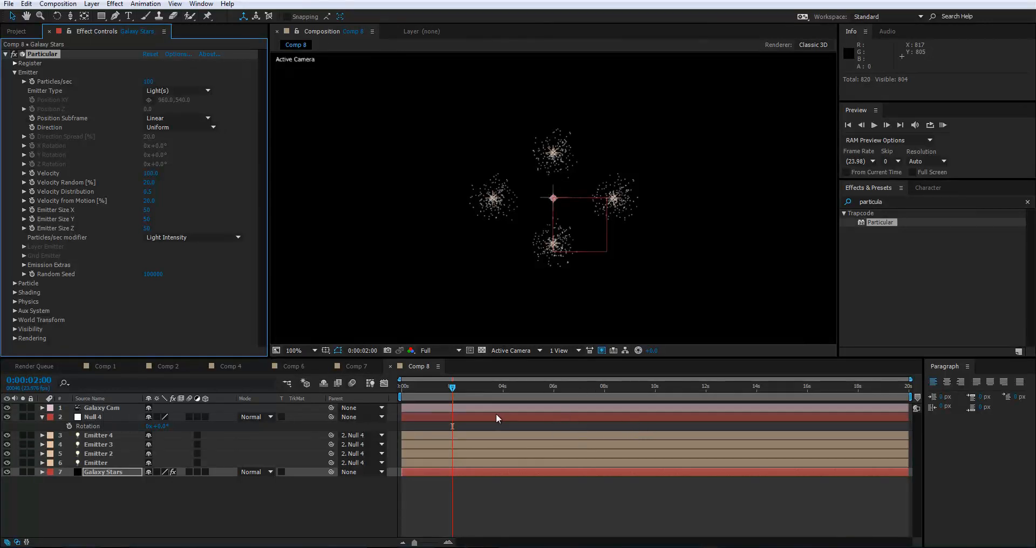
Check the light-driven emission at several times and set the current time to 0:00:05:23.
left_click(555, 388)
left_click(652, 387)
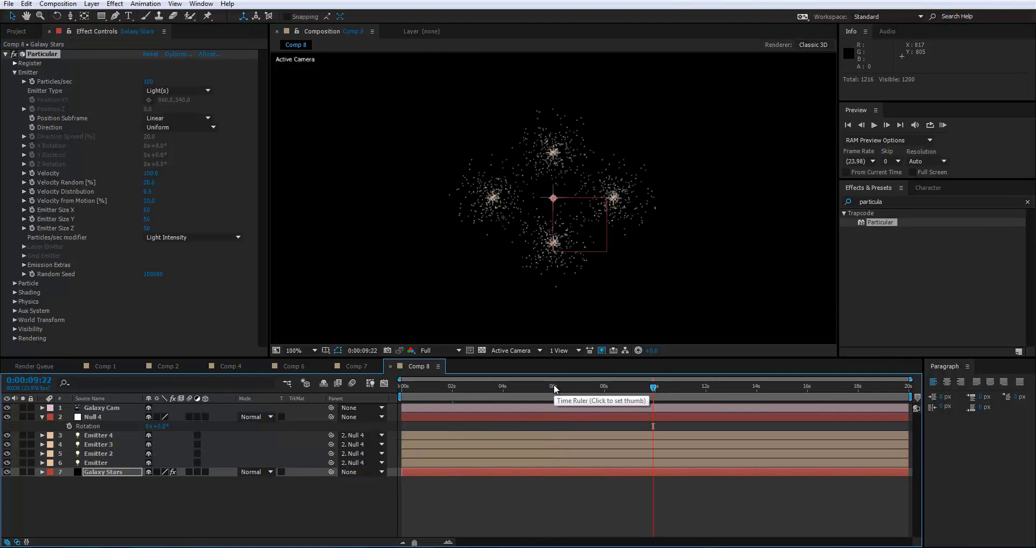
left_click(553, 386)
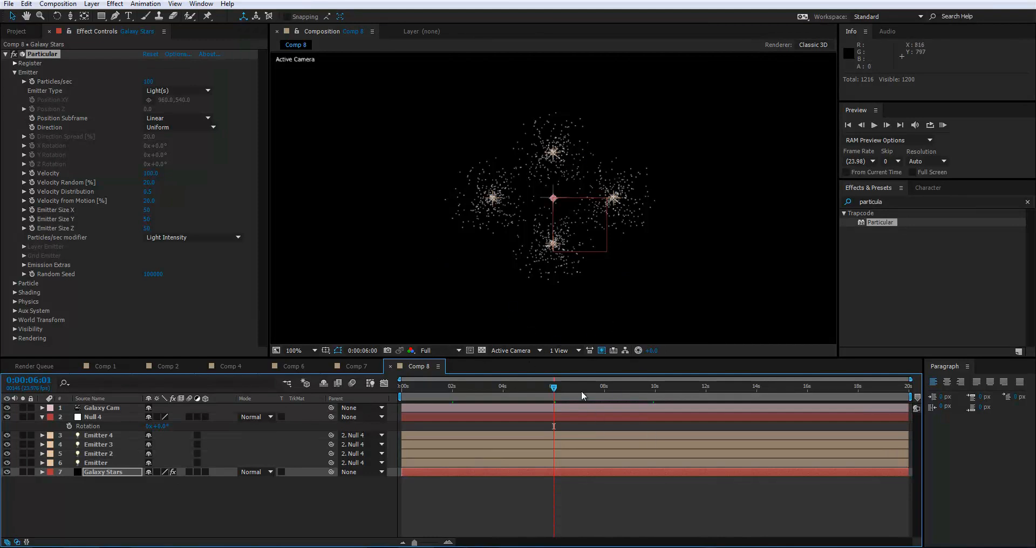
left_click_drag(554, 395, 554, 398)
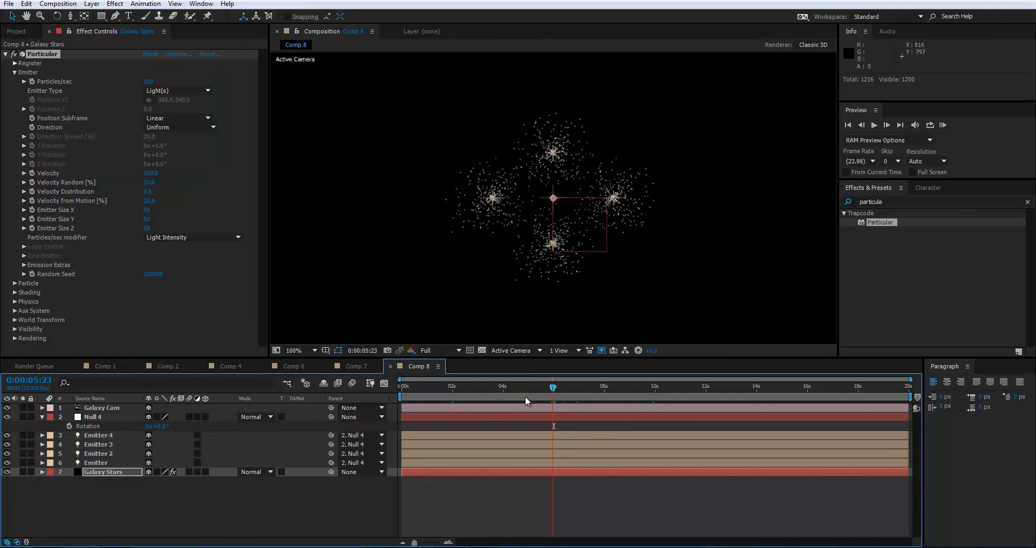
Rename the null layer that parents the lights as Galazy Control.
left_click(96, 418)
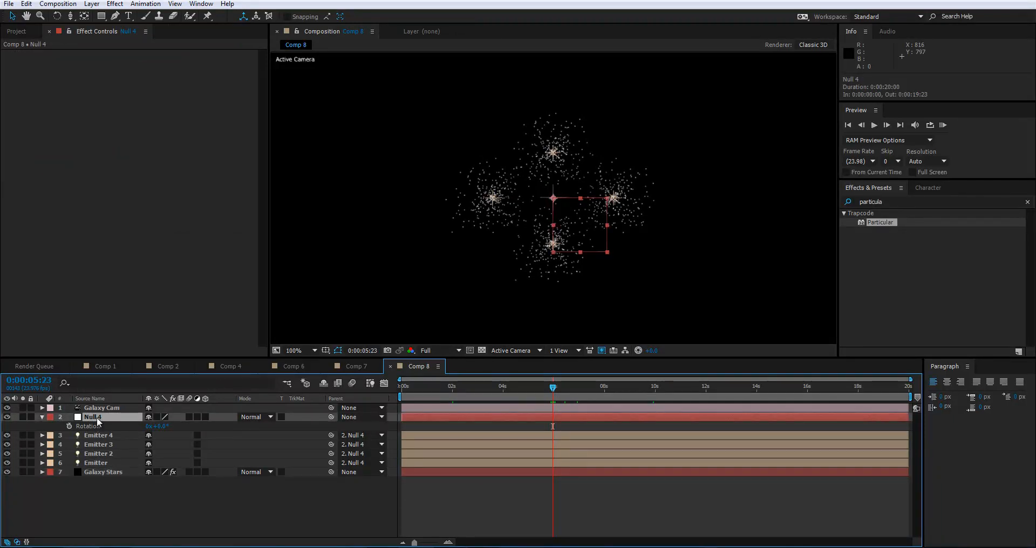
right_click(97, 417)
left_click(110, 419)
type("Galazy Control")
key("Return")
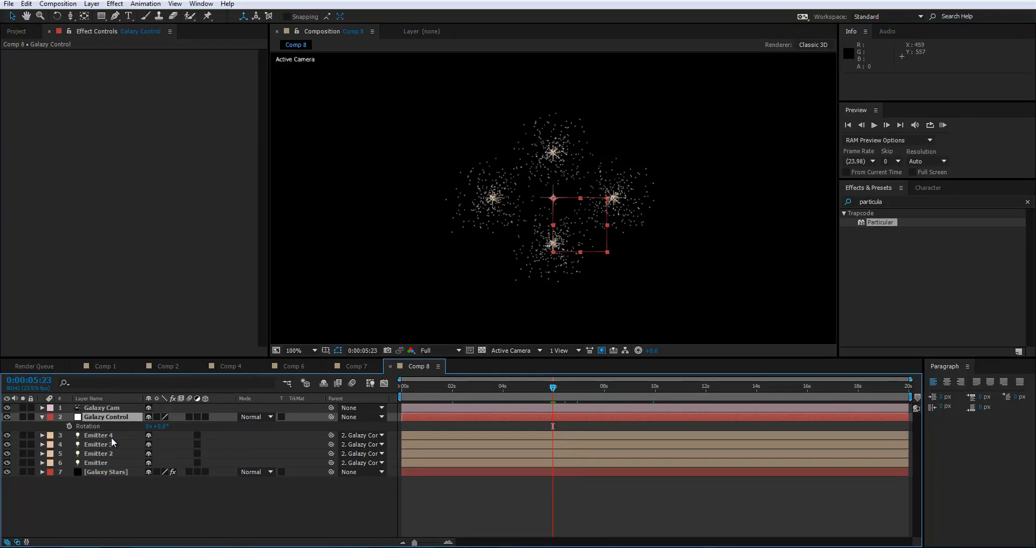
Scale Galazy Control down to a few percent so the four lights converge at the centre, and keyframe it at 0:00:05:23.
key("s")
left_click_drag(160, 430, 125, 441)
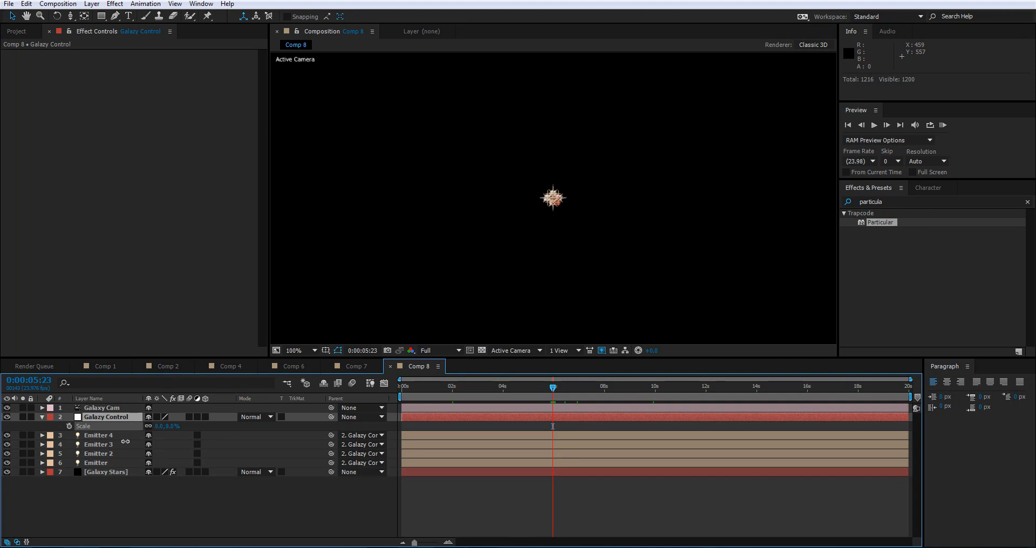
left_click(69, 427)
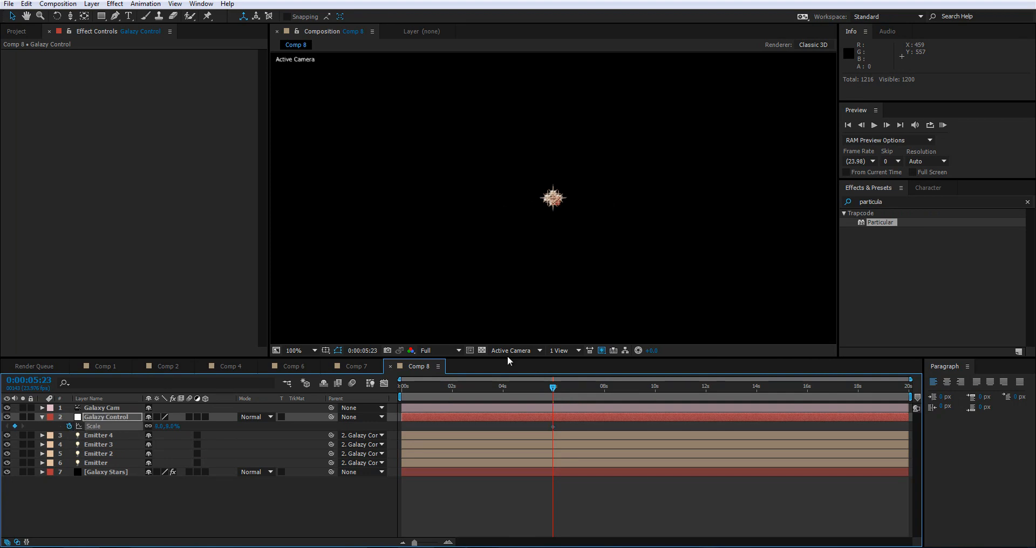
Keyframe Galazy Control's scale at the start of the composition to about 587%, spreading the lights towards the frame edges.
left_click_drag(503, 393, 394, 400)
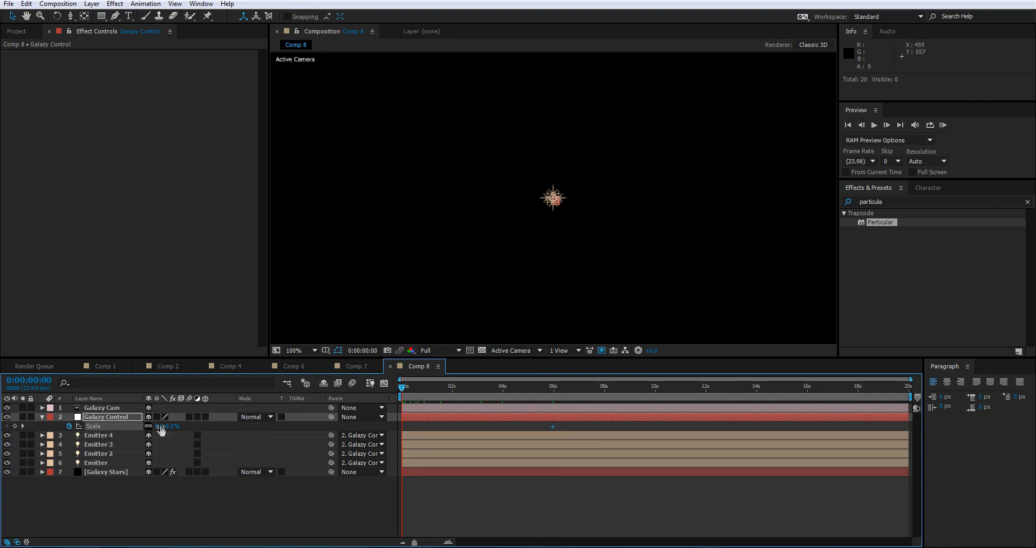
left_click_drag(168, 427, 458, 246)
scroll(462, 269, "down", 4)
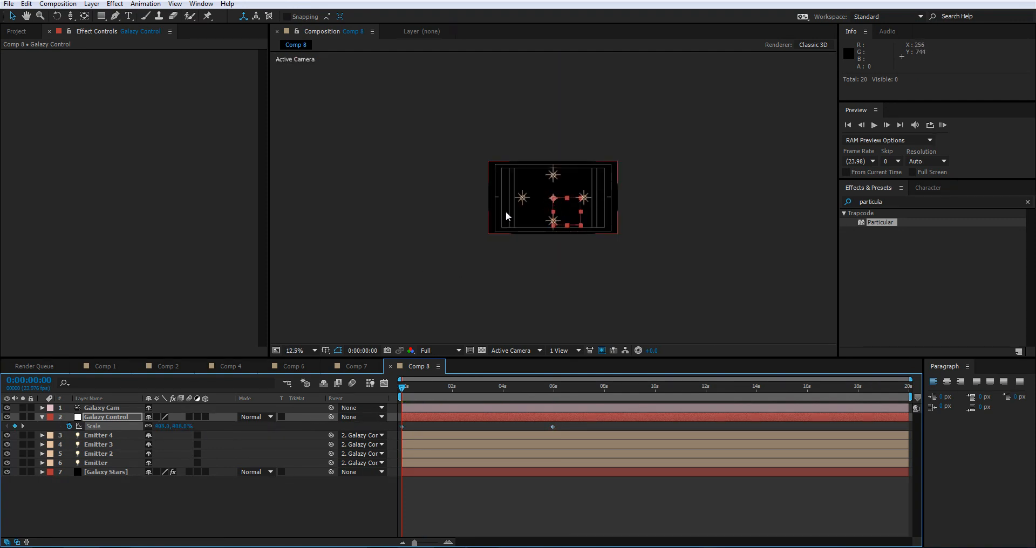
left_click_drag(179, 432, 260, 413)
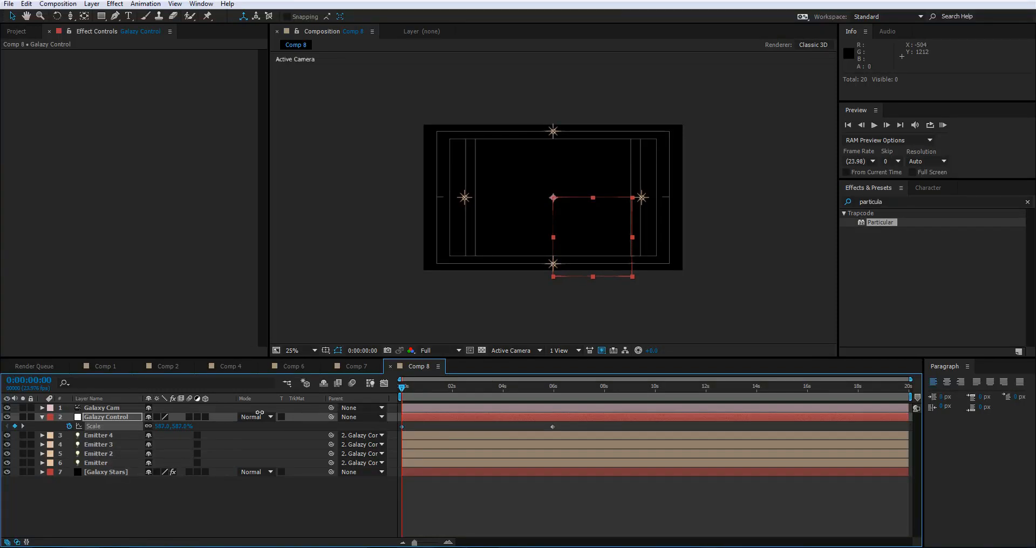
Preview the scale animation and examine how the particles trail behind the four lights as they move inward.
key("space")
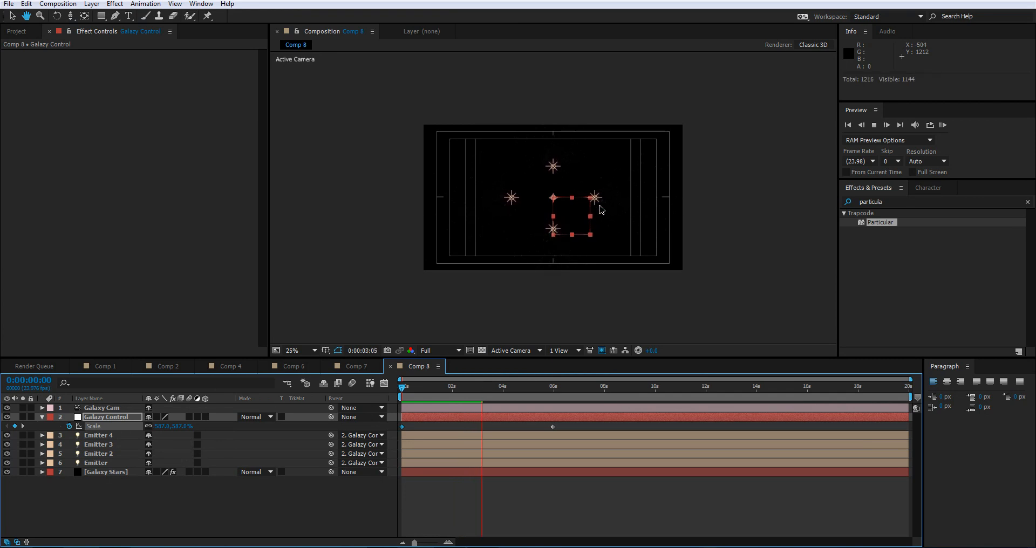
key("space")
scroll(559, 199, "up", 3)
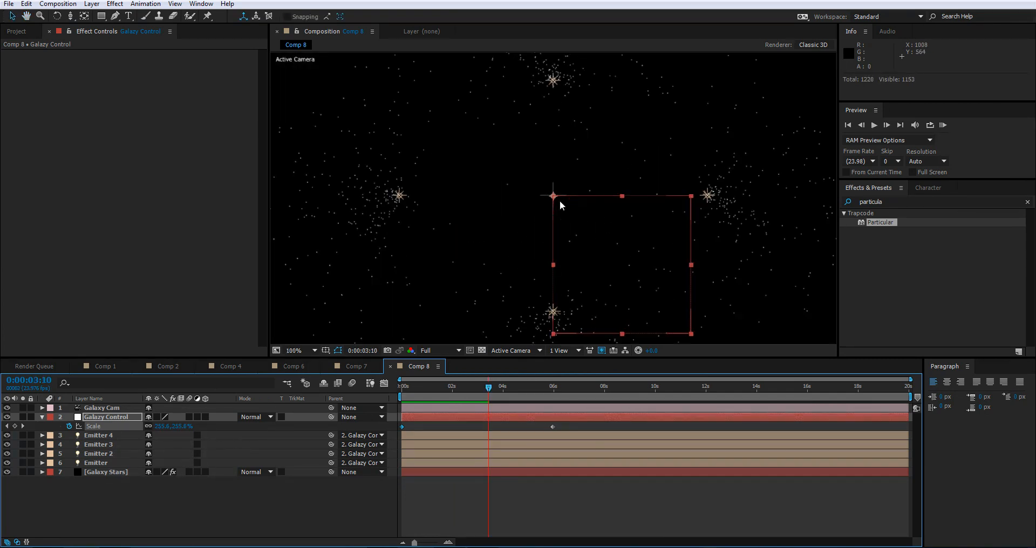
scroll(559, 199, "down", 3)
scroll(559, 204, "up", 4)
key("space")
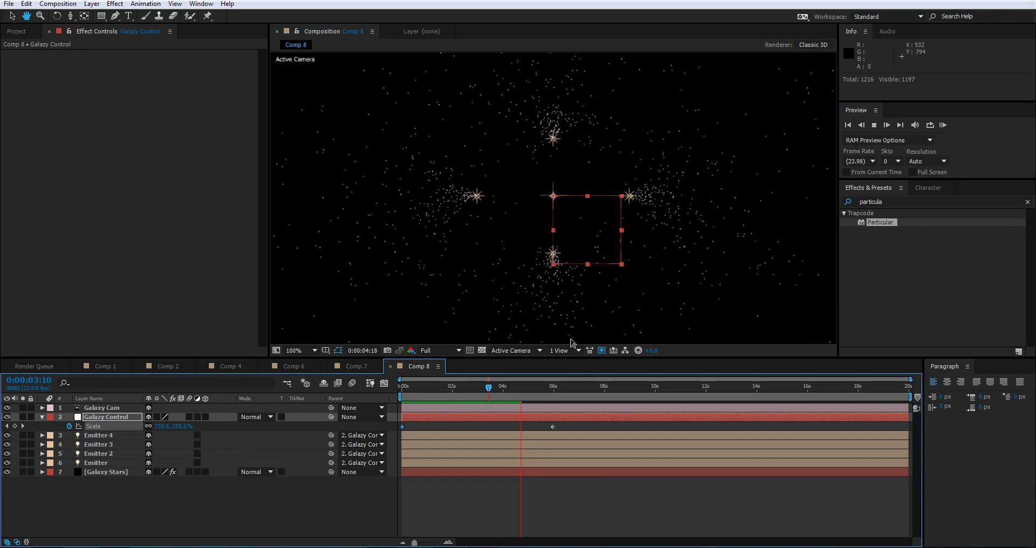
left_click_drag(463, 386, 452, 388)
key("comma")
key("period")
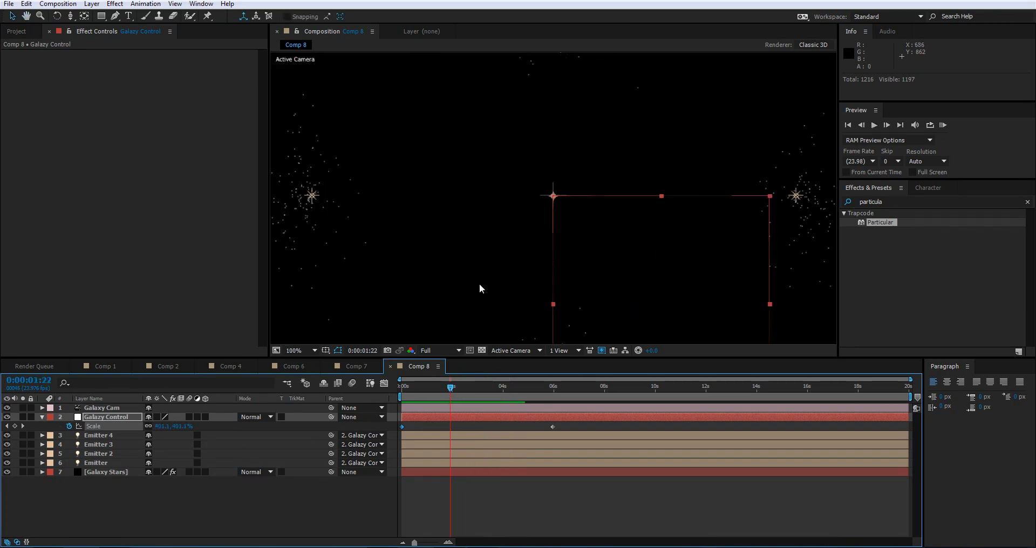
left_click_drag(437, 390, 479, 393)
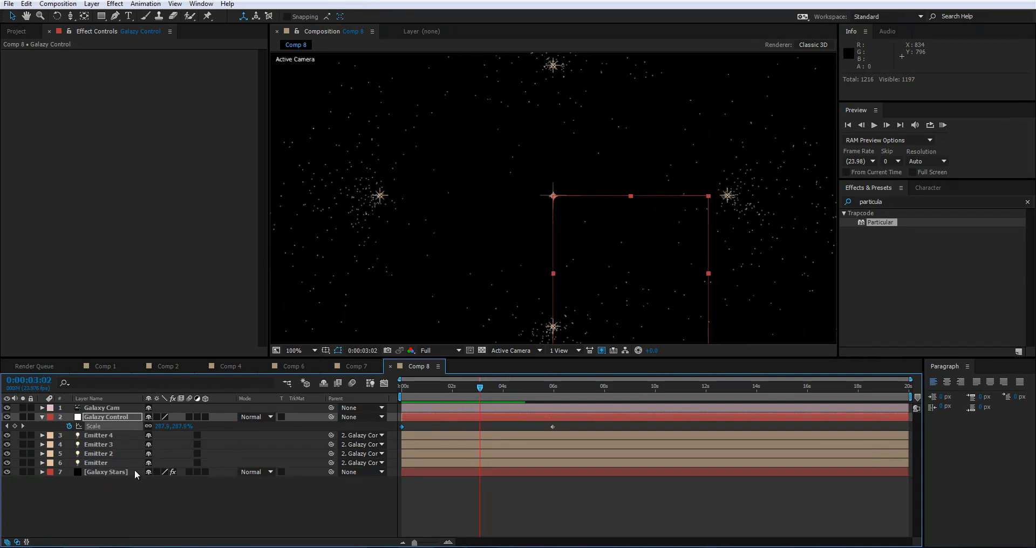
Set the Galaxy Stars emitter's Velocity and Velocity Random to 0.
left_click(112, 472)
key("comma")
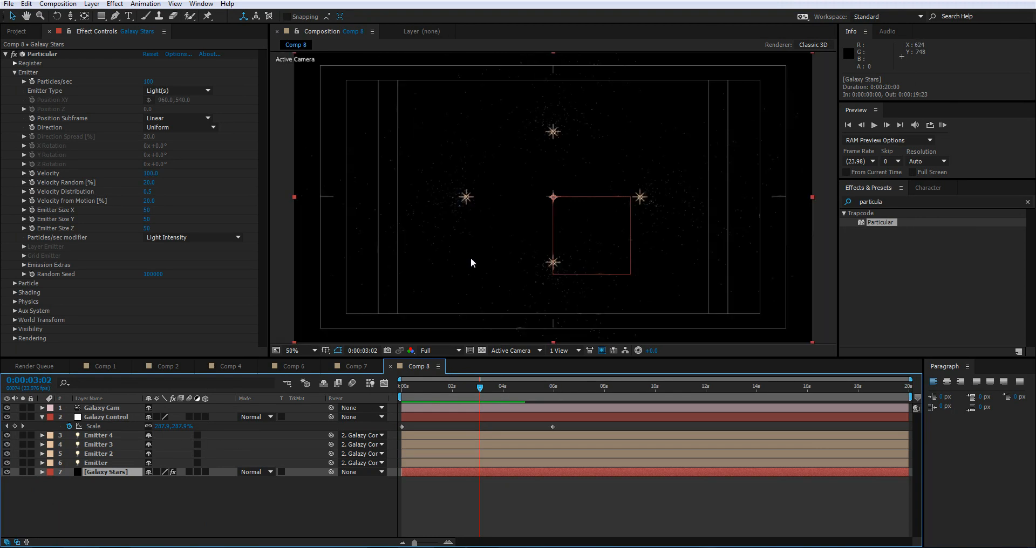
left_click(153, 174)
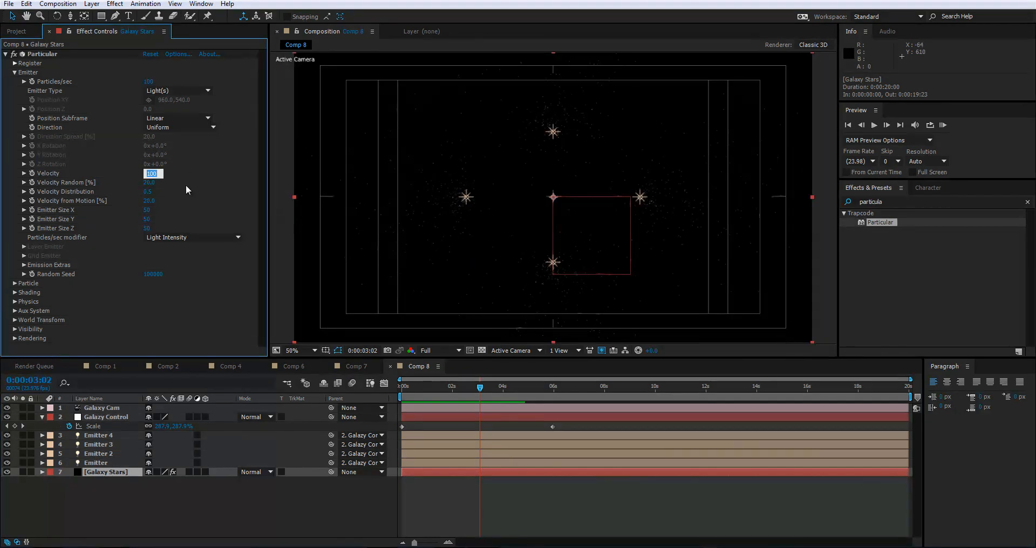
type("0")
key("Return")
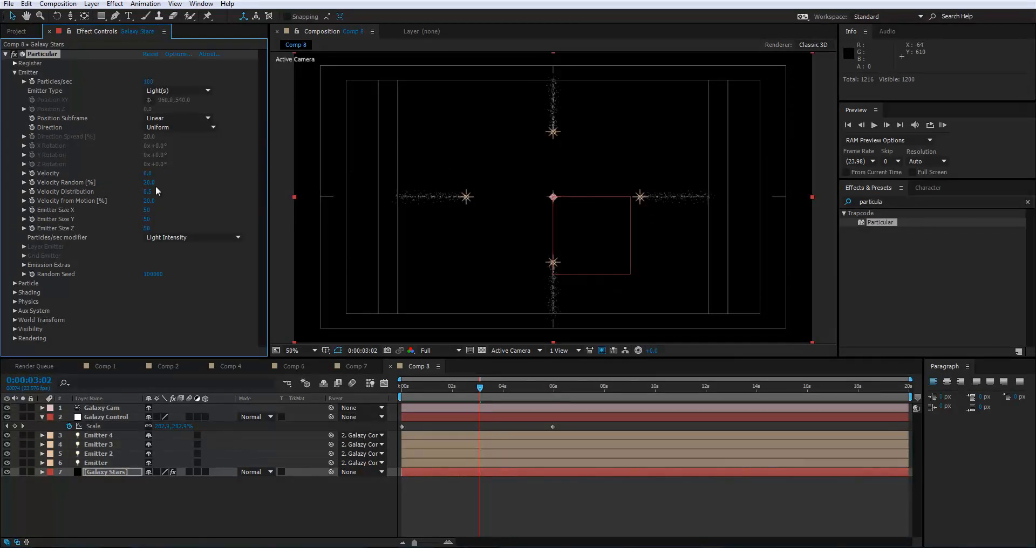
type("0")
key("Return")
Set the emitter's Velocity Distribution to 0 and Velocity from Motion to 0.5%.
left_click(145, 191)
type("0")
key("Return")
left_click(155, 202)
type("0.5")
key("Return")
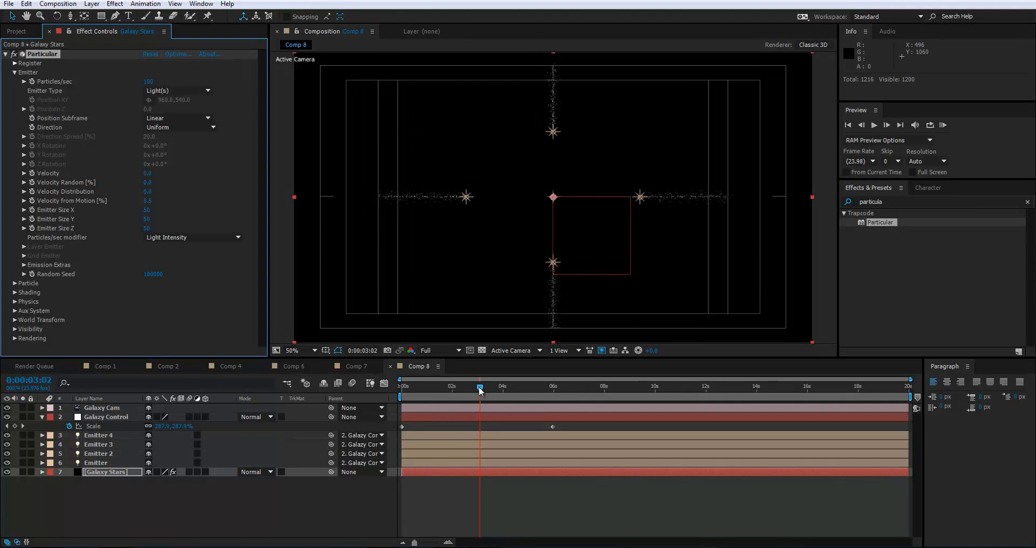
Add a rotation keyframe at 0° to Galazy Control at the start of the composition.
left_click_drag(482, 388, 402, 398)
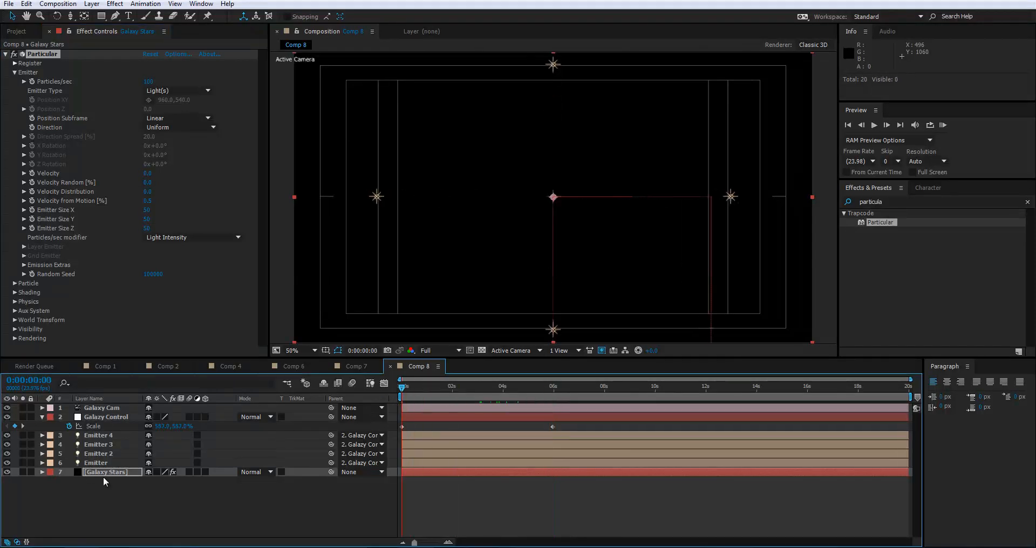
left_click(101, 417)
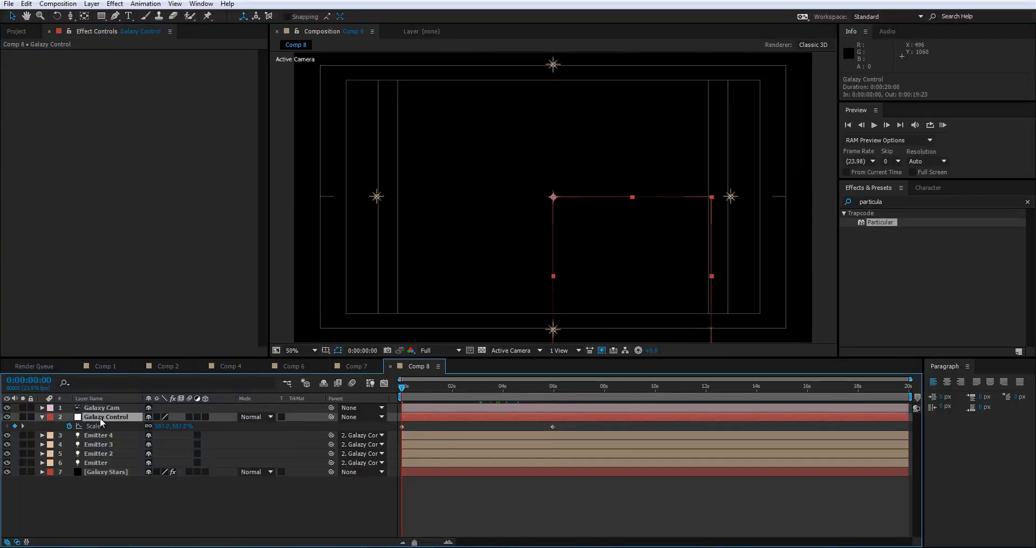
key("r")
left_click(69, 426)
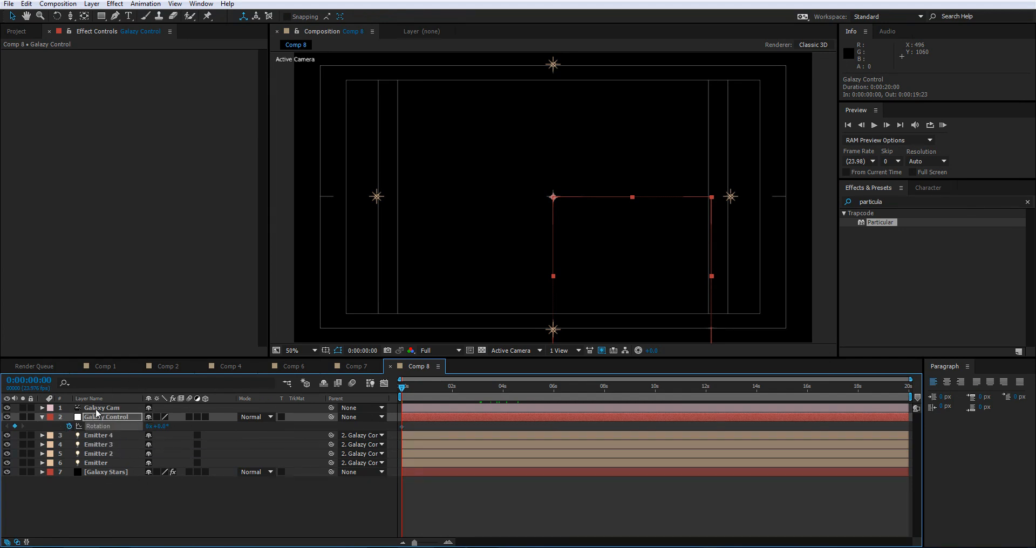
Keyframe Galazy Control's rotation at 0:00:06:00 to about three and a half turns, winding the particle trails into a spiral.
left_click(553, 388)
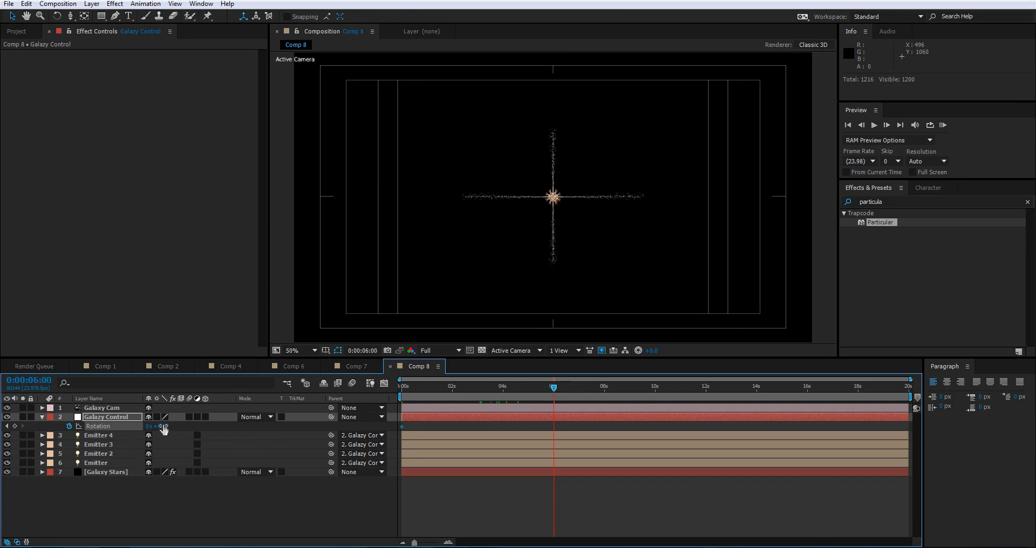
left_click_drag(163, 427, 844, 419)
scroll(567, 203, "up", 2)
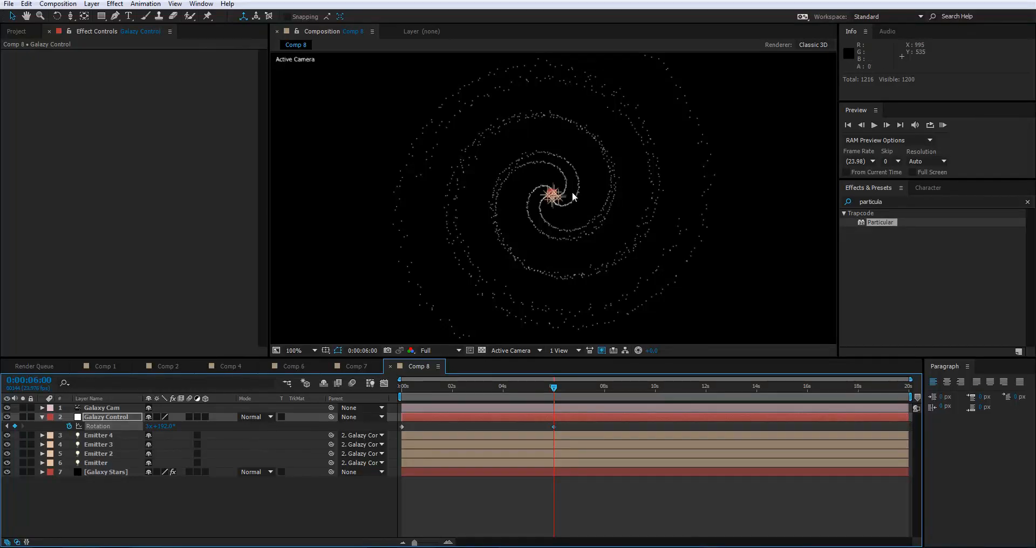
Increase the Galazy Control rotation keyframe at 0:00:06:00 to 6x+23°, winding the spiral arms tighter.
scroll(555, 170, "down", 2)
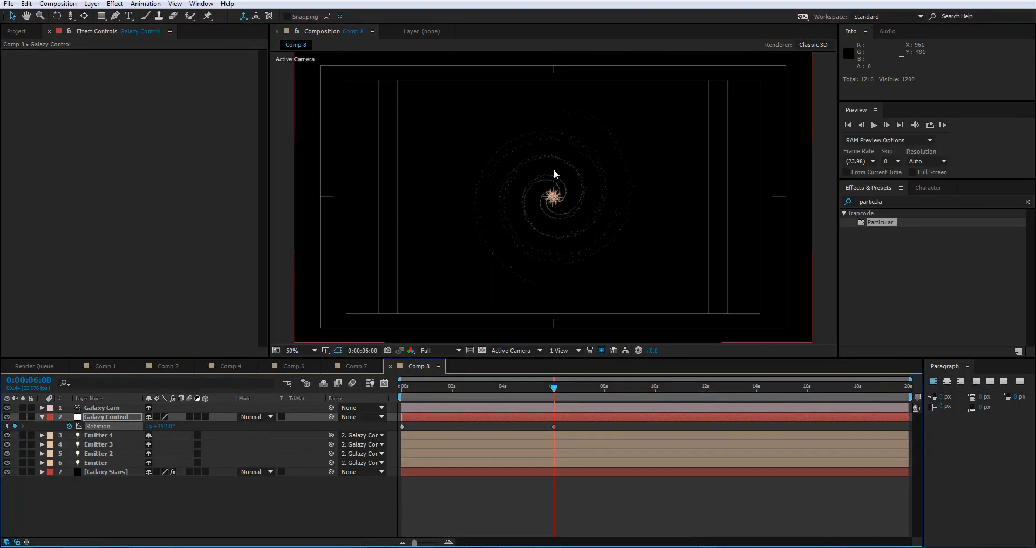
scroll(543, 205, "up", 2)
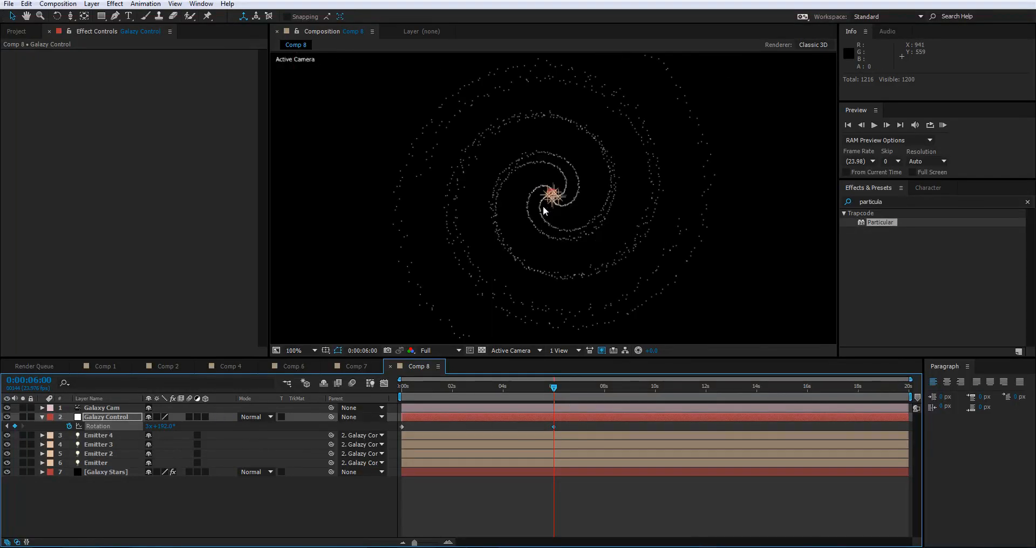
left_click_drag(165, 424, 656, 422)
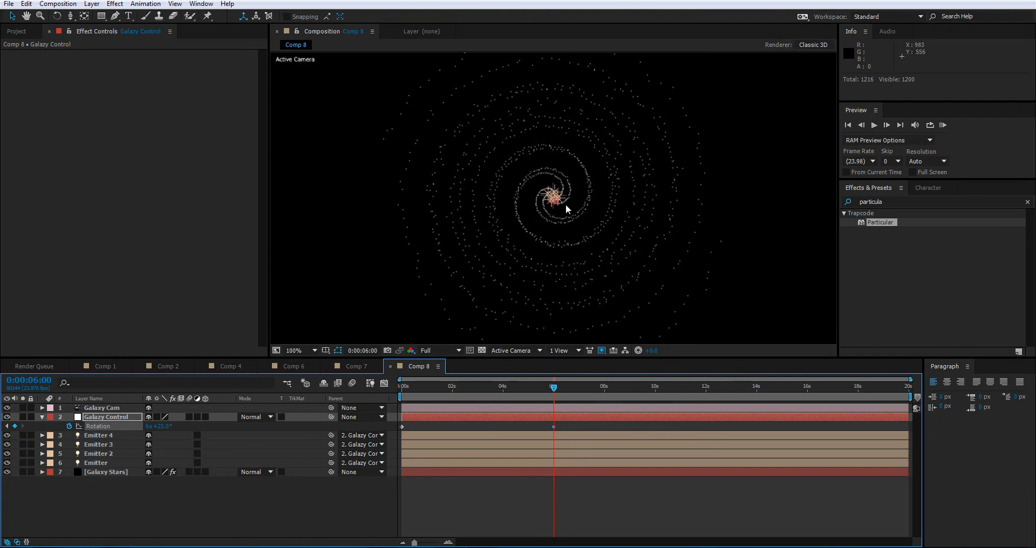
key("comma")
key("comma")
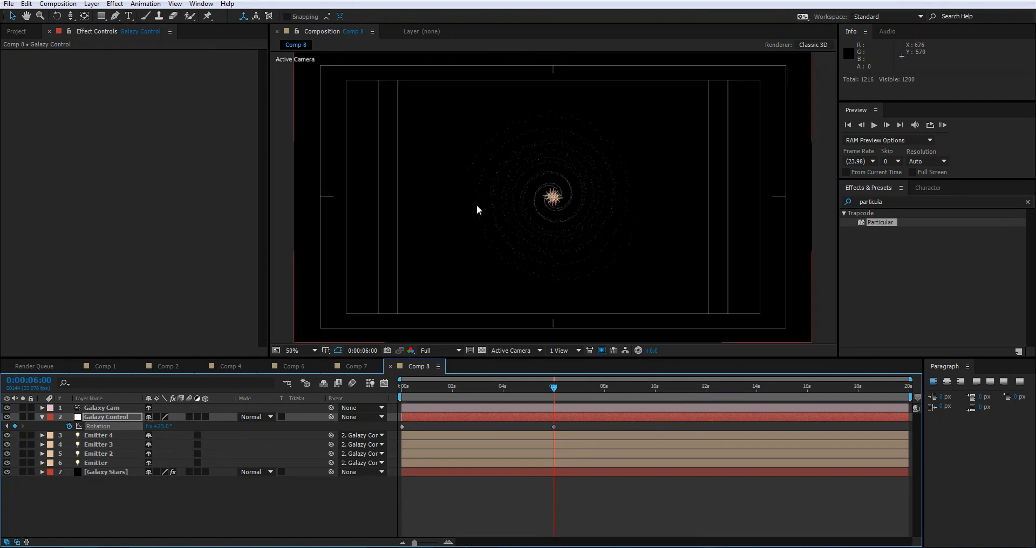
key("period")
key("period")
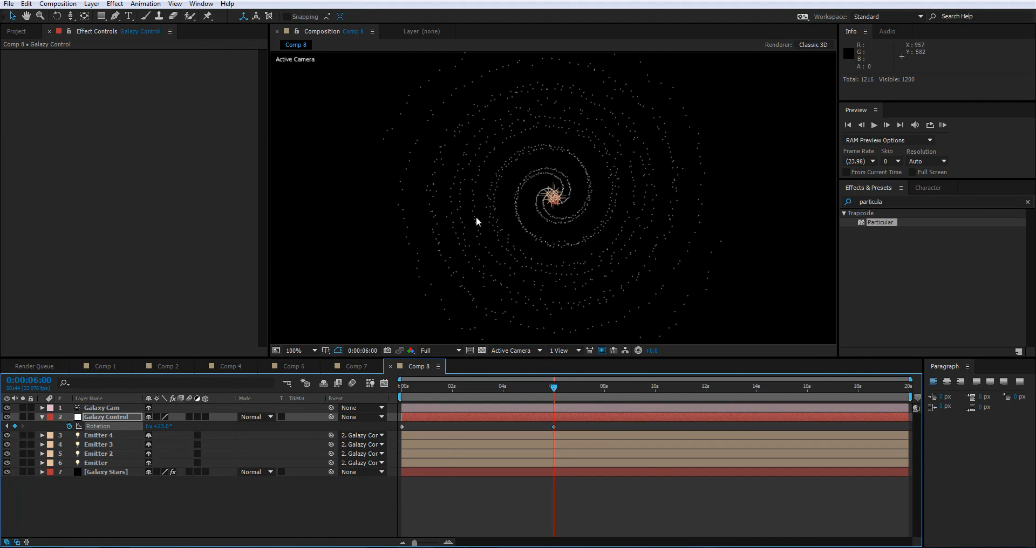
key("period")
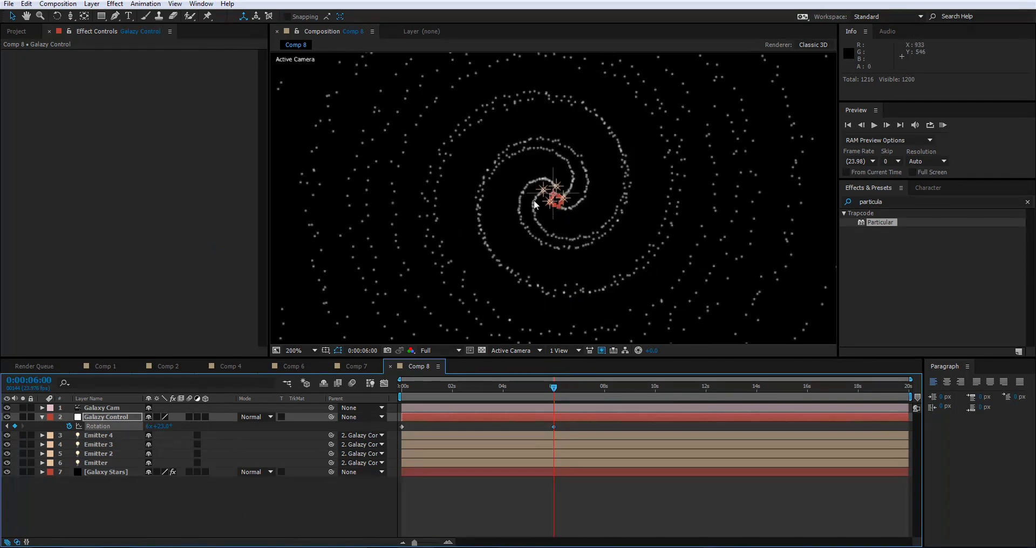
key("comma")
key("comma")
key("period")
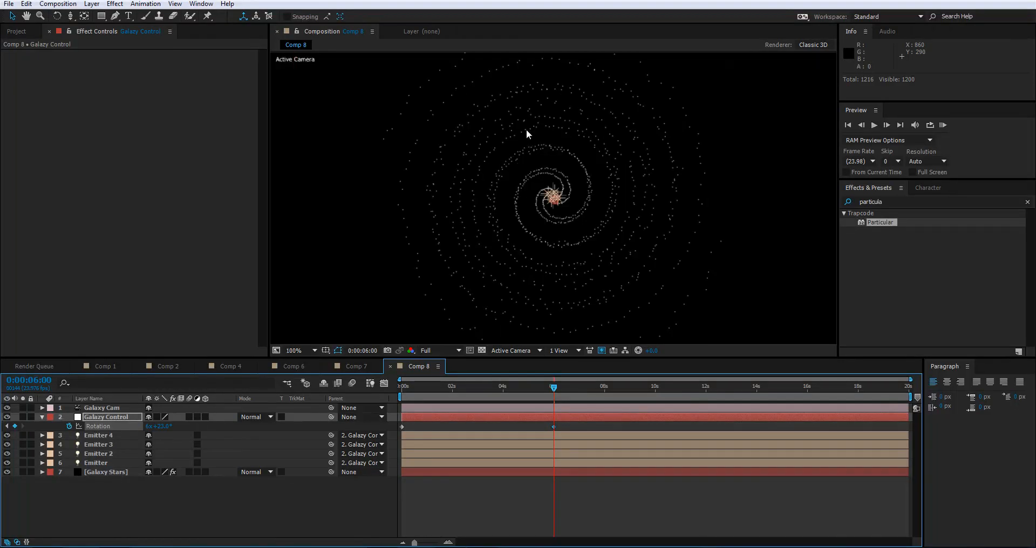
Preview the star spiral after the 0:00:06:00 rotation keyframe and scrub from the start to about 0:00:05:09.
left_click_drag(501, 392, 556, 390)
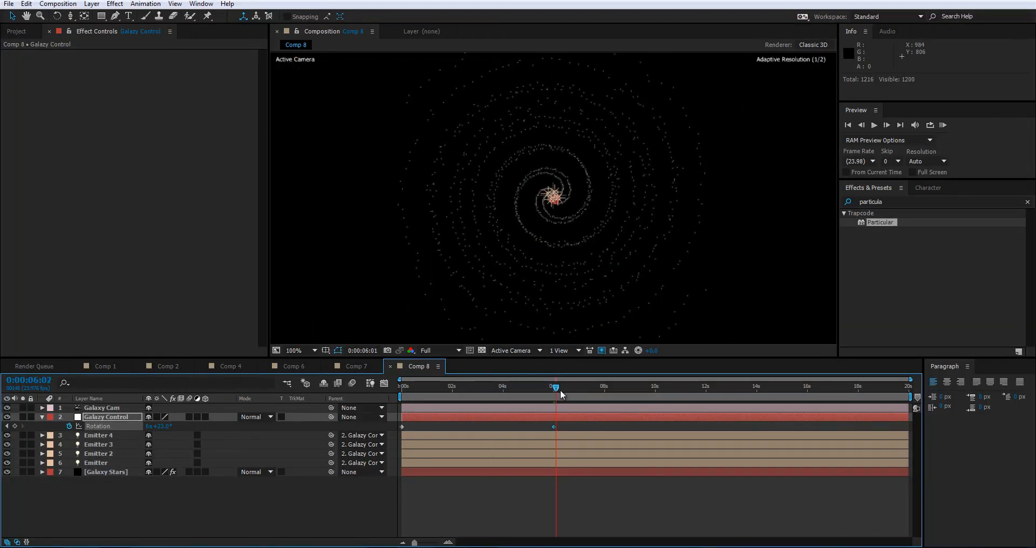
key("space")
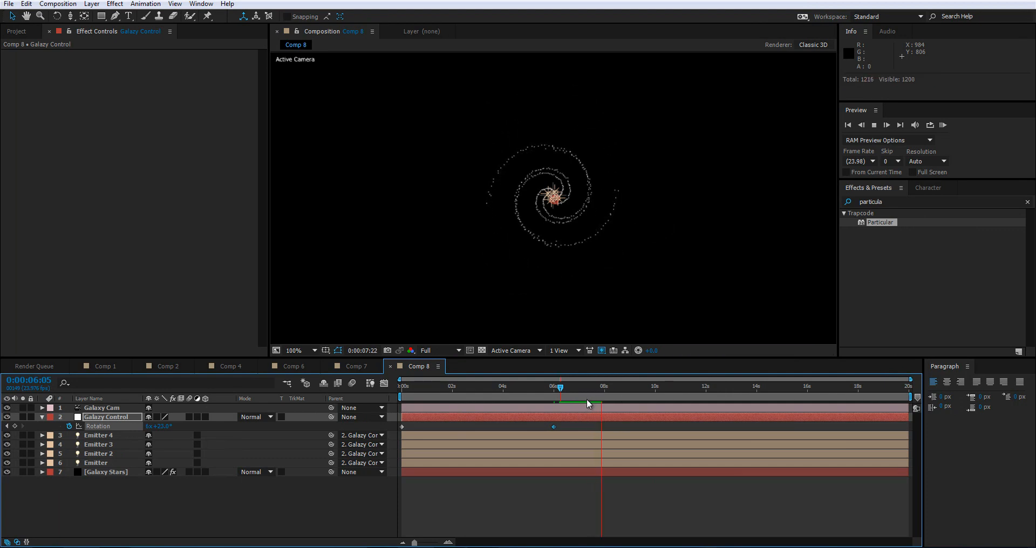
left_click(571, 398)
left_click(568, 393)
key("space")
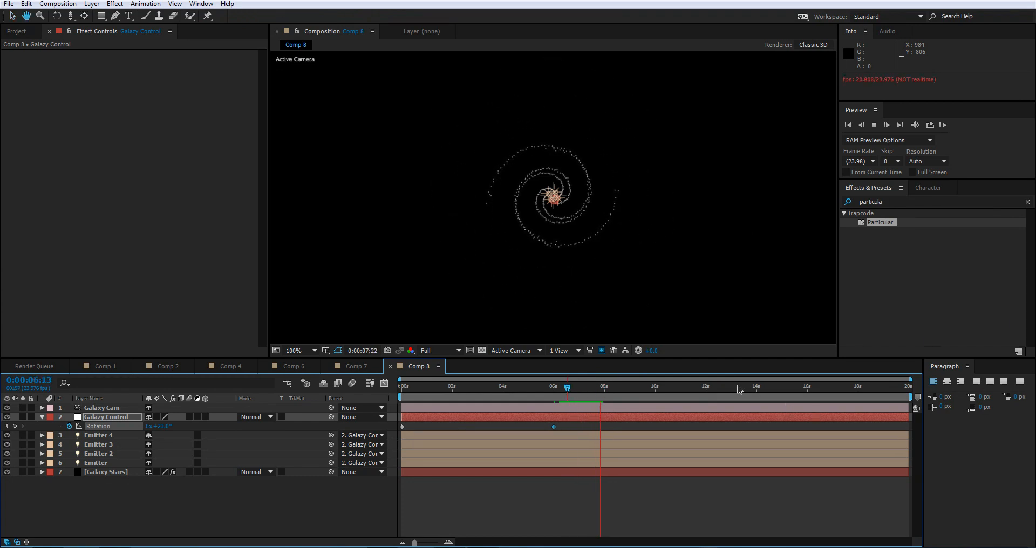
key("space")
key("Home")
left_click_drag(424, 398, 538, 398)
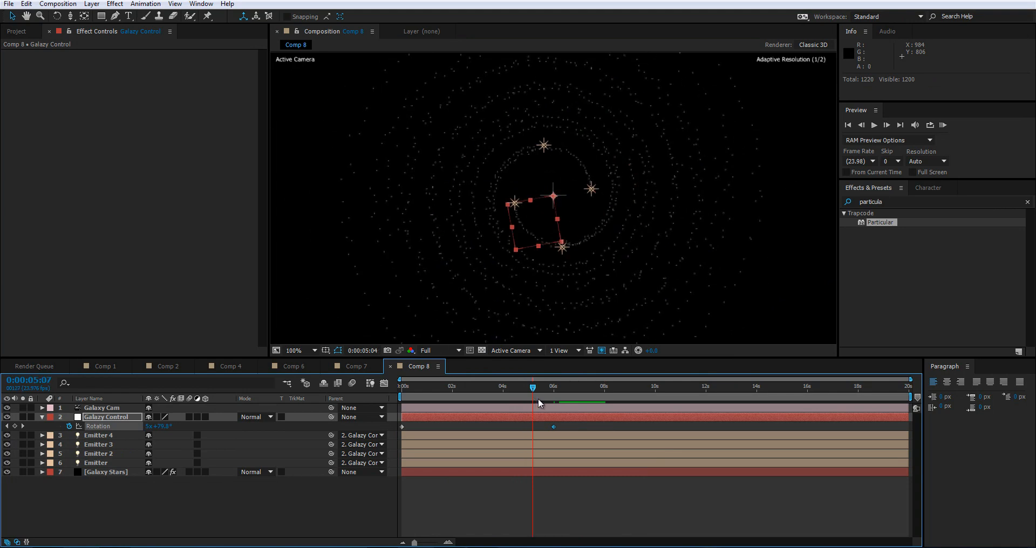
Set the Particle Life of the Galaxy Stars layer to 30 seconds.
left_click(112, 471)
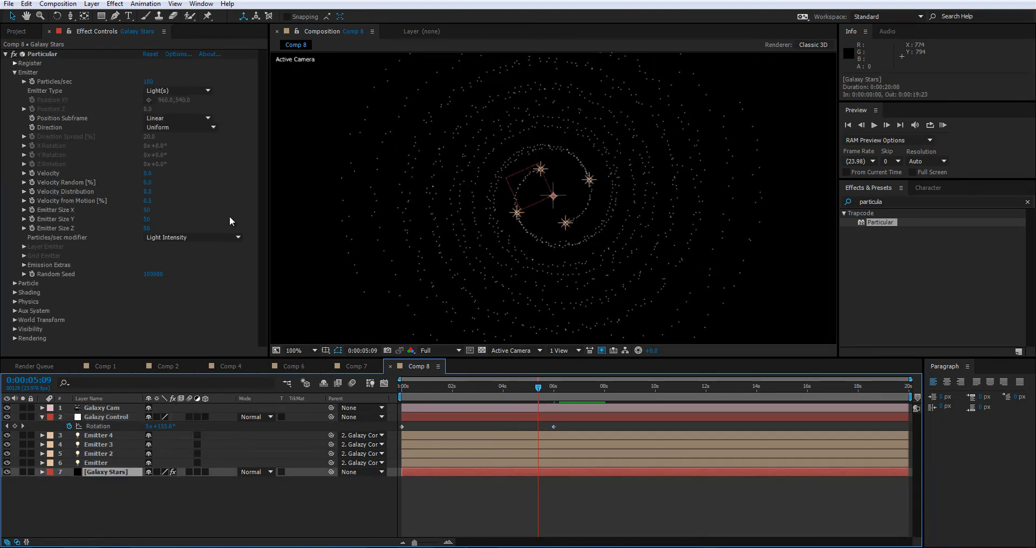
left_click(15, 283)
scroll(175, 163, "down", 5)
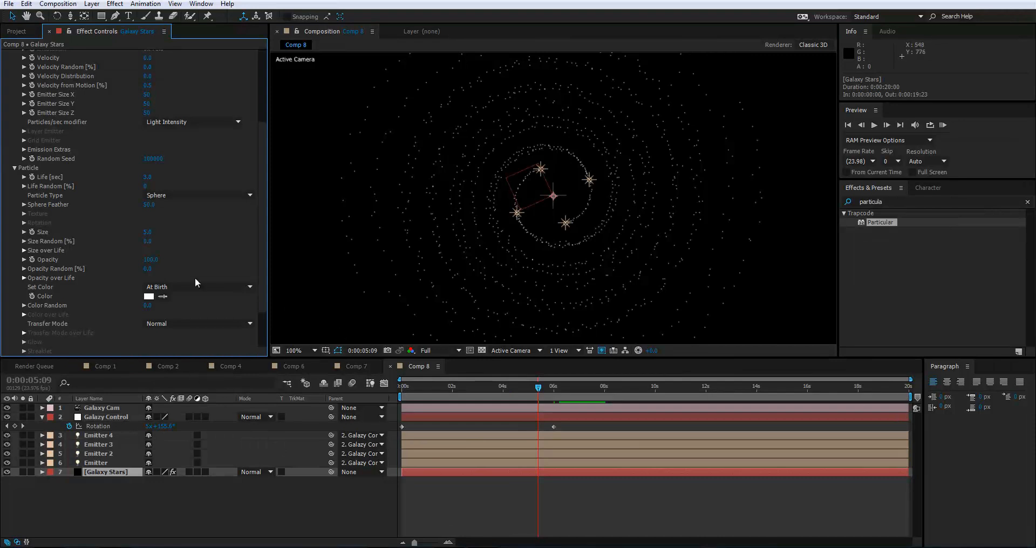
left_click_drag(150, 182, 192, 179)
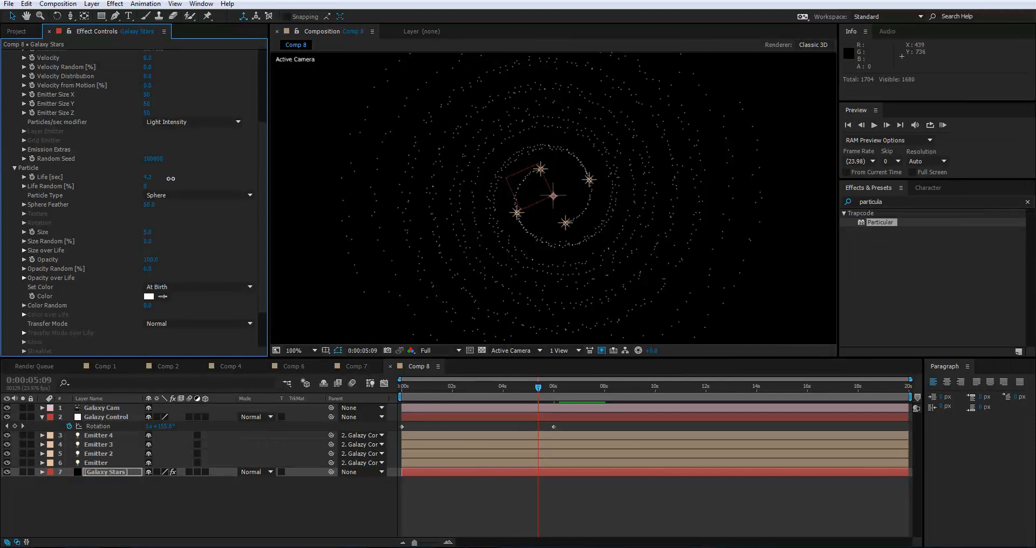
left_click_drag(287, 193, 250, 194)
left_click(152, 177)
type("30")
key("Return")
Preview the longer-lived stars from about 0:00:06:13 onward to examine how the spiral holds and moves.
left_click_drag(553, 393, 606, 400)
key("space")
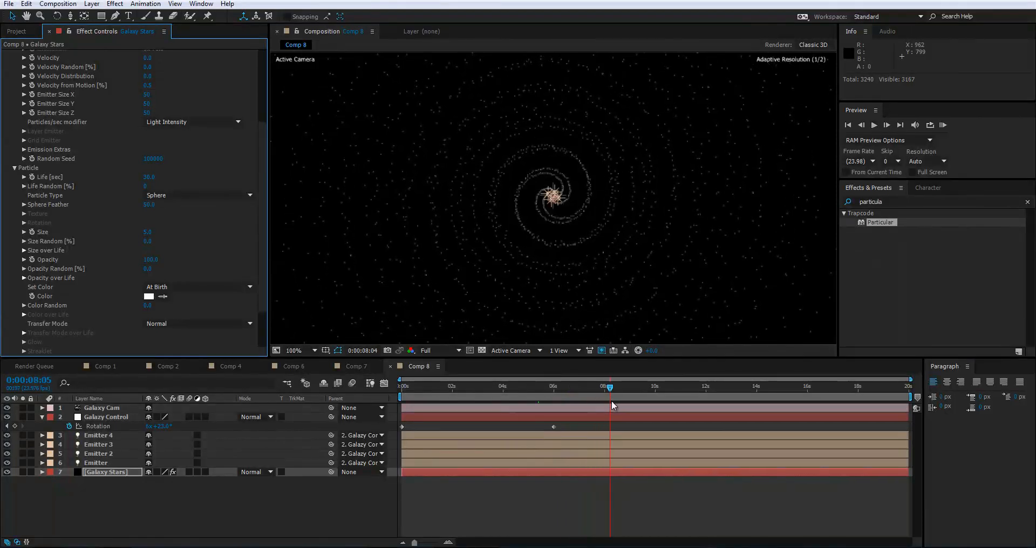
left_click(567, 400)
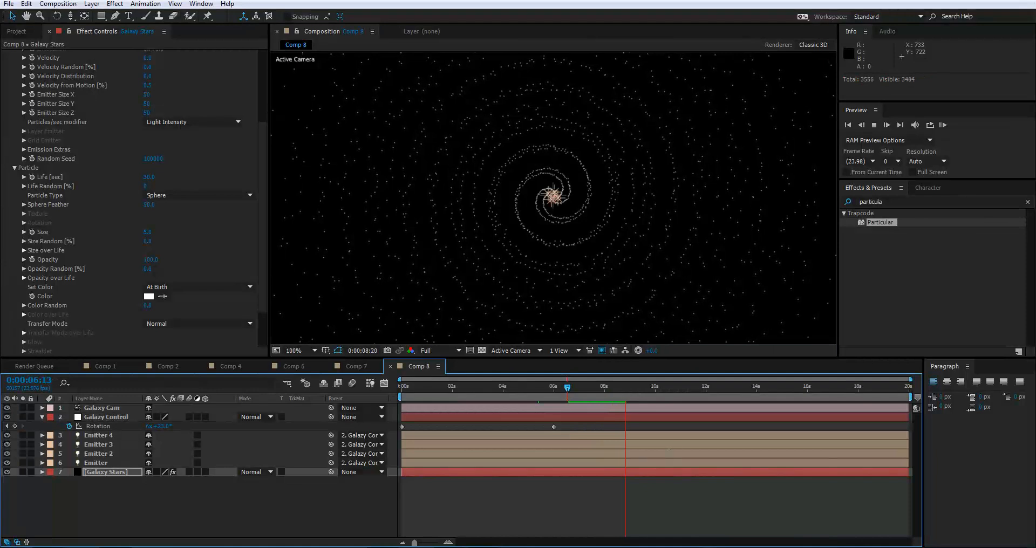
key("space")
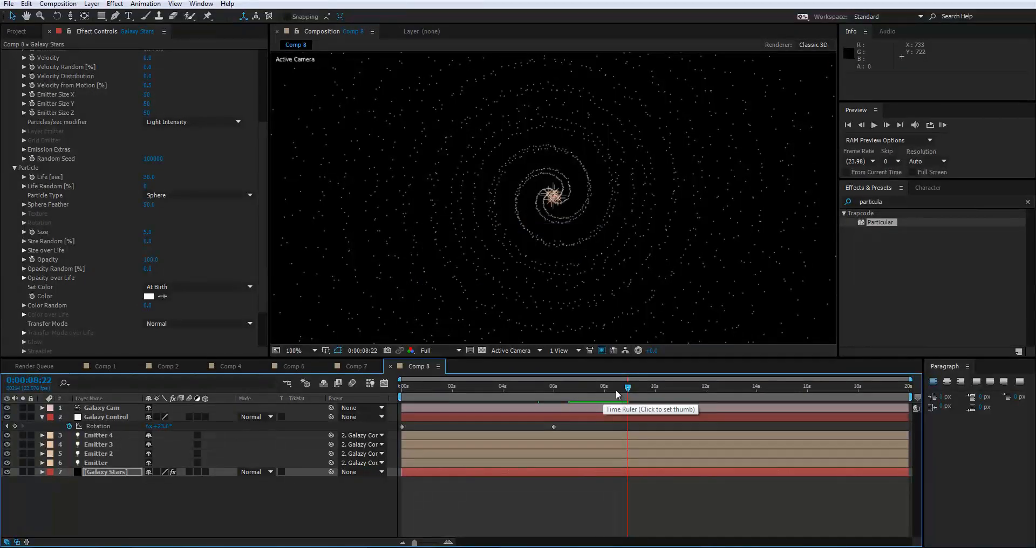
left_click(577, 397)
key("space")
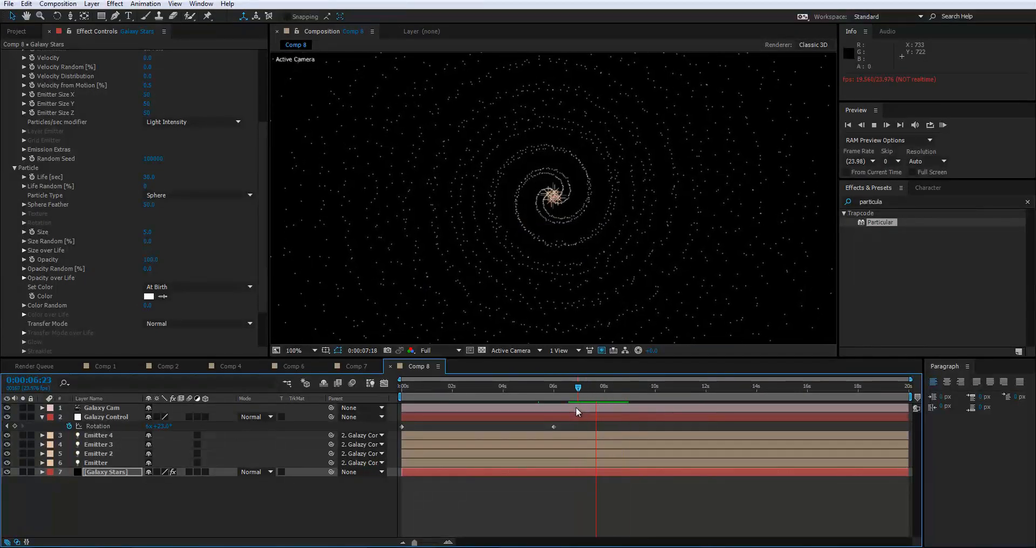
key("space")
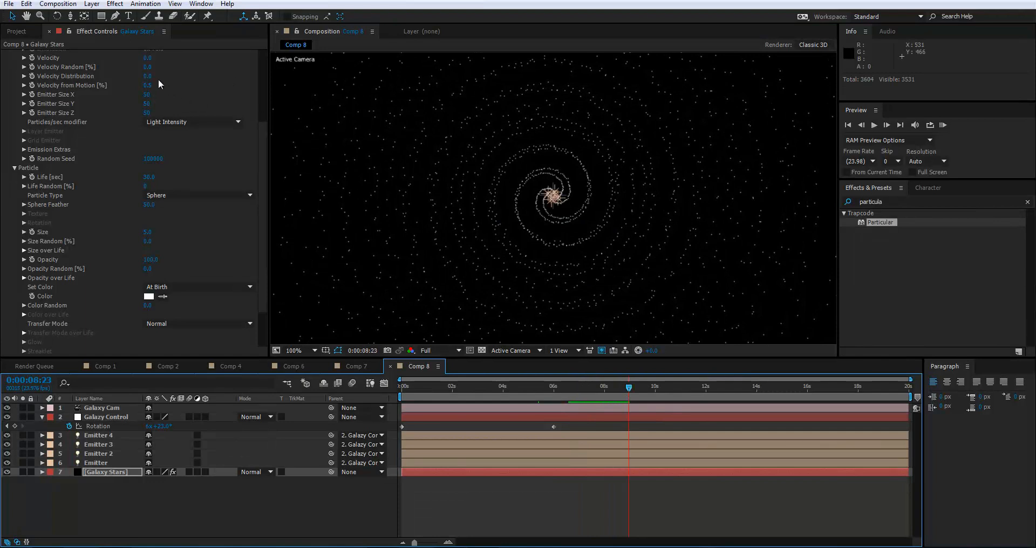
Try a Velocity from Motion of 1% on the Galaxy Stars emitter and preview the motion from about 0:00:06:18.
left_click(147, 85)
type("1")
key("Return")
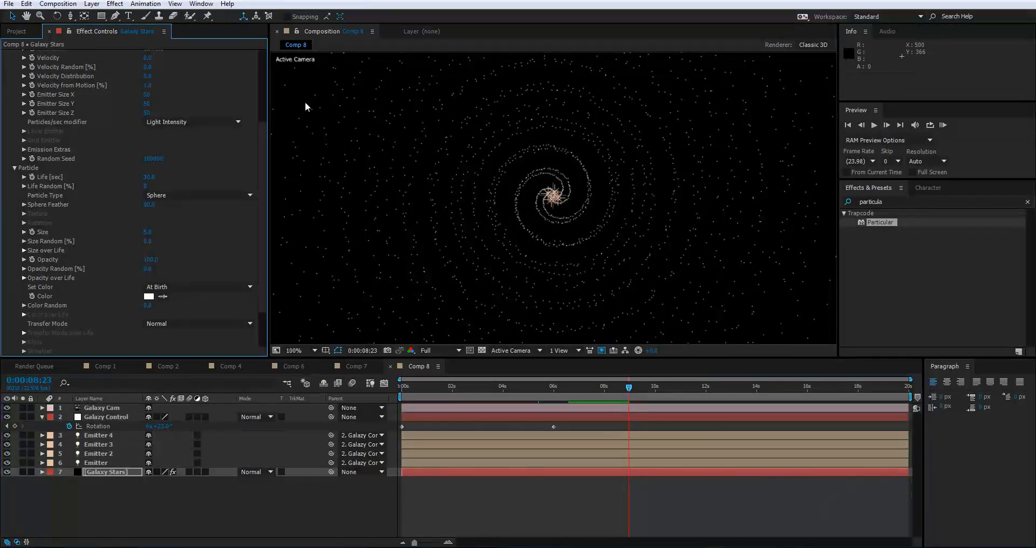
left_click(573, 389)
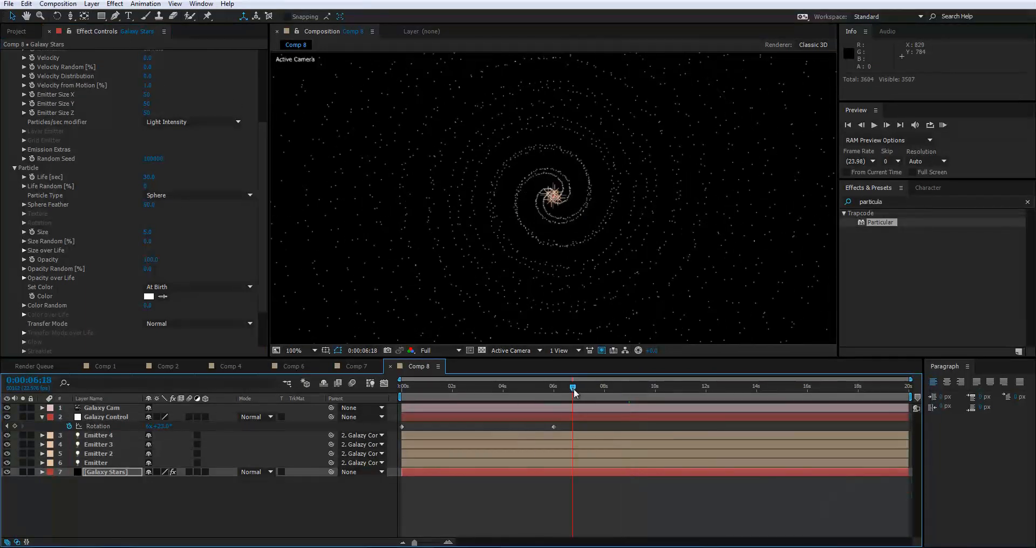
key("space")
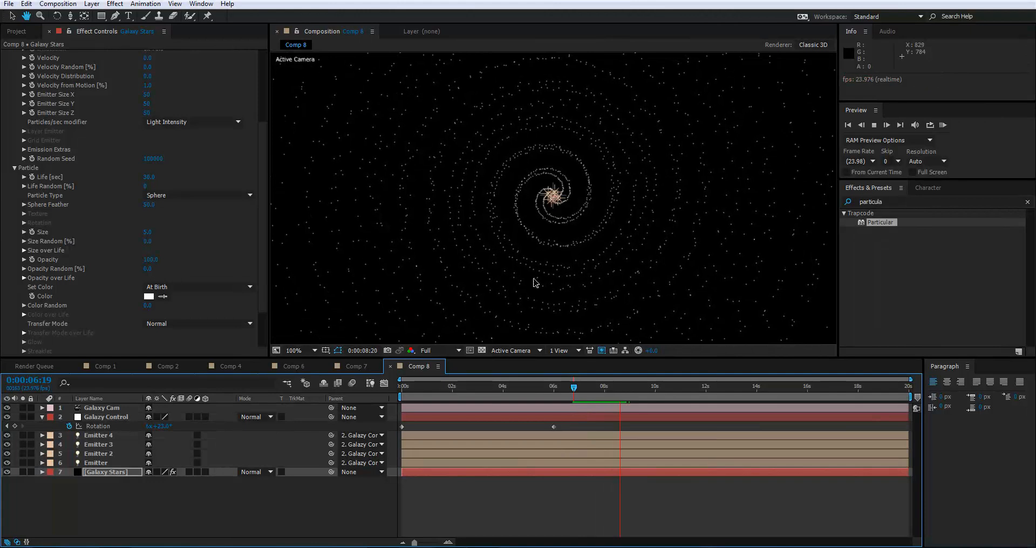
key("space")
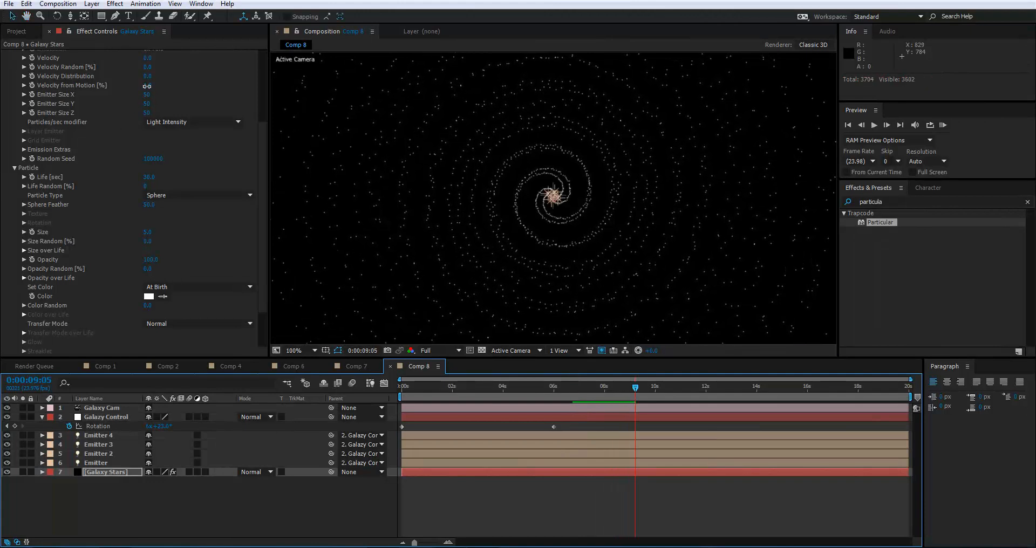
Set the emitter's Velocity from Motion back to 0.5% and check the spiral around 0:00:08:01.
left_click(146, 86)
type("0.5")
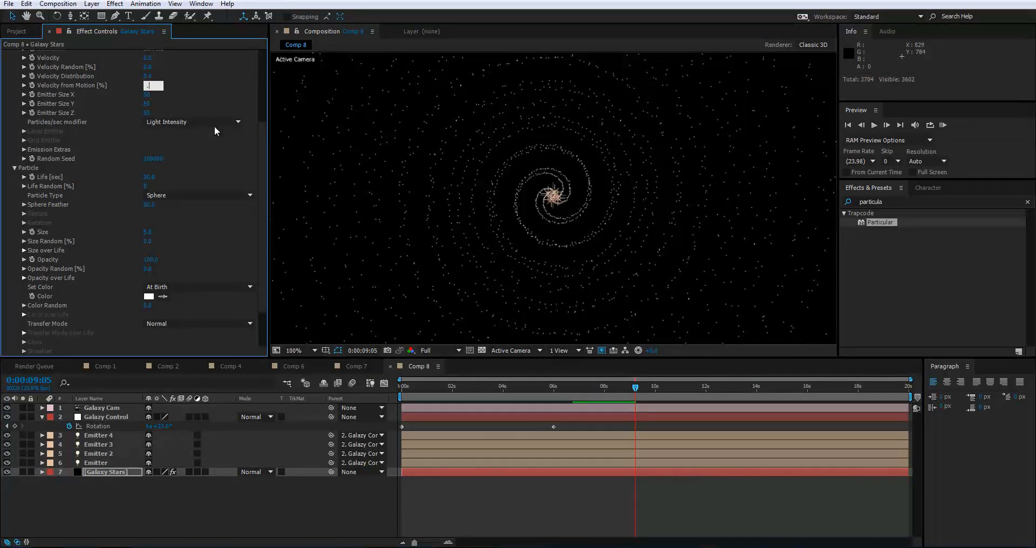
key("Return")
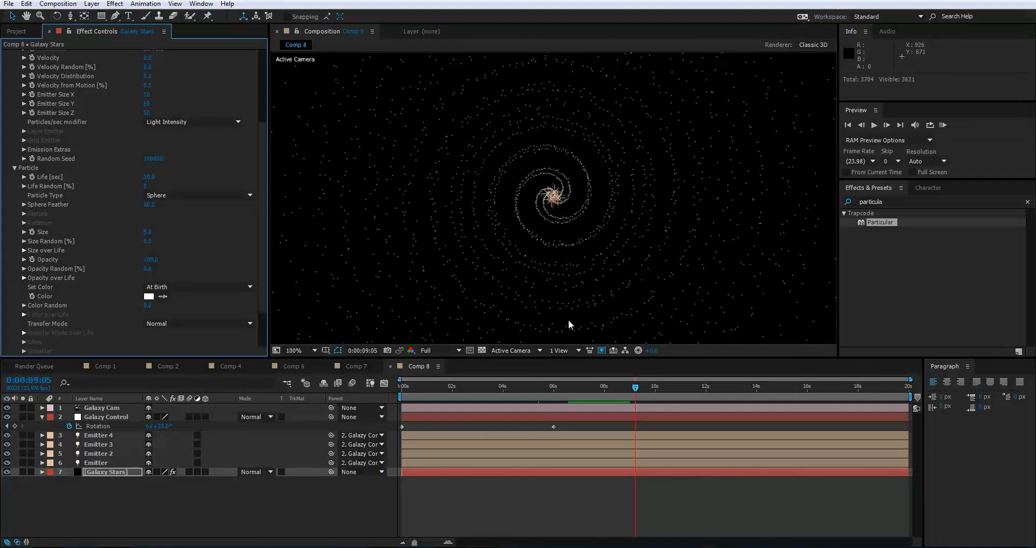
left_click_drag(588, 390, 605, 391)
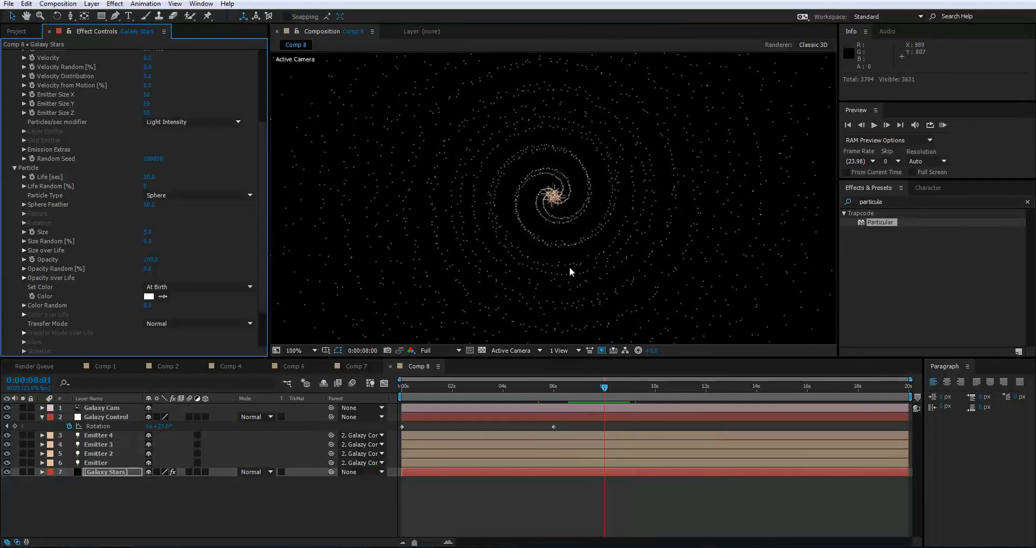
scroll(570, 236, "down", 2)
scroll(552, 212, "up", 2)
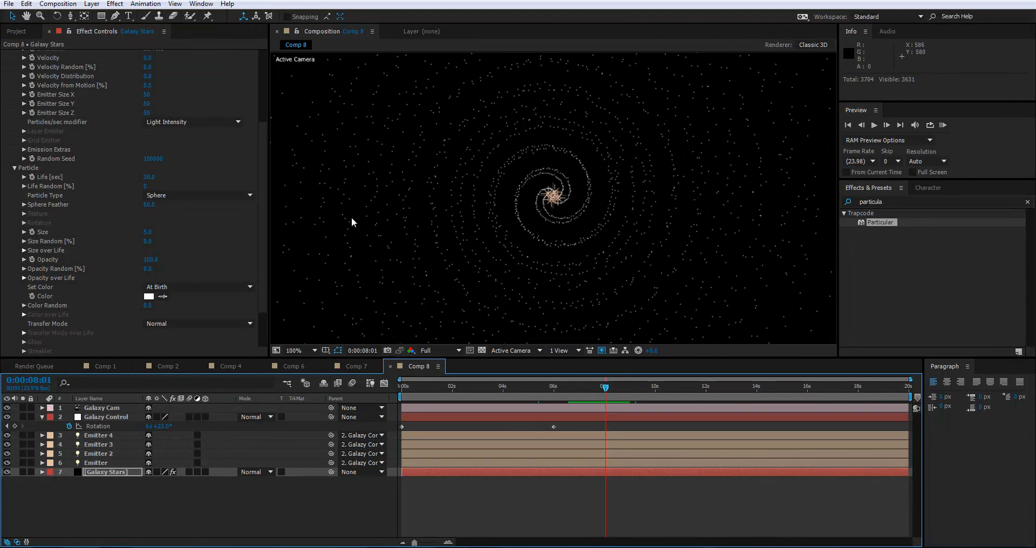
scroll(567, 243, "down", 2)
scroll(568, 243, "up", 2)
Increase the Galaxy Stars emitter's Emitter Size Z to about 480.
left_click_drag(263, 189, 275, 121)
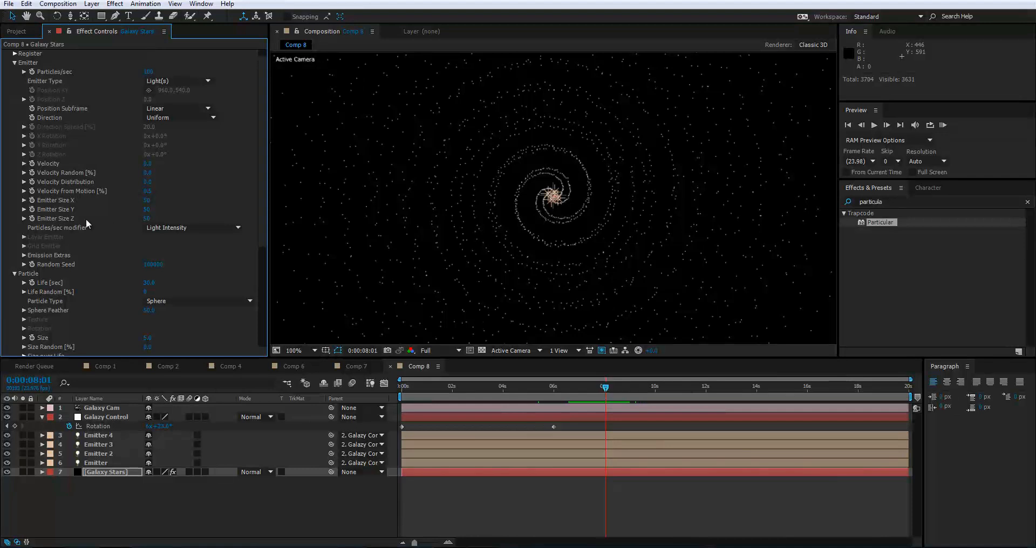
left_click_drag(151, 219, 162, 219)
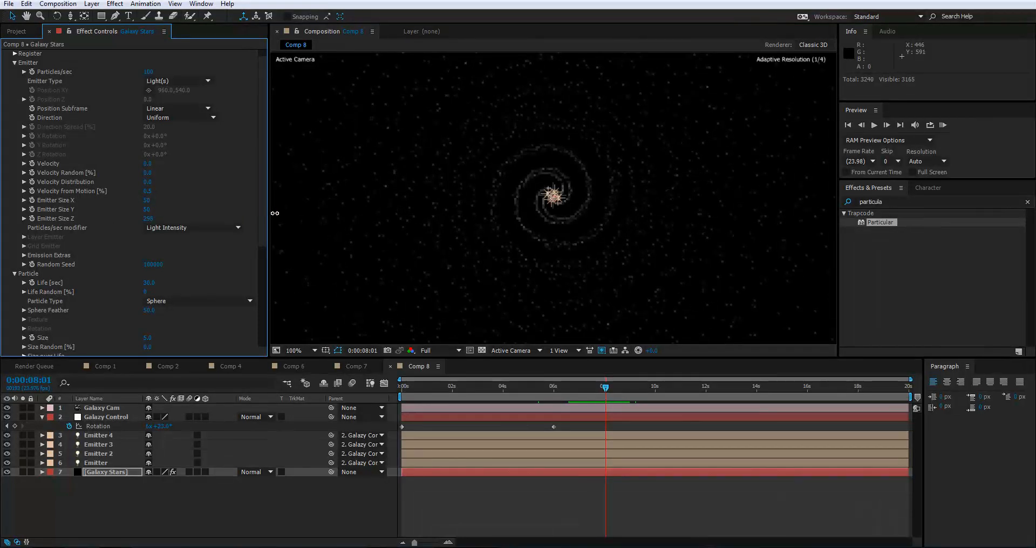
left_click_drag(294, 215, 370, 210)
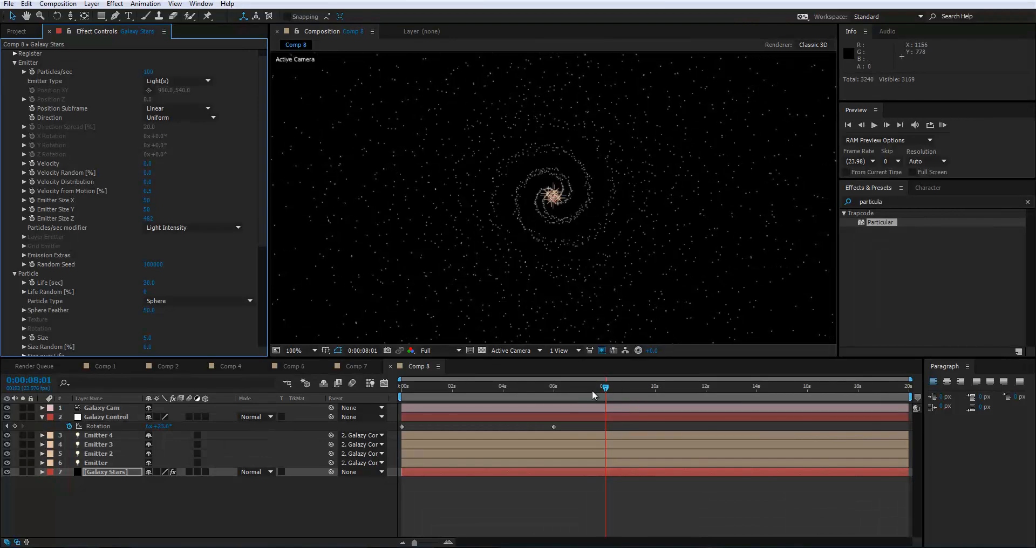
Preview the deeper star spread from 0:00:06:16 onward and examine the galaxy's shape and motion.
left_click_drag(591, 397, 571, 394)
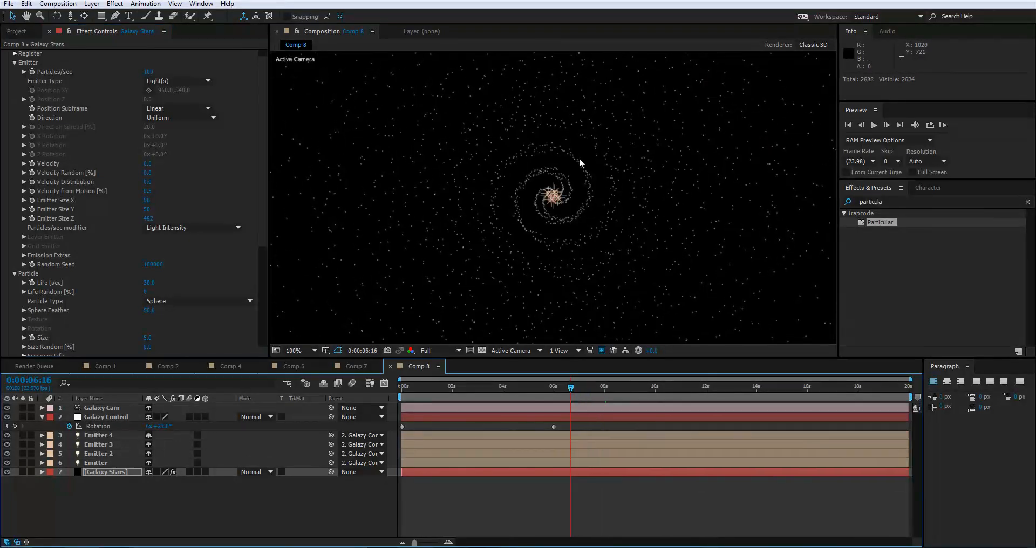
scroll(579, 157, "down", 2)
scroll(575, 160, "up", 2)
key("space")
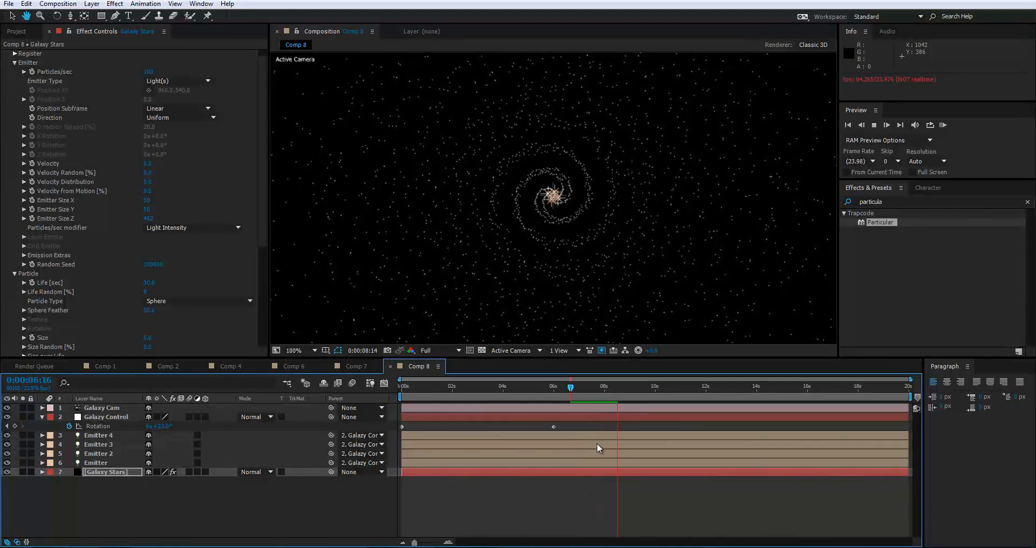
left_click(600, 396)
left_click_drag(595, 403, 583, 405)
key("space")
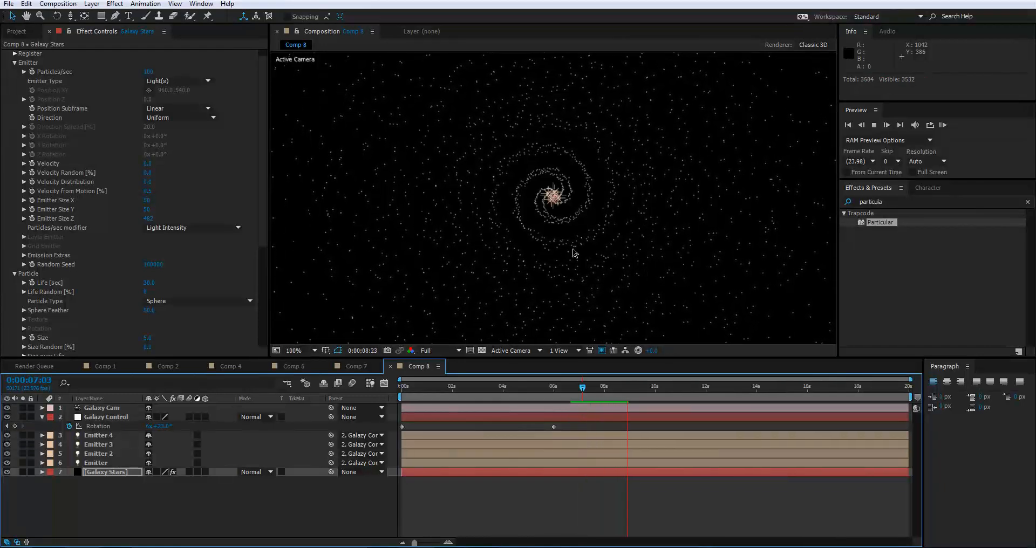
key("space")
Increase the emitter's Emitter Size Z to about 1250 and check the star field around 0:00:09:03.
left_click_drag(148, 219, 571, 225)
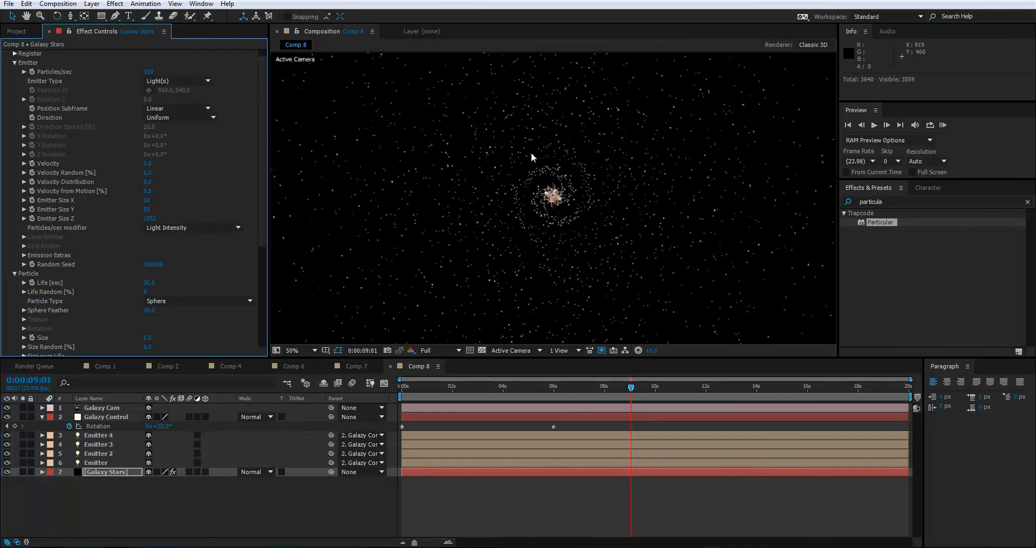
key("comma")
key("Page_Down")
key("Page_Down")
key("period")
key("period")
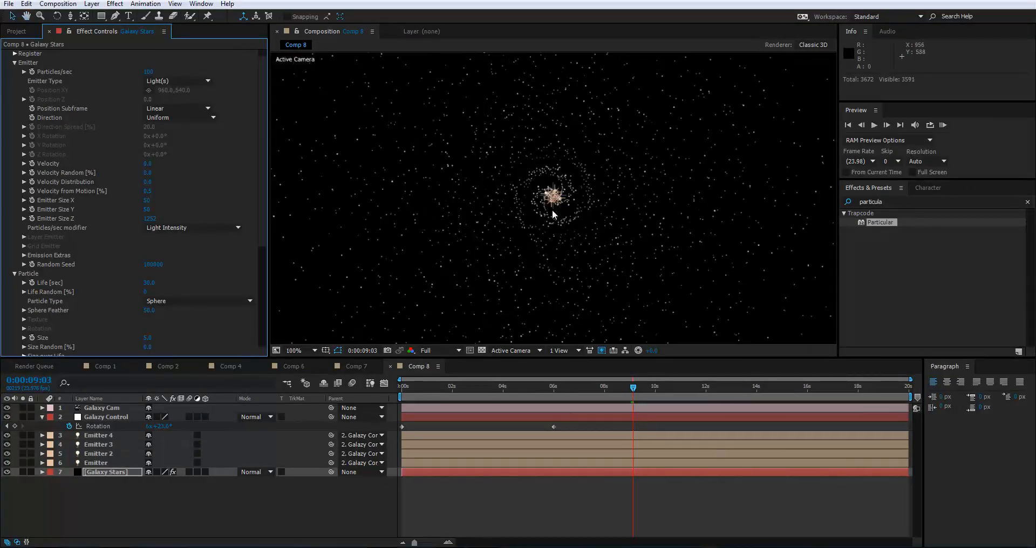
Set the Galaxy Stars emitter's Emitter Size Z to 500.
key("comma")
left_click(149, 217)
type("500")
key("Return")
Set the Galaxy Stars emitter's Emitter Size Z to 275 and briefly preview the star field from 0:00:09:03.
left_click(151, 218)
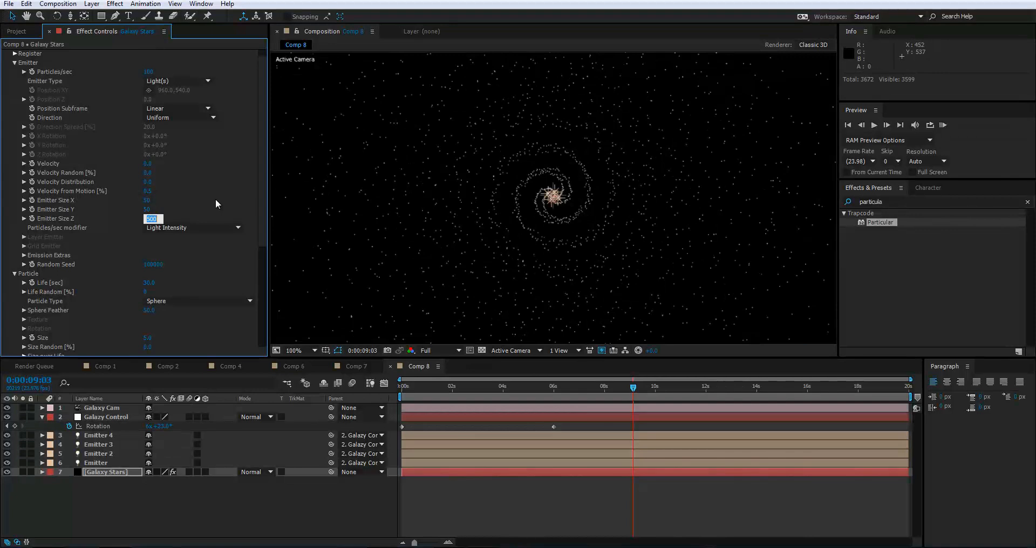
type("275")
key("Return")
key("space")
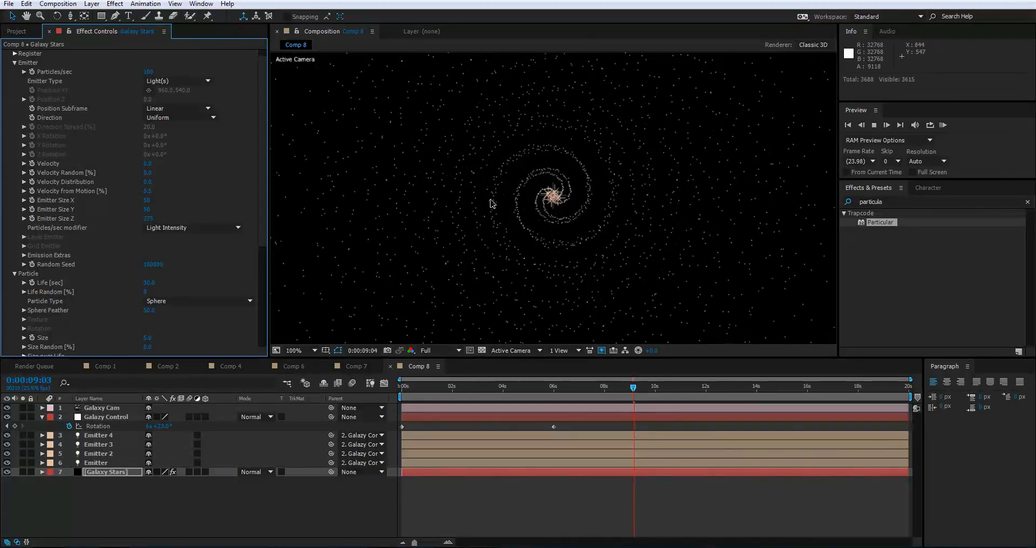
key("space")
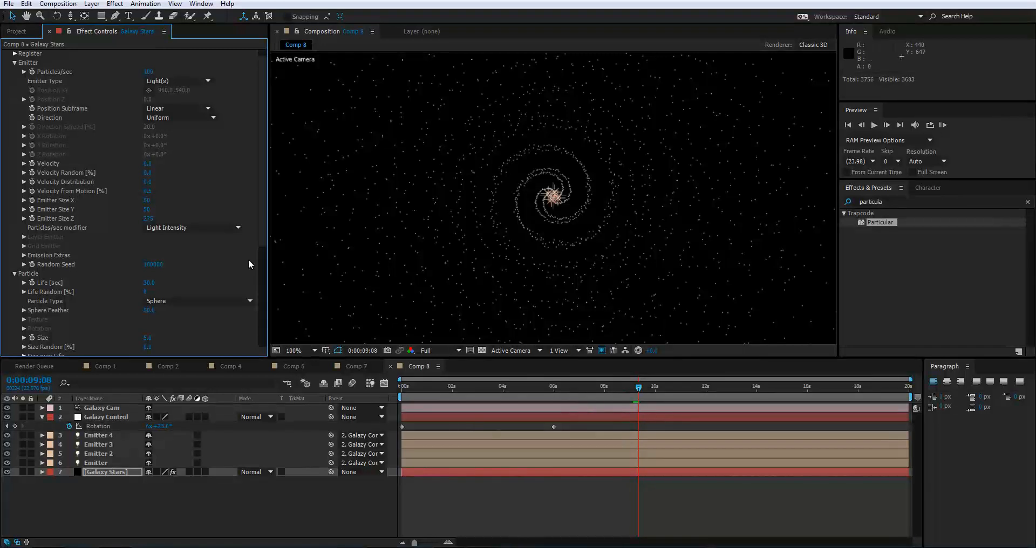
Increase the emitter's Emitter Size X to about 121 and check the galaxy's width at 0:00:09:08.
left_click_drag(151, 200, 186, 200)
key("comma")
key("comma")
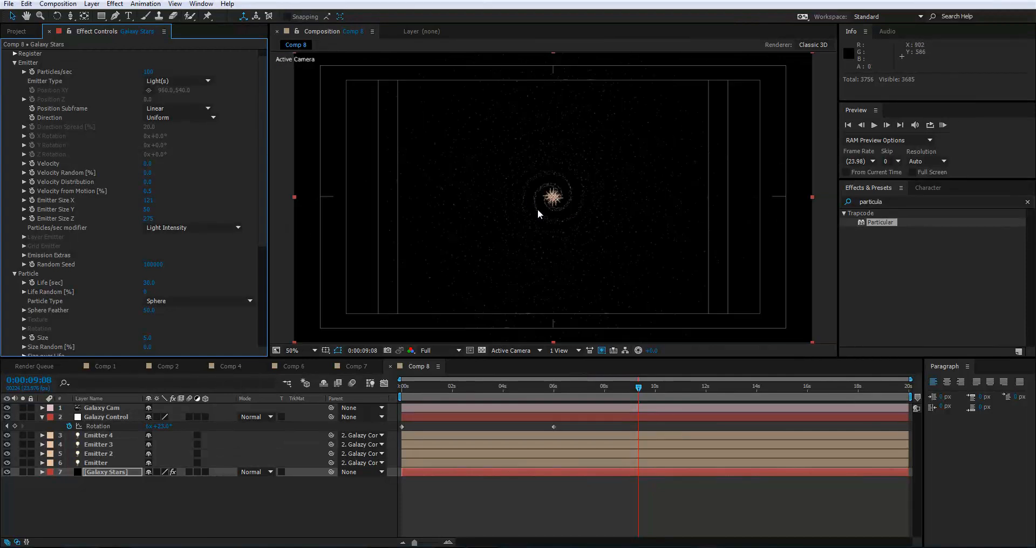
key("period")
key("period")
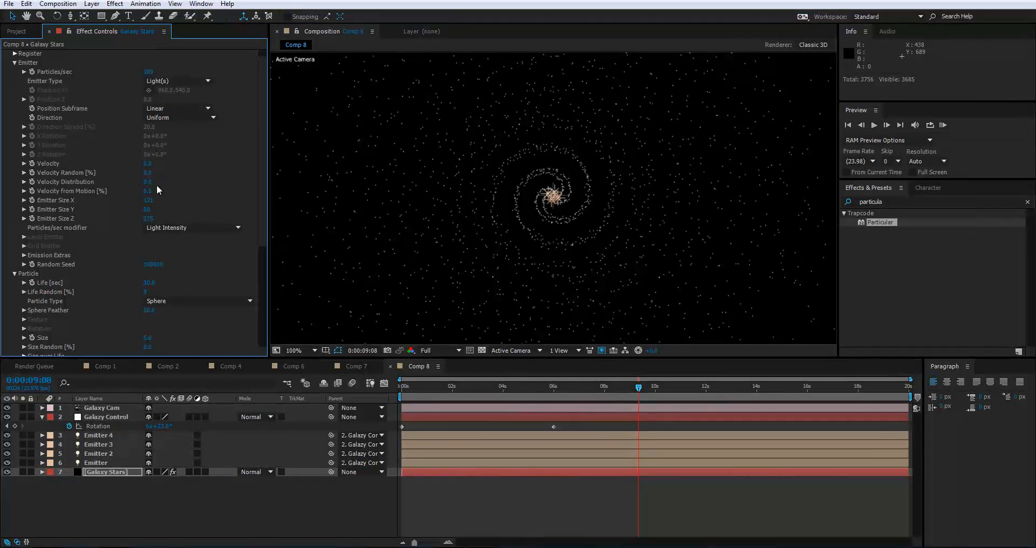
Increase the emitter's Emitter Size Y to about 137 and inspect the spiral arms and core at 0:00:09:08.
left_click_drag(154, 209, 160, 211)
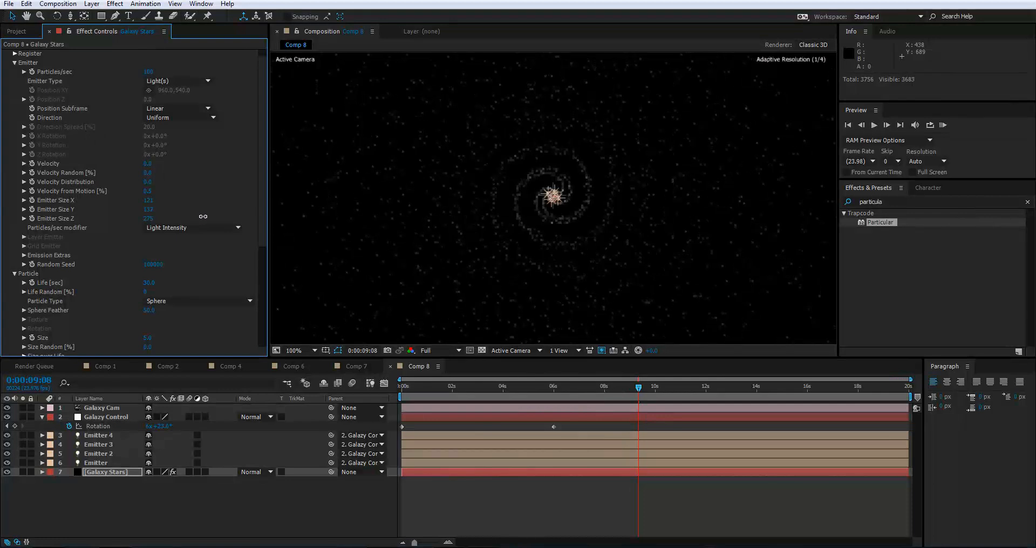
key("comma")
key("comma")
key("comma")
key("comma")
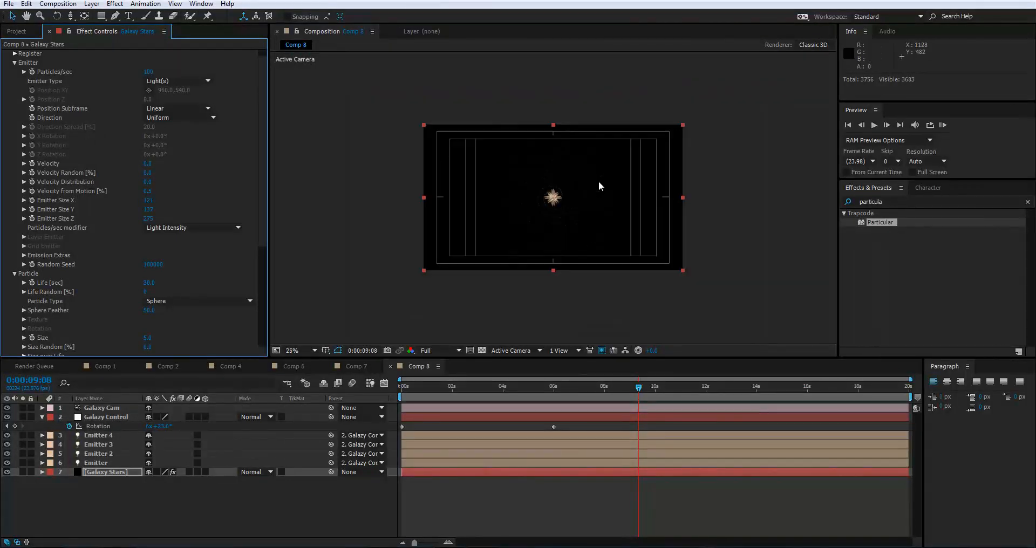
key("period")
key("period")
key("period")
key("period")
key("comma")
key("comma")
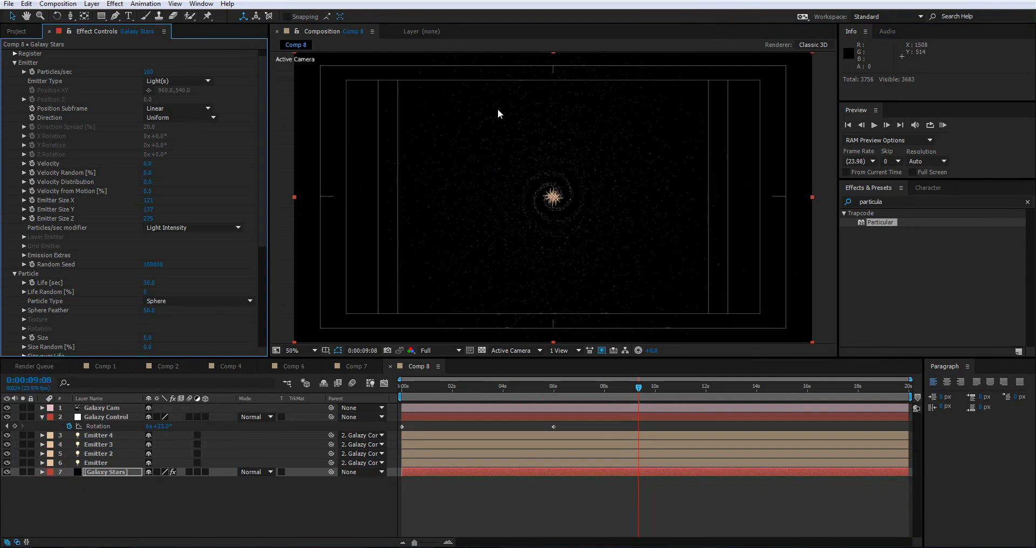
key("period")
key("period")
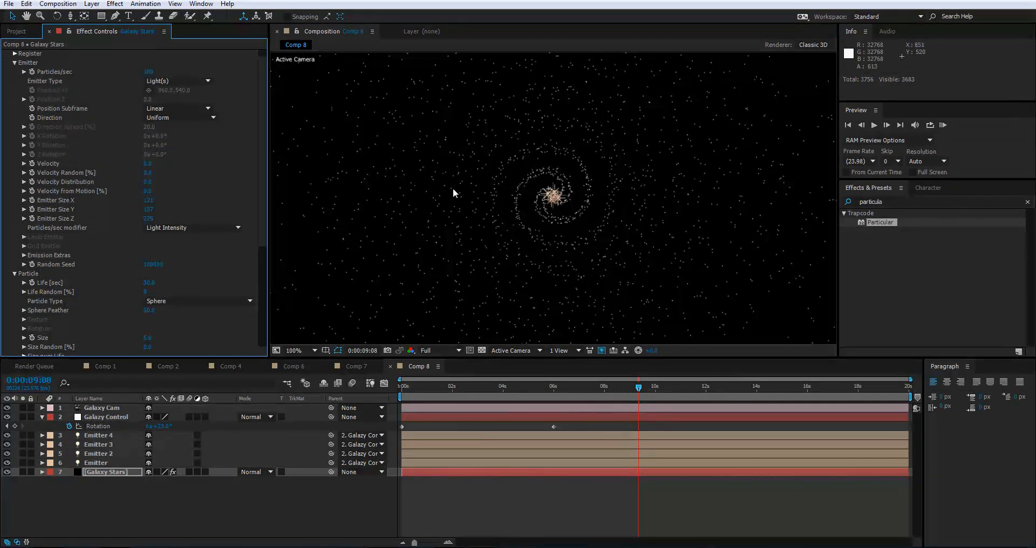
key("period")
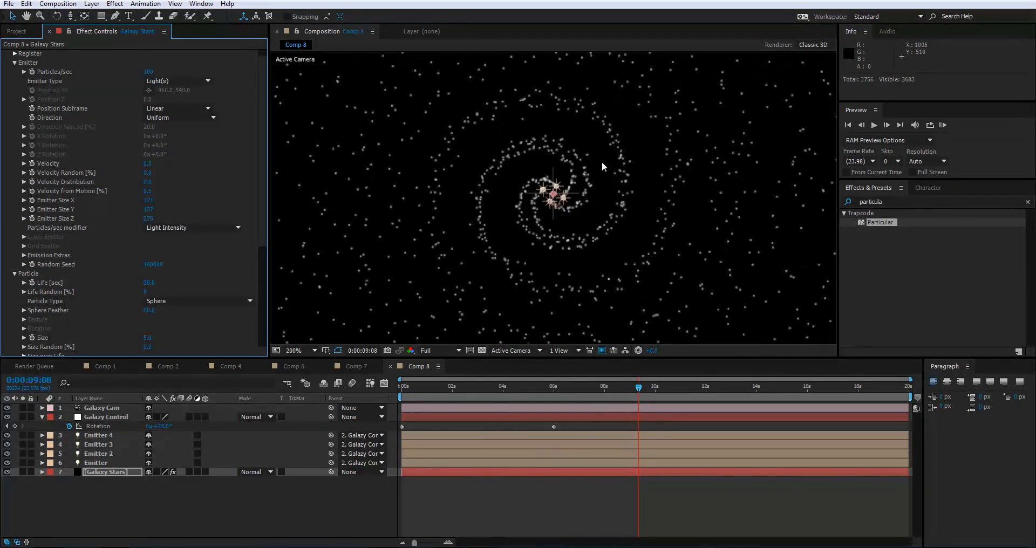
Go to 0:00:07:05 and raise the emitter's Particles/sec to about 970, checking the denser spiral.
left_click_drag(620, 387, 585, 387)
key("comma")
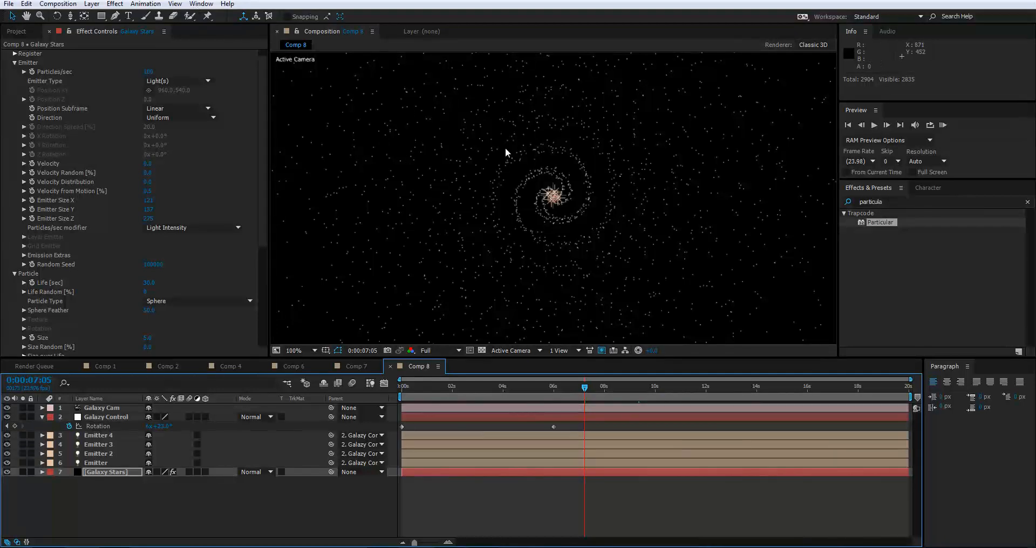
key("comma")
key("period")
left_click_drag(152, 72, 205, 76)
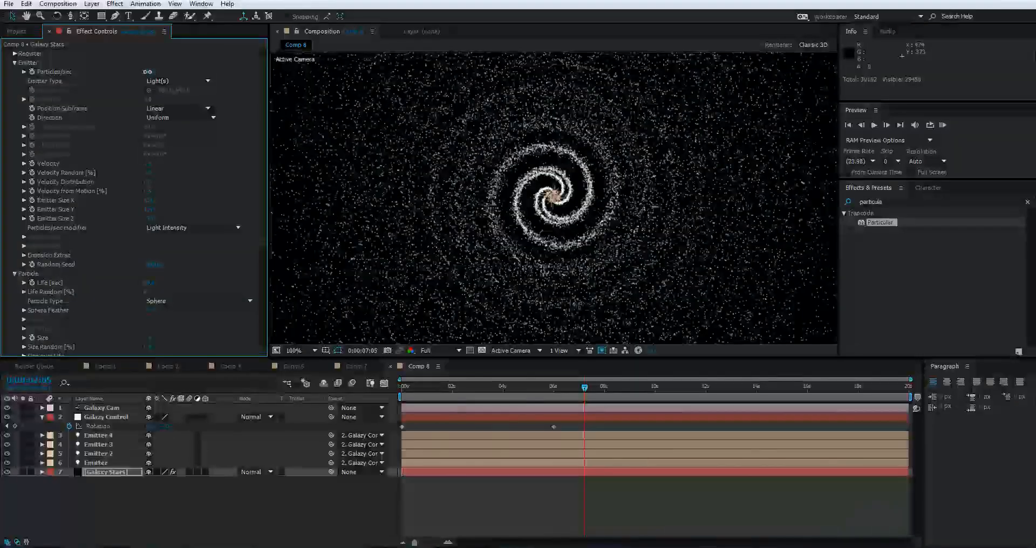
key("comma")
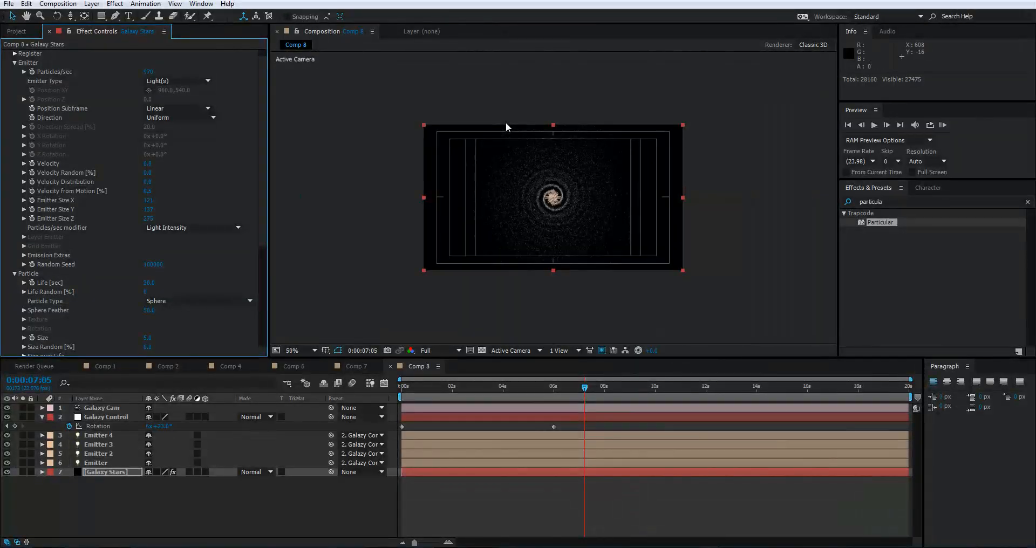
key("period")
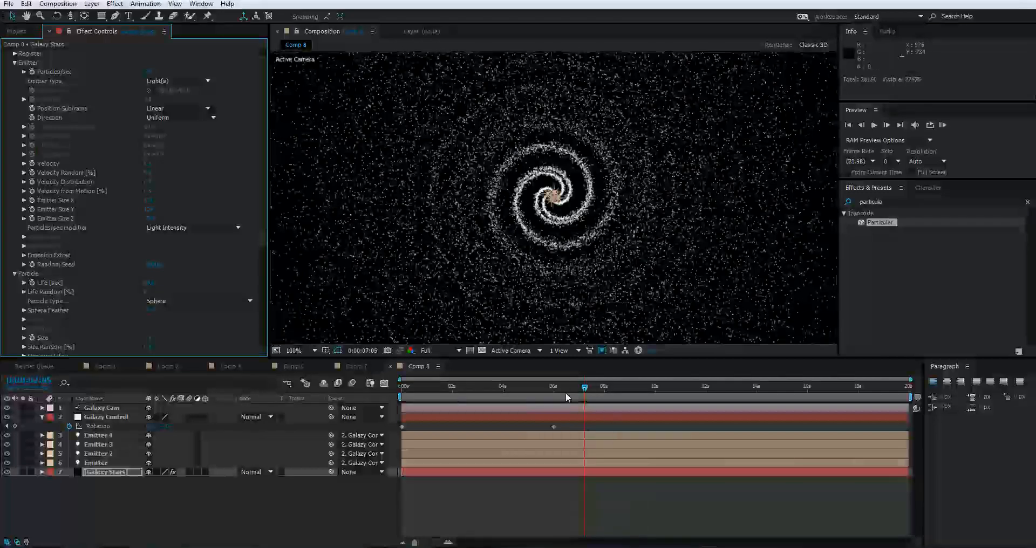
Preview the denser galaxy from about 0:00:07:09 and examine its arms and the emission at the core over time.
left_click_drag(557, 390, 591, 395)
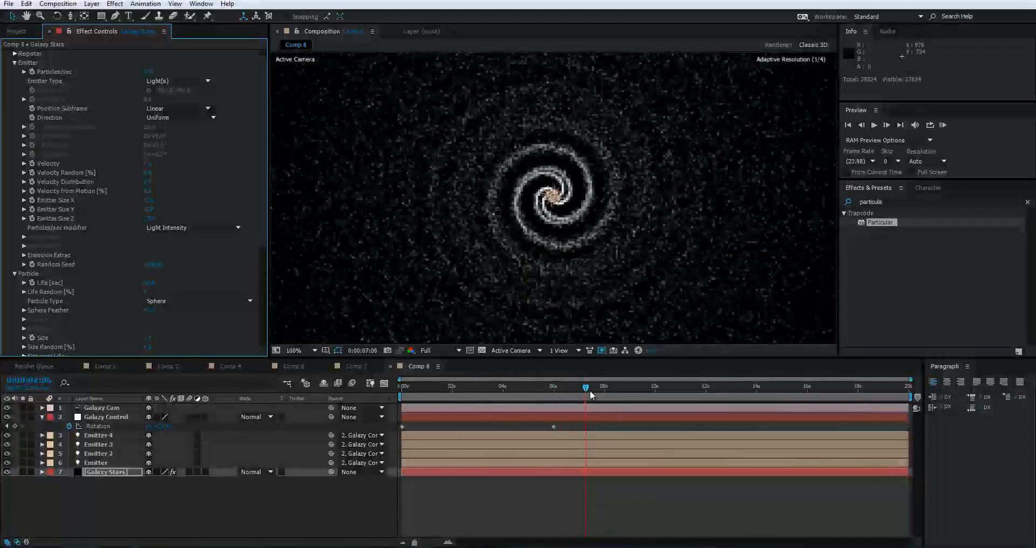
key("space")
scroll(574, 294, "down", 2)
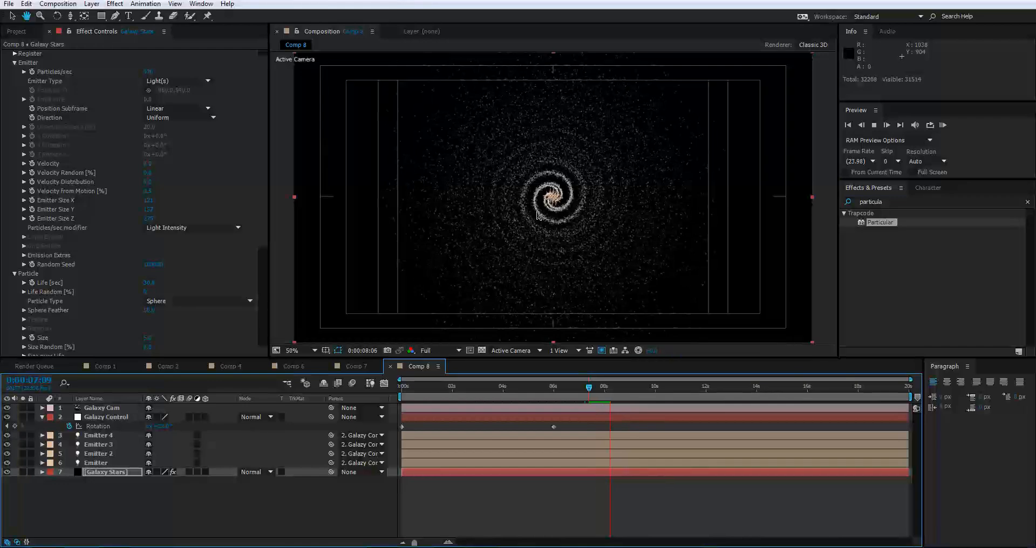
scroll(550, 196, "up", 2)
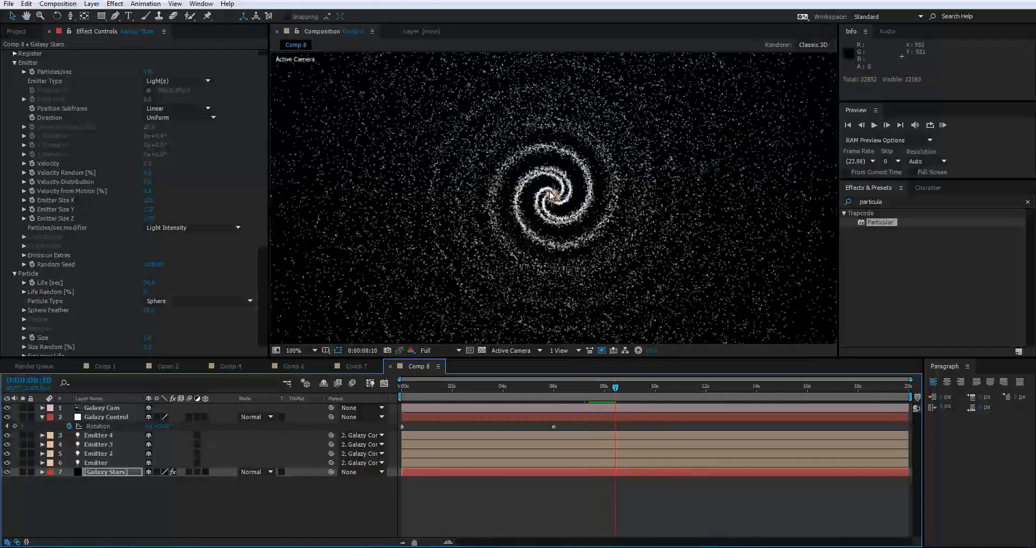
scroll(551, 195, "up", 4)
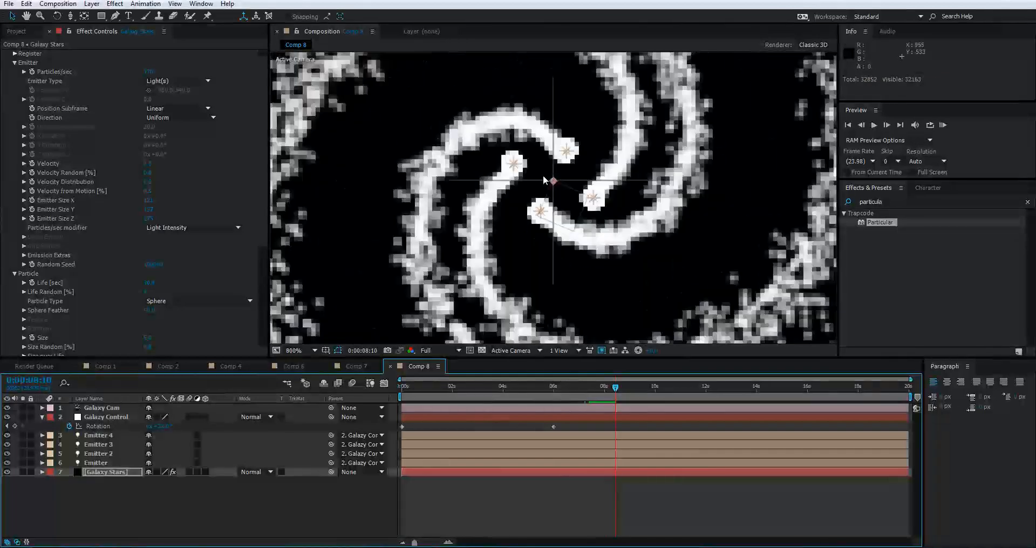
scroll(544, 180, "down", 1)
scroll(565, 181, "down", 2)
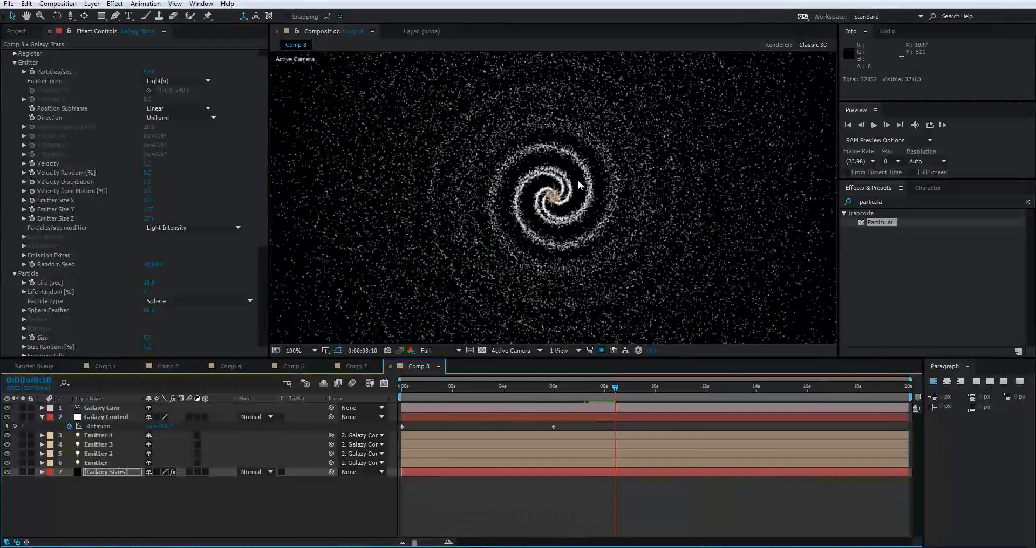
scroll(578, 180, "up", 1)
mouse_move(591, 388)
left_mouse_down()
mouse_move(550, 386)
mouse_move(533, 398)
mouse_move(576, 393)
left_mouse_up()
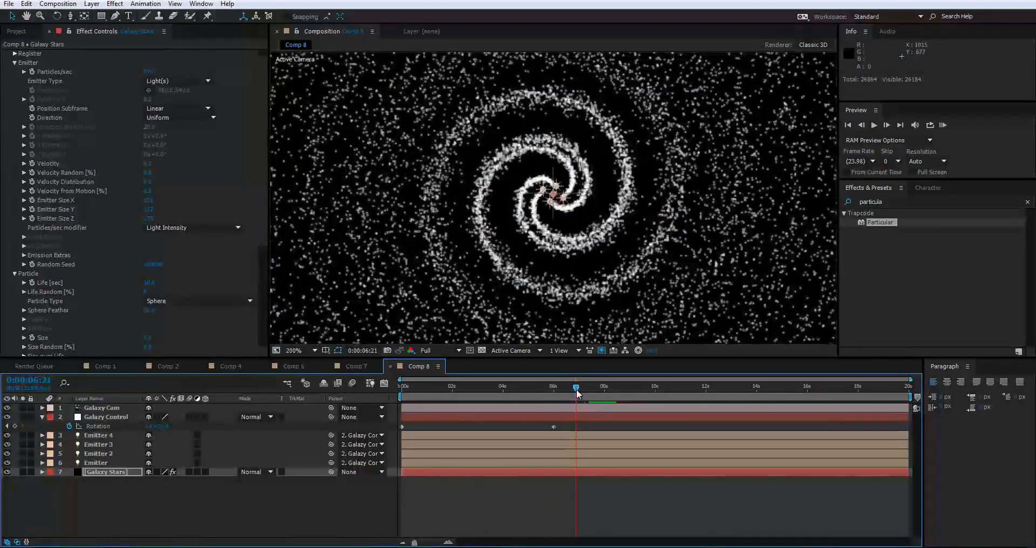
left_click_drag(577, 394, 699, 404)
Move to 0:00:06:00 and start keyframing the Galaxy Stars emitter's Particles/sec in the timeline.
left_click_drag(746, 403, 553, 390)
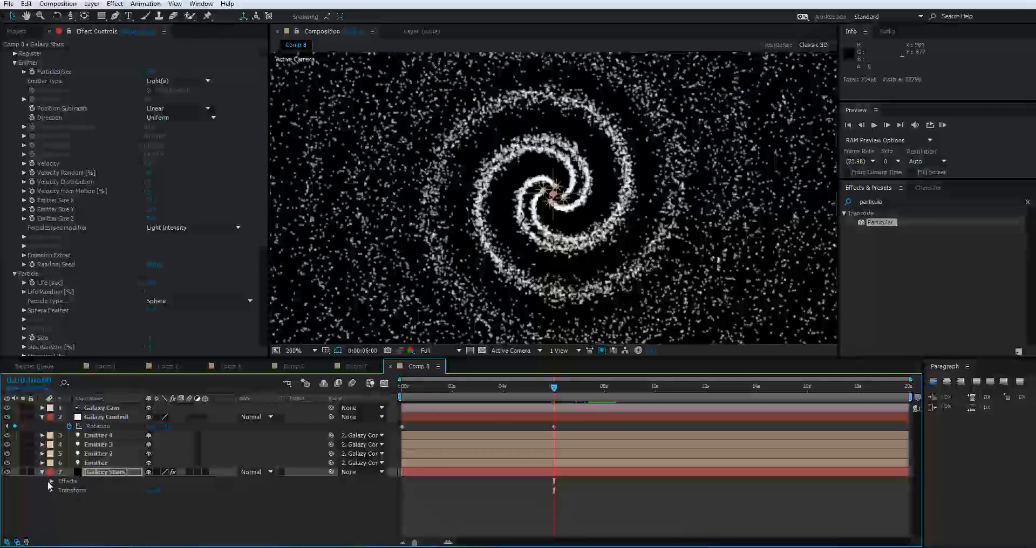
left_click(51, 481)
left_click(60, 490)
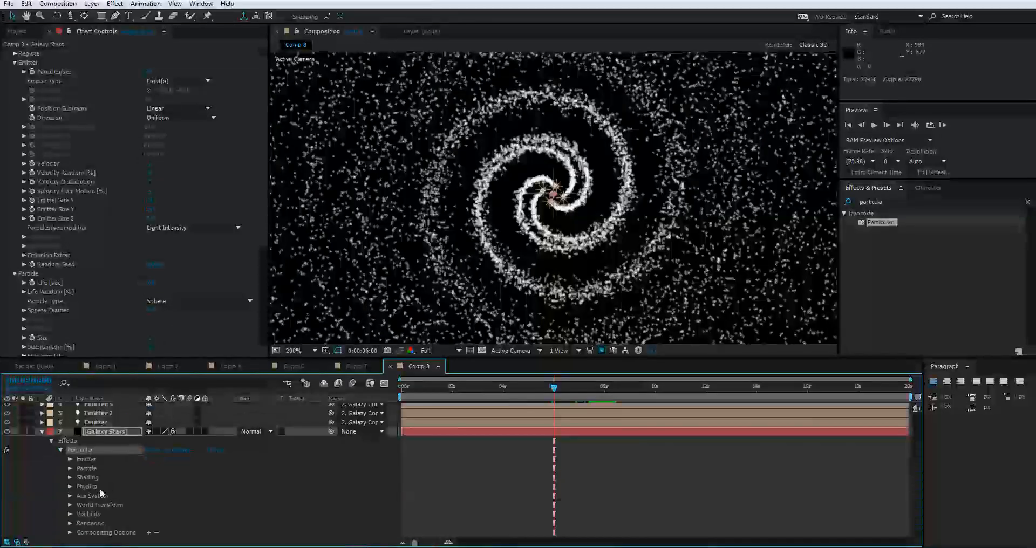
left_click(70, 459)
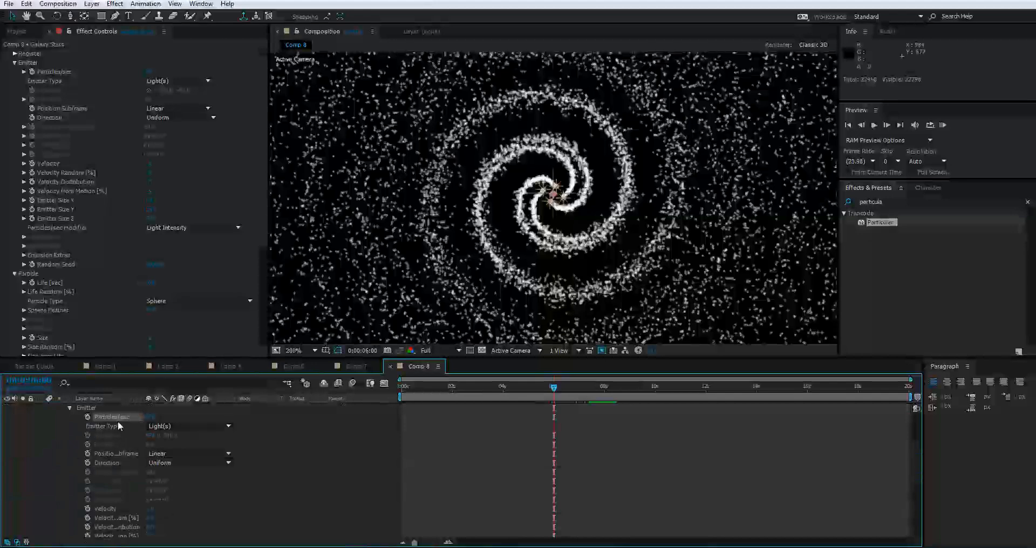
left_click(88, 417)
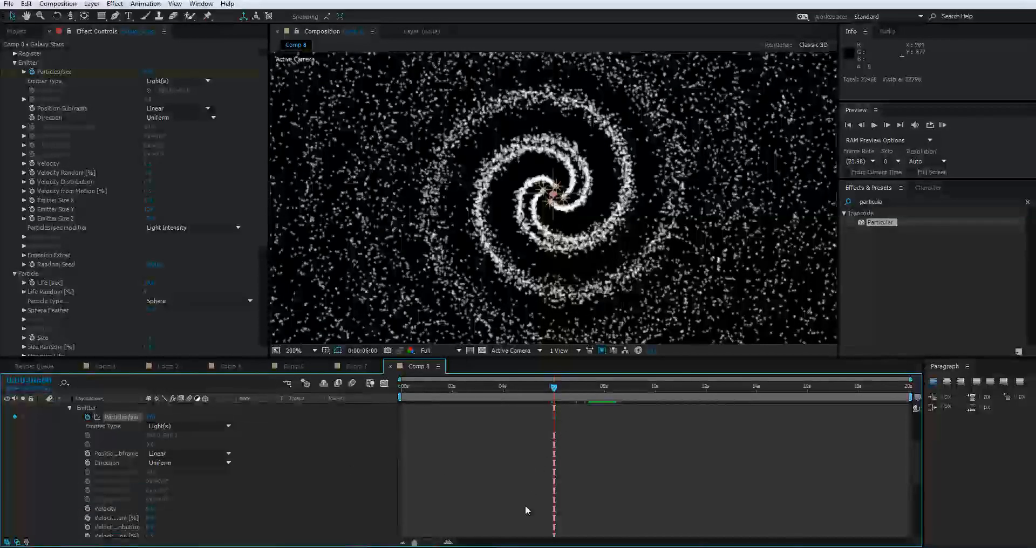
Shift the Particles/sec keyframe back one frame to 0:00:05:23 and set the value to 0 at 0:00:06:00.
left_click_drag(414, 542, 432, 543)
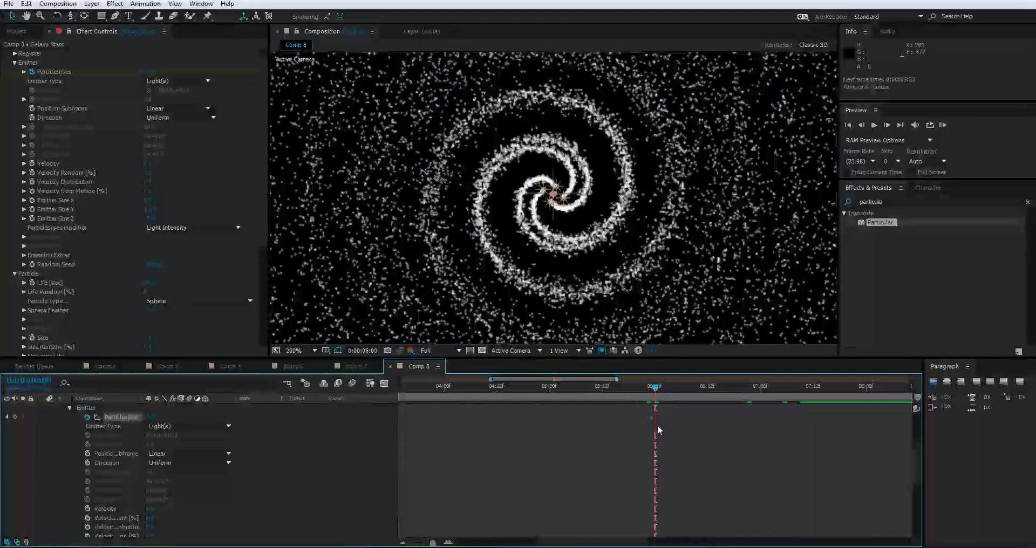
left_click(155, 417)
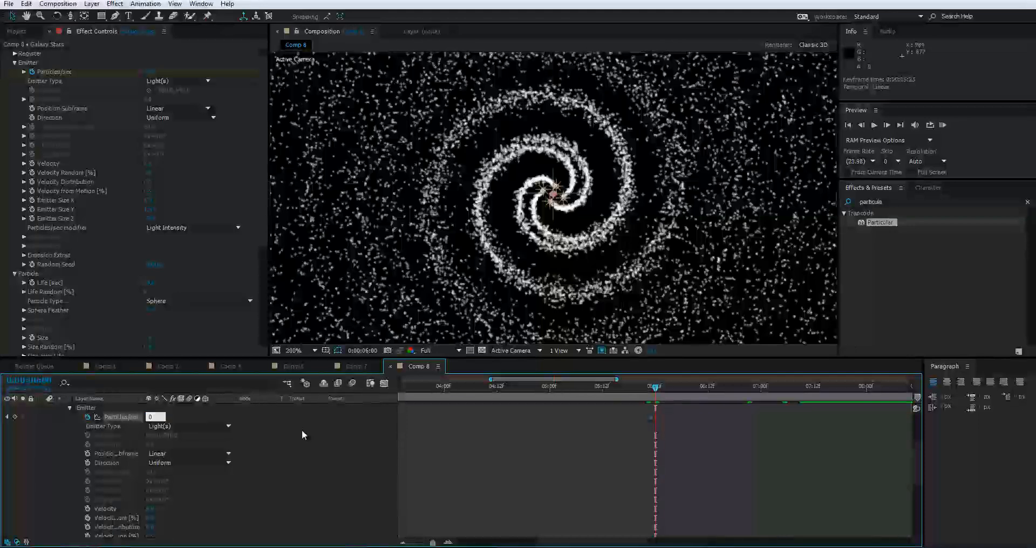
key("Return")
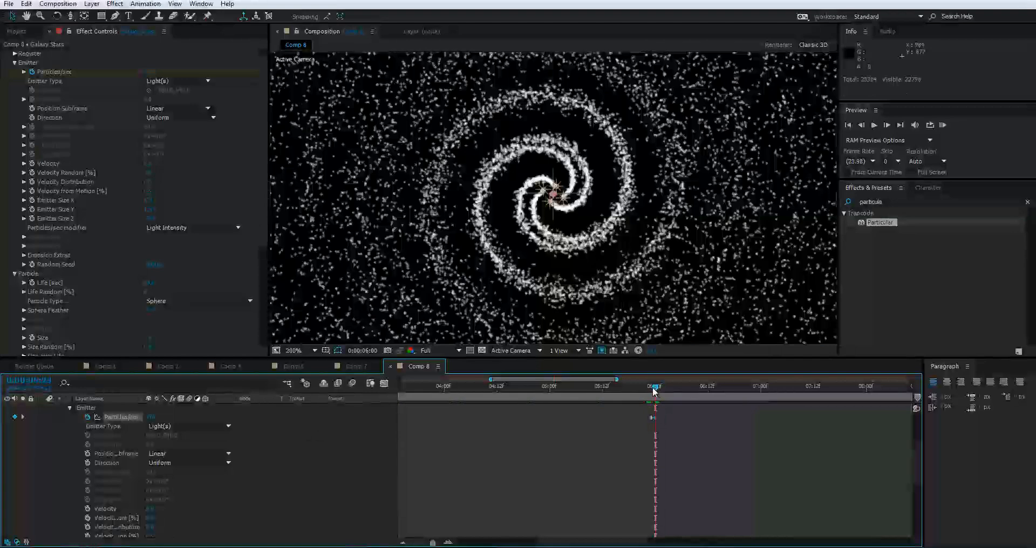
Preview the galaxy from 0:00:06:10 onward and examine whether the lights still emit new stars.
left_click_drag(654, 389, 699, 390)
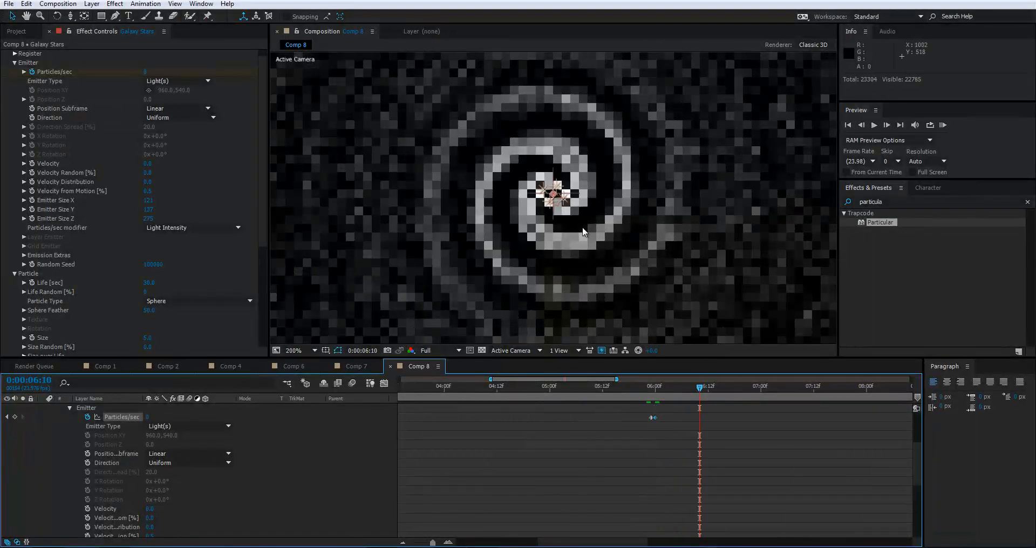
scroll(558, 208, "down", 1)
scroll(548, 197, "up", 3)
scroll(548, 197, "down", 2)
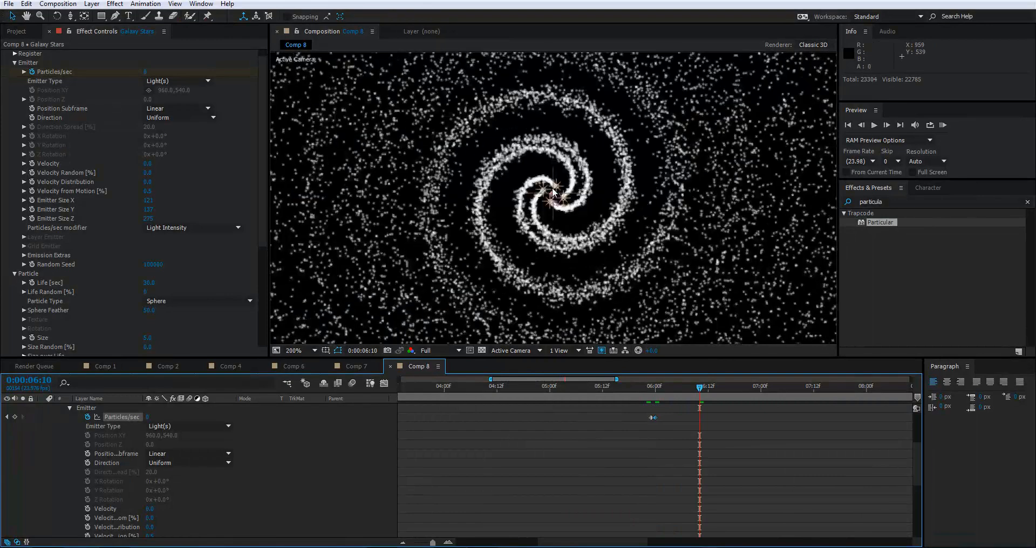
key("space")
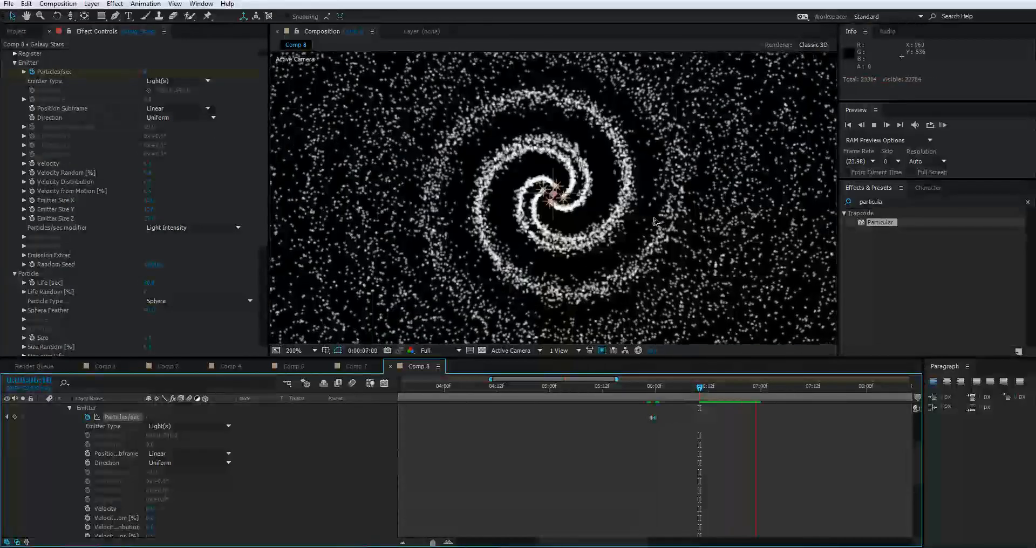
key("space")
scroll(559, 204, "down", 3)
key("space")
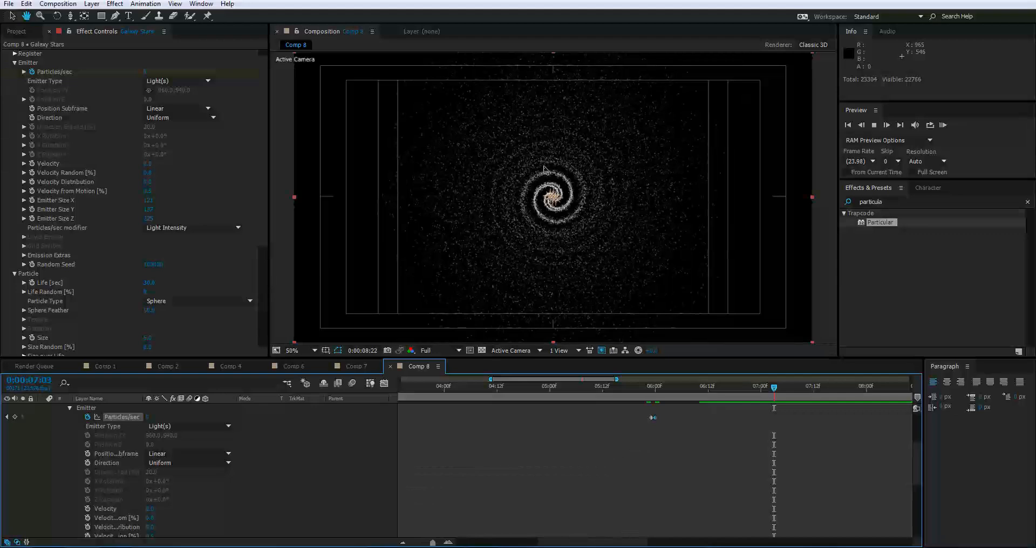
Orbit the camera around the galaxy at 0:00:09:01 to a tilted, nearly edge-on view of the star disc.
left_click(70, 16)
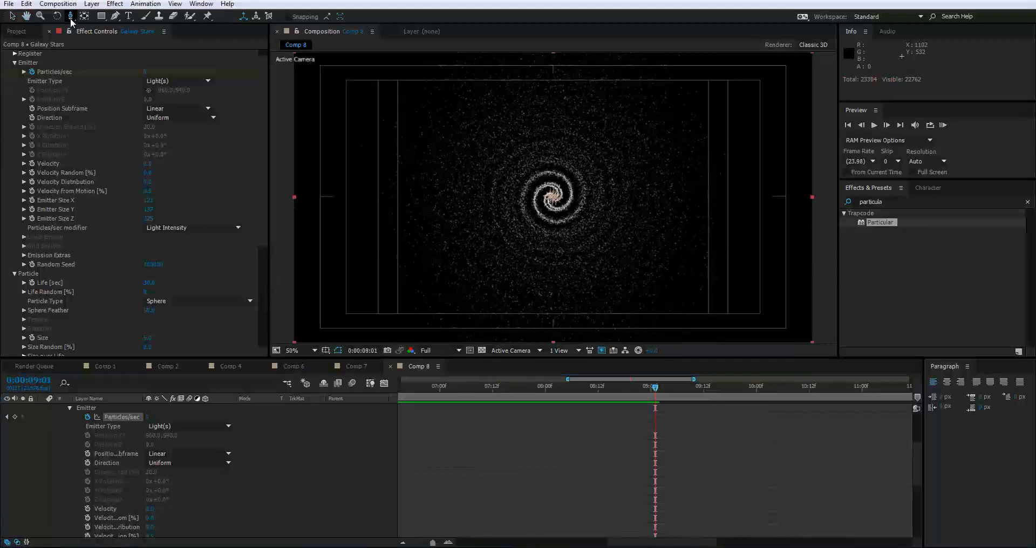
left_click_drag(70, 15, 102, 33)
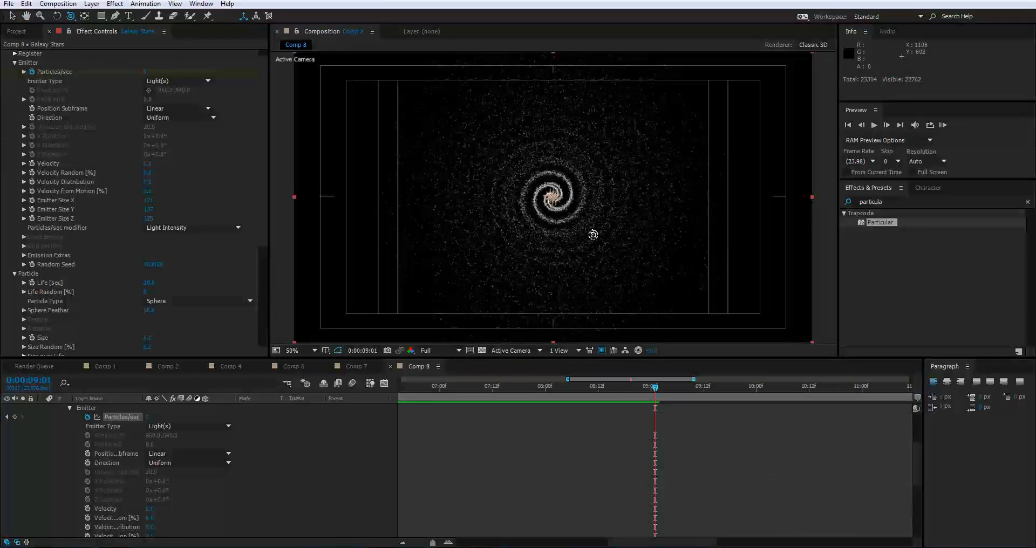
mouse_move(593, 235)
left_mouse_down()
mouse_move(575, 209)
mouse_move(532, 200)
mouse_move(550, 226)
mouse_move(534, 225)
left_mouse_up()
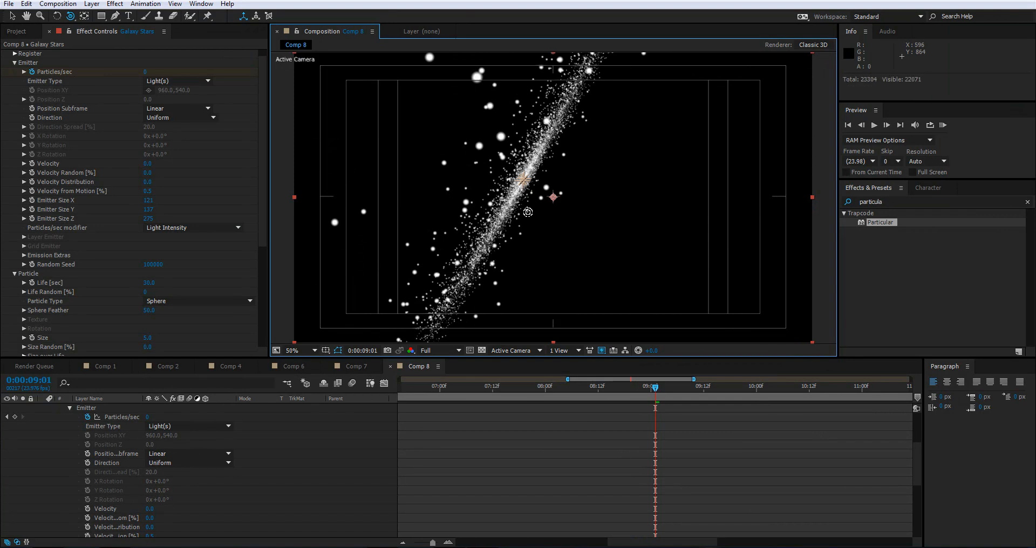
left_click_drag(528, 212, 566, 112)
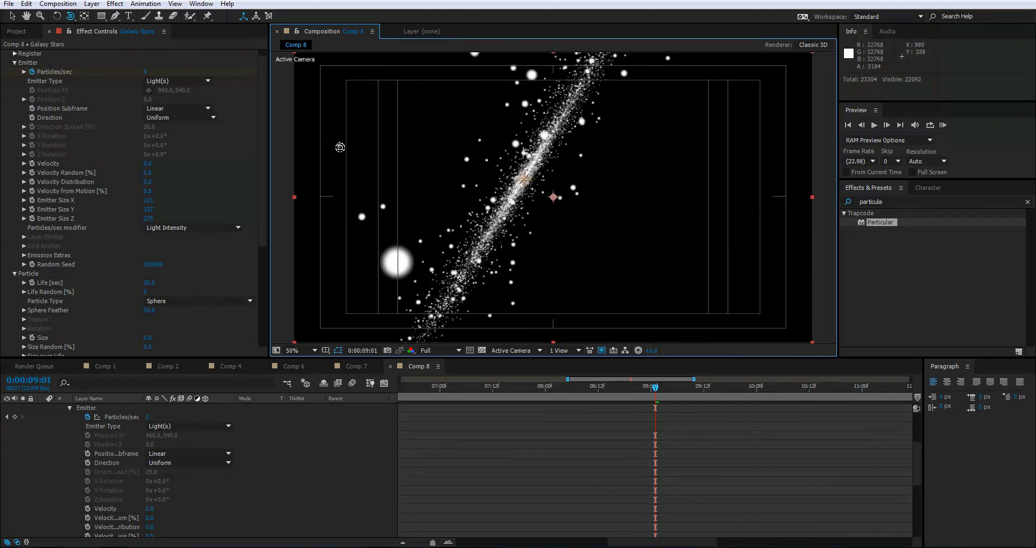
Orbit the camera around the star disc again, and undo the camera moves back to the face-on galaxy view.
mouse_move(501, 209)
left_mouse_down()
mouse_move(542, 221)
mouse_move(518, 193)
mouse_move(561, 226)
mouse_move(549, 192)
mouse_move(534, 204)
mouse_move(537, 191)
mouse_move(548, 233)
mouse_move(571, 204)
left_mouse_up()
key("ctrl+z")
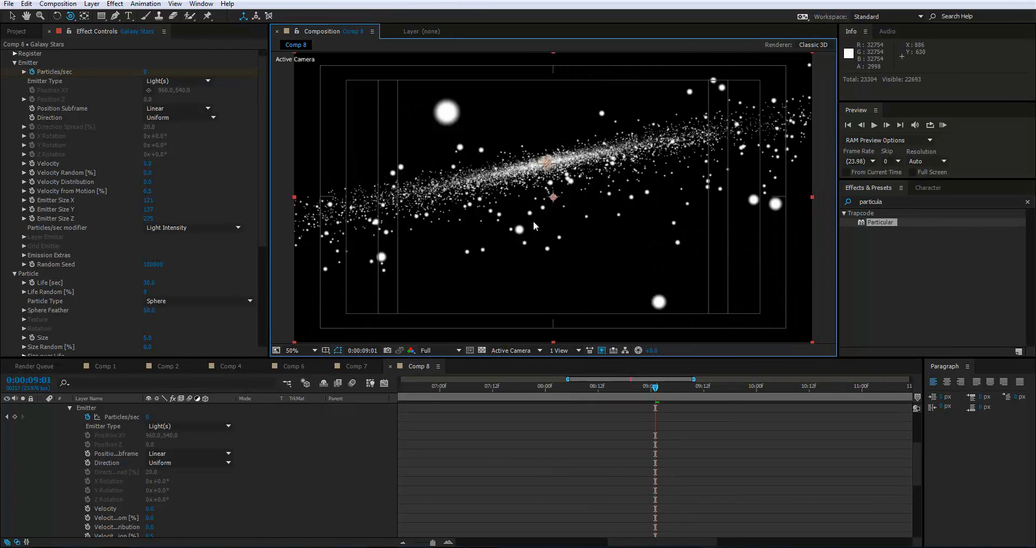
key("ctrl+shift+z")
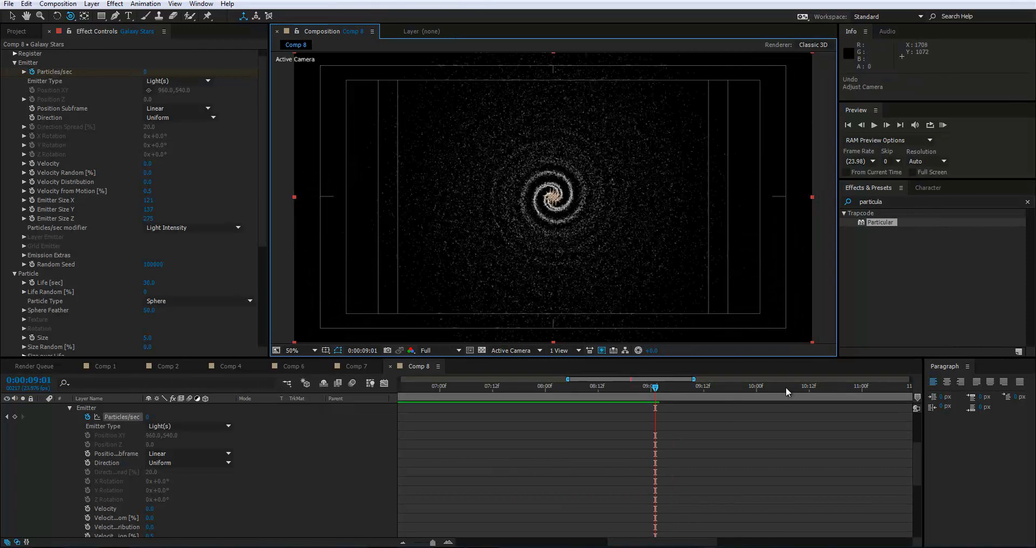
Show the full 20-second timeline, collapse the Galaxy Stars properties, and move the time to 0:00:06:00.
left_click_drag(432, 543, 414, 542)
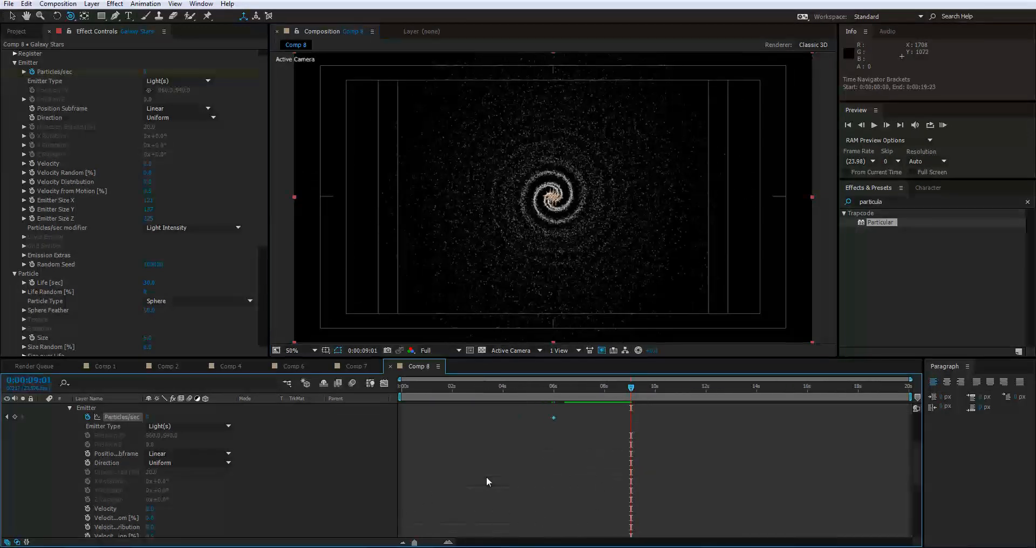
left_click_drag(917, 481, 927, 410)
left_click(43, 472)
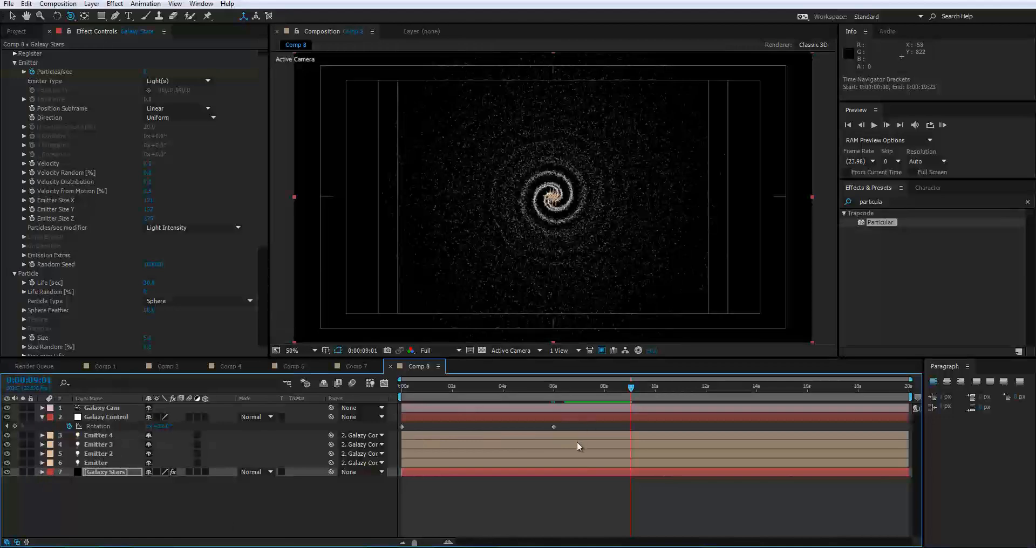
left_click(554, 397)
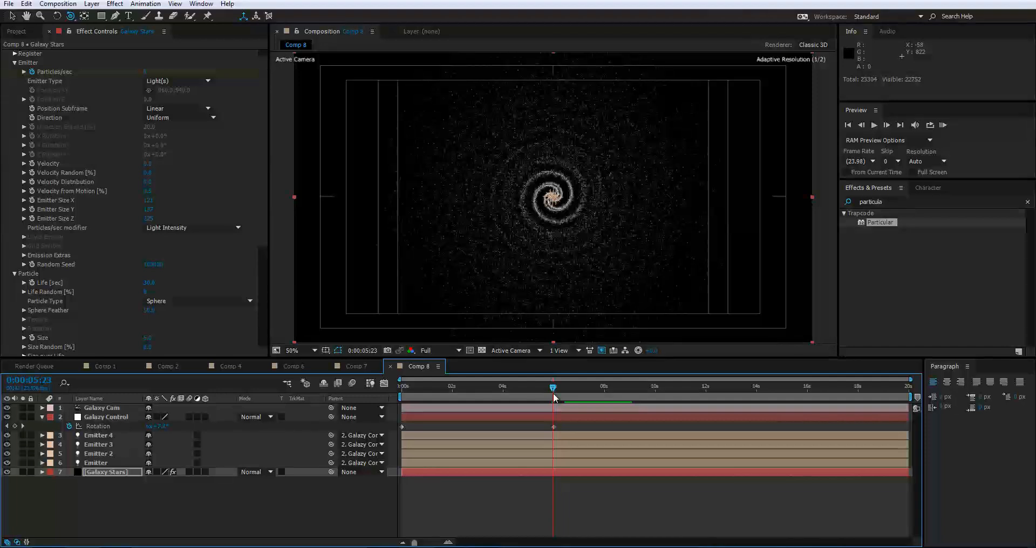
key("Page_Down")
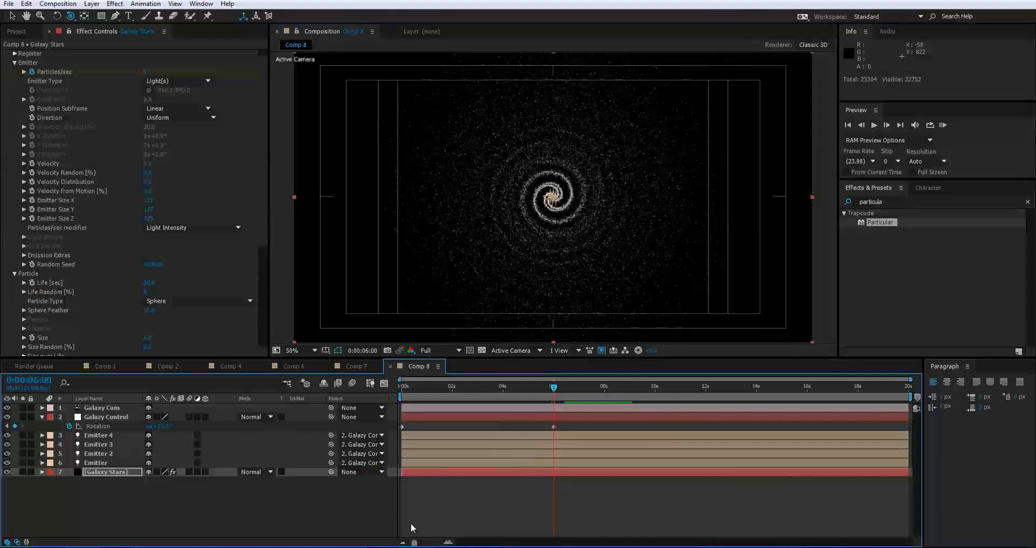
Set the work area to start at 0:00:06:00, check the frames just before it, and return to 0:00:06:00.
mouse_move(416, 544)
left_mouse_down()
mouse_move(429, 545)
mouse_move(412, 533)
left_mouse_up()
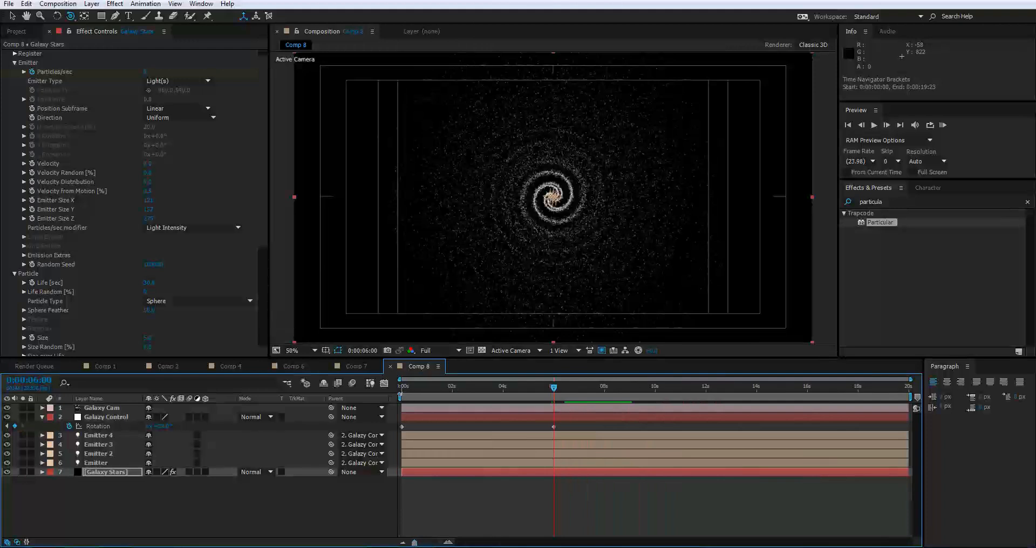
left_click_drag(400, 397, 553, 396)
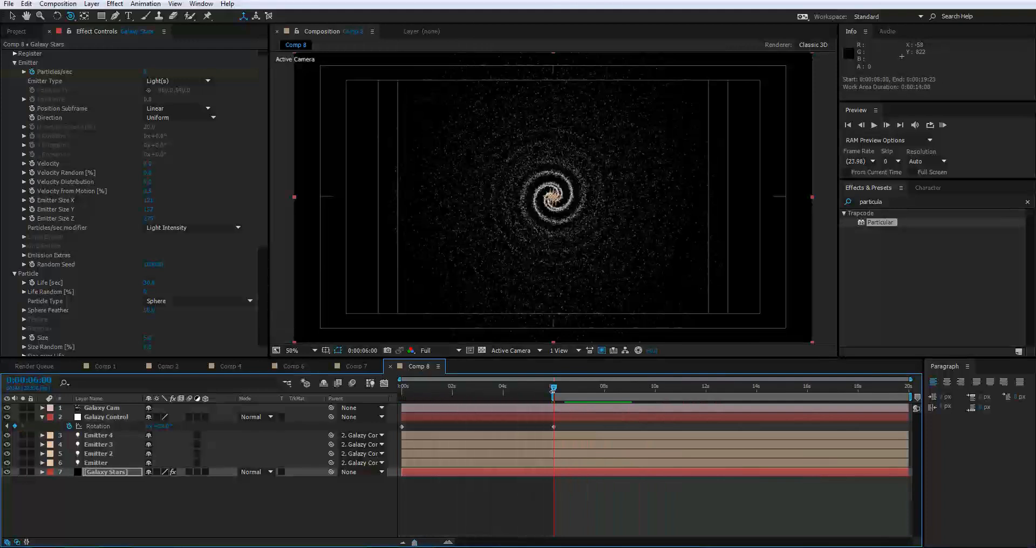
key("semicolon")
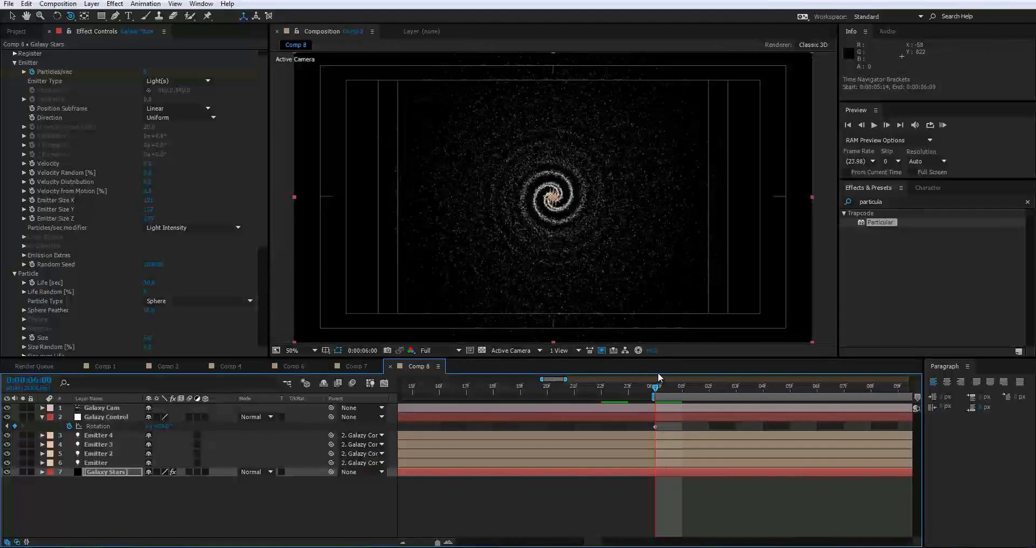
left_click_drag(654, 387, 574, 389)
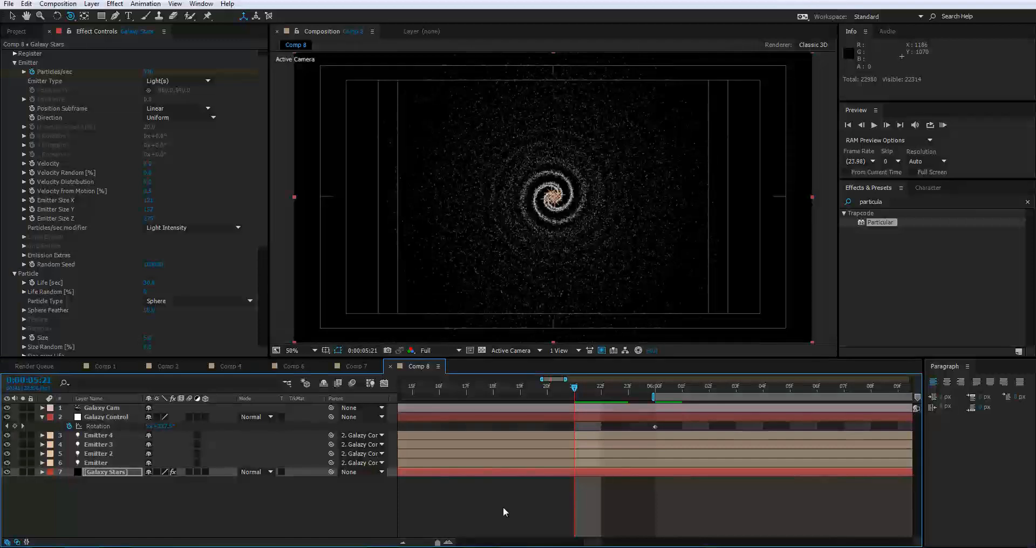
left_click_drag(435, 543, 414, 543)
left_click(553, 388)
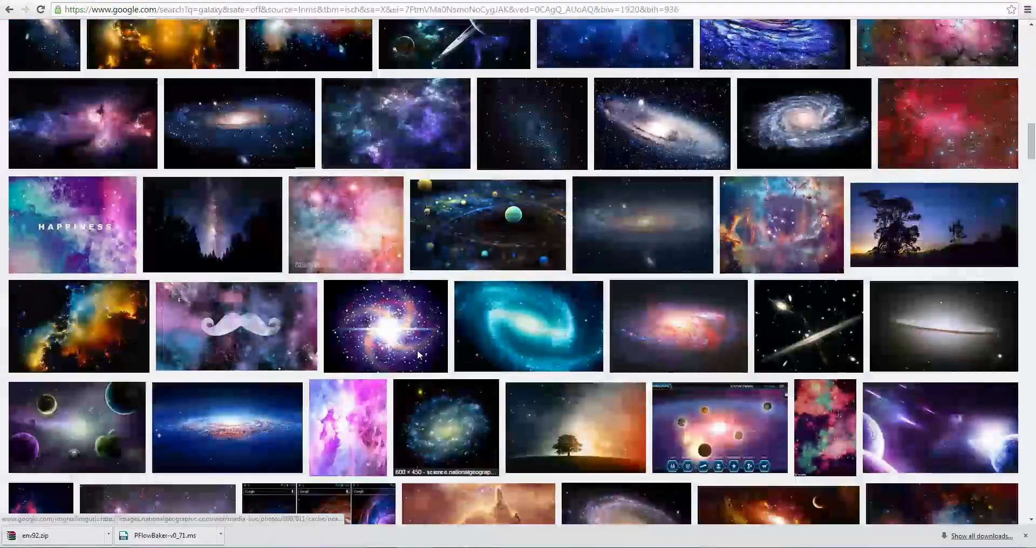
Examine the Google image results for galaxy in the web browser as references for the nebula scene.
scroll(389, 223, "up", 3)
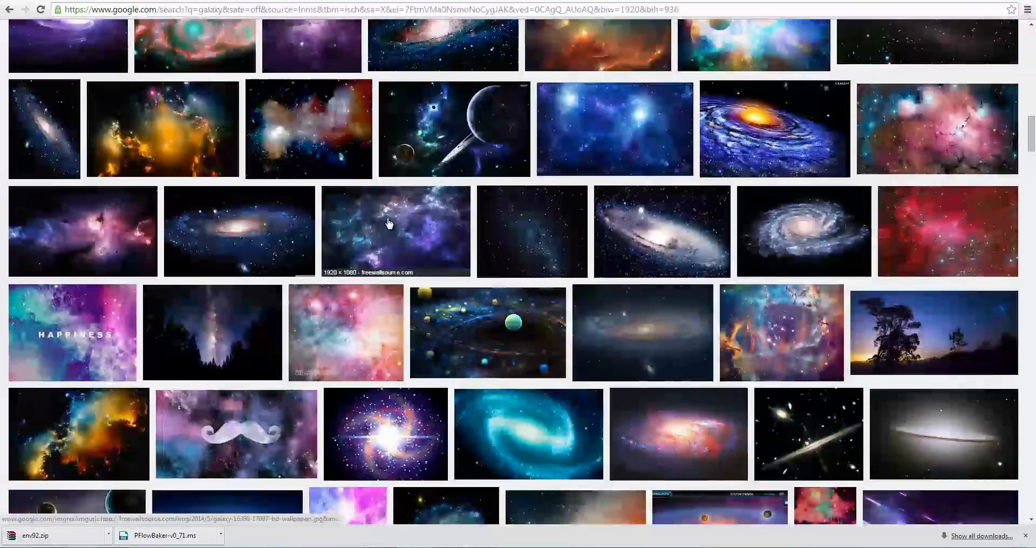
scroll(389, 223, "up", 10)
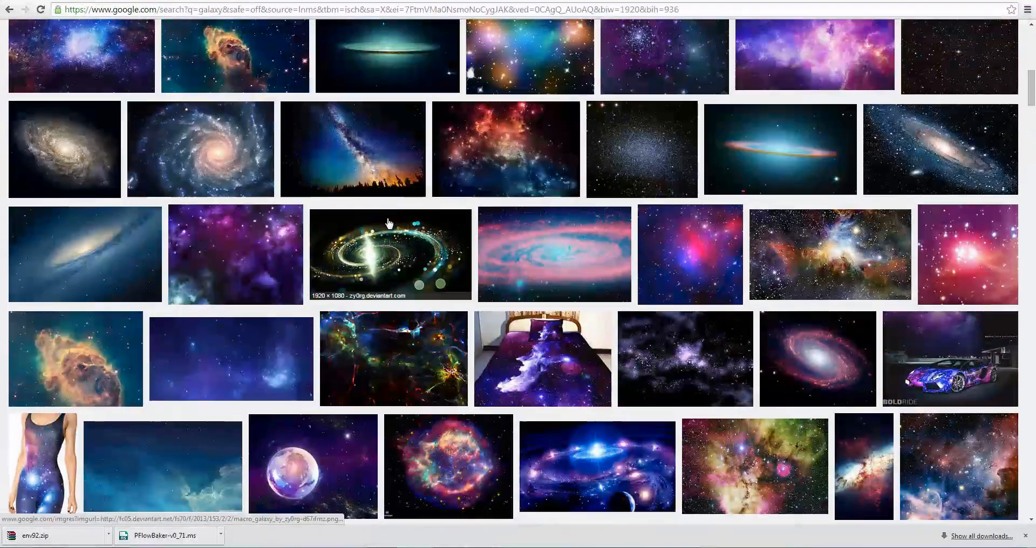
scroll(388, 223, "up", 3)
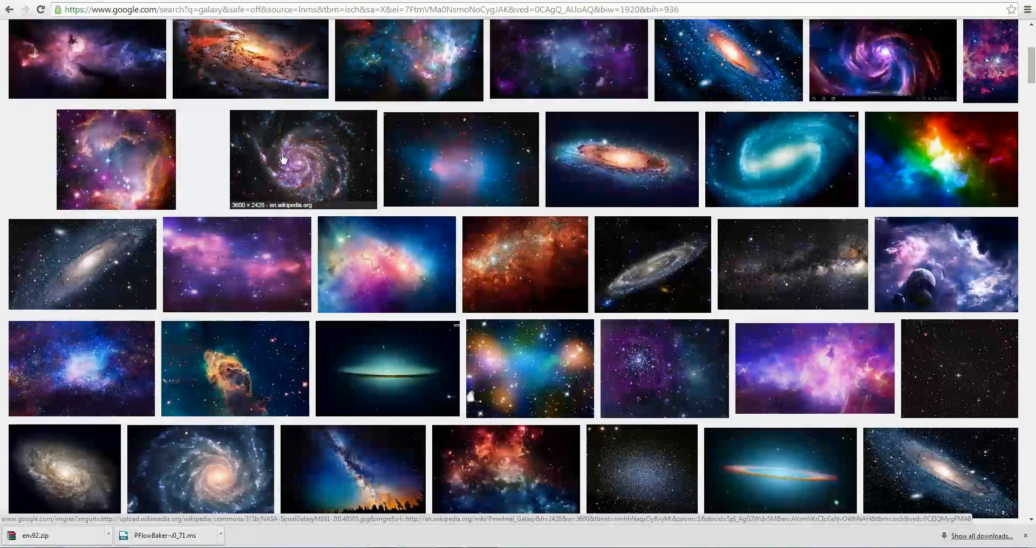
scroll(316, 181, "up", 1)
scroll(316, 181, "up", 2)
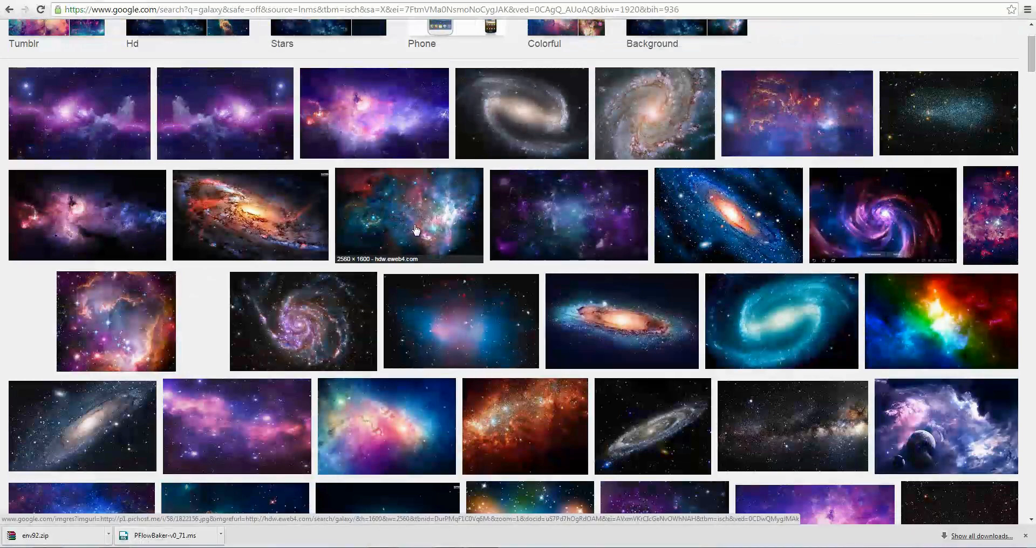
scroll(402, 219, "up", 1)
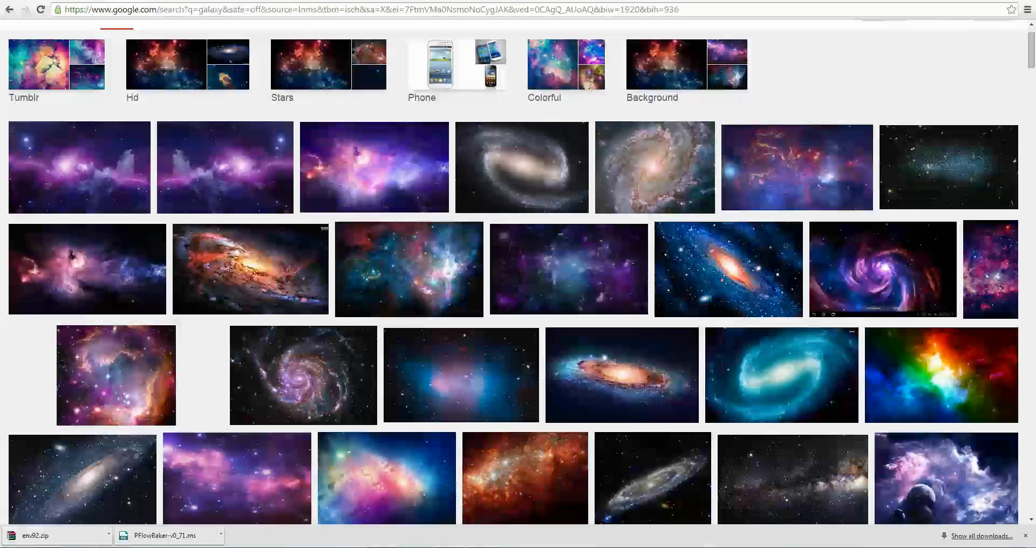
left_click(986, 0)
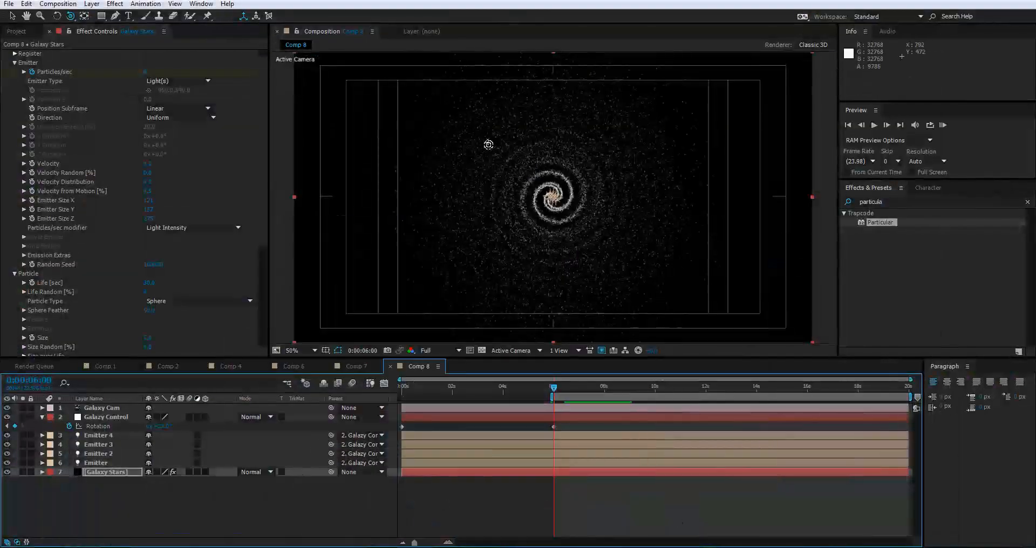
Bring up the project's footage list, and examine the nebula images in the Tutorial Grid Galaxy folder in Windows Explorer.
left_click_drag(262, 192, 267, 255)
scroll(263, 241, "up", 3)
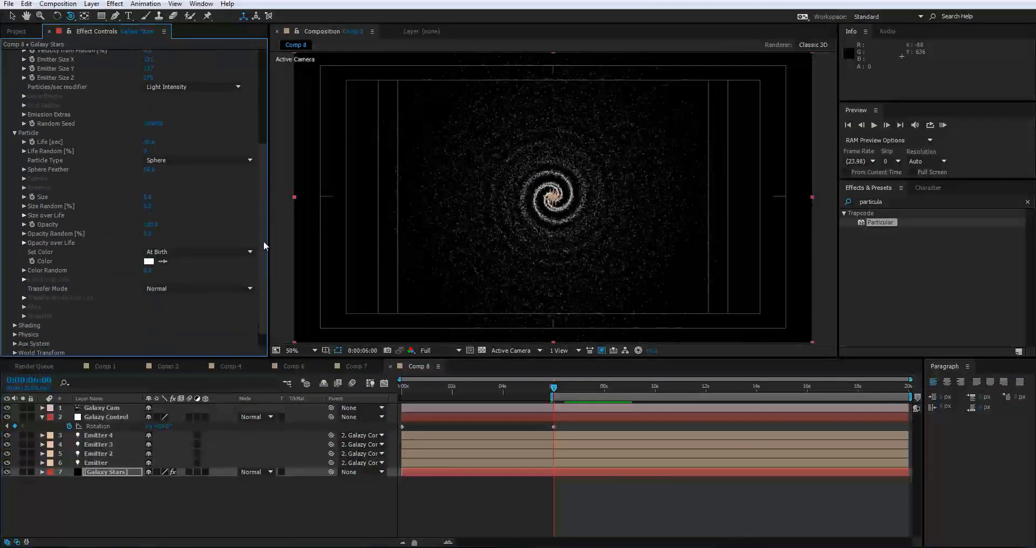
left_click(25, 34)
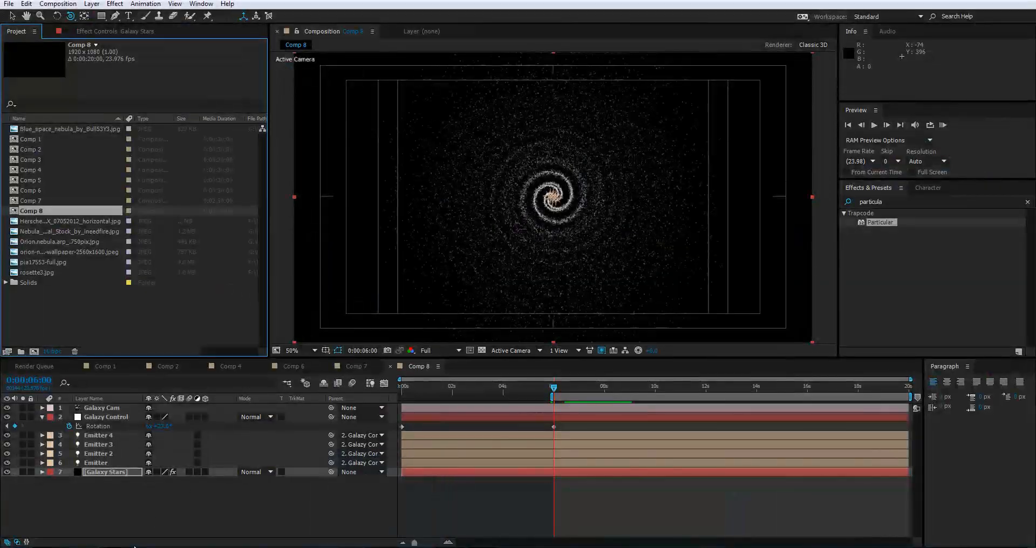
mouse_move(114, 546)
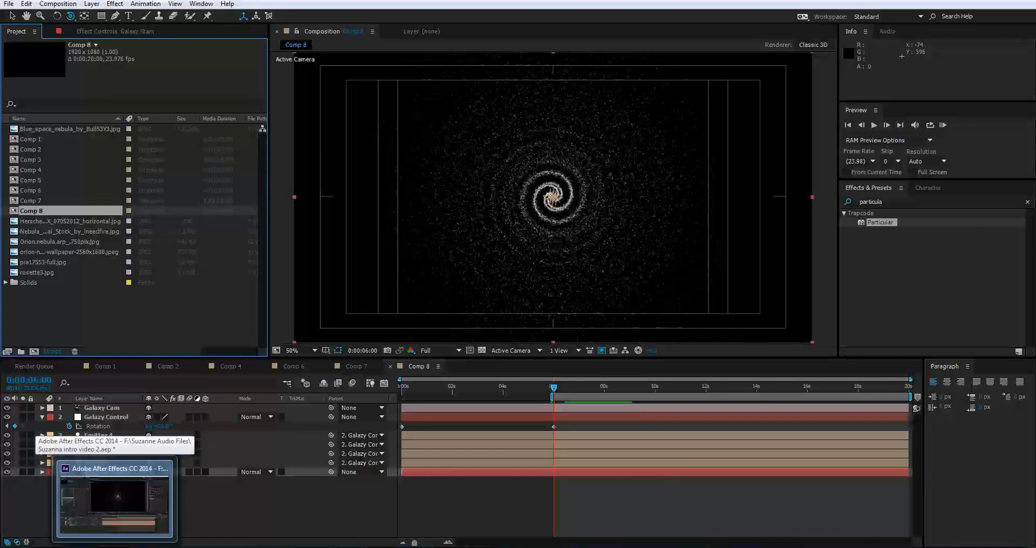
left_click(114, 546)
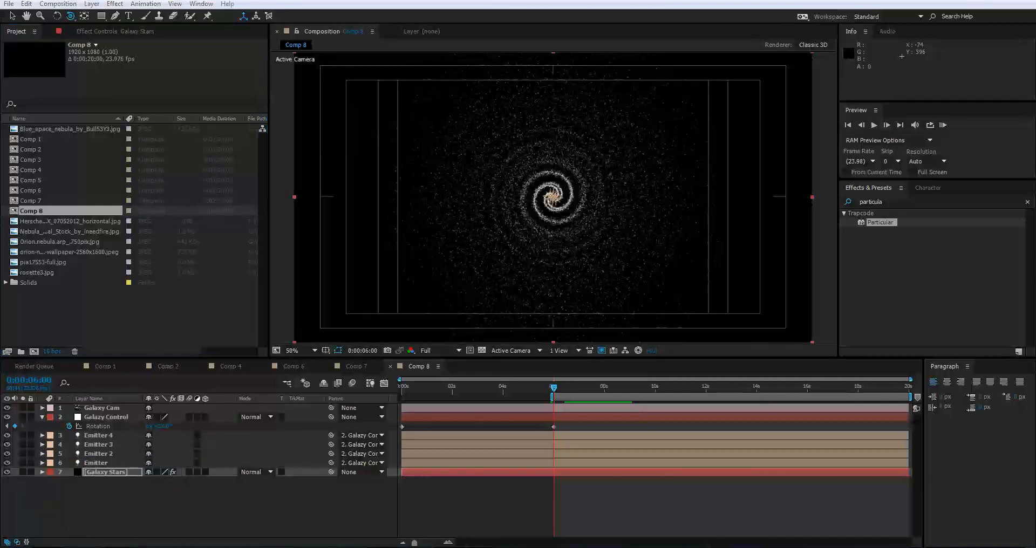
key("alt+Tab")
left_click_drag(387, 313, 532, 250)
left_click_drag(408, 335, 715, 296)
left_click_drag(398, 317, 419, 298)
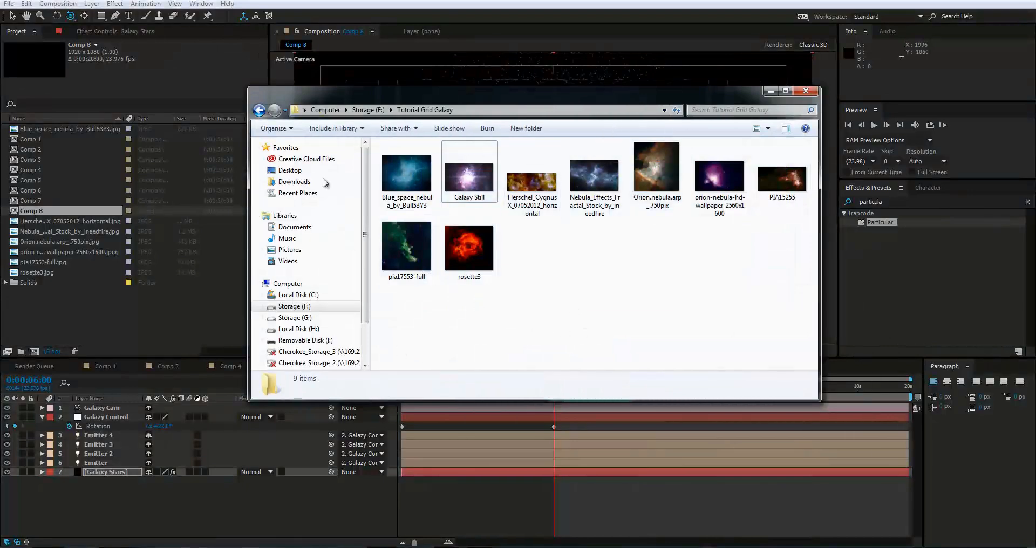
left_click(770, 92)
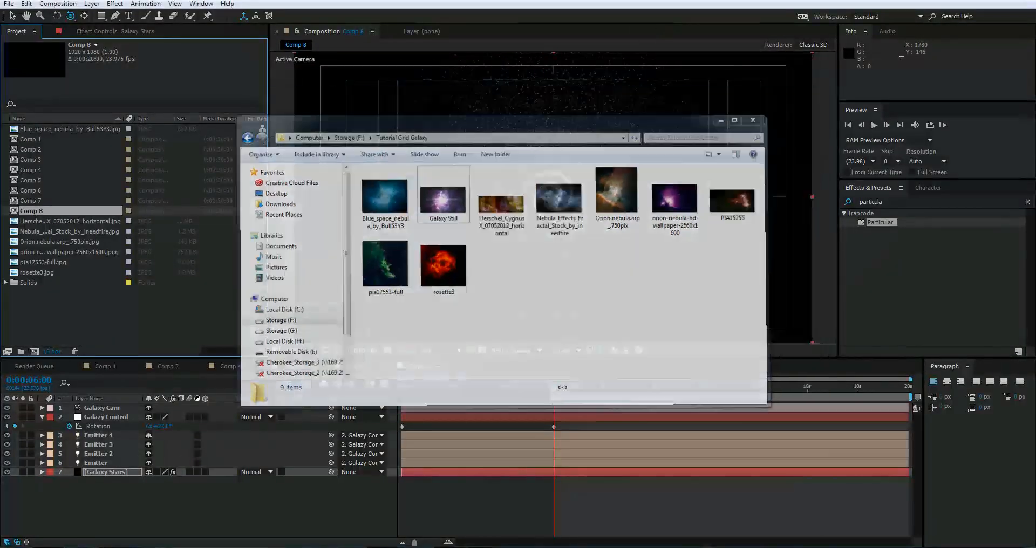
Examine the thumbnails and pixel dimensions of the imported nebula images, from the Herschel image through rosette3.jpg, in the project.
left_click(37, 221)
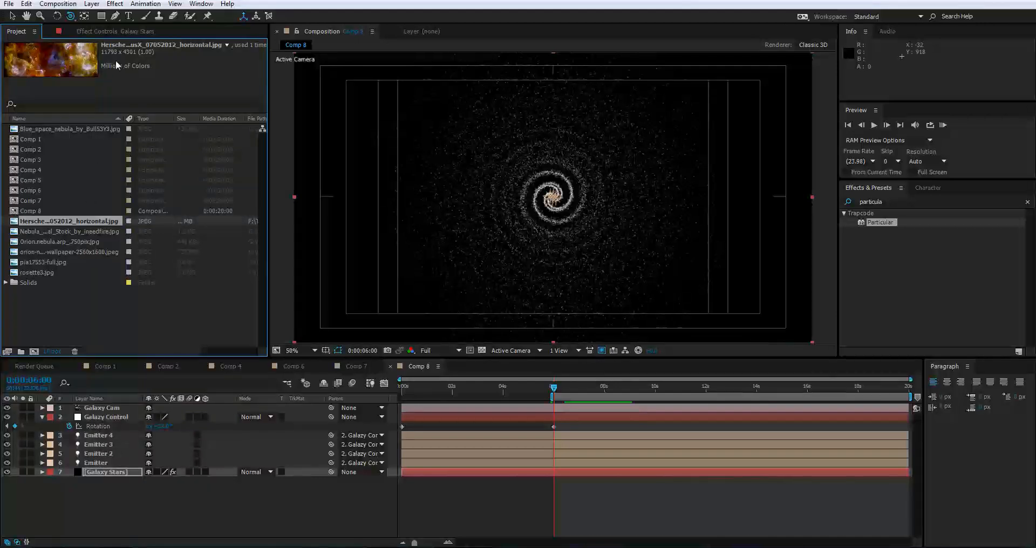
left_click(82, 232)
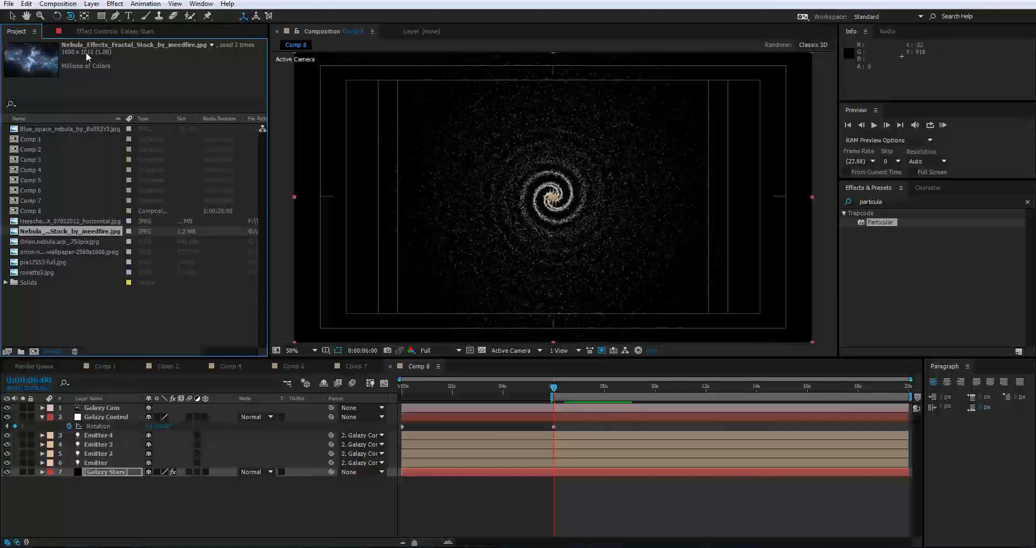
left_click(72, 243)
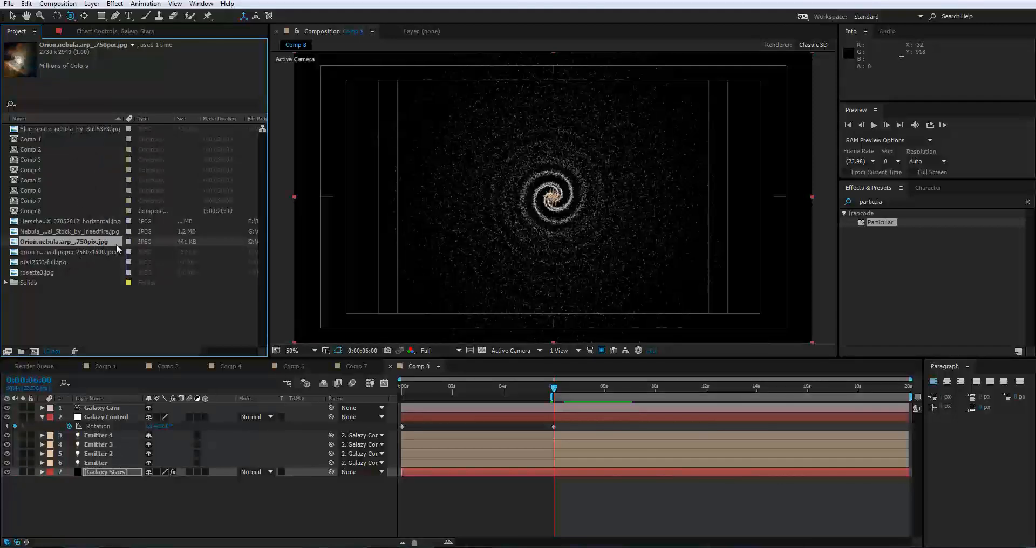
left_click(46, 252)
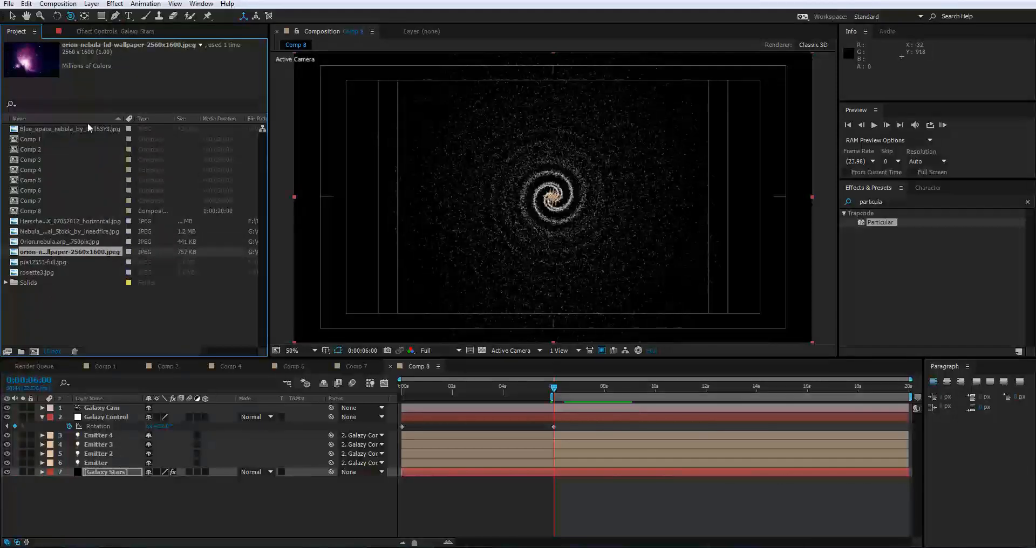
left_click(52, 262)
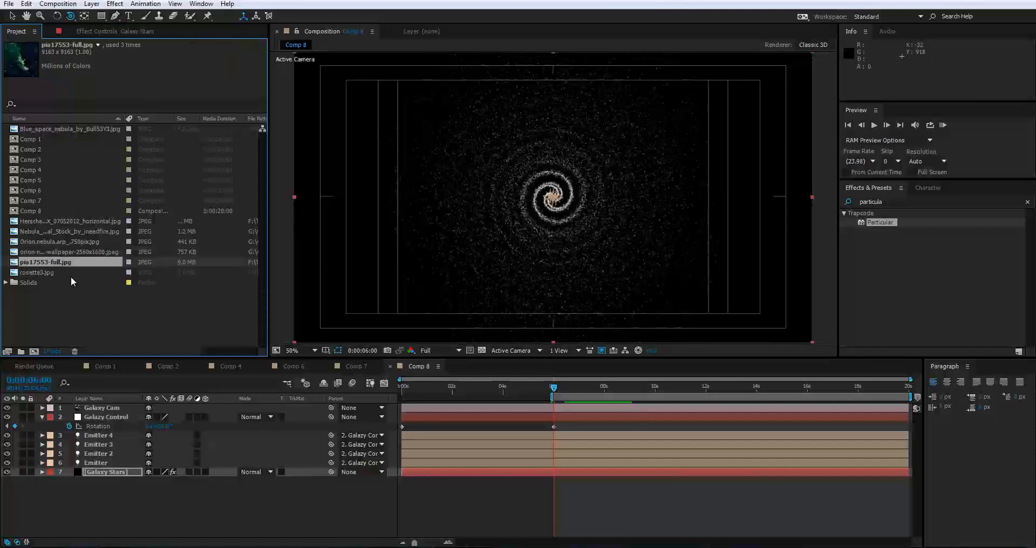
left_click(43, 273)
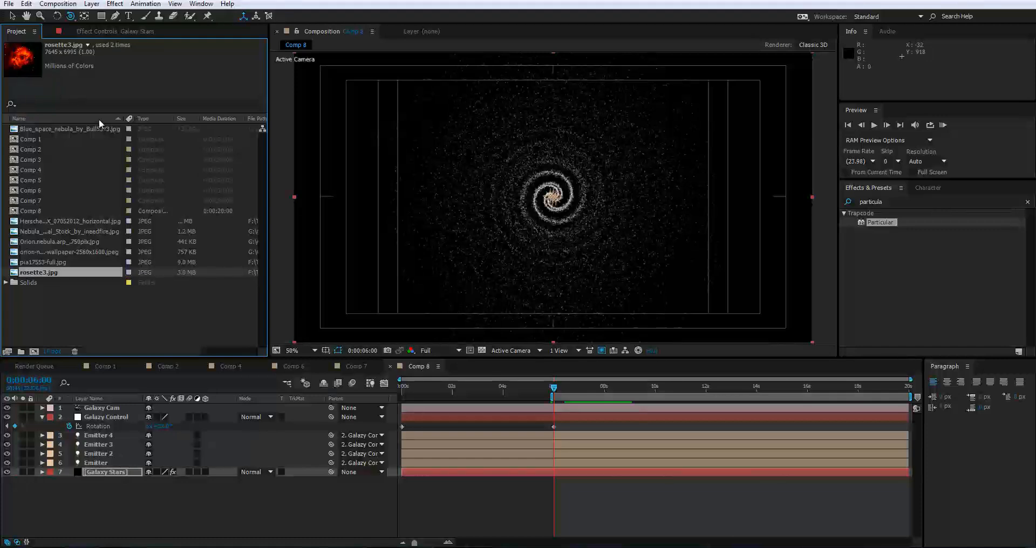
left_click(43, 262)
left_click(42, 251)
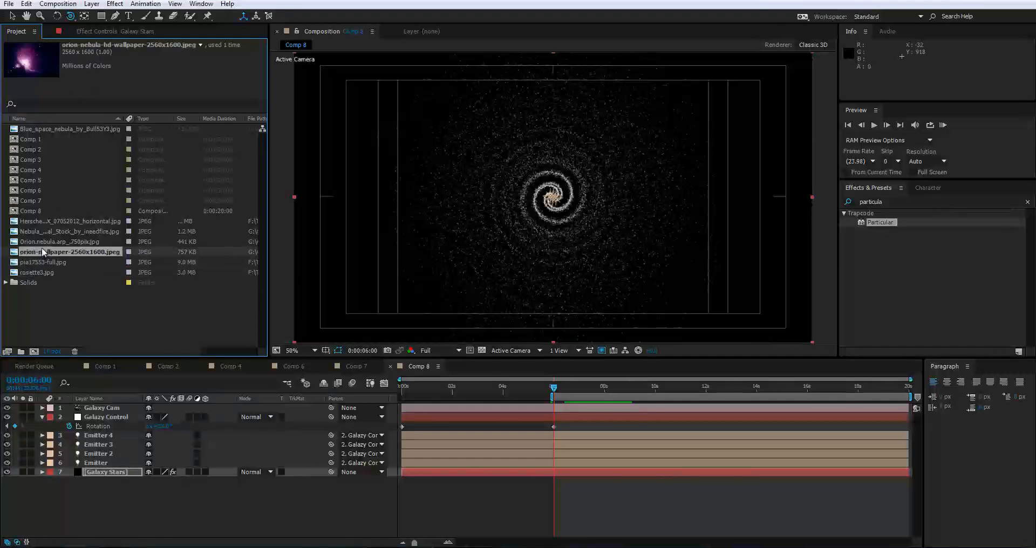
left_click(42, 241)
left_click(39, 232)
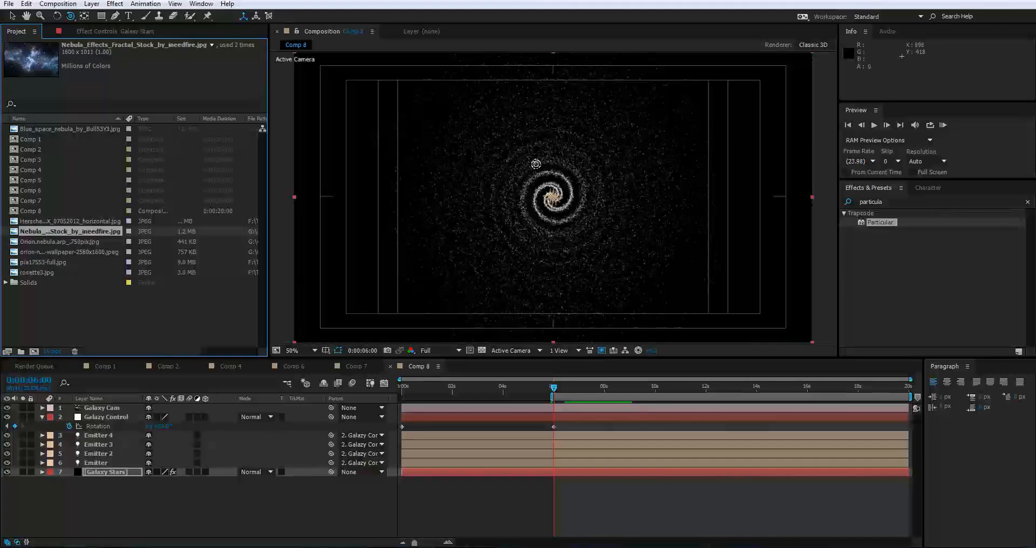
Add Nebula_Effects_Fractal_Stock_by_ineedfire.jpg to Comp 8 as the lowest layer, beneath Galaxy Stars.
key("period")
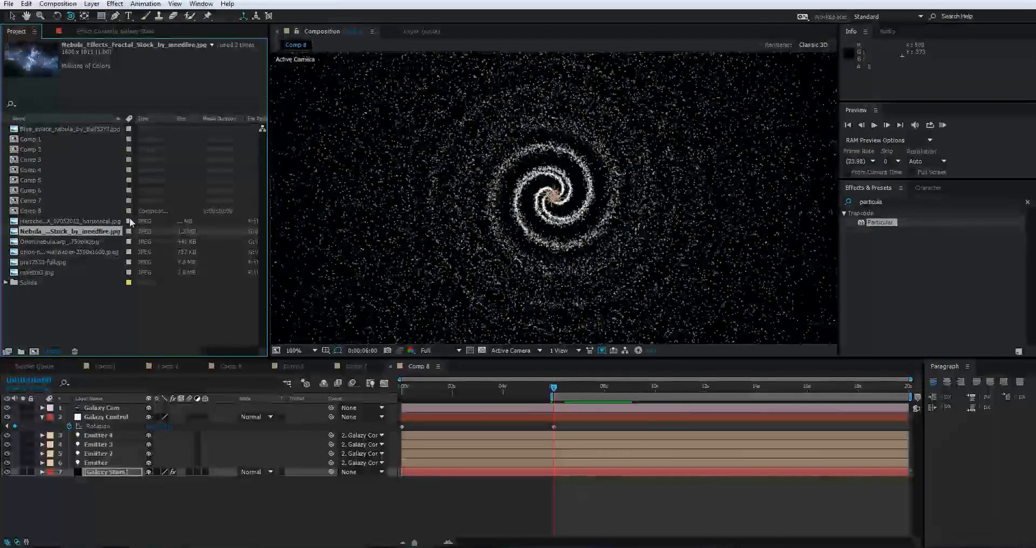
left_click(68, 130)
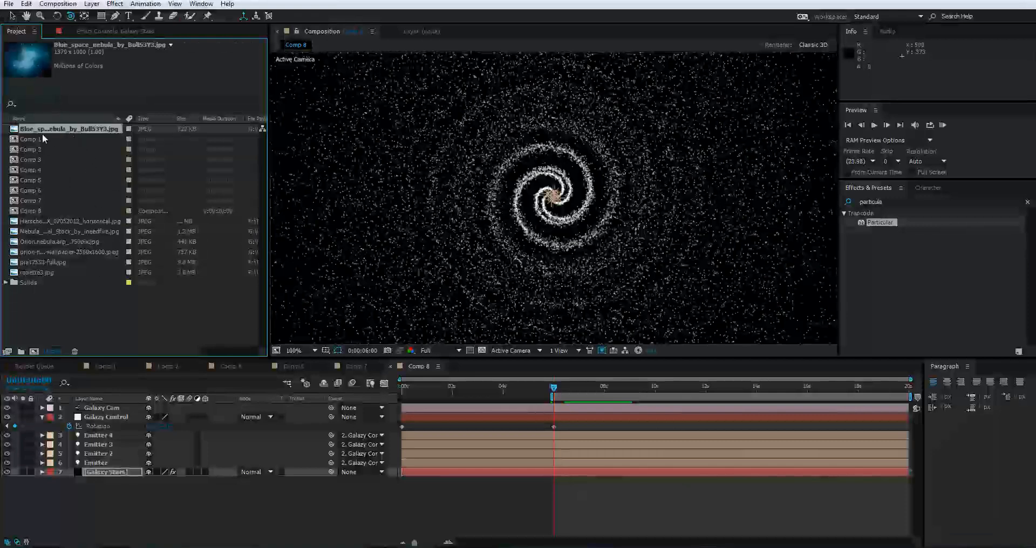
left_click_drag(42, 131, 66, 231)
left_click(66, 231)
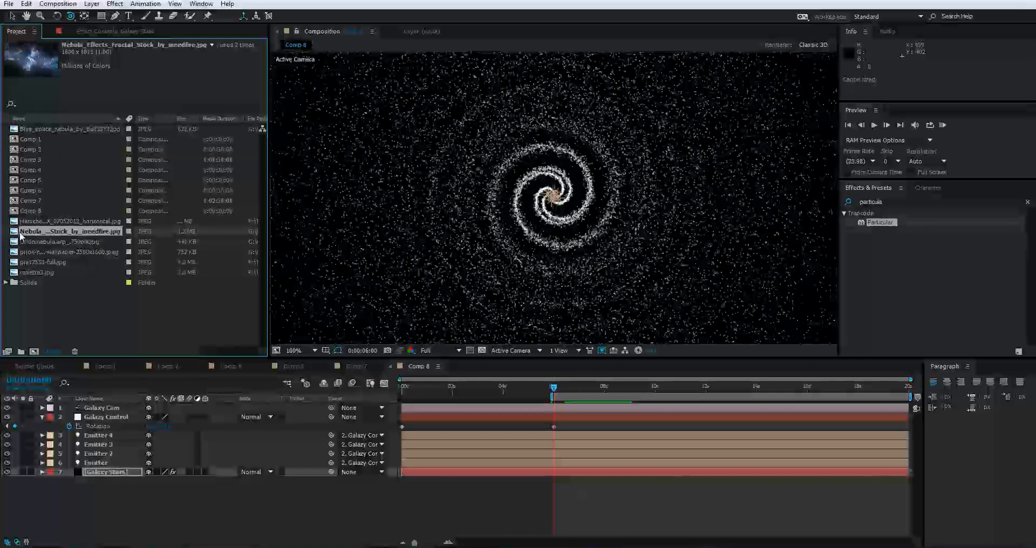
left_click_drag(24, 231, 124, 513)
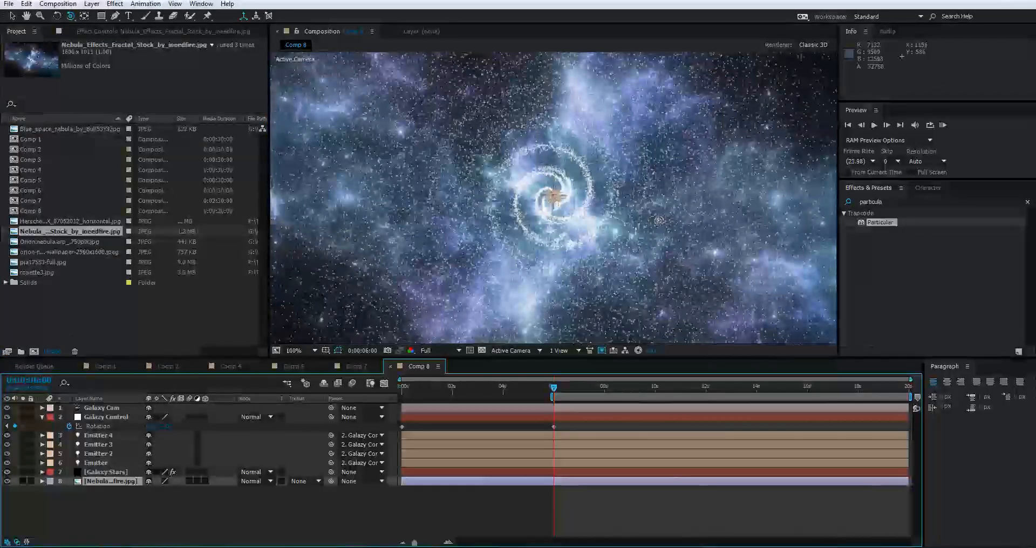
Make the Nebula_Effects_Fractal_Stock_by_ineedfire.jpg layer in Comp 8 a 3D layer.
key("comma")
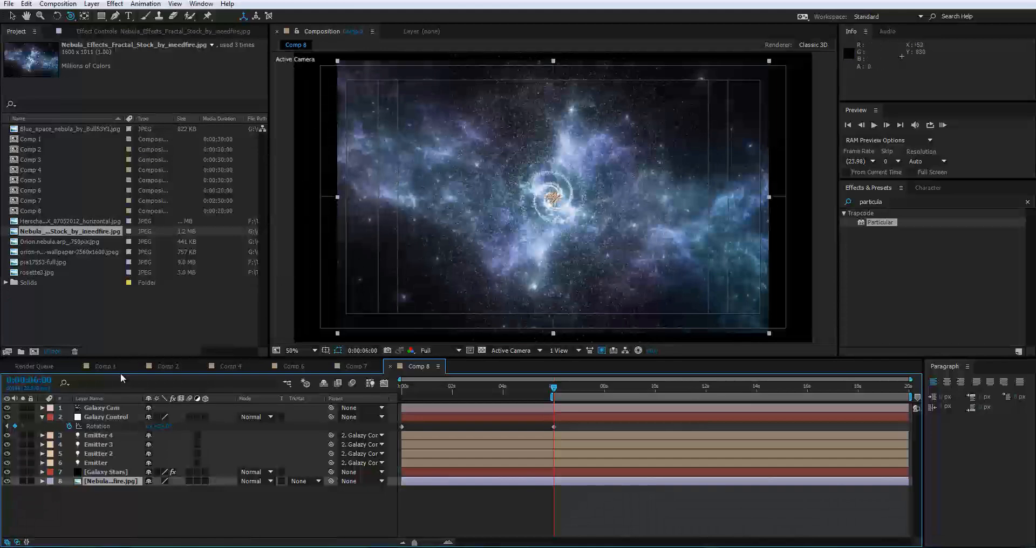
left_click(206, 482)
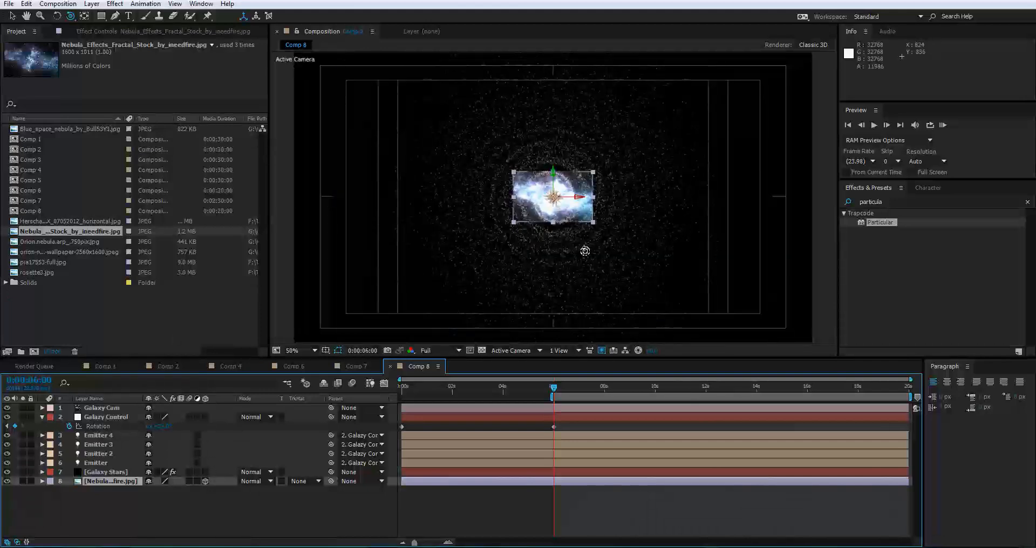
key("period")
key("period")
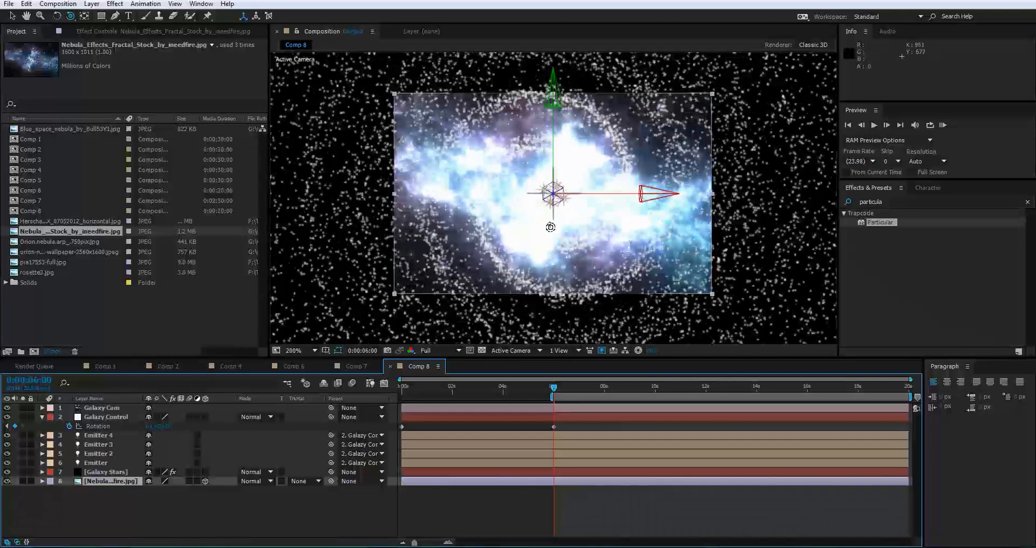
key("comma")
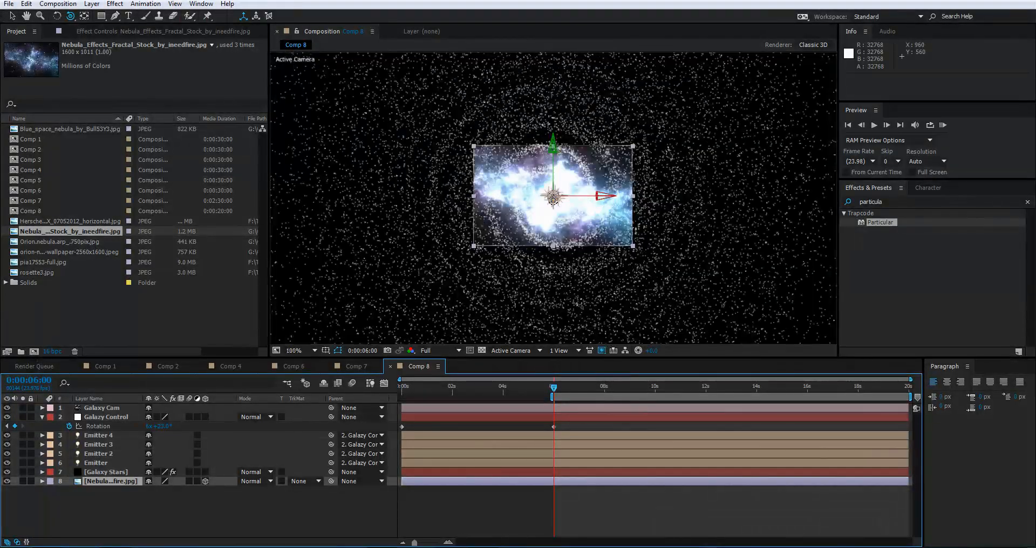
Scale the nebula image layer up proportionally to about 685% so it extends past the edges of the composition frame.
left_click(12, 16)
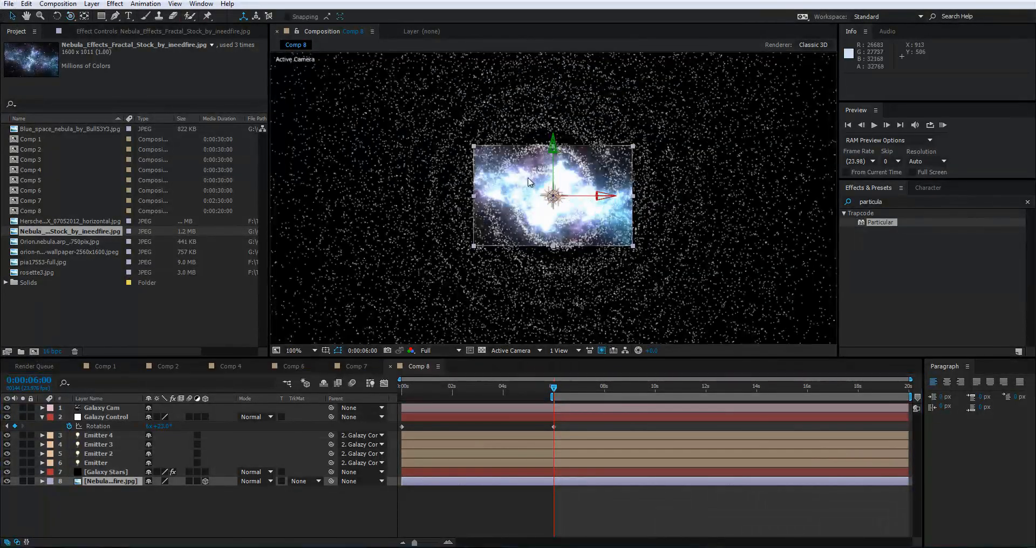
key("comma")
key("comma")
key("comma")
left_click_drag(541, 182, 765, 112)
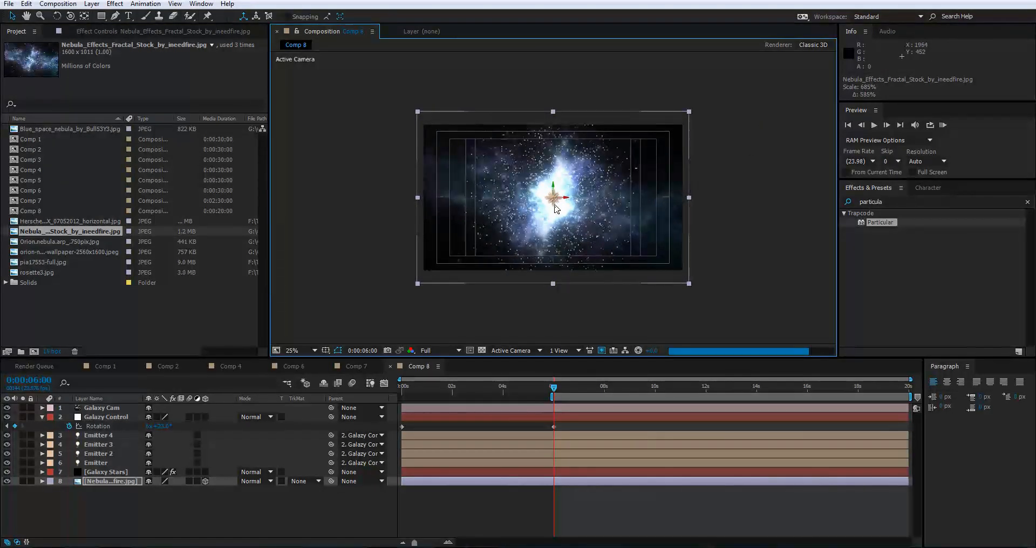
key("period")
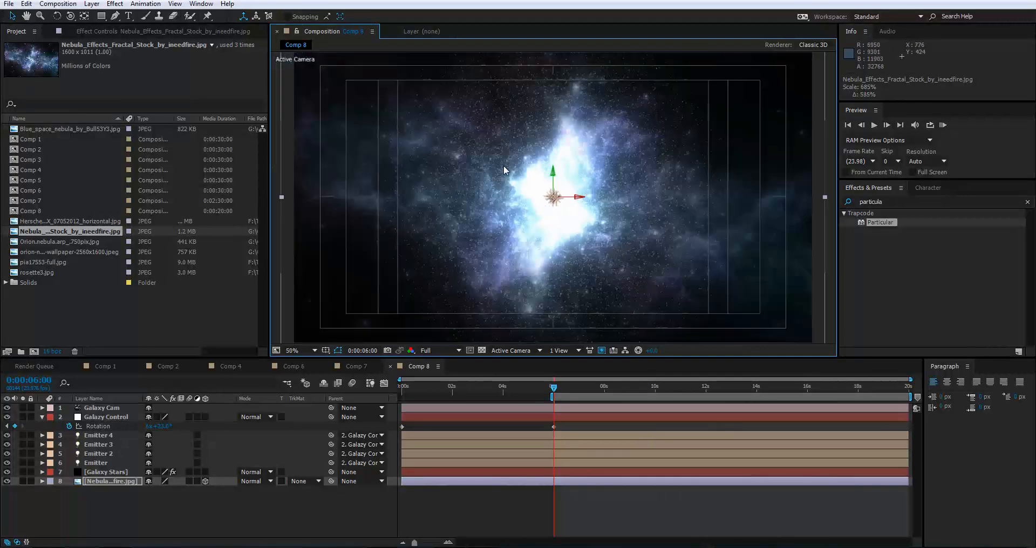
key("comma")
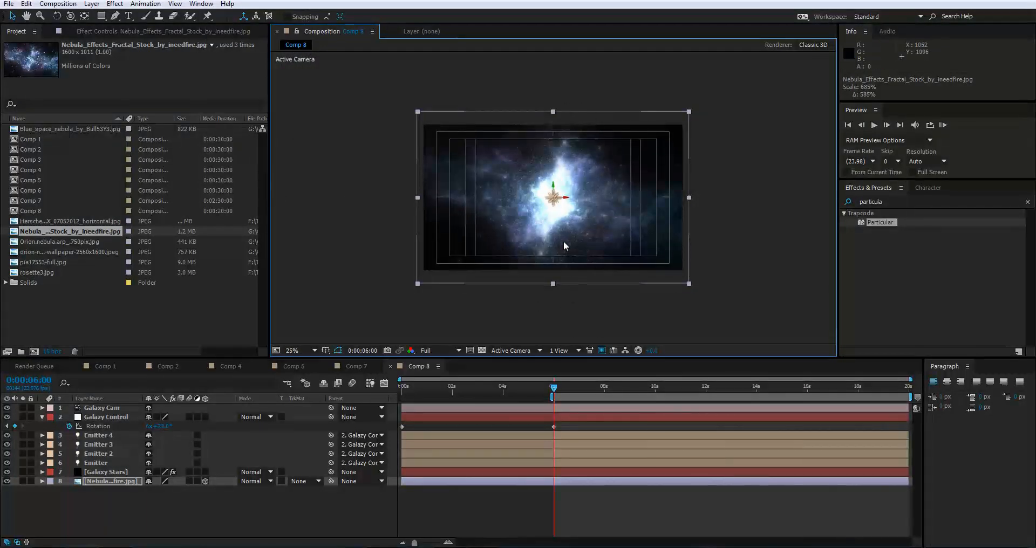
key("period")
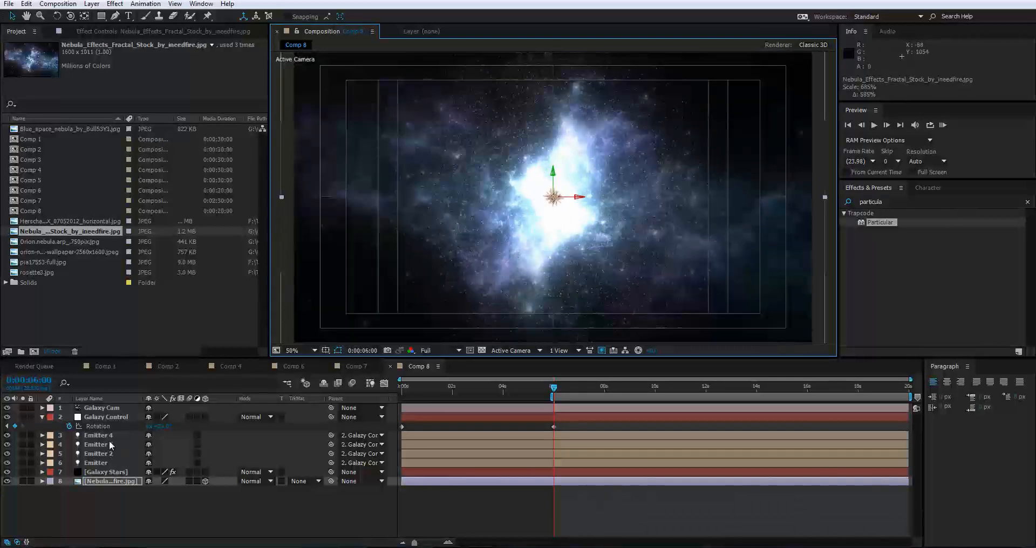
Compare the galaxy scene with the nebula image layer hidden and shown, leaving the layer visible.
key("slash")
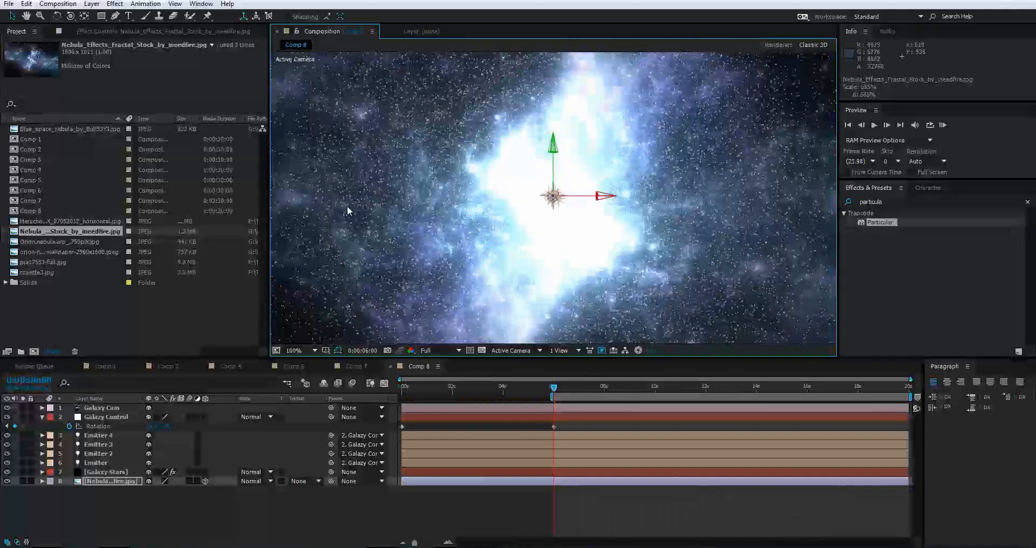
left_click(7, 484)
left_click(7, 484)
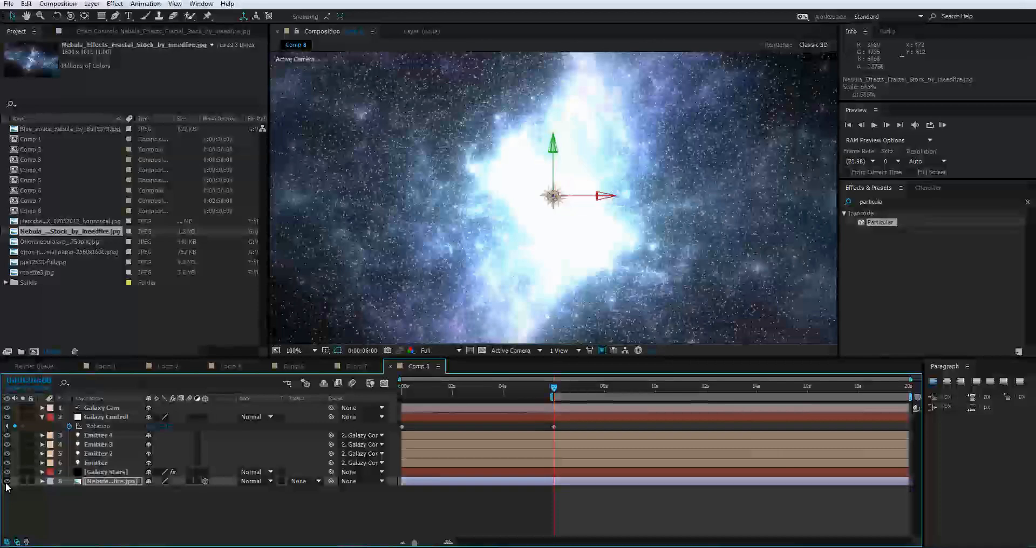
left_click(6, 481)
left_click(7, 481)
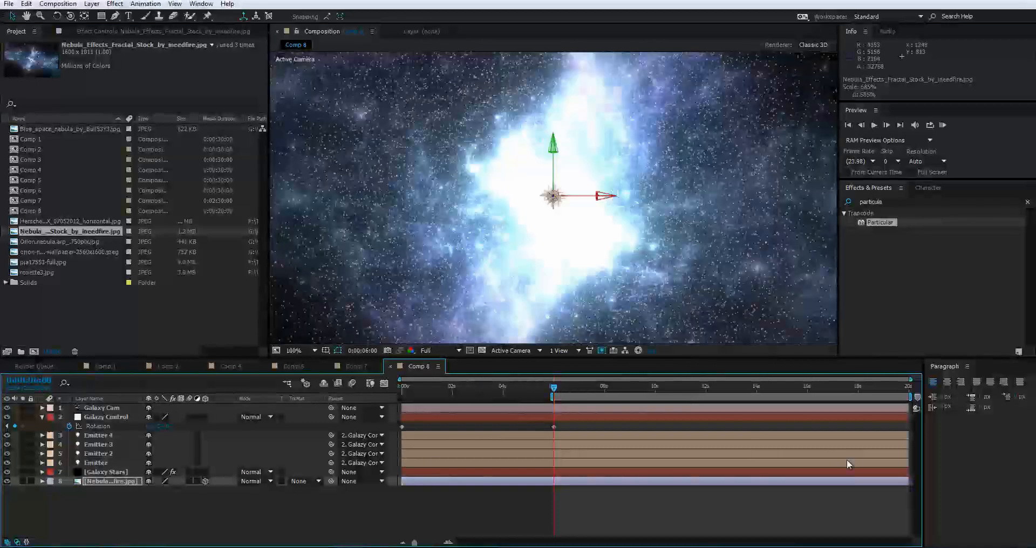
Trim the ends of the Emitter, Emitter 2, Emitter 3 and Emitter 4 light layers to the six-second mark.
left_click(106, 437)
left_click(109, 465, "shift")
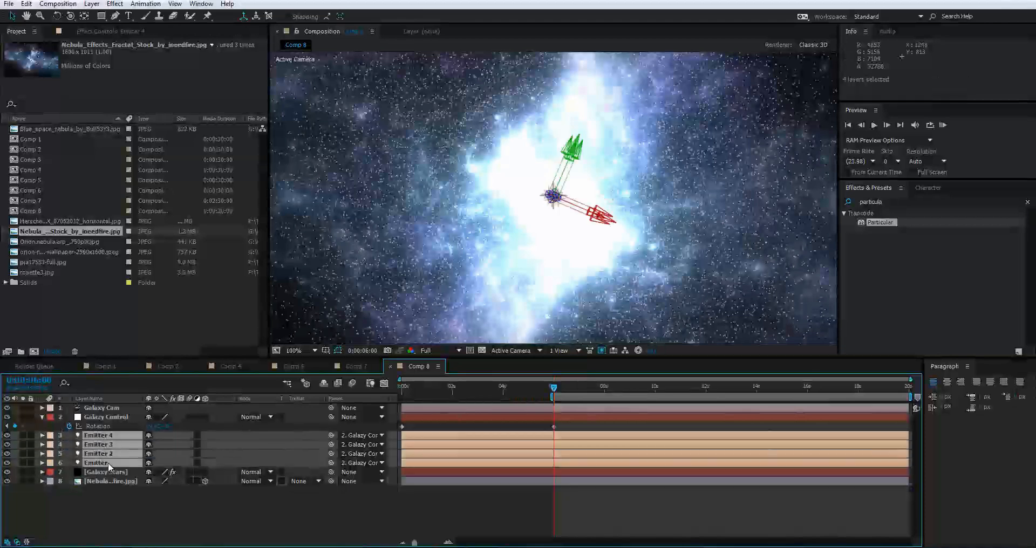
left_click_drag(908, 436, 906, 436)
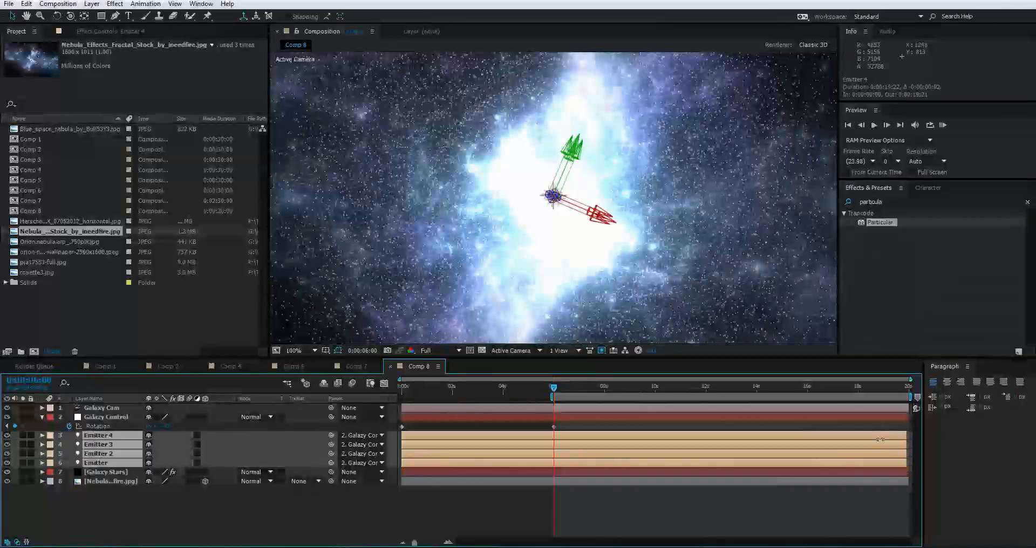
left_click_drag(707, 470, 554, 441)
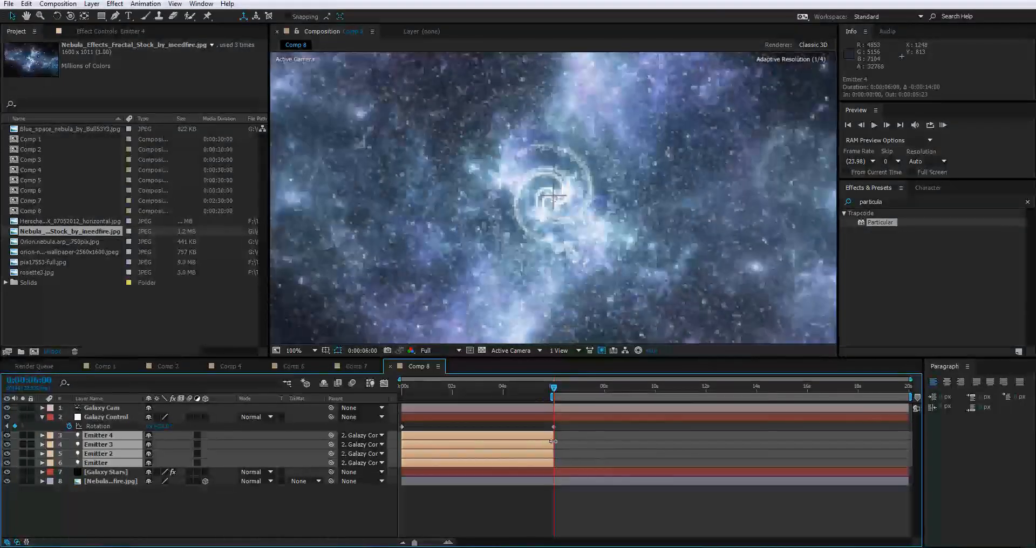
scroll(554, 217, "down", 4)
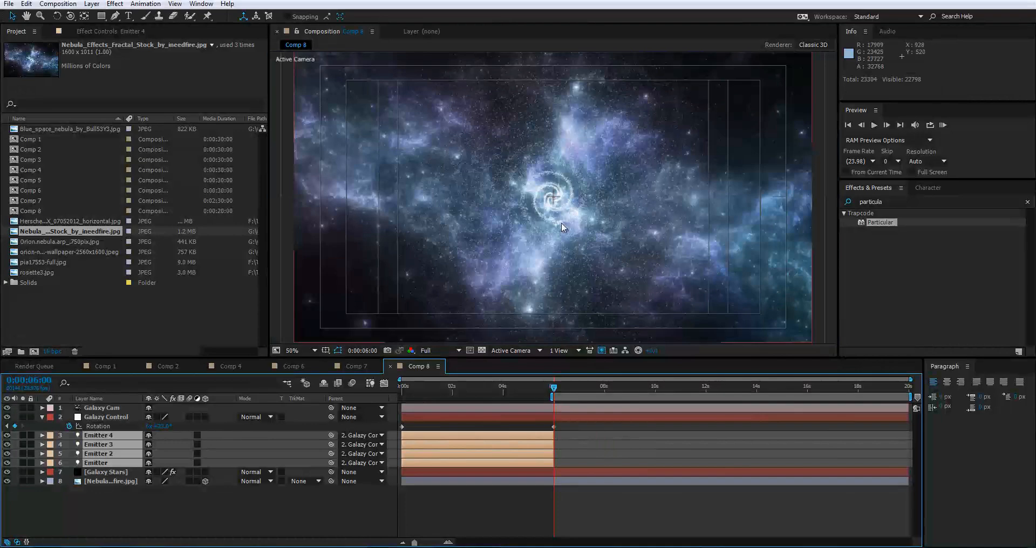
scroll(554, 216, "up", 4)
scroll(522, 190, "down", 2)
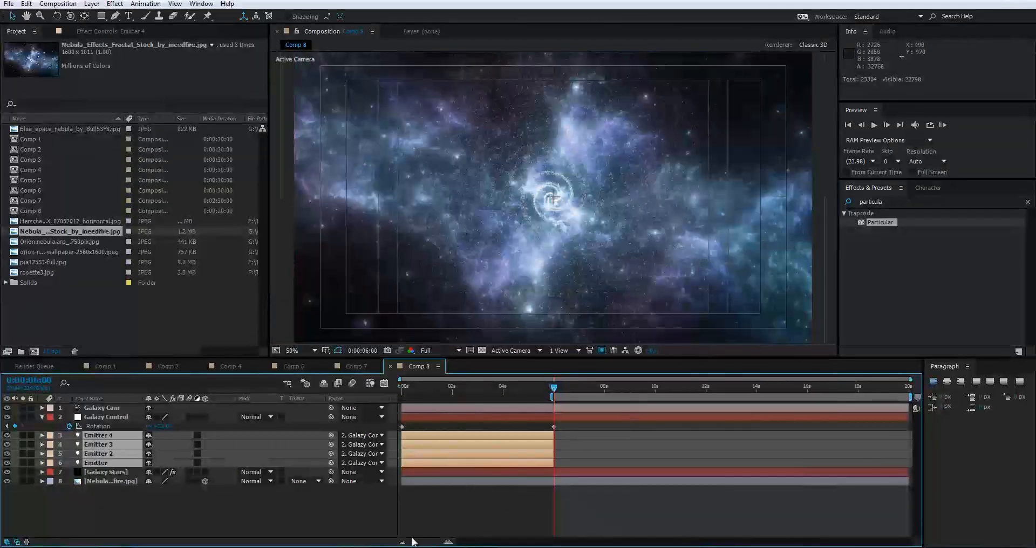
Examine the frames just after the emitter lights end at six seconds, and run a RAM preview of that section.
left_click_drag(415, 543, 438, 543)
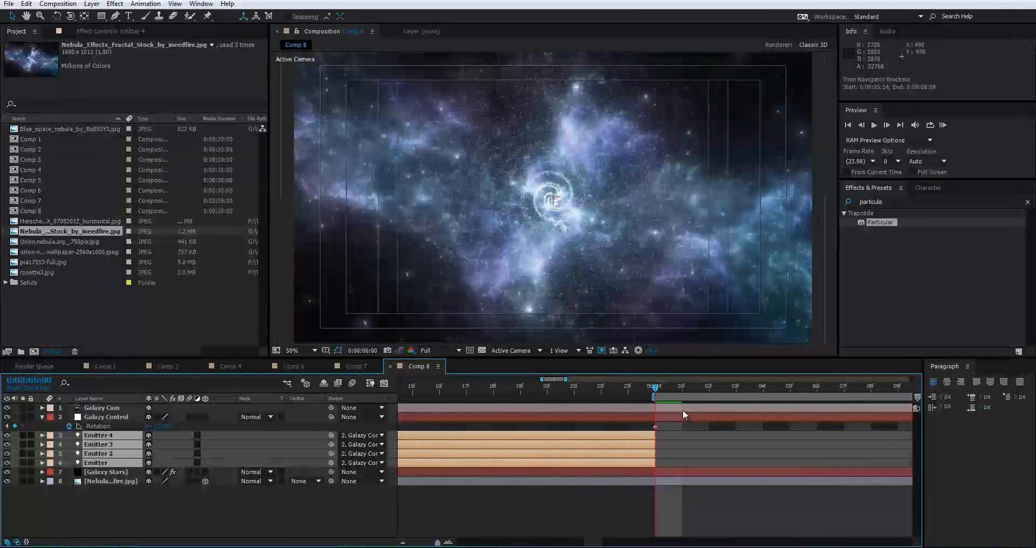
left_click_drag(655, 386, 719, 393)
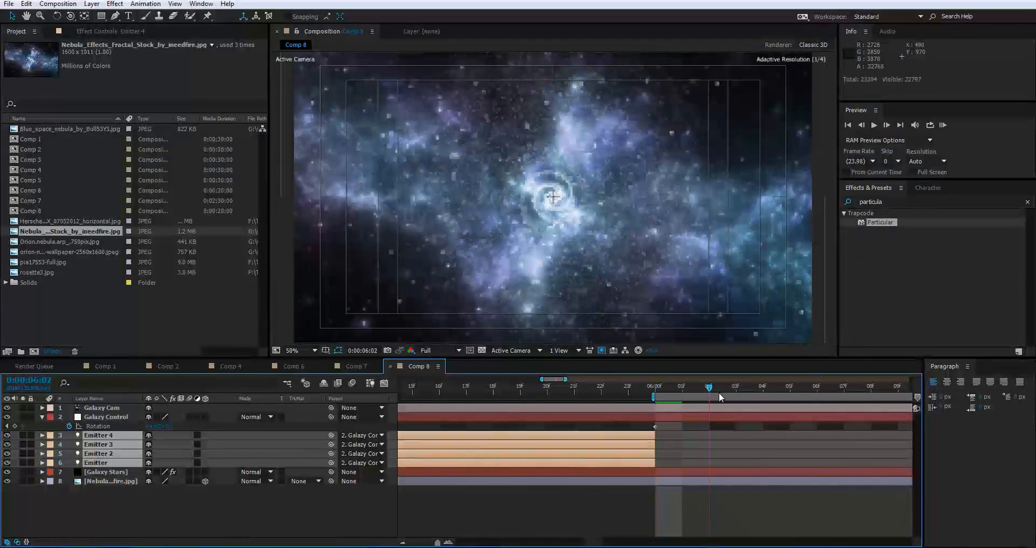
key("KP_0")
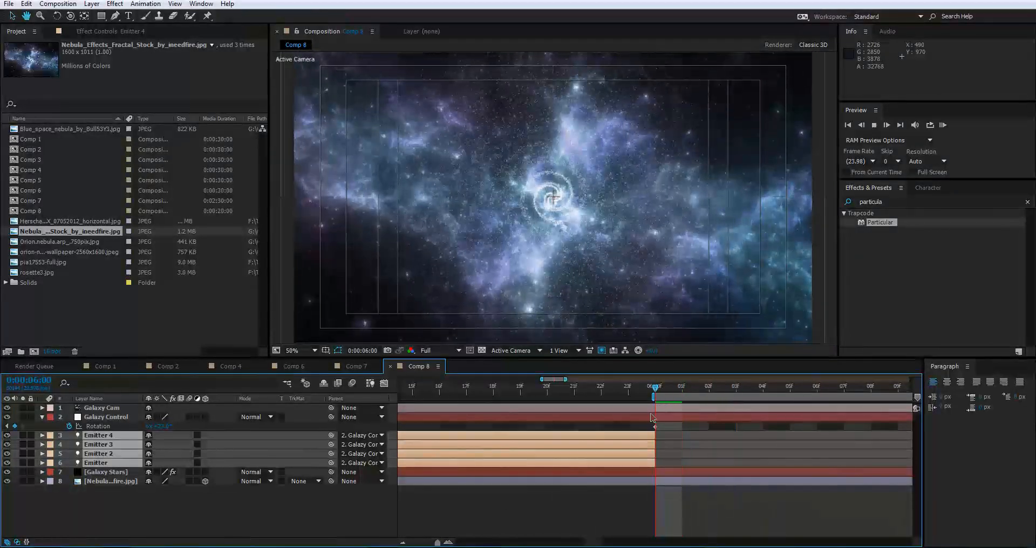
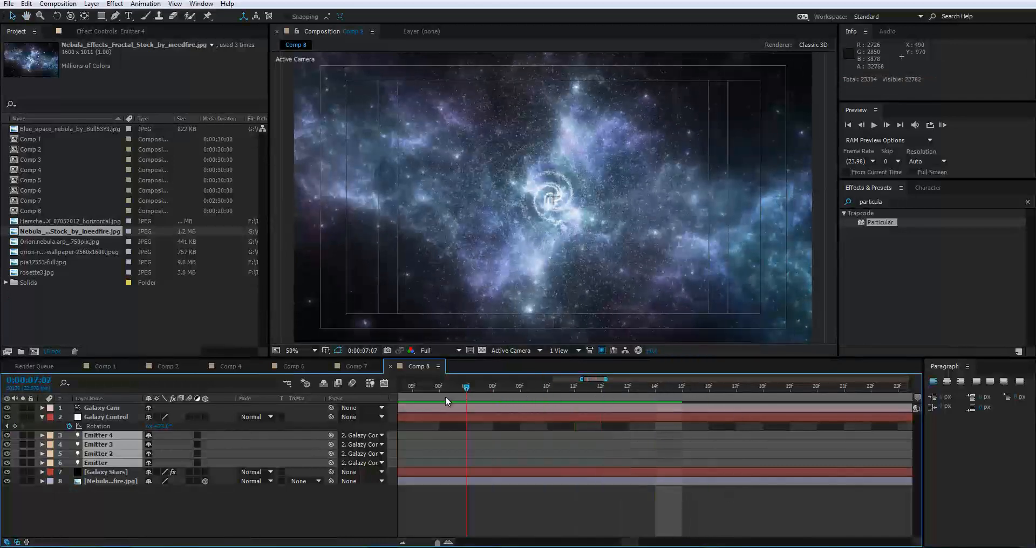
Preview the galaxy's rotation animation and examine the spiral at its centre up close.
key("space")
key("space")
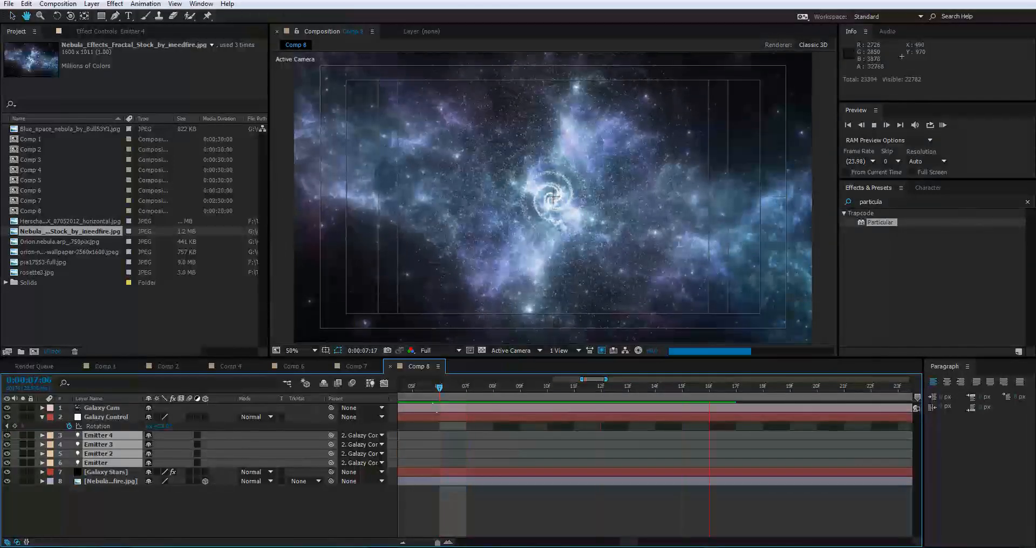
scroll(549, 224, "down", 1)
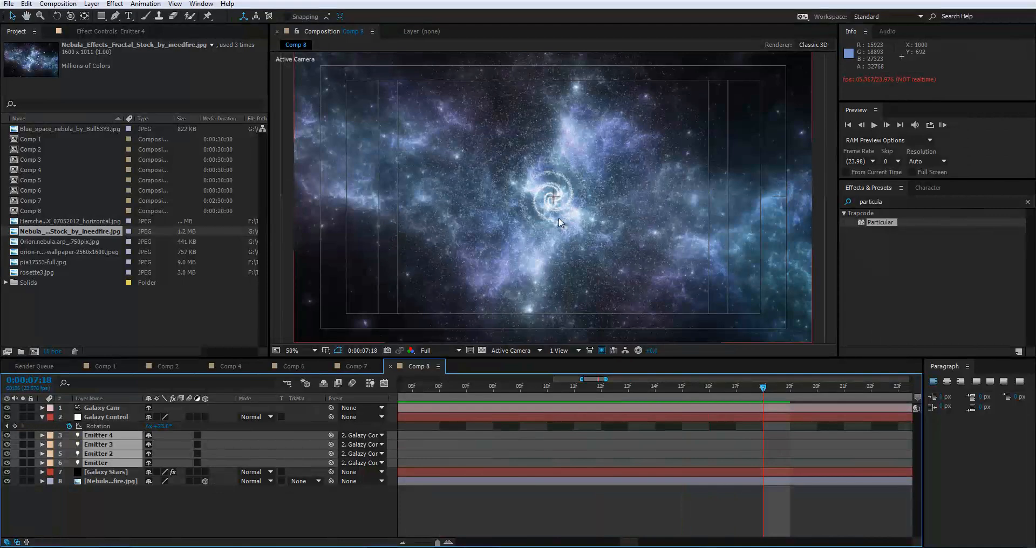
scroll(552, 214, "up", 2)
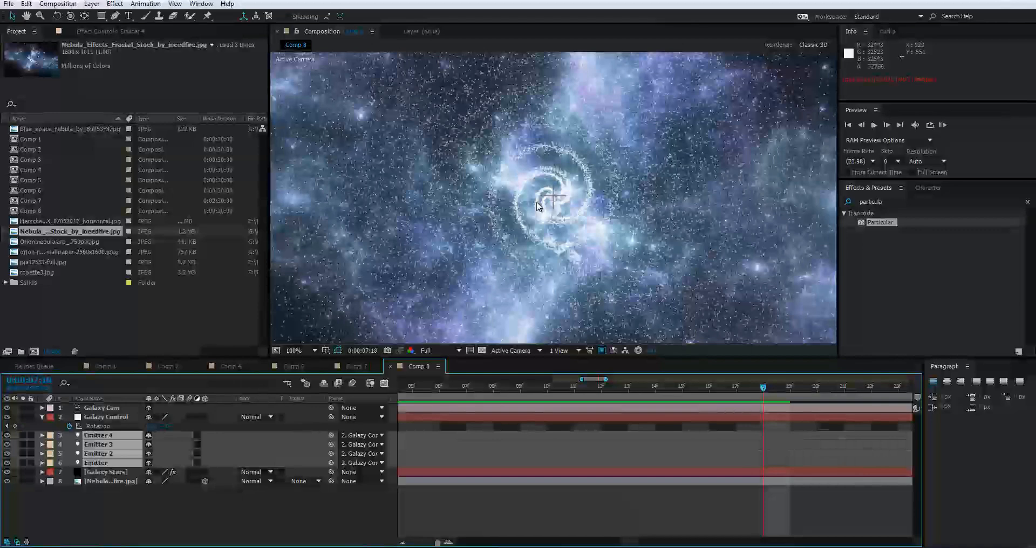
Deselect the emitter layers and create a new black solid layer named Sun.
left_click(144, 490)
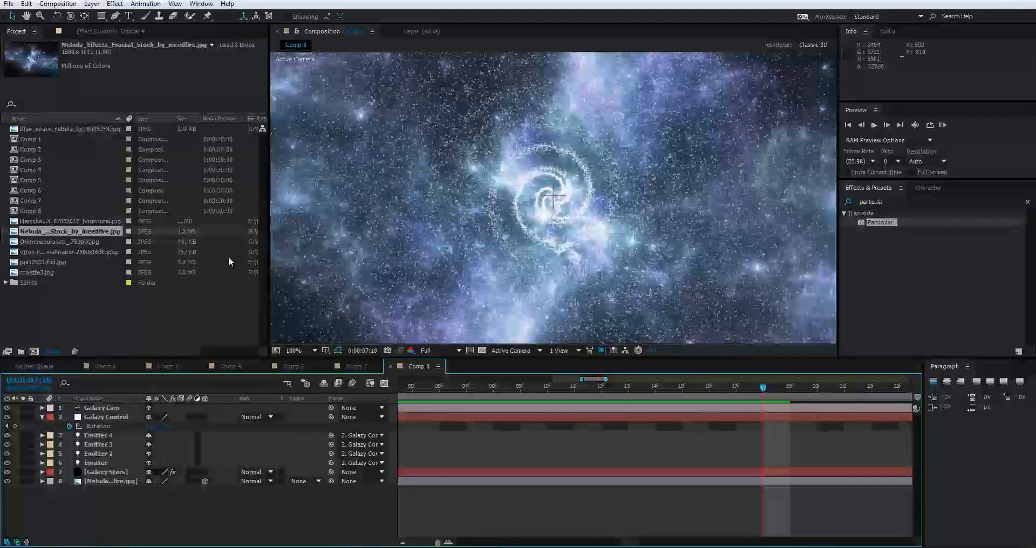
scroll(296, 117, "down", 1)
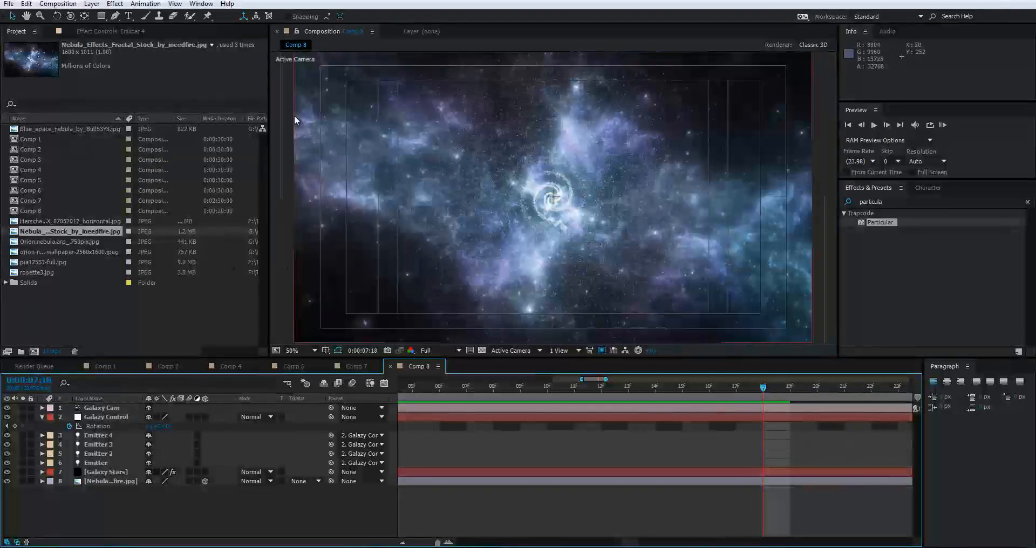
scroll(333, 123, "up", 1)
left_click(92, 4)
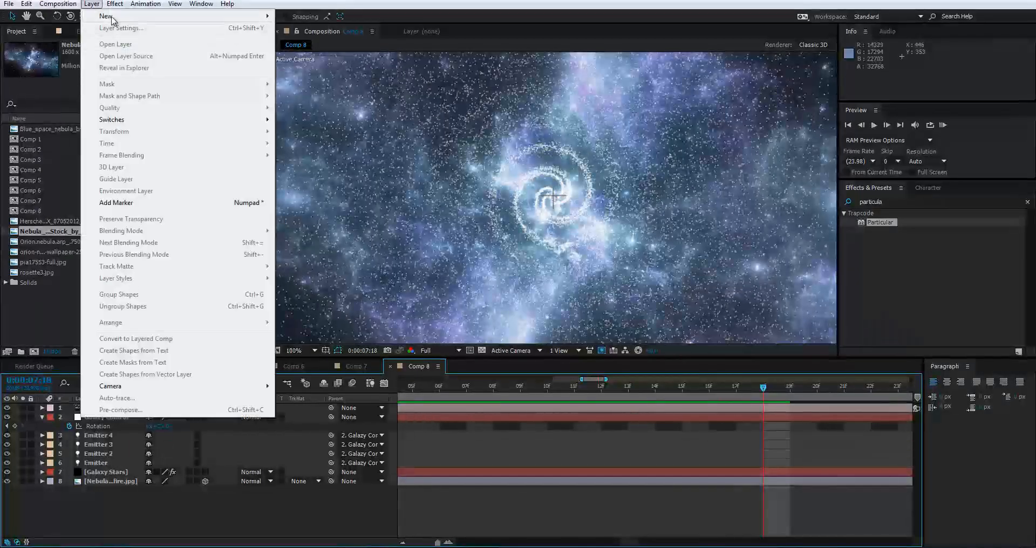
mouse_move(242, 16)
left_click(330, 28)
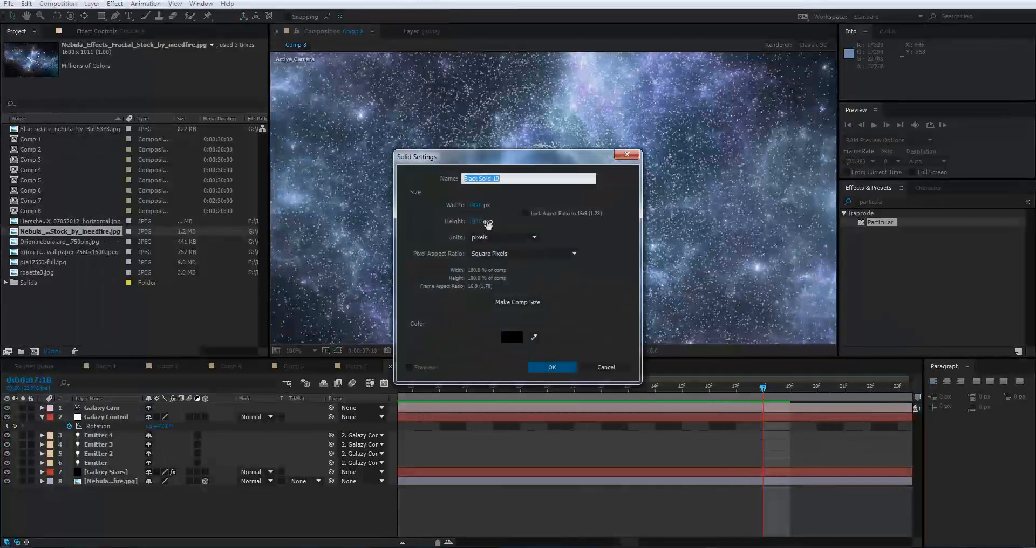
type("Sun")
key("Return")
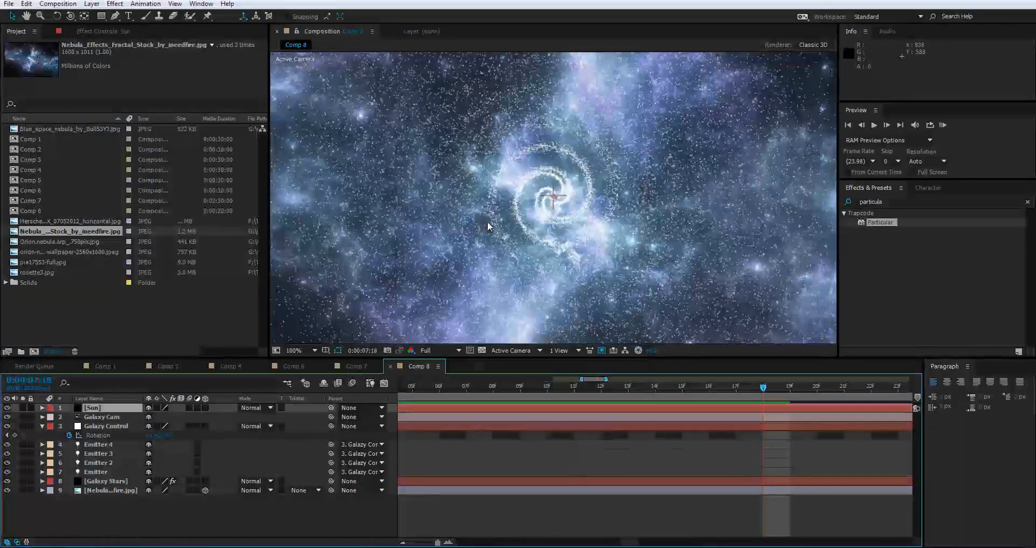
Find the Optical Flares effect by searching for "optical" and apply it to the Sun layer.
scroll(515, 240, "down", 2)
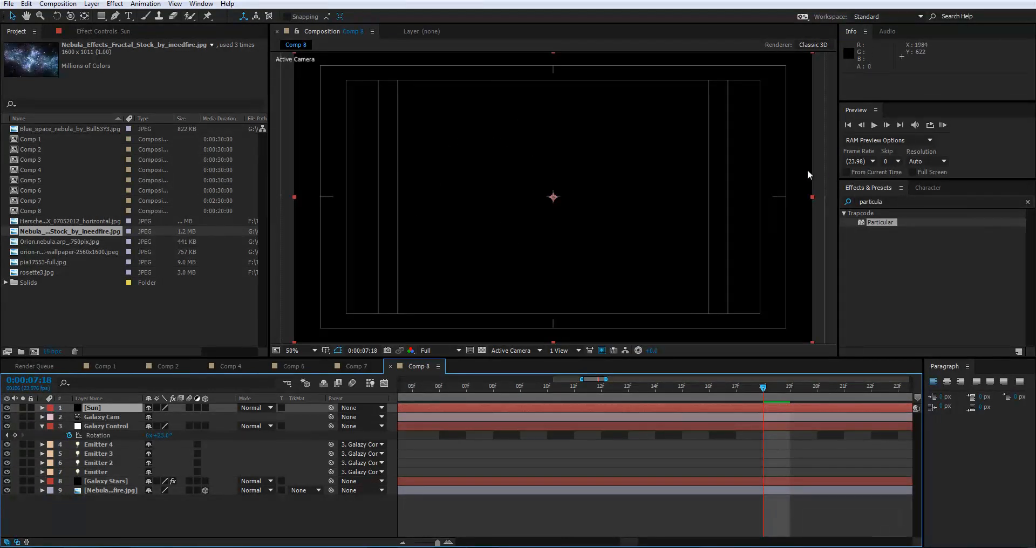
double_click(896, 202)
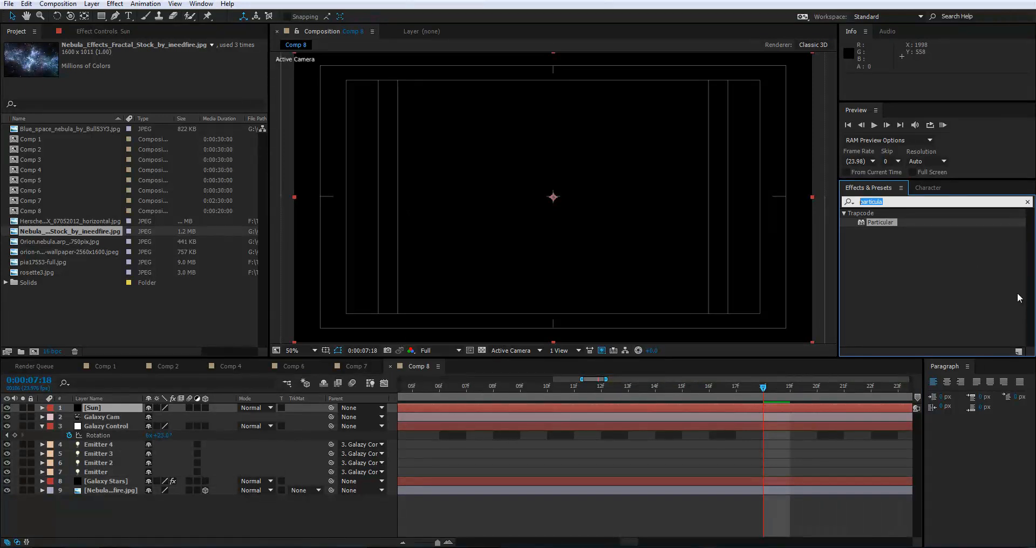
type("optical")
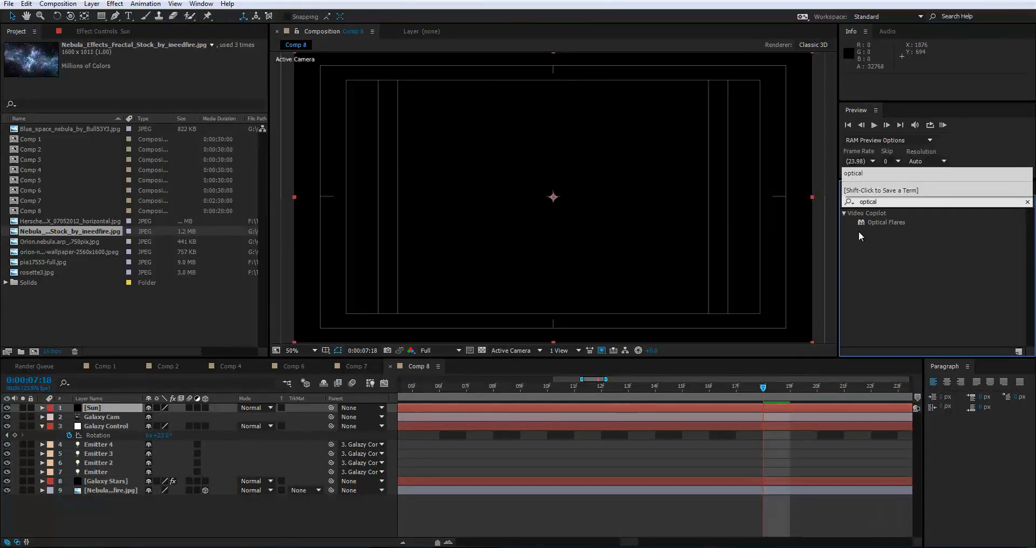
left_click_drag(860, 222, 697, 413)
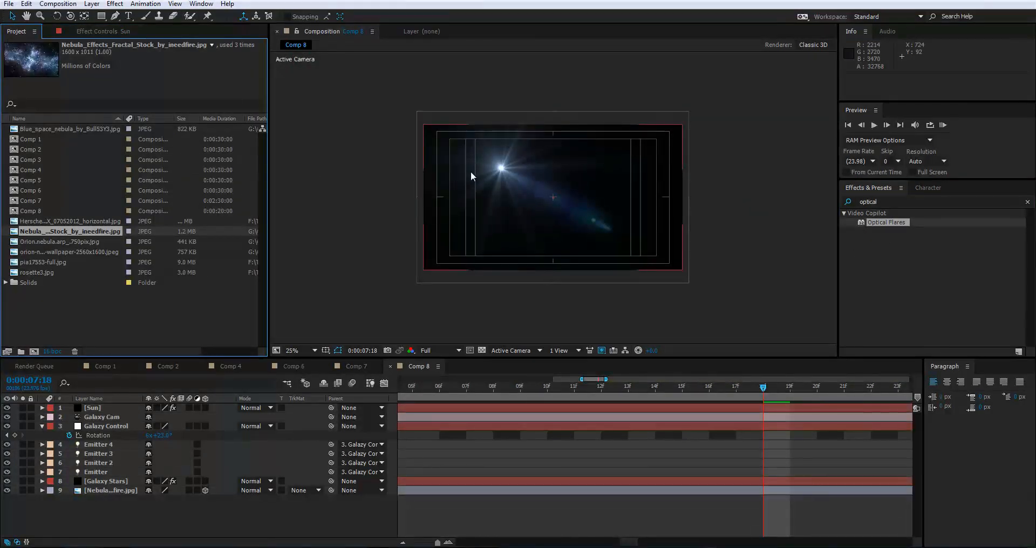
key("period")
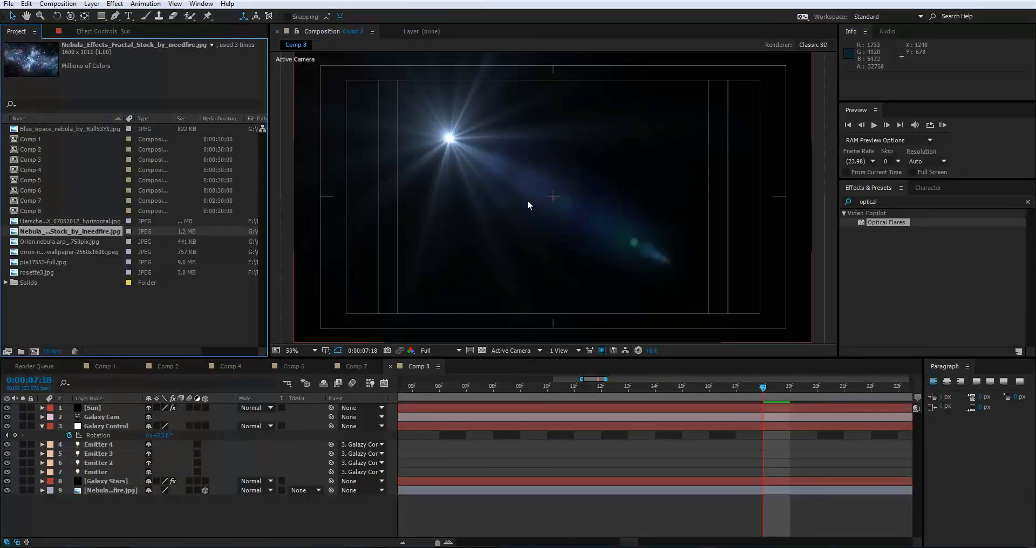
Move the flare's Position XY point on the Sun layer toward the centre of the composition, leaving the layer itself in place.
left_click_drag(498, 209, 598, 245)
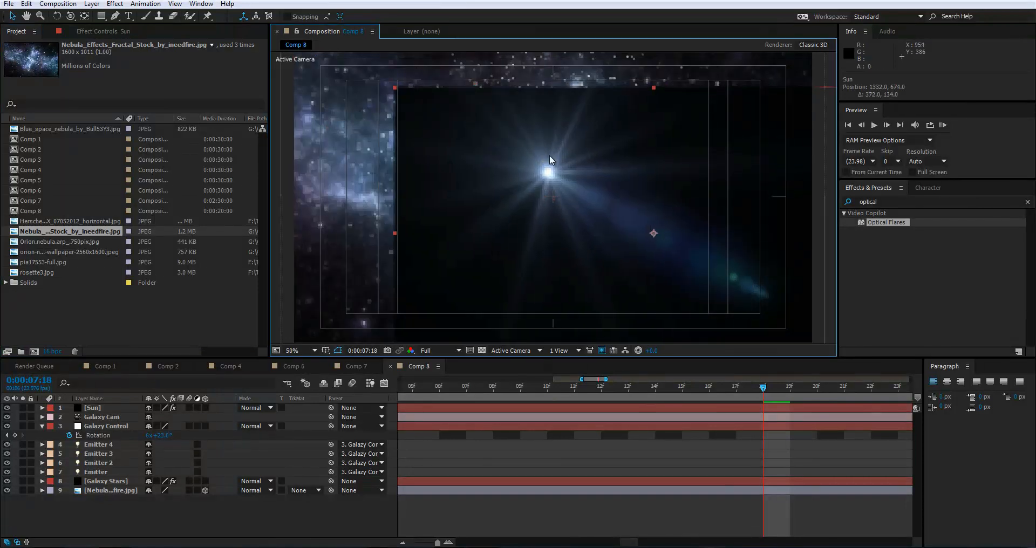
key("ctrl+z")
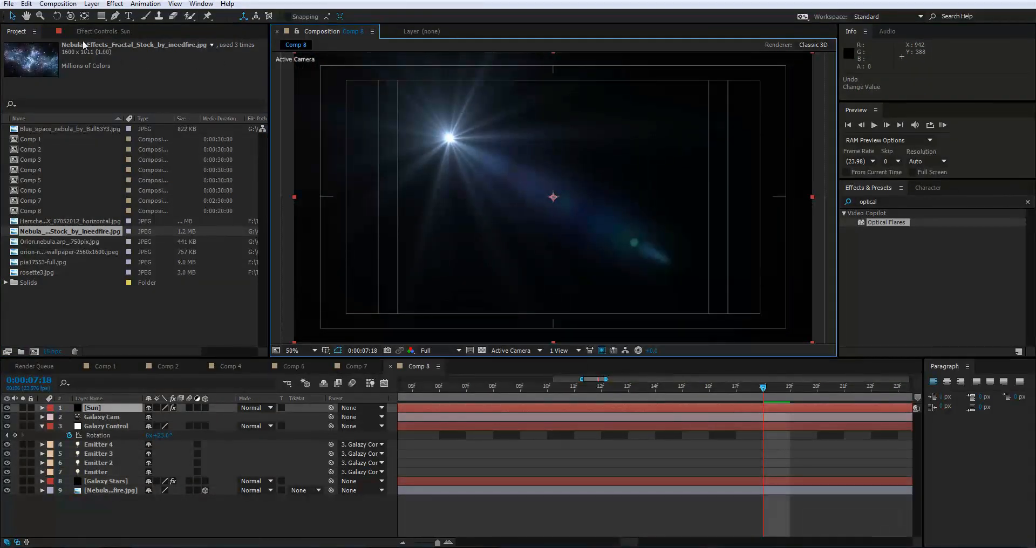
left_click(89, 33)
left_click(67, 55)
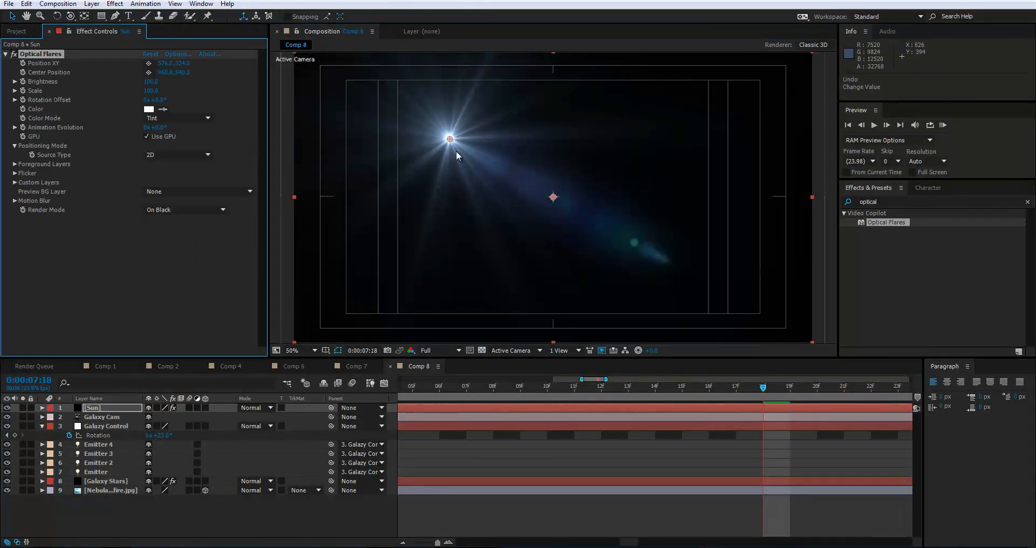
left_click_drag(450, 139, 511, 197)
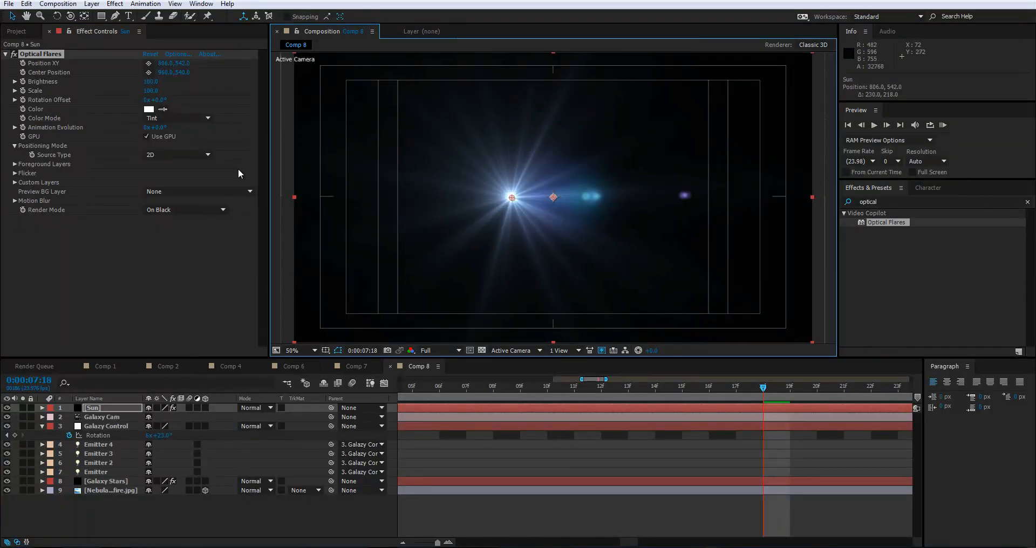
Open the Optical Flares options, clear all elements of the default flare and show the custom lens objects.
left_click(179, 55)
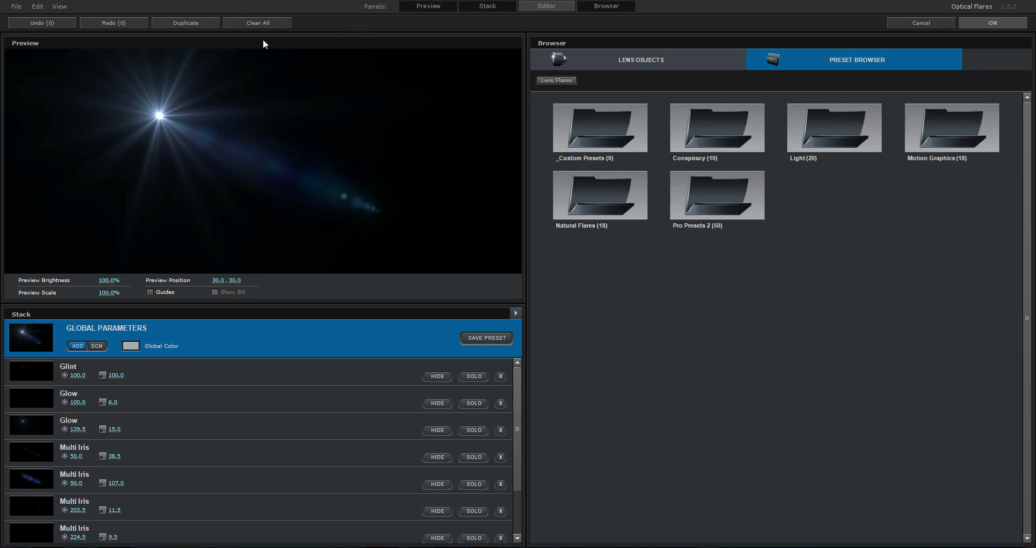
left_click(261, 24)
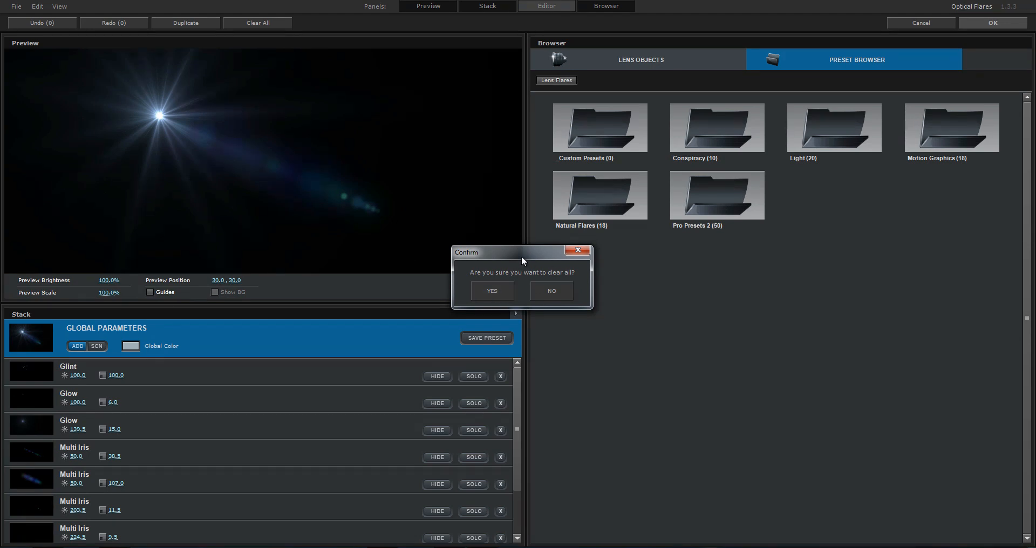
left_click(492, 292)
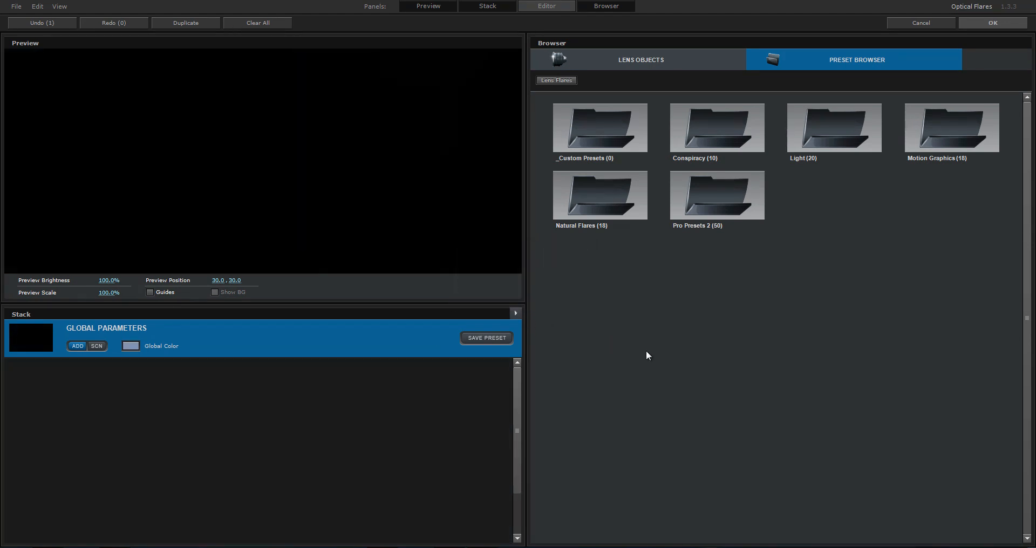
left_click(647, 64)
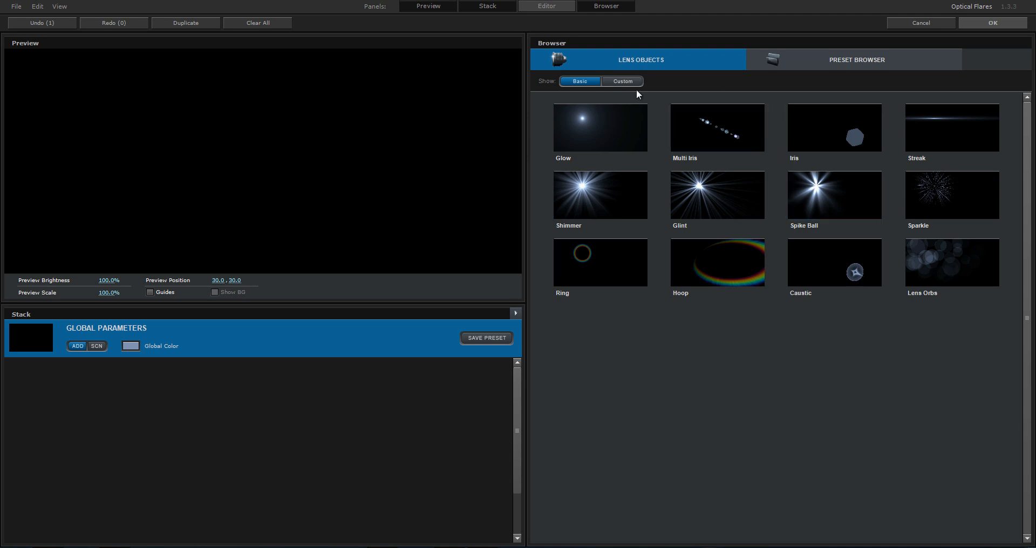
left_click(622, 82)
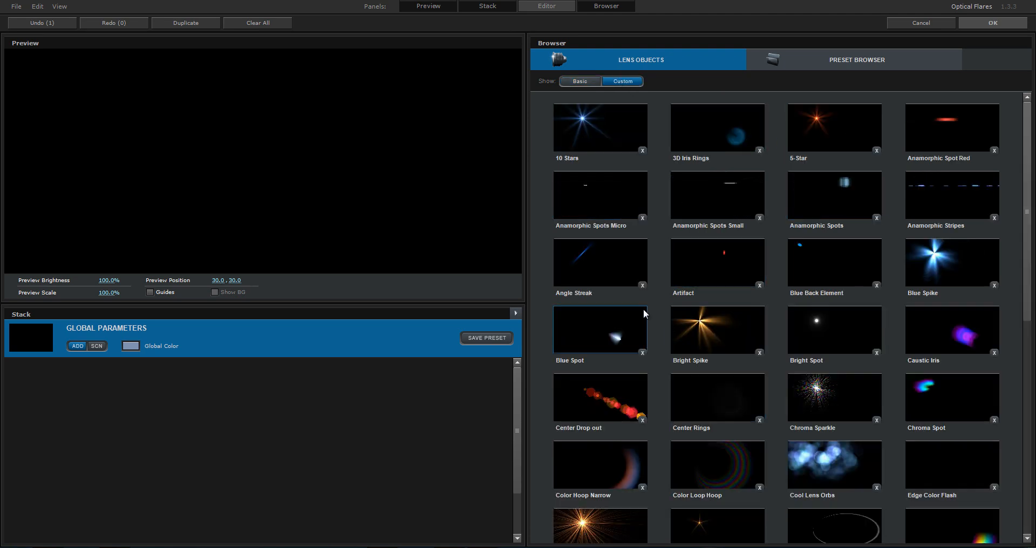
Try the Soft Stripe and Random Stripes lens objects in the flare and undo both additions.
scroll(700, 399, "down", 3)
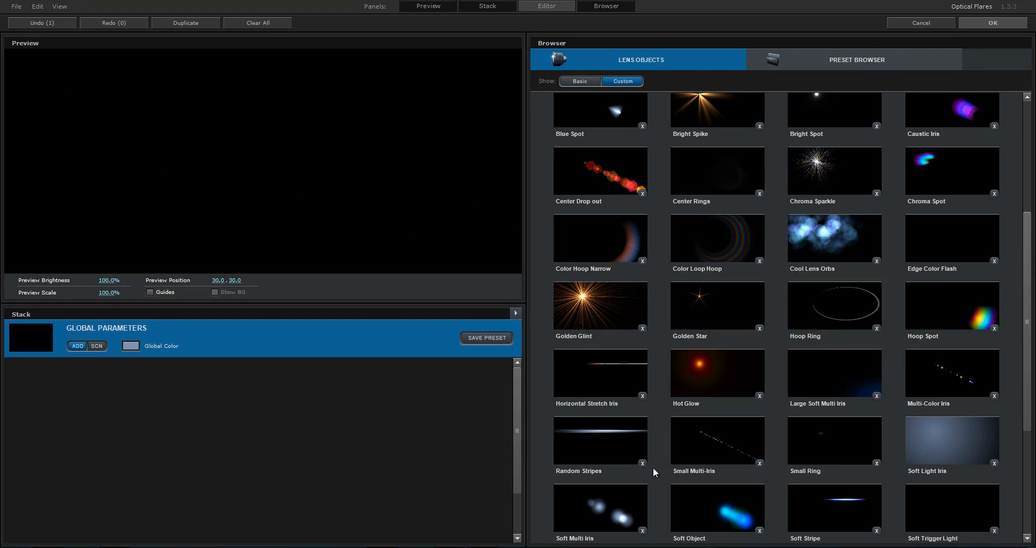
left_click(839, 522)
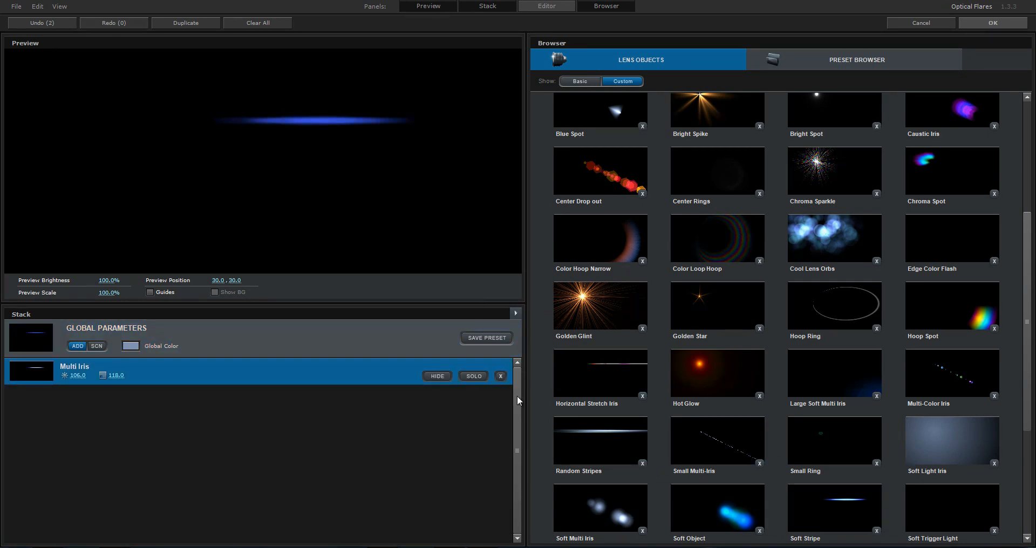
left_click(600, 440)
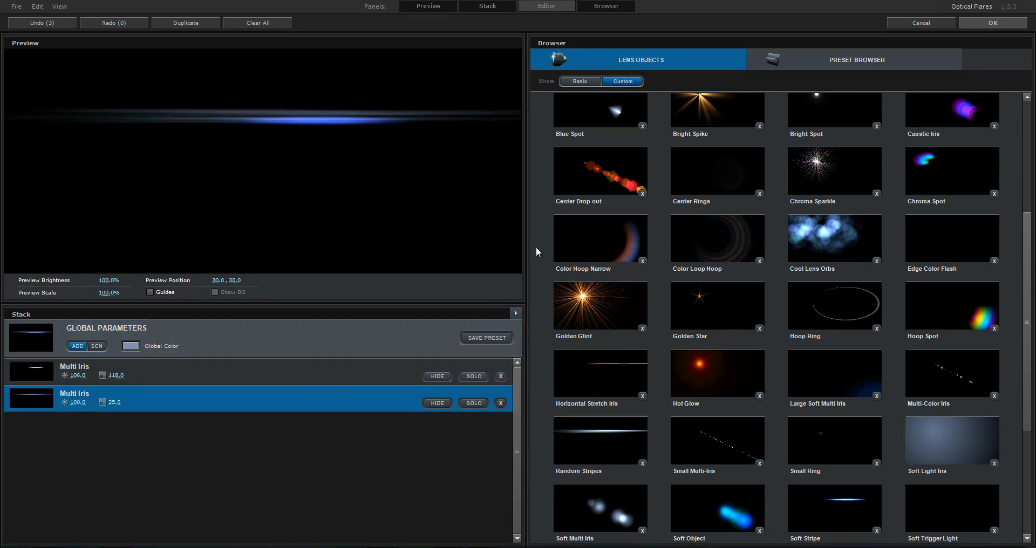
key("ctrl+z")
scroll(806, 394, "down", 1)
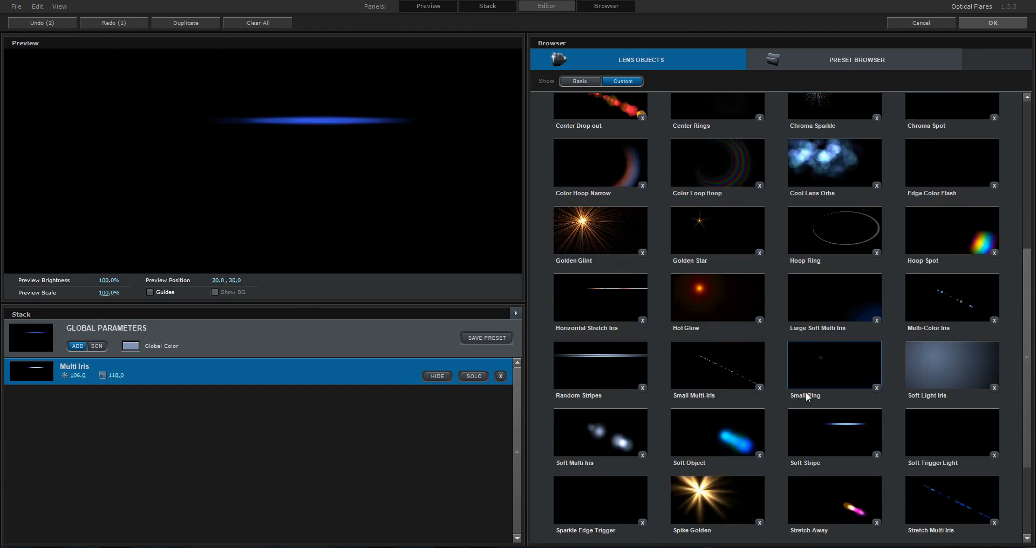
key("ctrl+z")
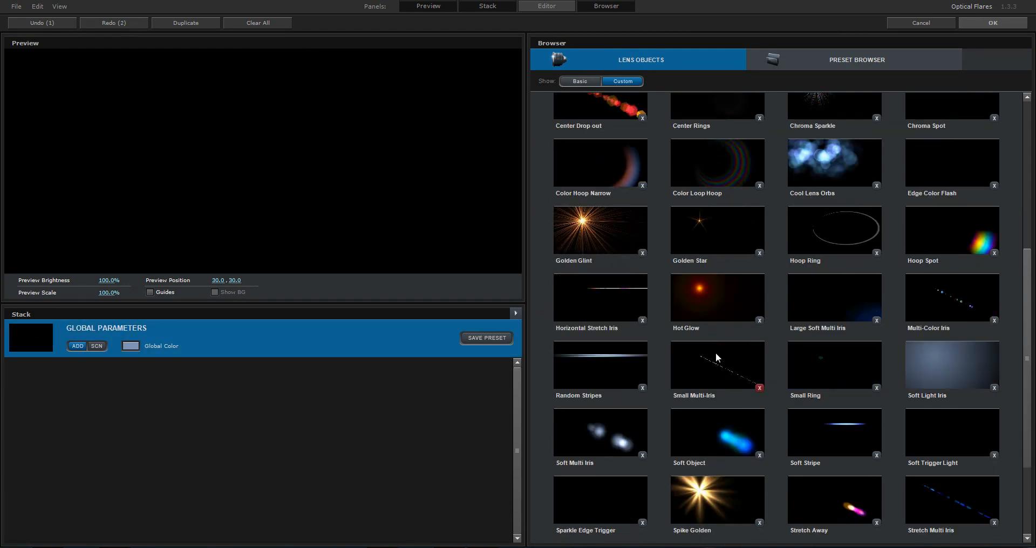
Add the Taper Streak lens object to the flare and move the preview position to about 46.2, 50.1.
scroll(767, 345, "up", 4)
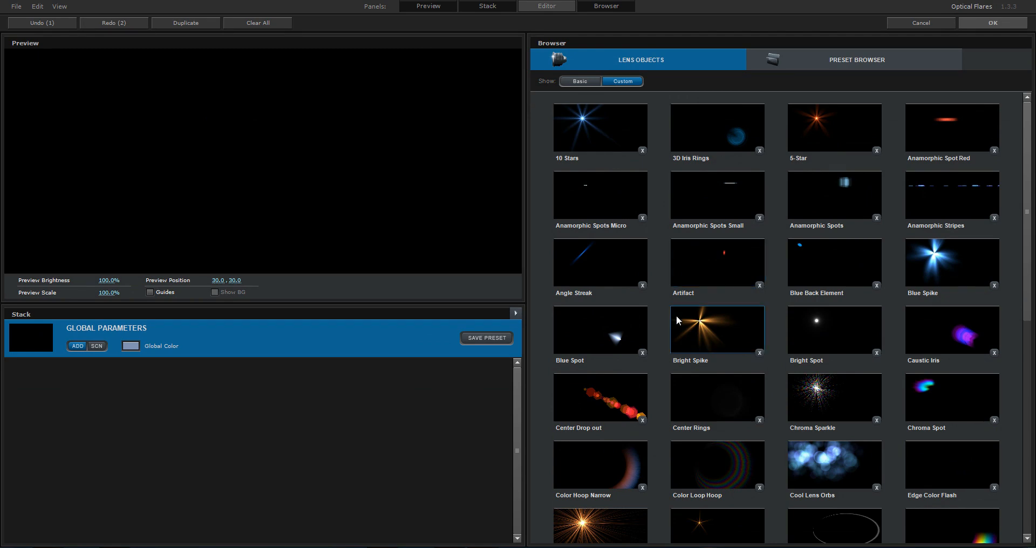
scroll(697, 319, "down", 6)
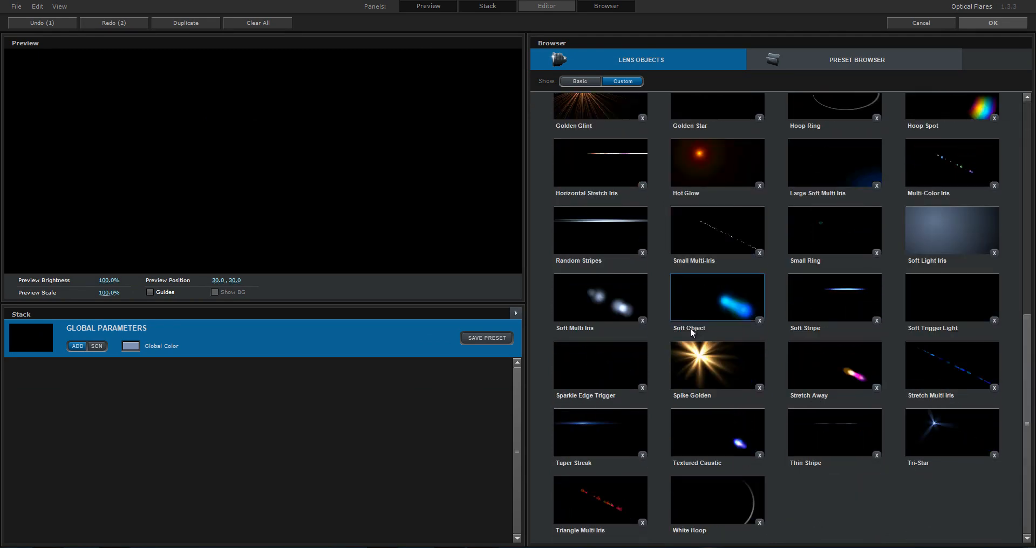
left_click(596, 438)
left_click_drag(174, 162, 244, 161)
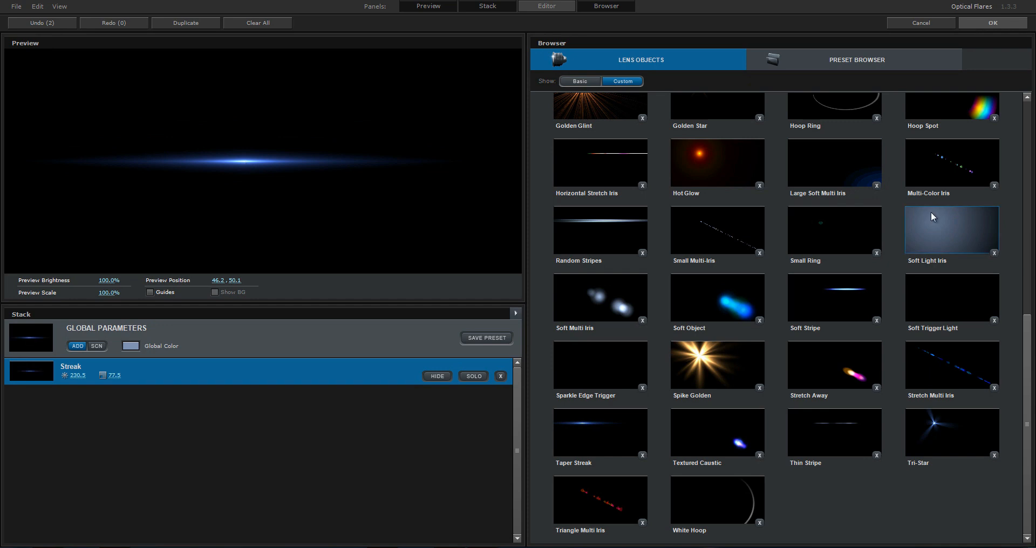
Add the Tri-Star lens object to the flare and set its scale to 16%.
left_click(933, 427)
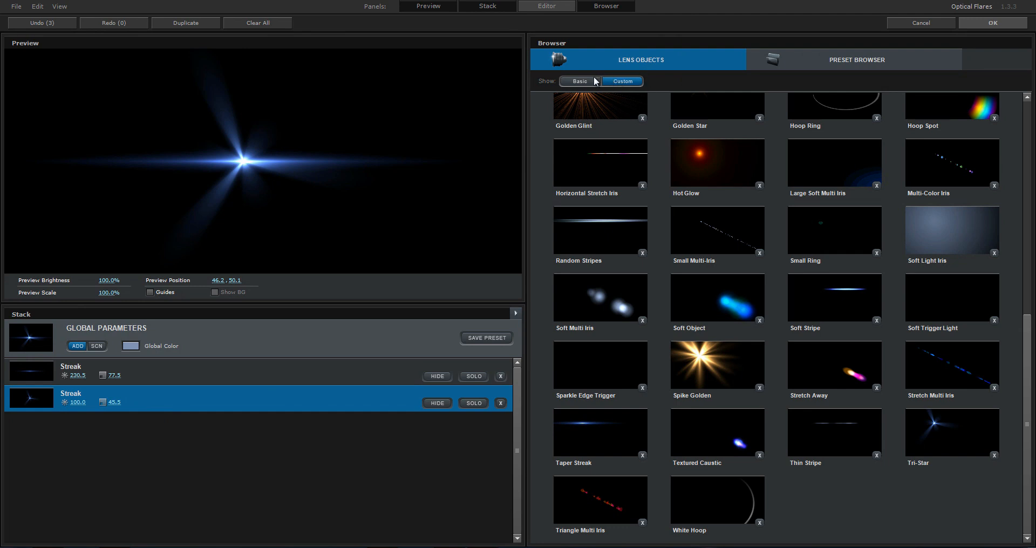
left_click(546, 6)
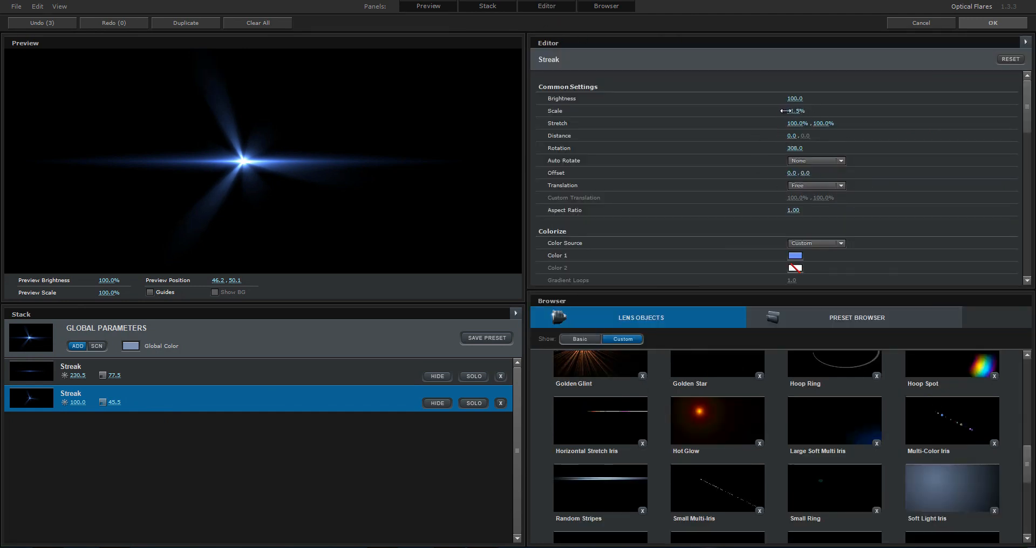
left_click_drag(785, 111, 765, 116)
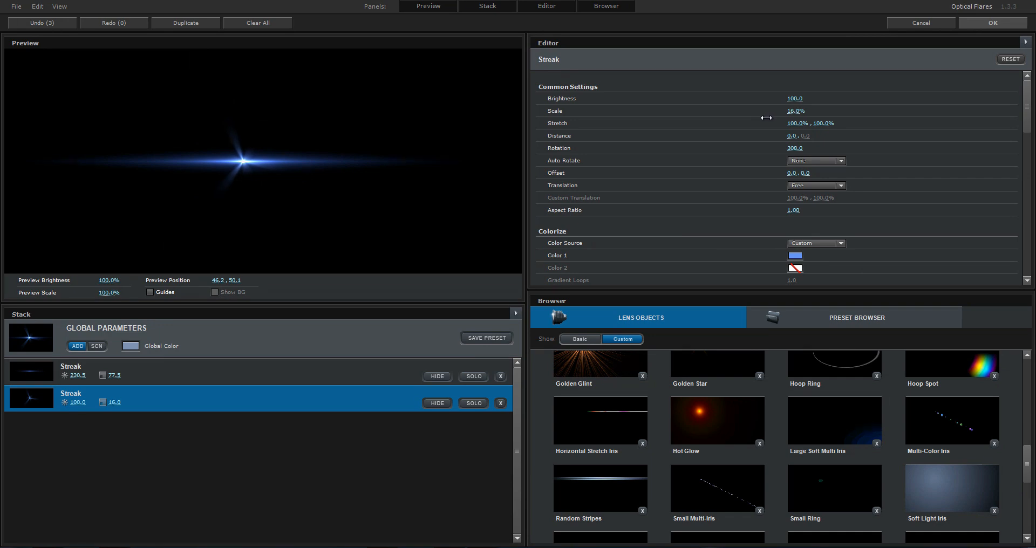
left_click_drag(765, 117, 768, 117)
left_click_drag(1028, 465, 1028, 519)
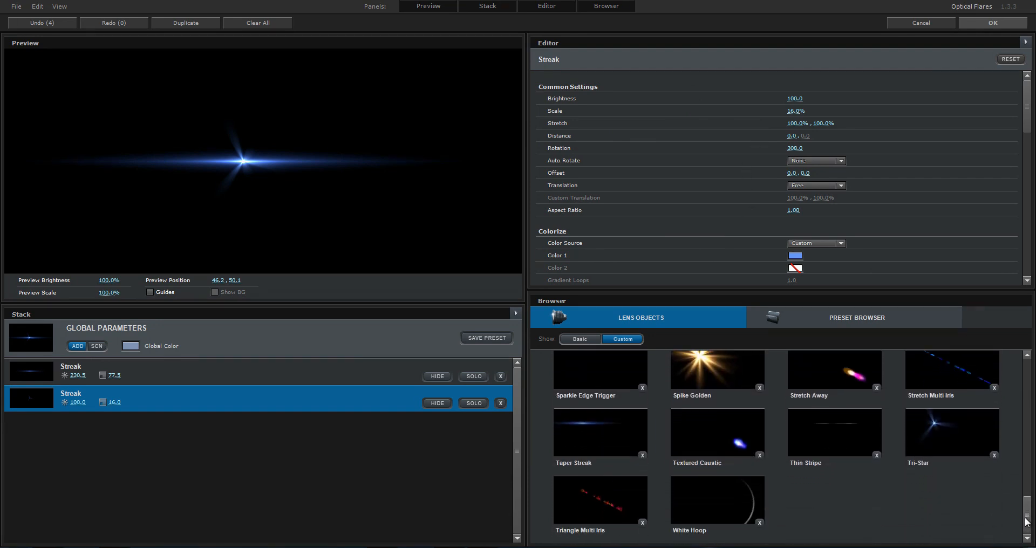
Try the Thin Stripe lens object in the flare and remove it from the stack.
left_click(824, 448)
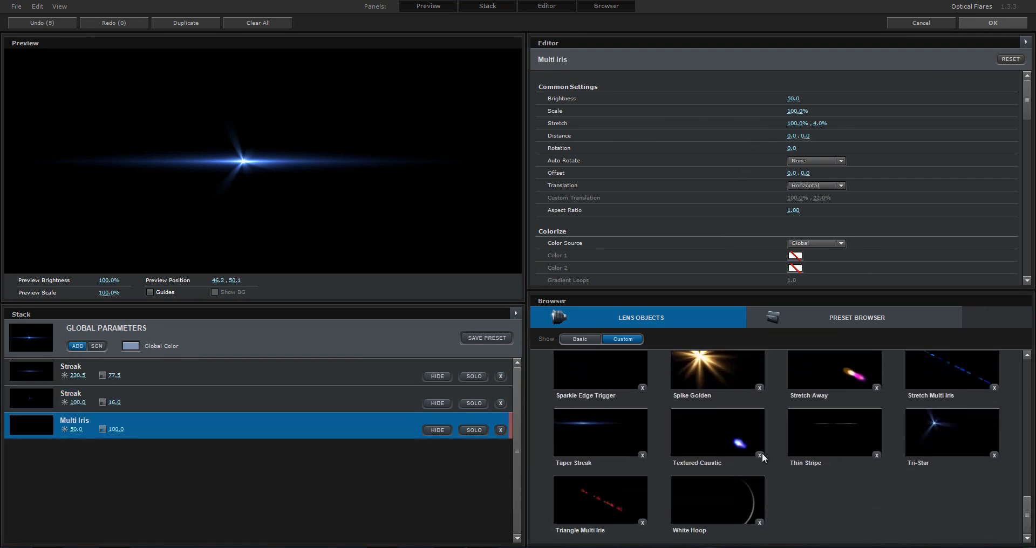
left_click(160, 403)
left_click(159, 425)
left_click_drag(905, 128, 504, 441)
left_click(500, 430)
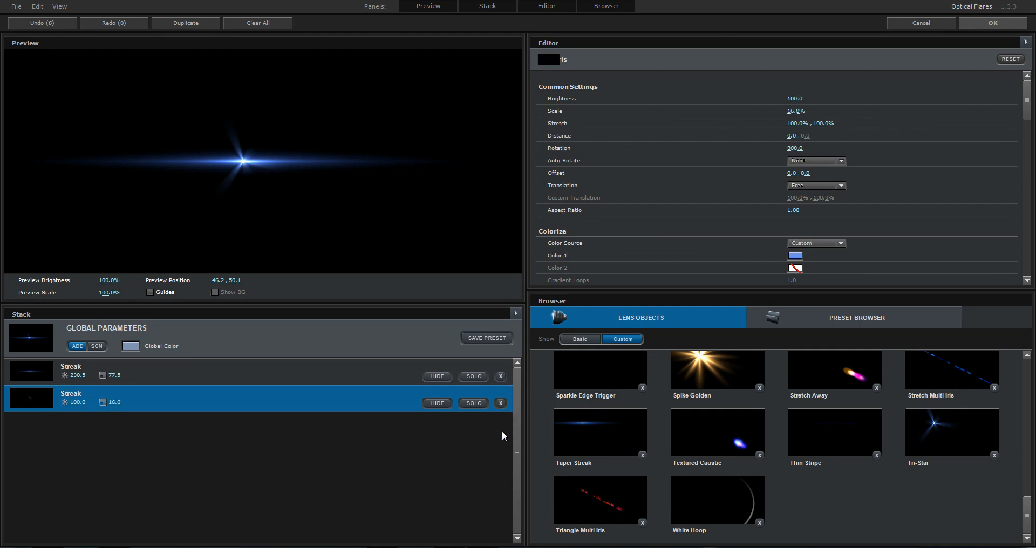
left_click(827, 431)
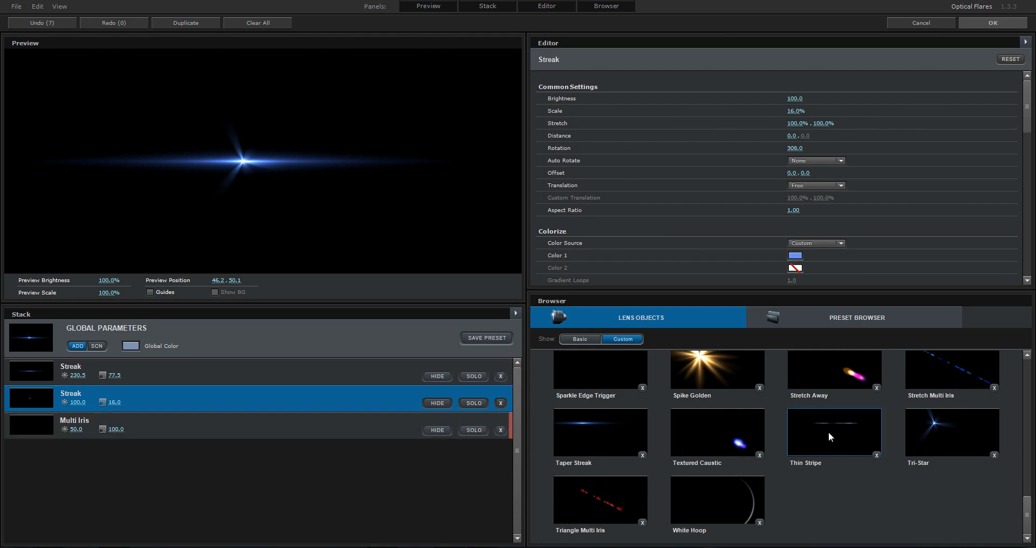
left_click(501, 430)
Add the Random Stripes lens object to the flare, set its stretch to 141% by 9%, and apply the flare setup.
scroll(782, 455, "up", 1)
scroll(781, 452, "up", 6)
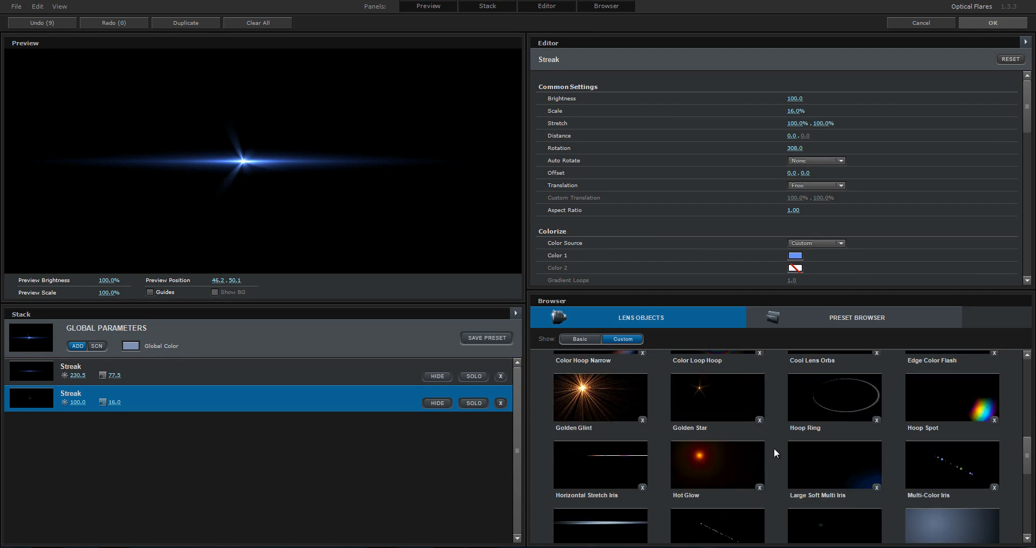
scroll(773, 448, "down", 3)
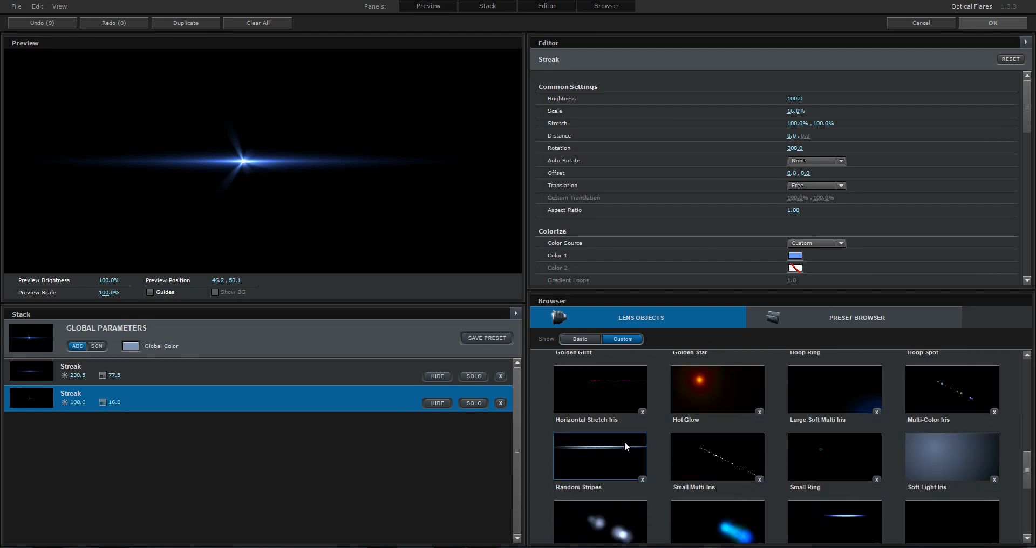
left_click(621, 449)
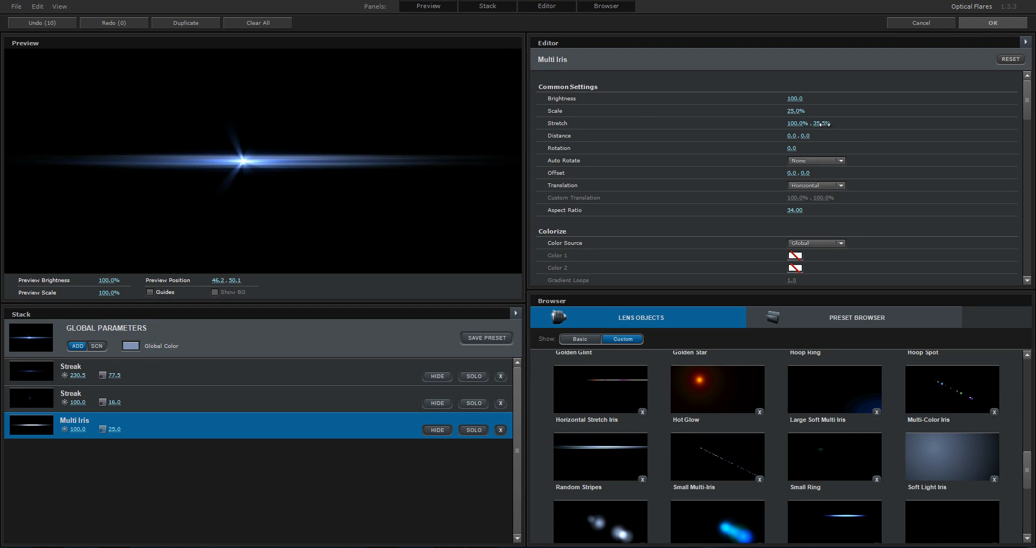
mouse_move(832, 125)
left_mouse_down()
mouse_move(880, 130)
mouse_move(820, 124)
mouse_move(1022, 134)
left_mouse_up()
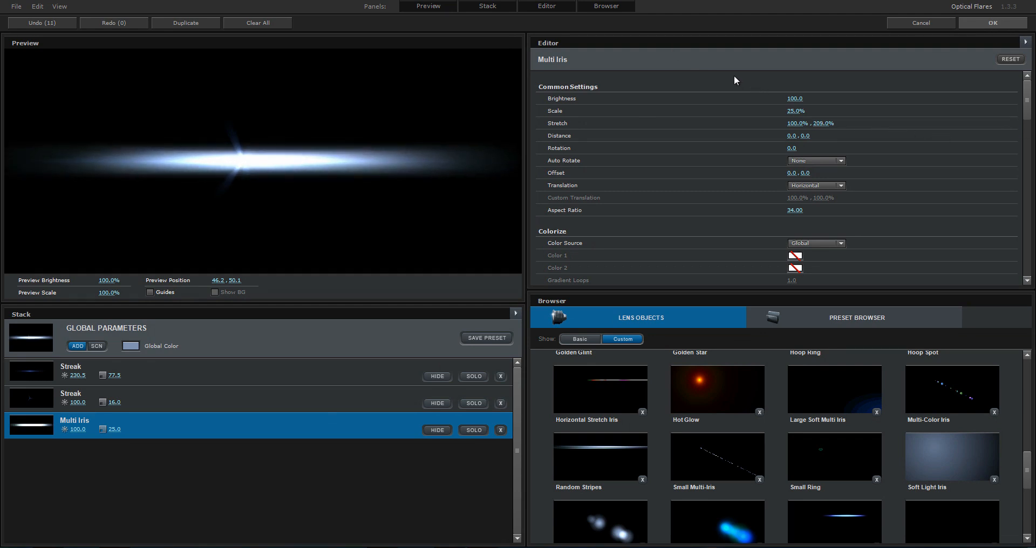
mouse_move(798, 123)
left_mouse_down()
mouse_move(750, 125)
mouse_move(836, 126)
mouse_move(628, 147)
left_mouse_up()
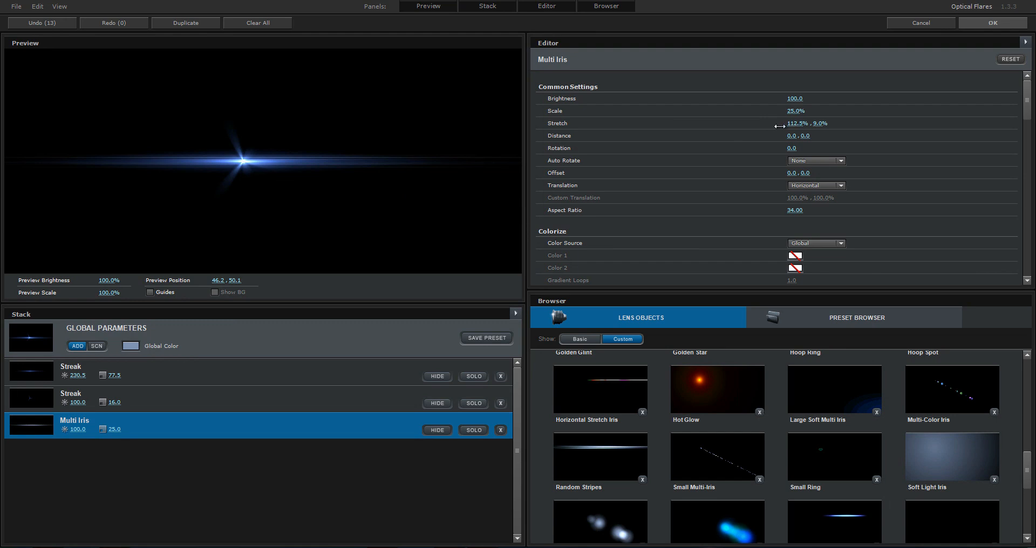
mouse_move(779, 126)
left_mouse_down()
mouse_move(726, 130)
mouse_move(816, 127)
left_mouse_up()
left_click_drag(278, 196, 259, 182)
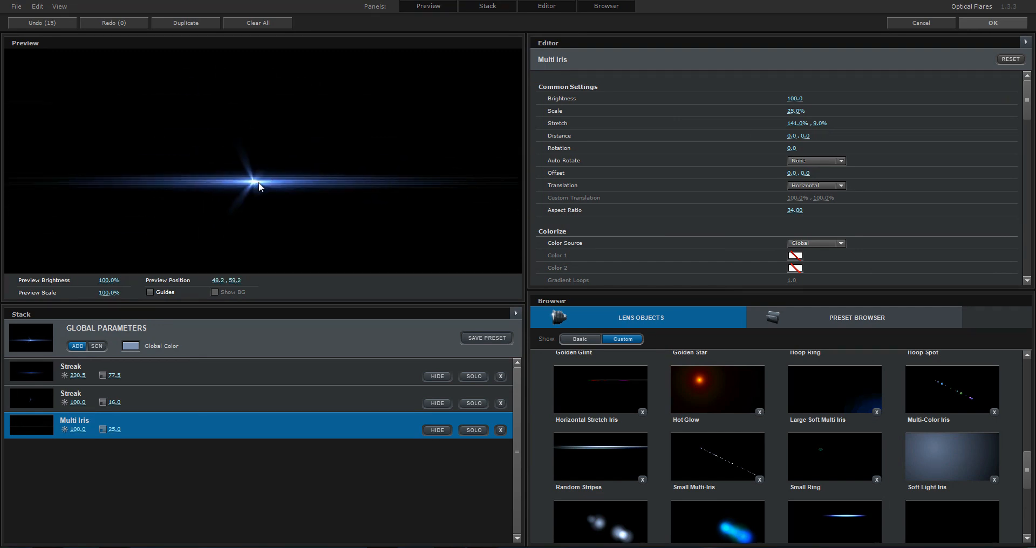
left_click(994, 23)
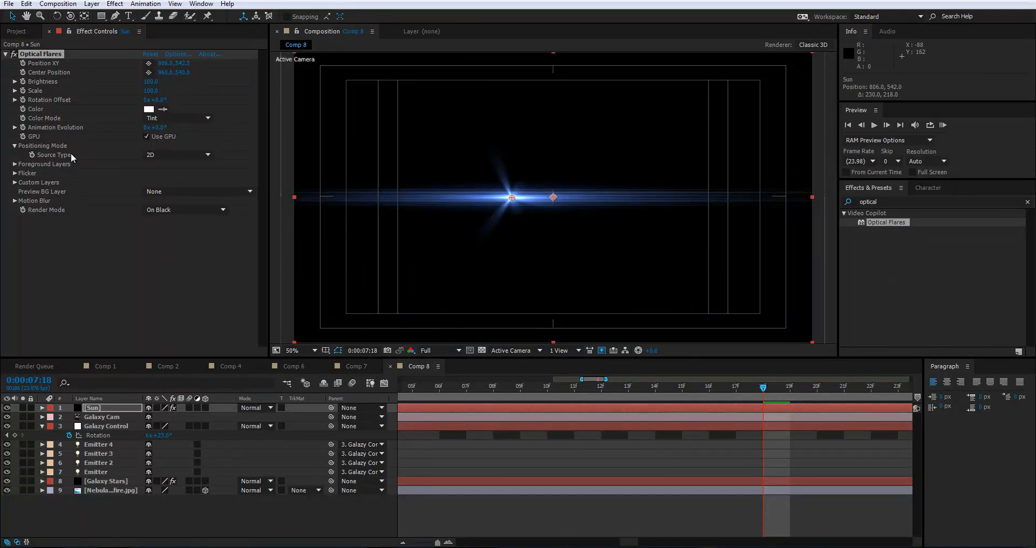
Set the positioning source type of the Sun layer's Optical Flares effect to Track Lights.
left_click(183, 156)
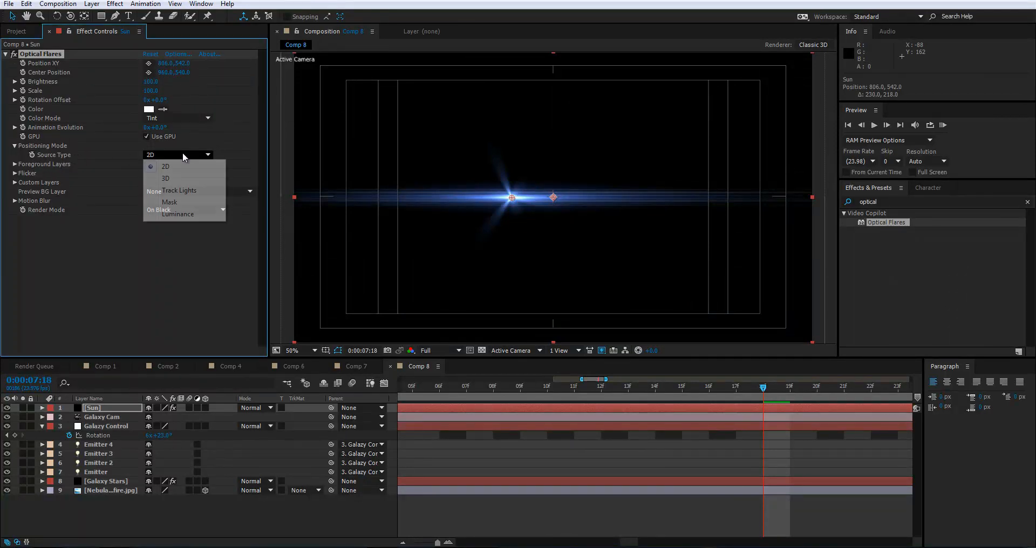
left_click(179, 190)
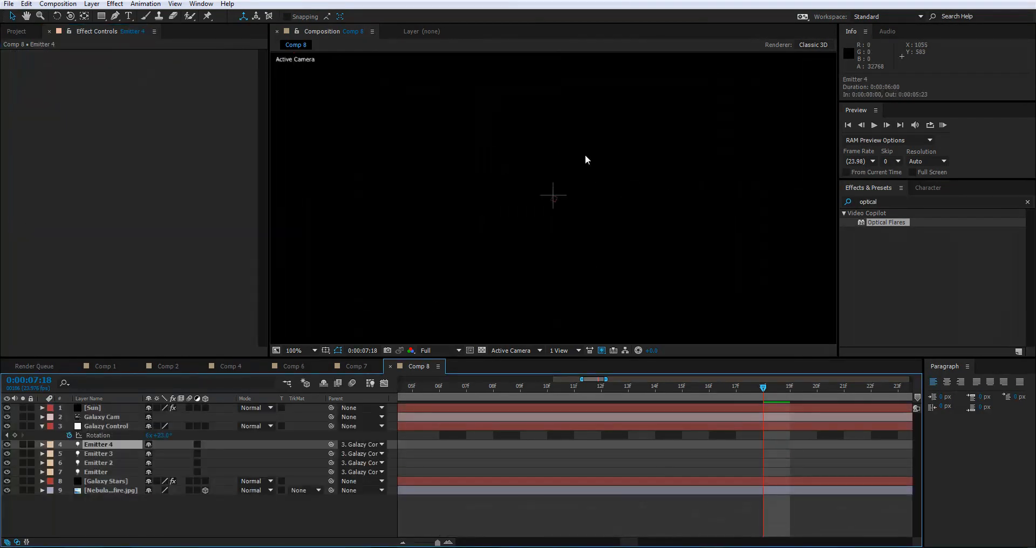
scroll(545, 212, "down", 4)
scroll(549, 212, "up", 2)
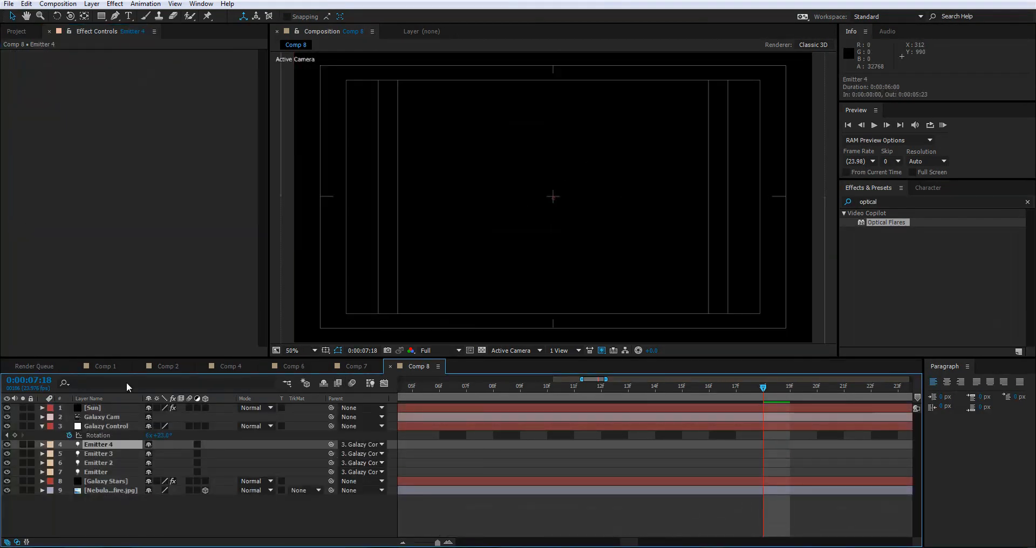
Create a new white point light named Sun with no falloff.
left_click(93, 4)
mouse_move(106, 16)
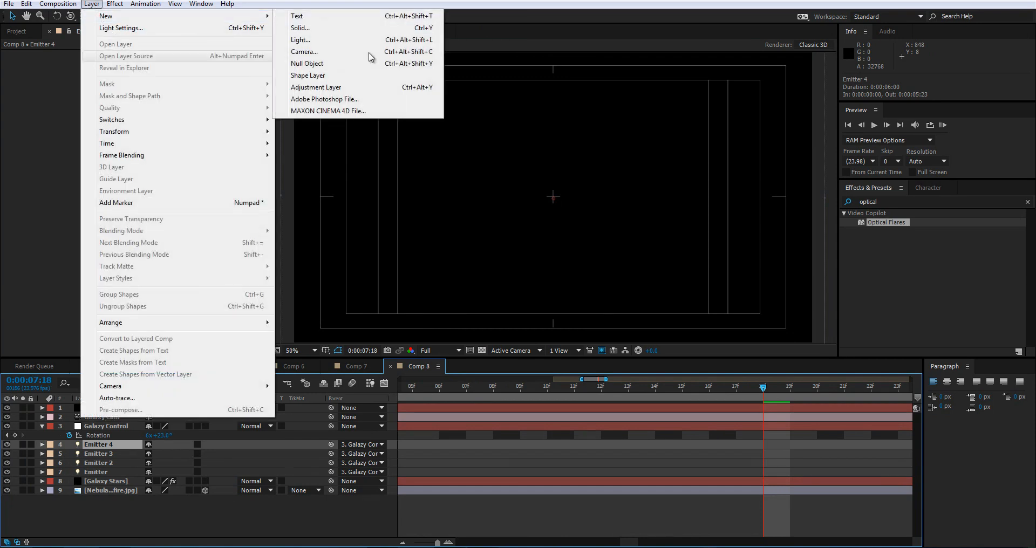
left_click(316, 43)
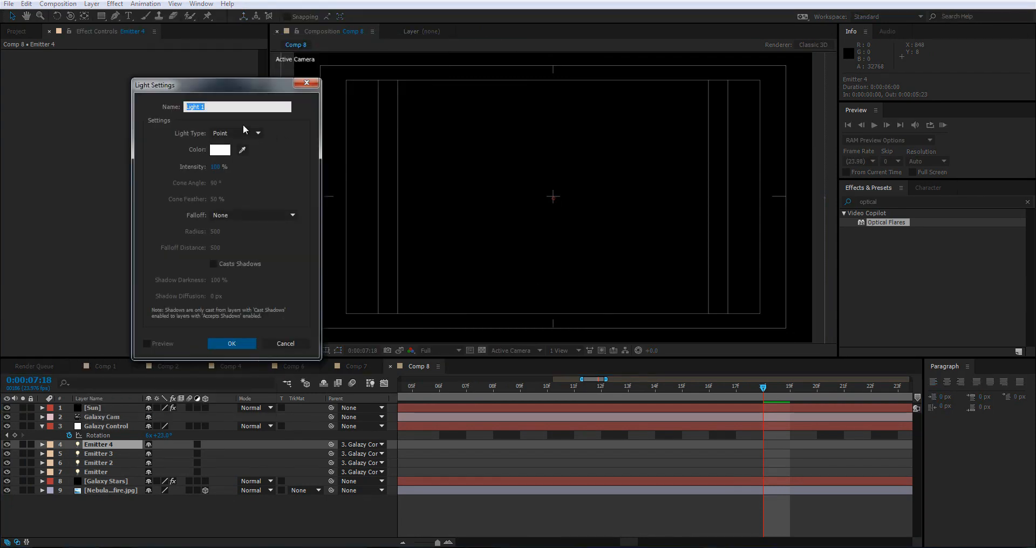
type("Sun")
key("Return")
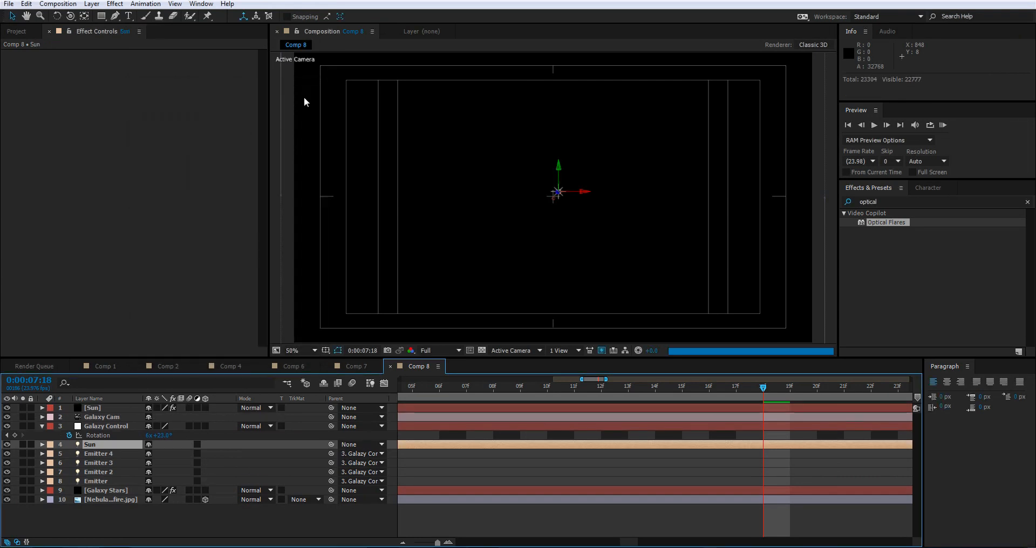
Set both the scale and the brightness of the Sun solid's Optical Flares effect to 100.
left_click(118, 409)
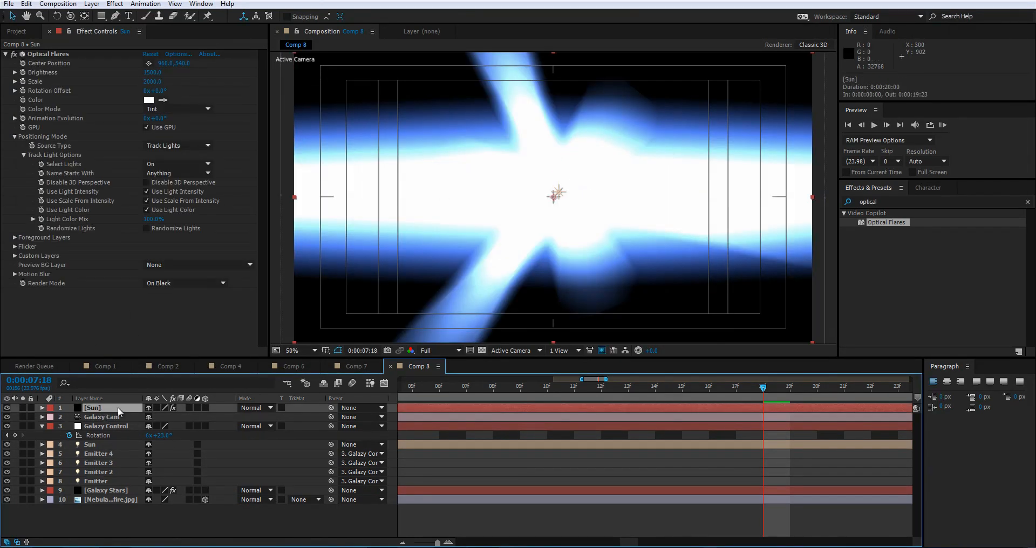
left_click(154, 82)
type("10")
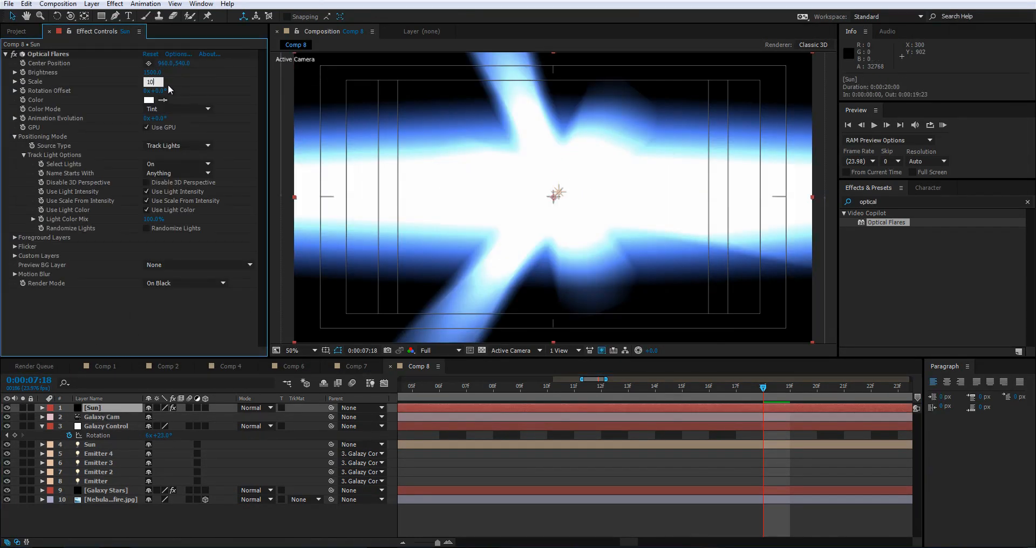
type("0")
key("Return")
left_click(152, 72)
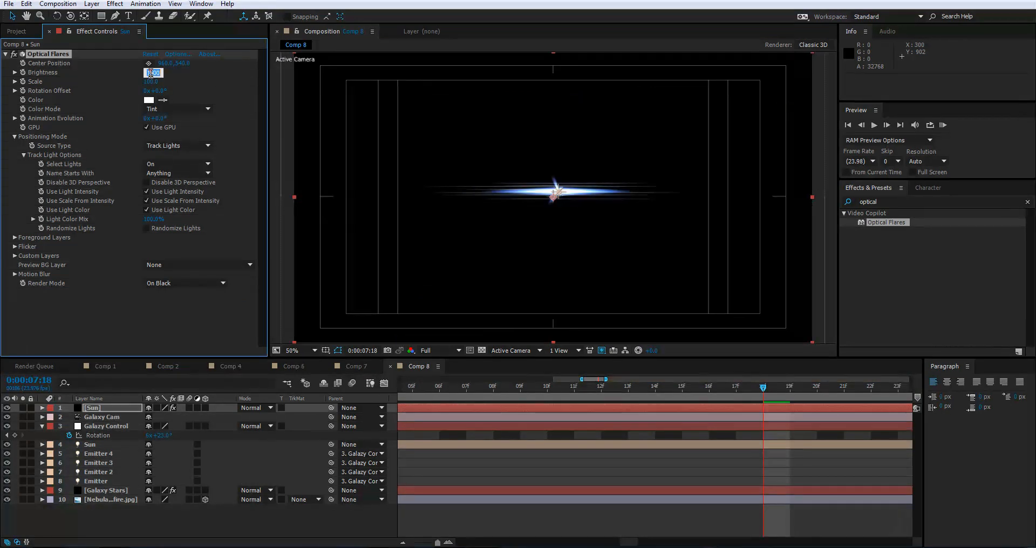
type("100")
key("Return")
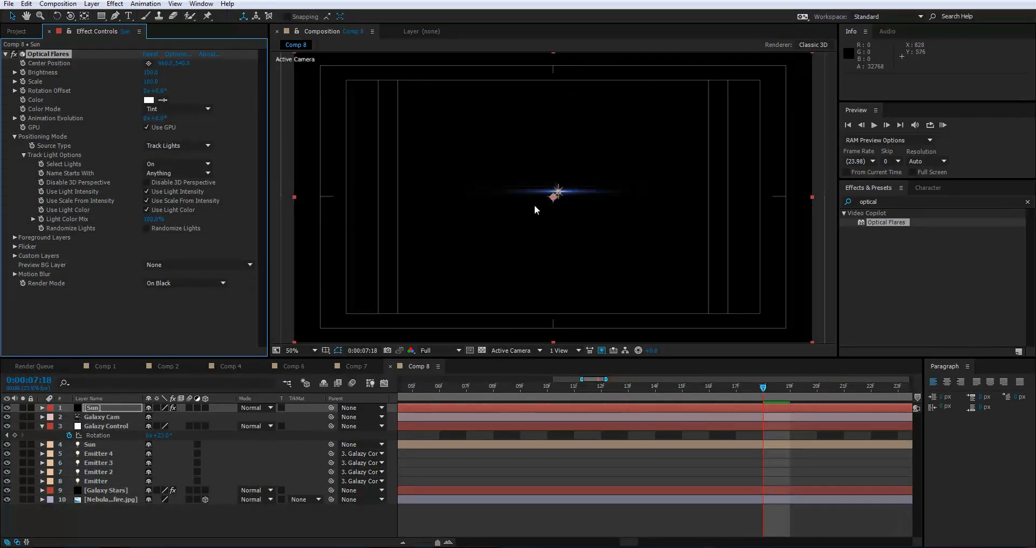
Move the Sun light along its X and Y axes onto the centre of the composition.
scroll(535, 209, "up", 6)
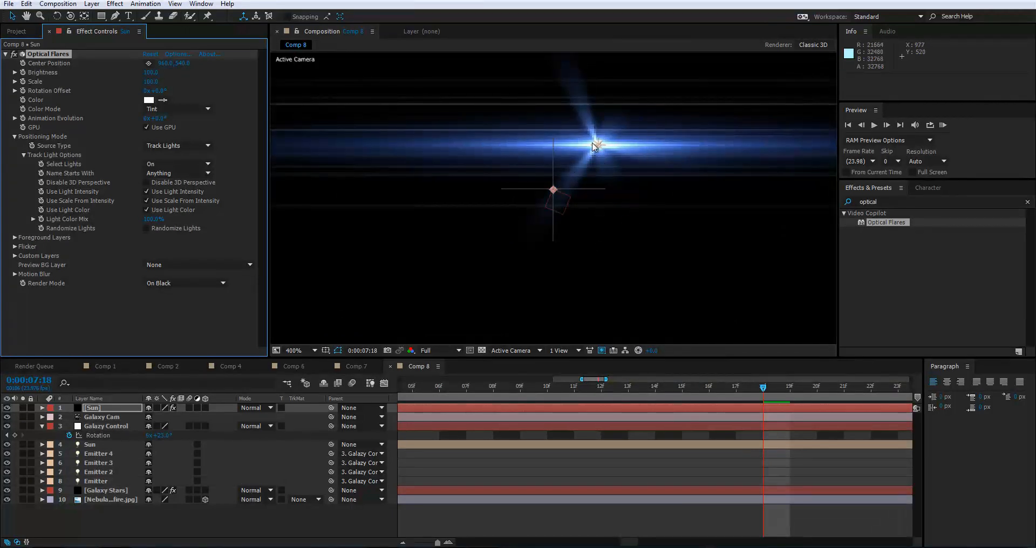
scroll(529, 178, "down", 6)
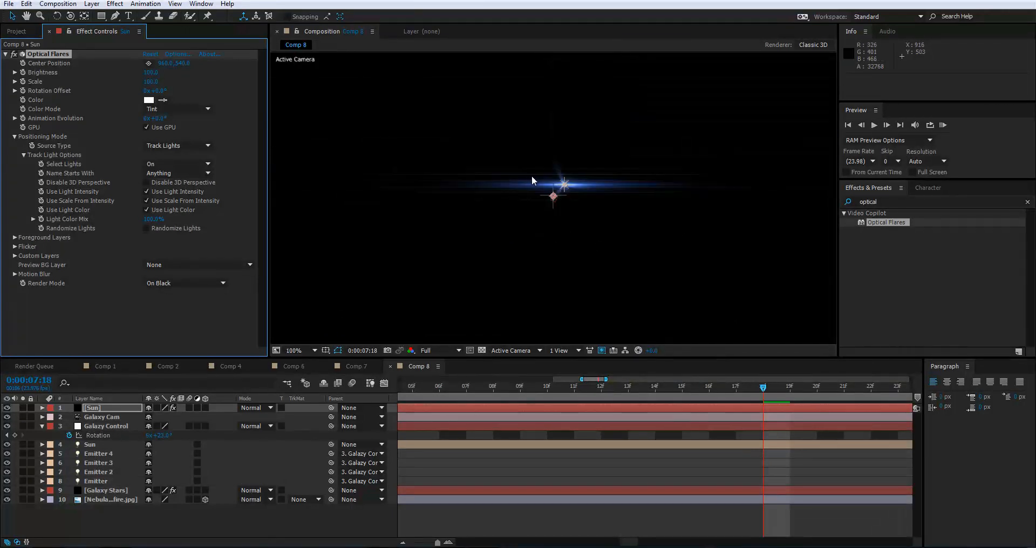
scroll(557, 195, "up", 2)
left_click(101, 444)
key("period")
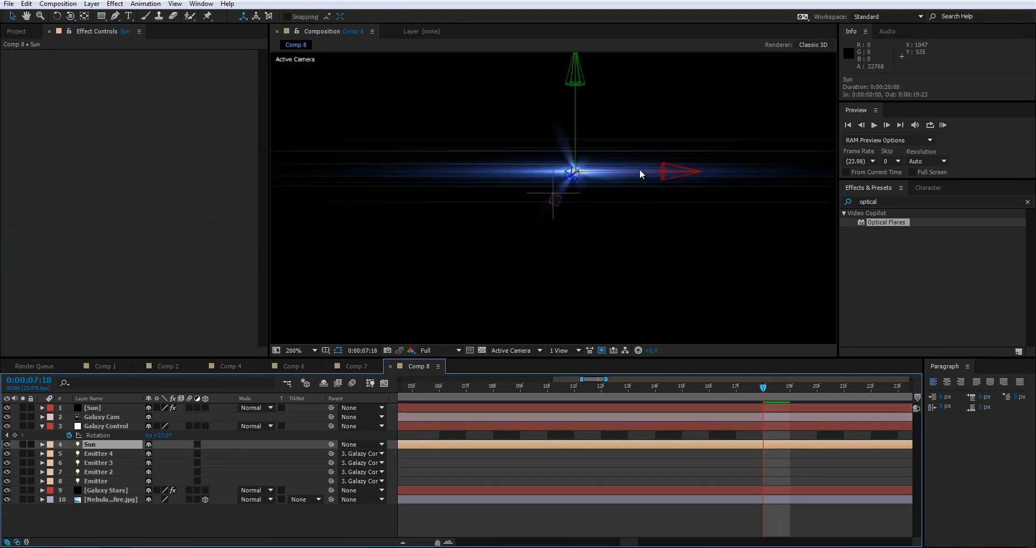
left_click_drag(664, 172, 575, 191)
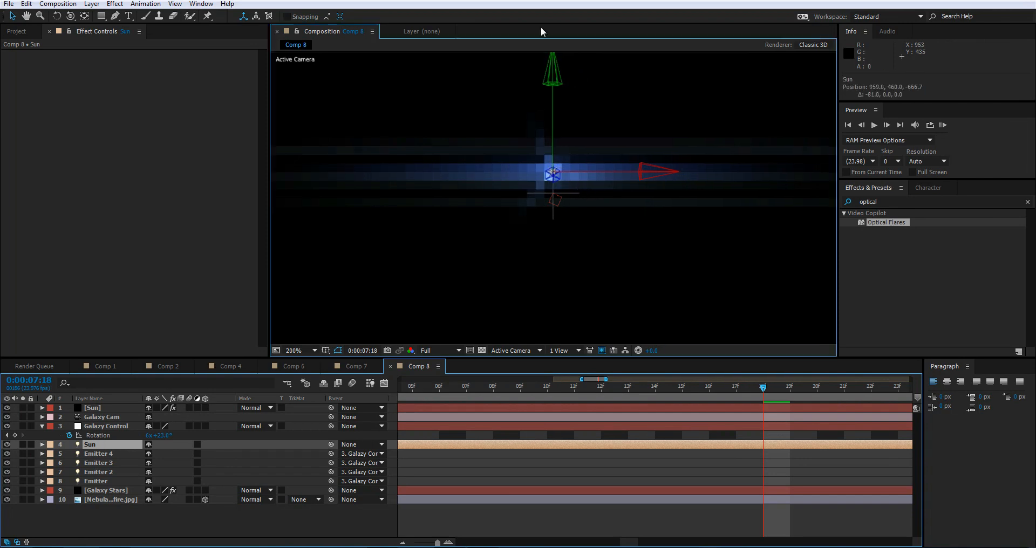
left_click_drag(554, 95, 556, 154)
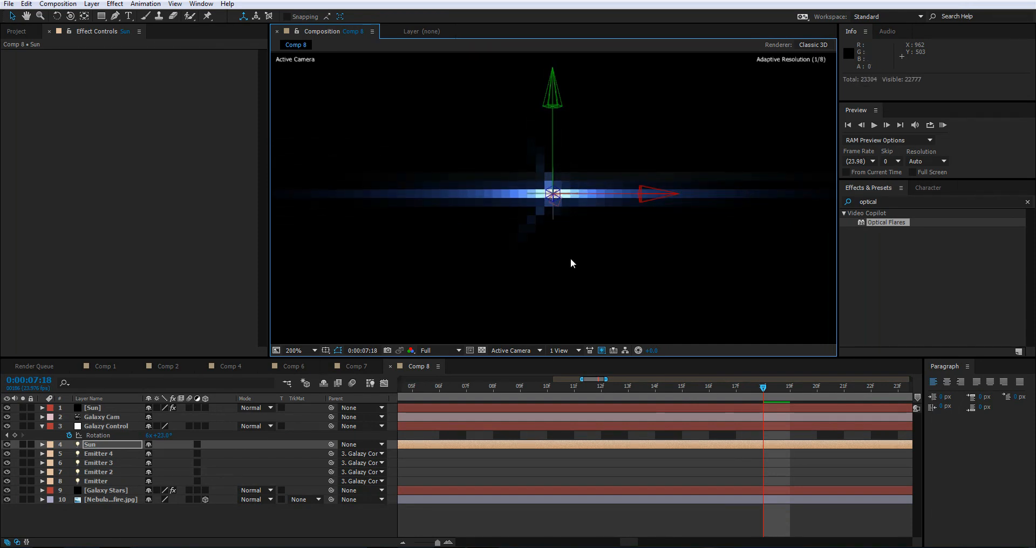
Set the blending mode of the Sun solid layer to Screen.
key("comma")
key("comma")
key("comma")
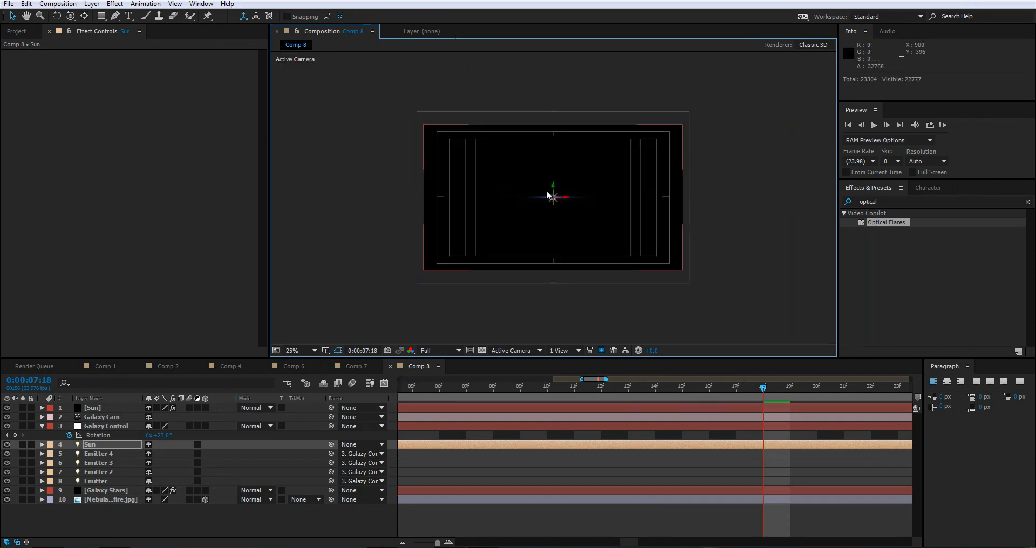
key("period")
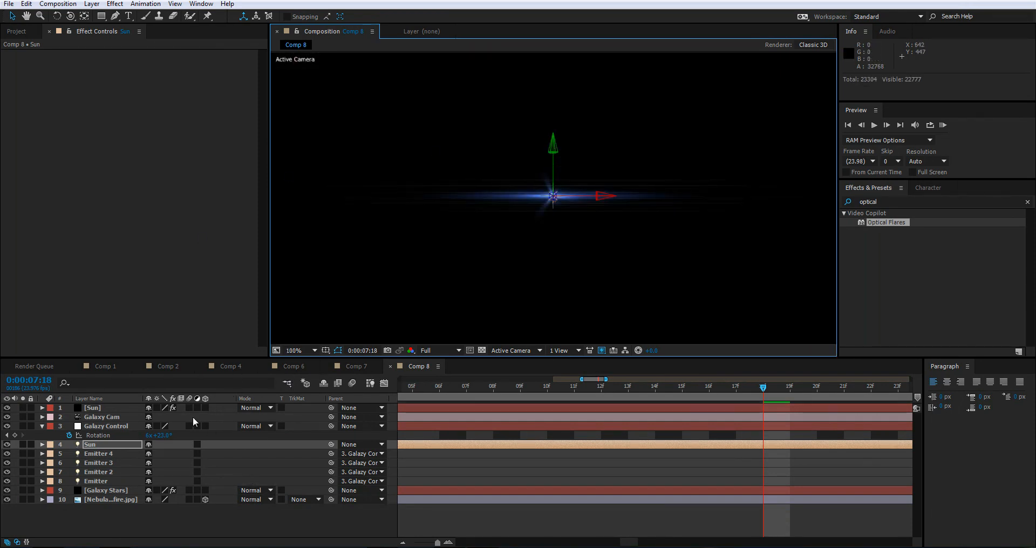
left_click(105, 409)
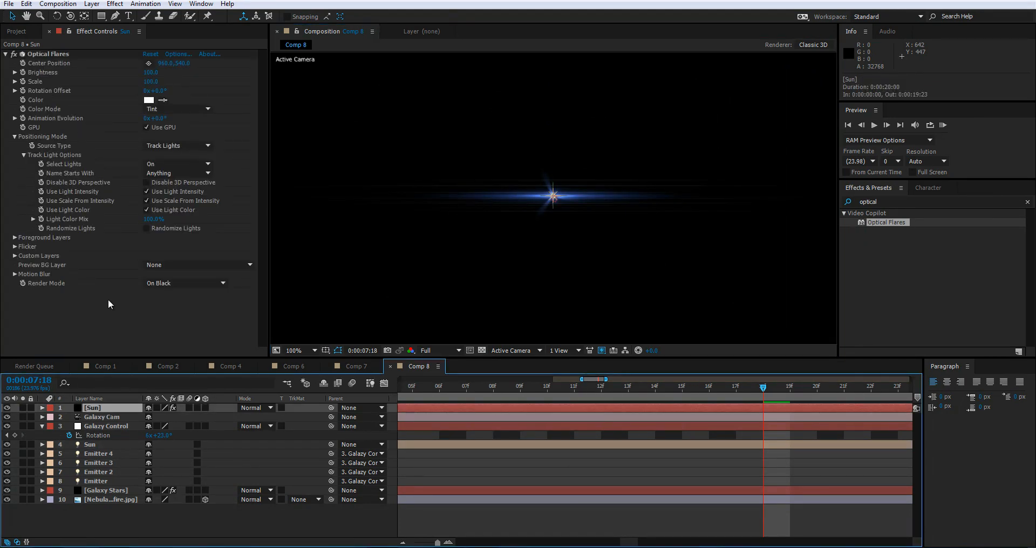
left_click(261, 410)
left_click(316, 215)
Increase the scale of the Sun solid's Optical Flares effect to more than 400 so the flare spans the galaxy.
key("comma")
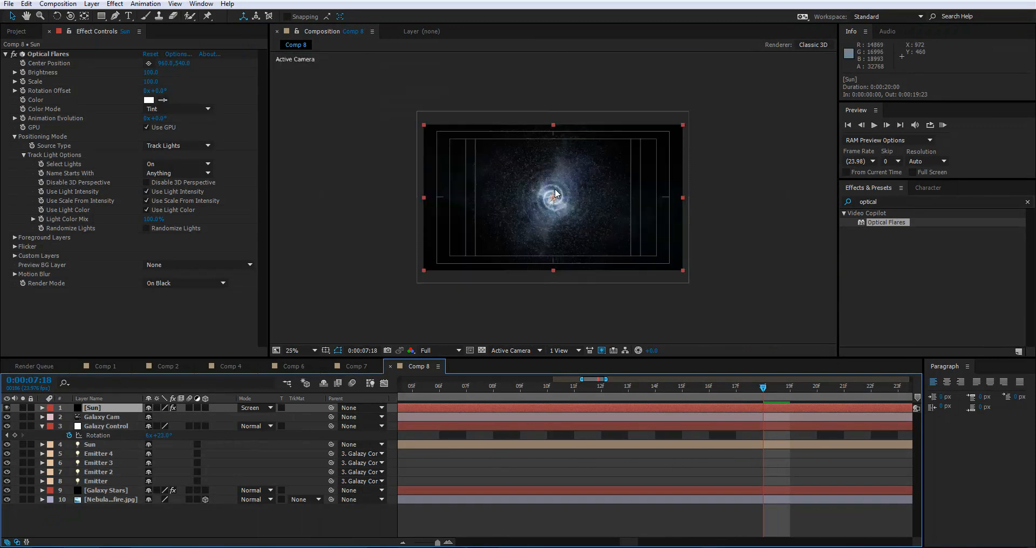
key("period")
key("comma")
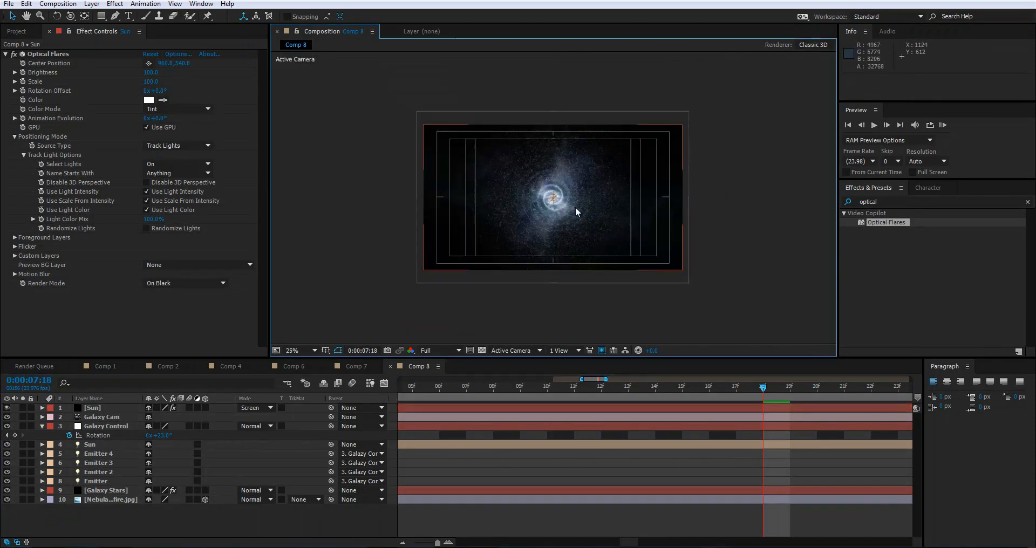
left_click(771, 215)
key("slash")
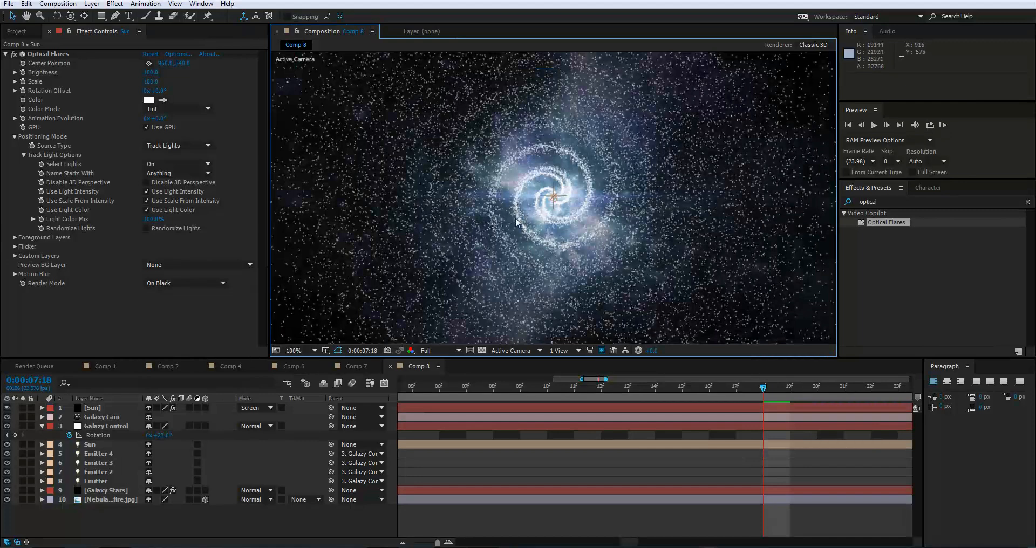
key("period")
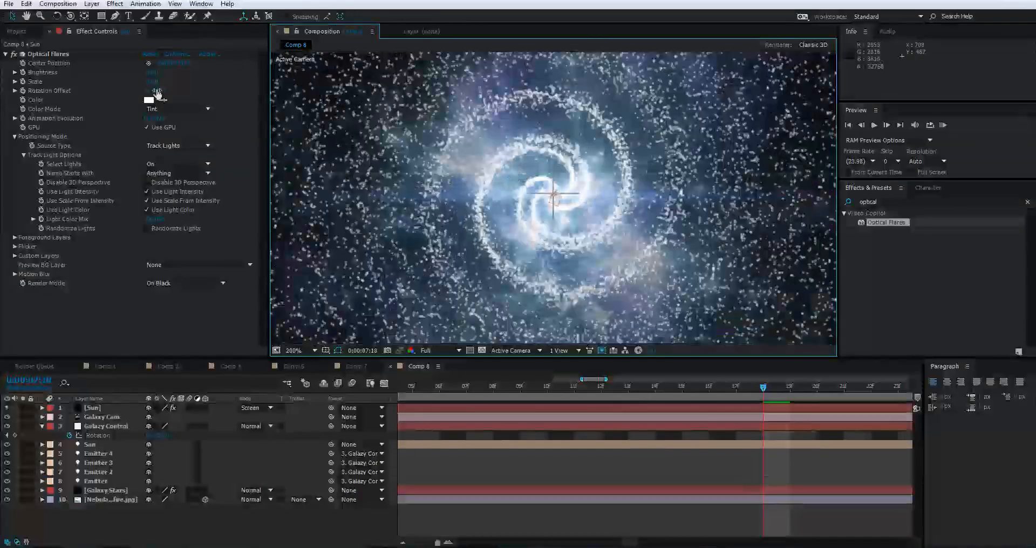
left_click_drag(157, 81, 186, 86)
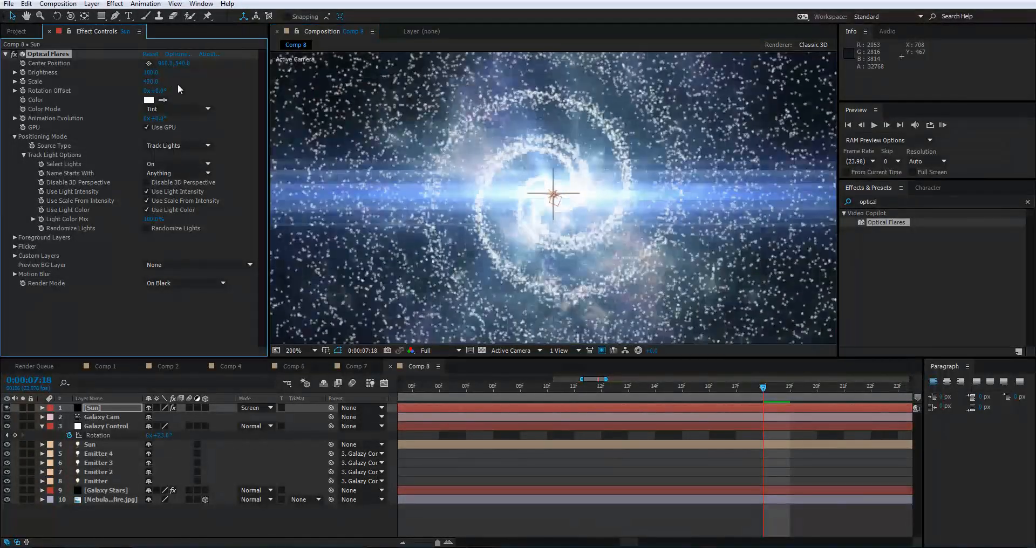
scroll(464, 157, "down", 2)
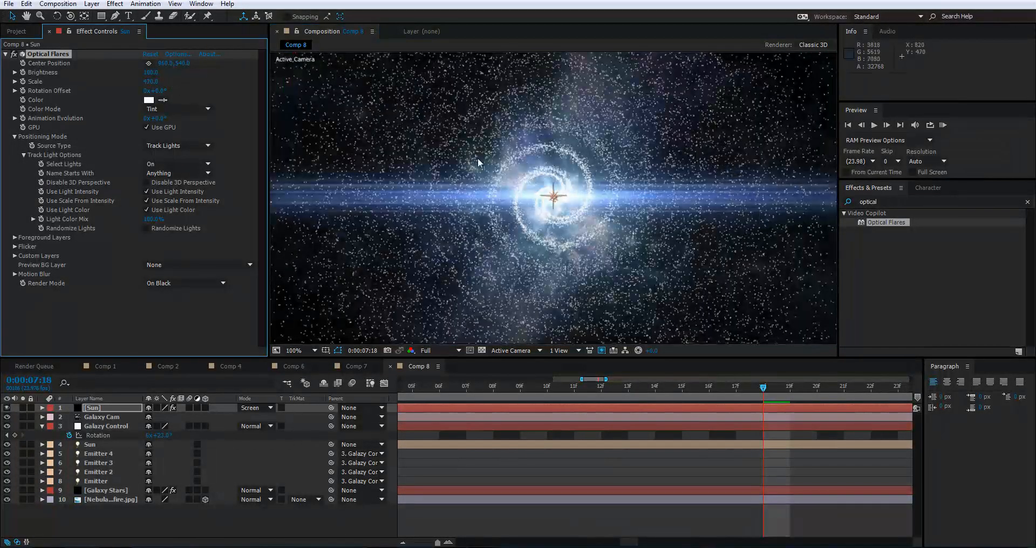
scroll(475, 160, "down", 4)
scroll(577, 170, "up", 2)
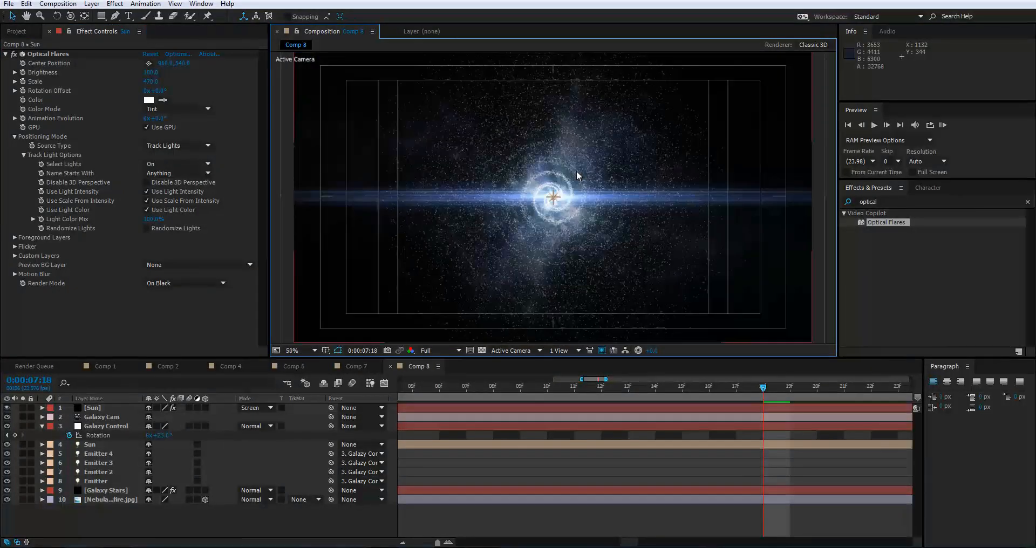
Tone down the Sun solid's Optical Flares effect so its streak across the galaxy is thinner and dimmer.
scroll(577, 171, "down", 1)
scroll(576, 171, "up", 3)
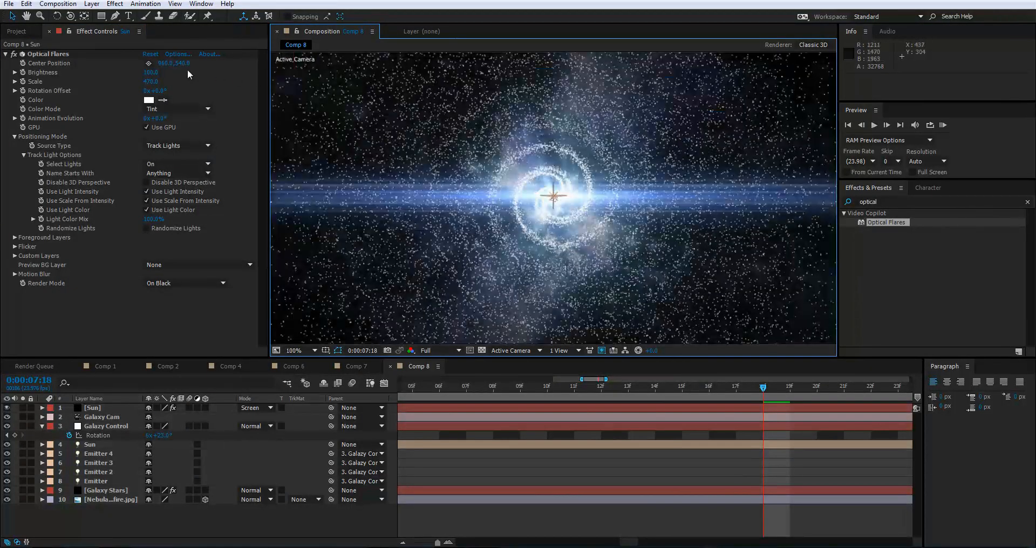
left_click(48, 54)
mouse_move(154, 72)
left_mouse_down()
mouse_move(168, 71)
mouse_move(150, 88)
mouse_move(137, 81)
left_mouse_up()
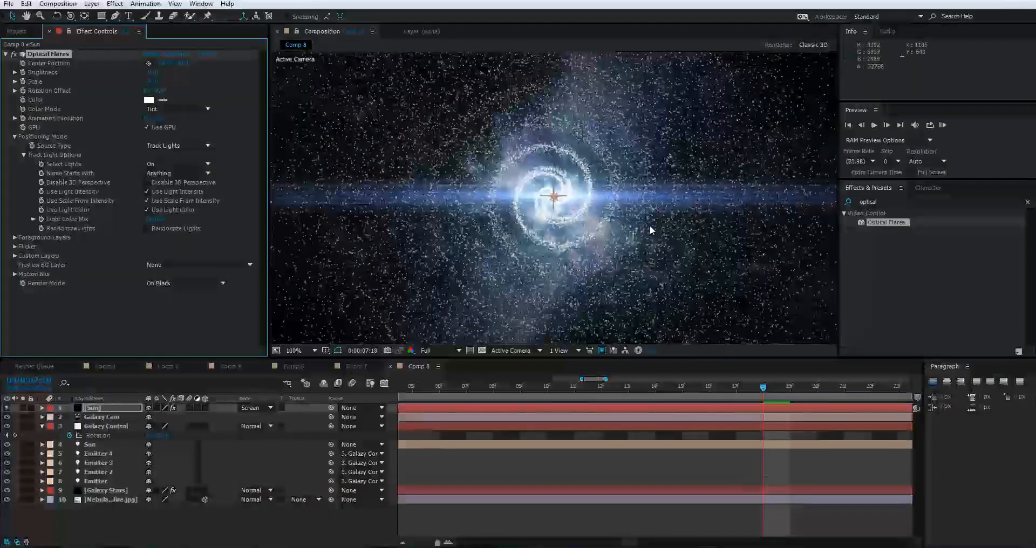
key("comma")
key("comma")
key("comma")
key("period")
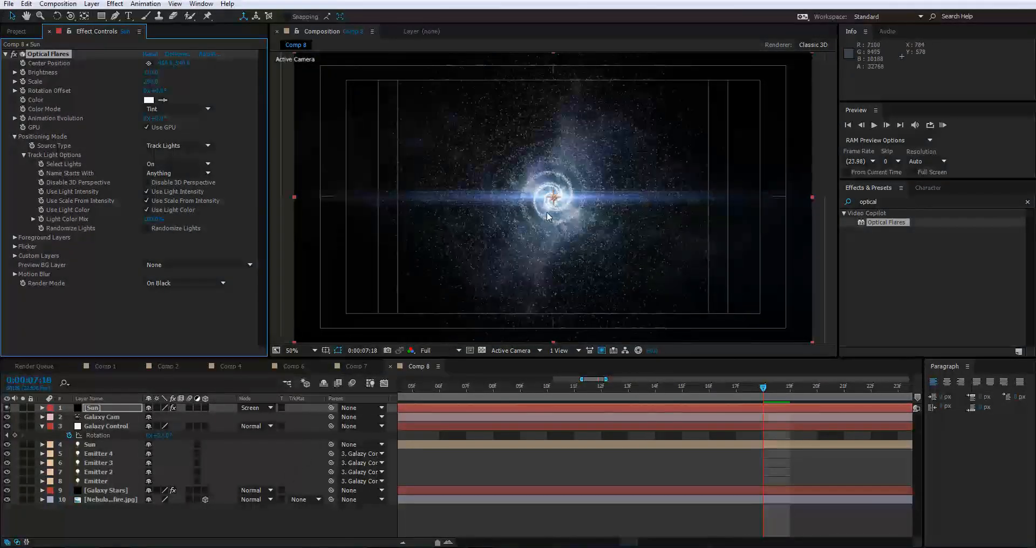
Push the nebula image layer back in depth to a Z position of about 1682.
left_click(114, 499)
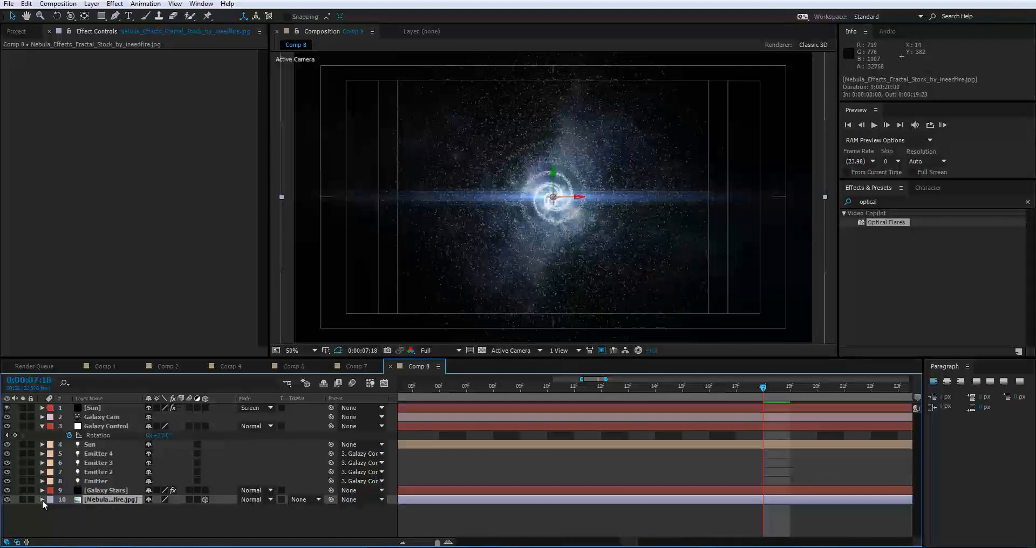
left_click(42, 499)
left_click(51, 509)
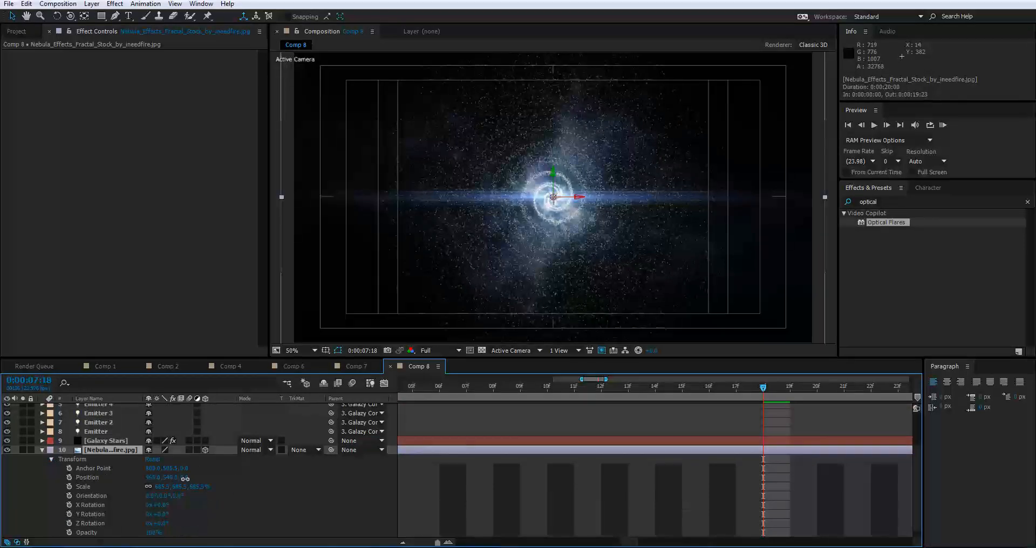
left_click_drag(185, 479, 755, 510)
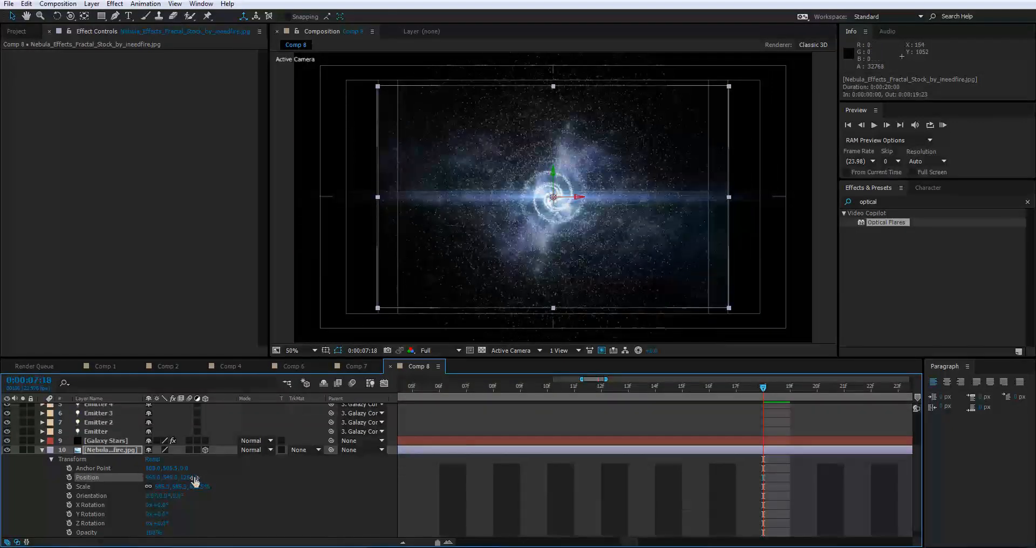
left_click_drag(192, 478, 488, 470)
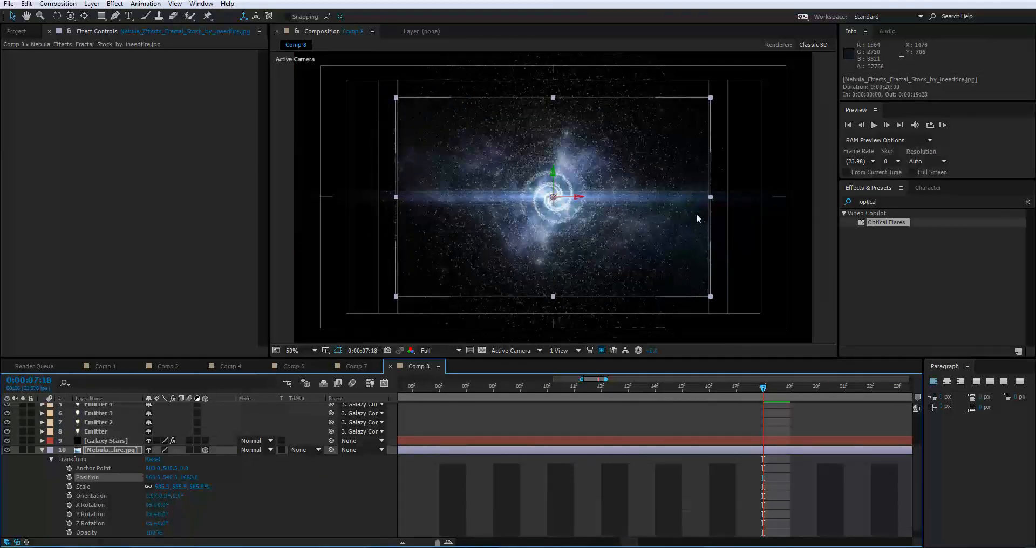
Scale the nebula image layer up to about 1139% so it covers the whole composition frame.
scroll(662, 207, "down", 2)
scroll(593, 197, "up", 2)
scroll(662, 300, "down", 4)
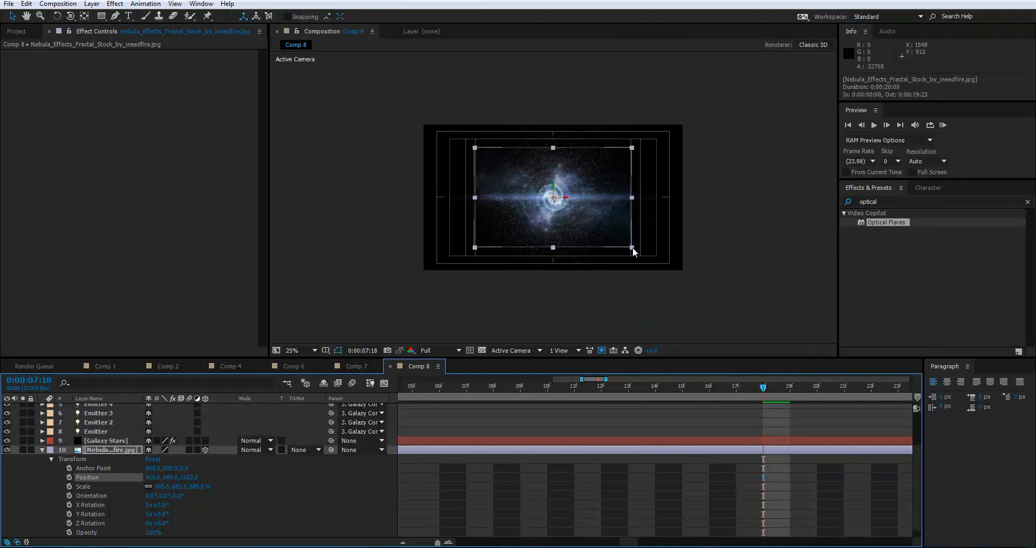
left_click_drag(632, 247, 696, 280)
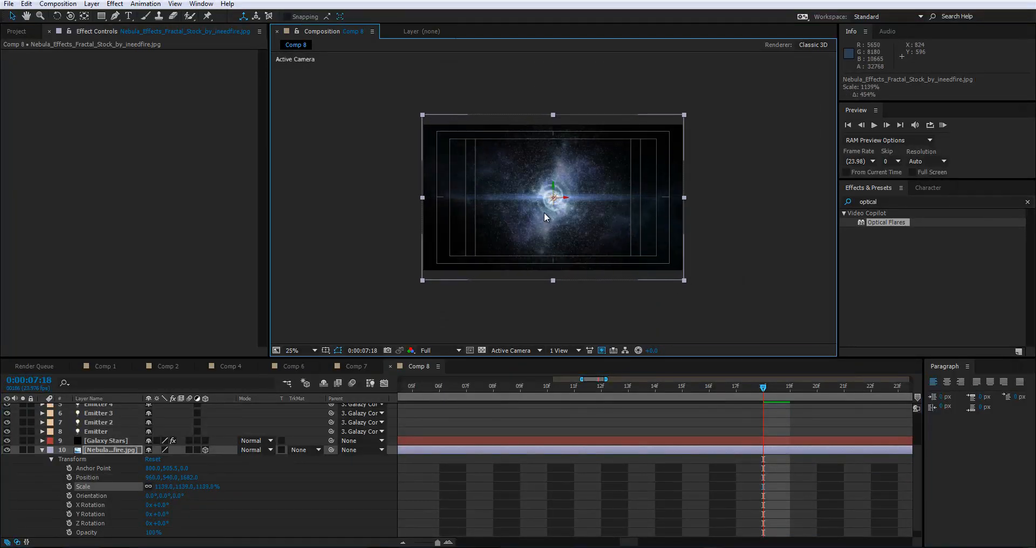
scroll(546, 215, "up", 4)
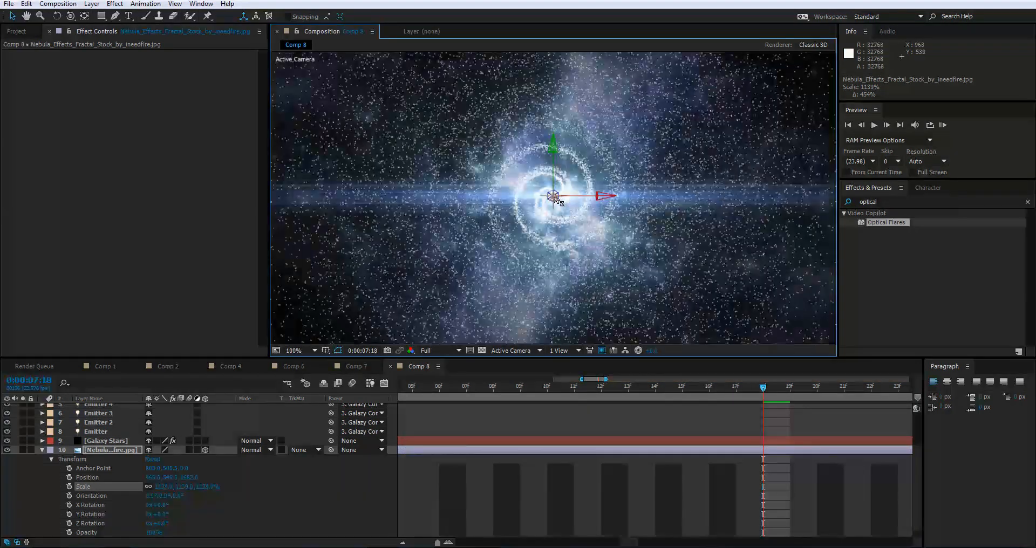
scroll(556, 201, "down", 2)
scroll(490, 226, "down", 2)
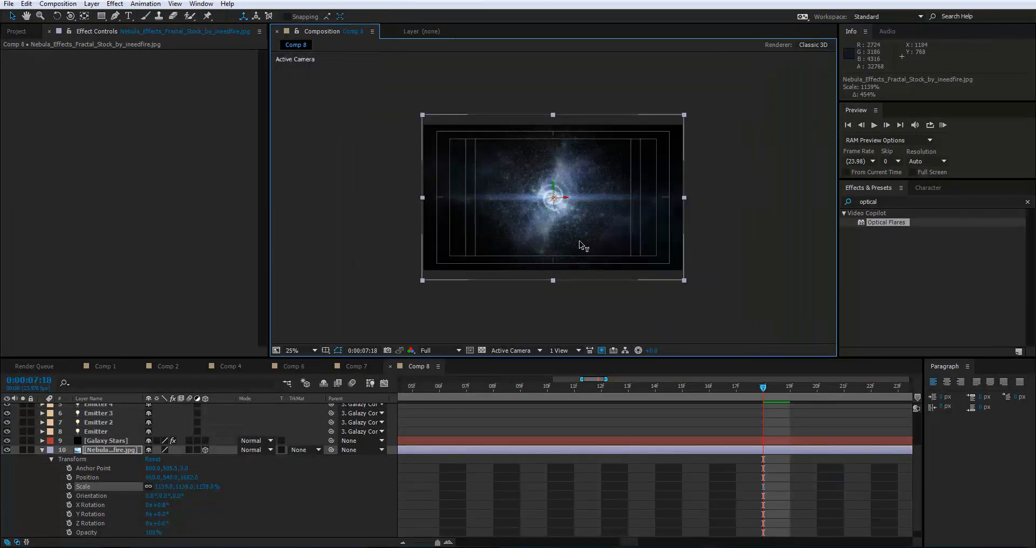
scroll(569, 210, "up", 3)
scroll(592, 209, "down", 1)
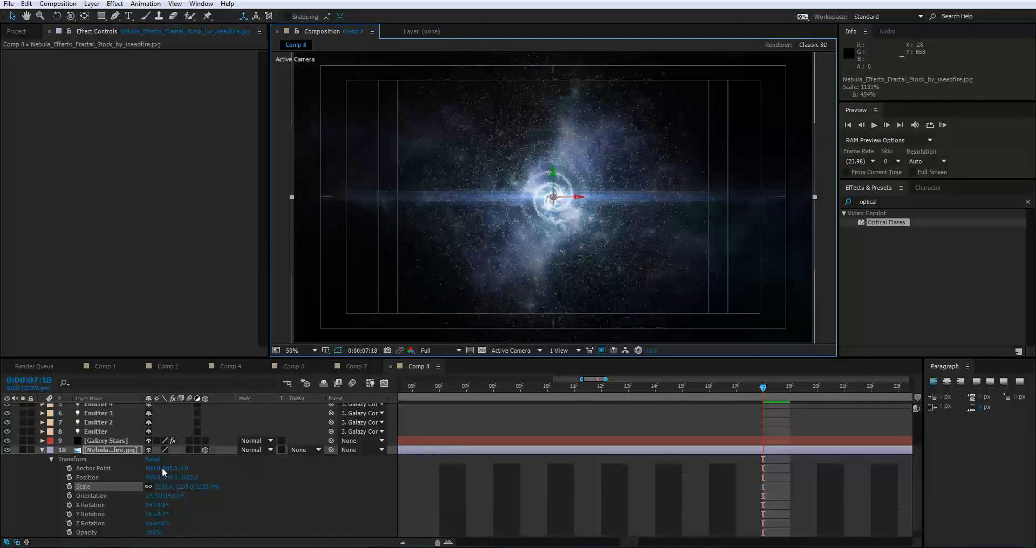
left_click(42, 449)
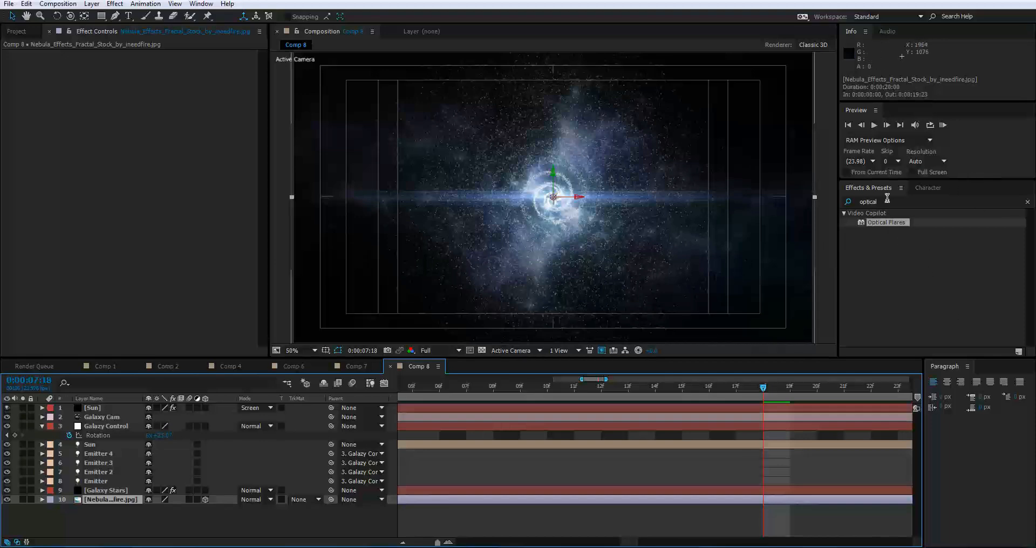
Find the Turbulent Displace effect and apply it to the nebula image layer.
key("ctrl+a")
key("BackSpace")
key("Down")
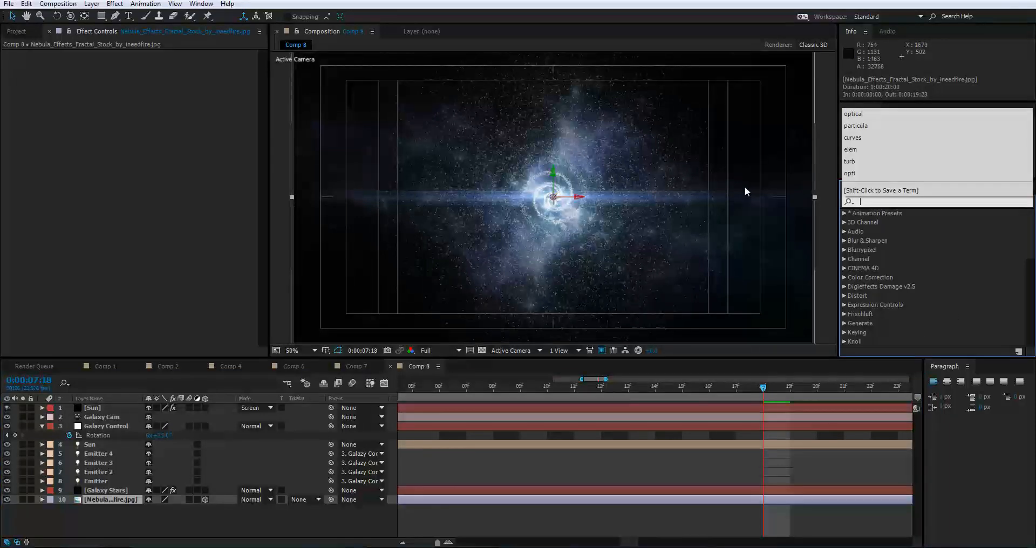
type("turn")
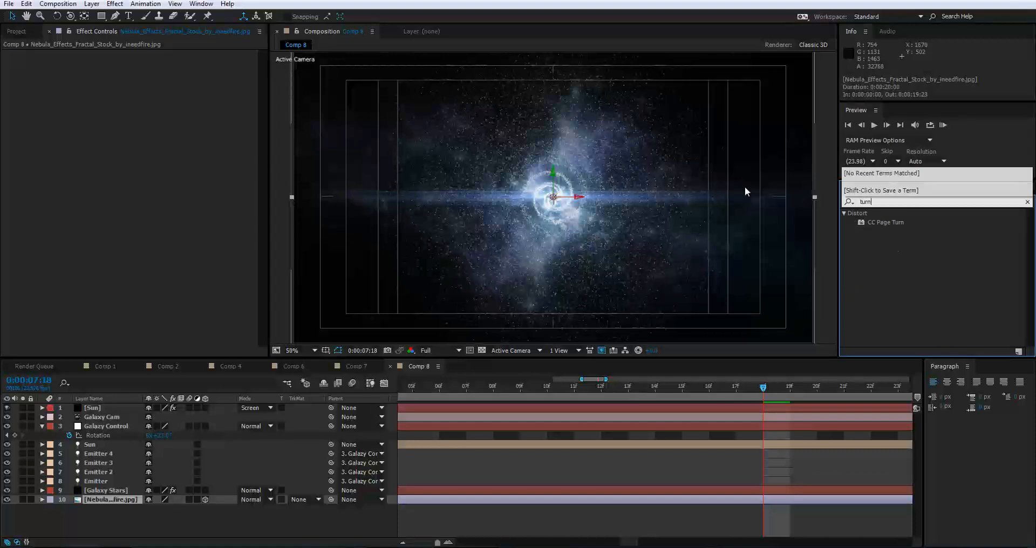
key("BackSpace")
type("b")
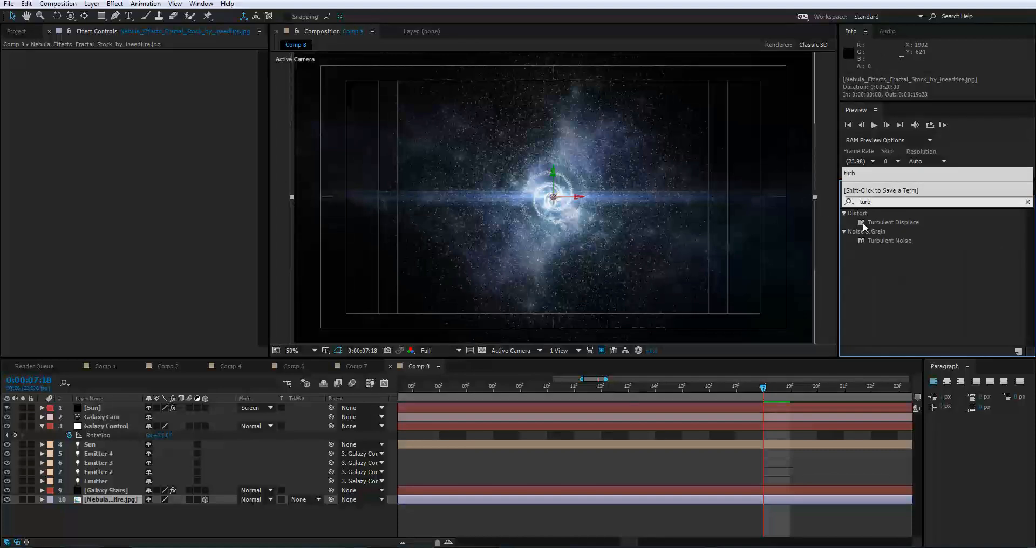
left_click_drag(863, 222, 630, 501)
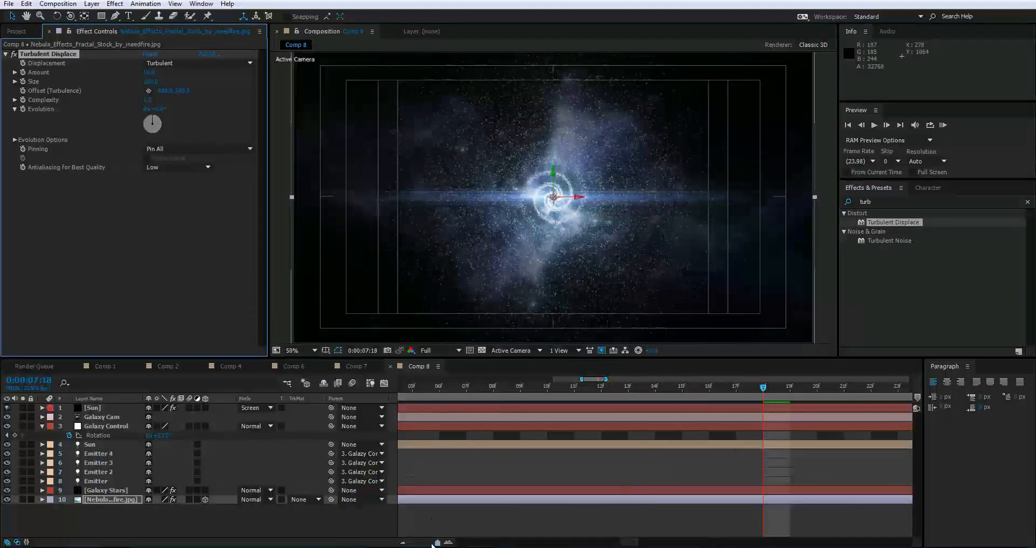
Start keyframing the Evolution of the nebula's Turbulent Displace effect at 0:00:06:00.
left_click_drag(436, 543, 427, 543)
left_click_drag(578, 390, 560, 396)
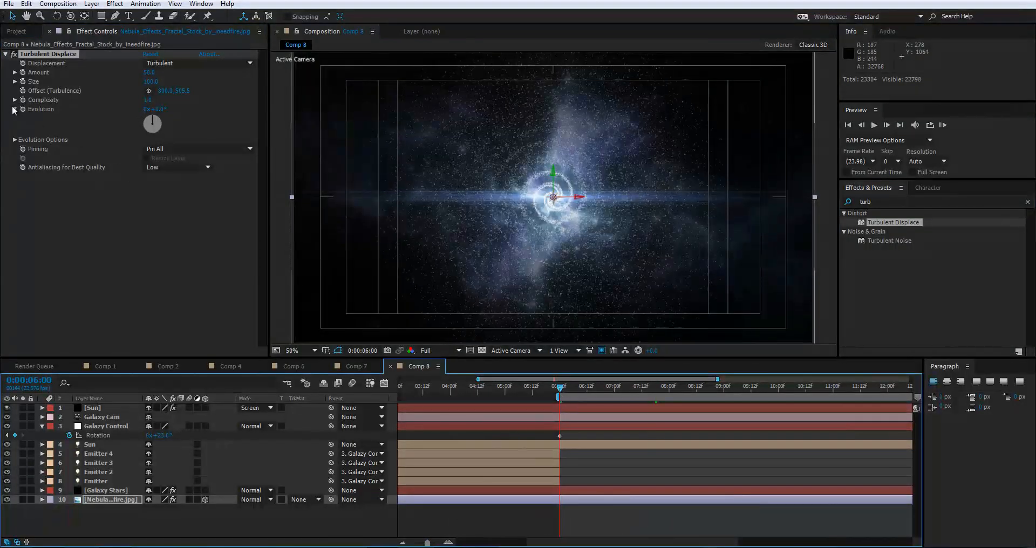
left_click(23, 109)
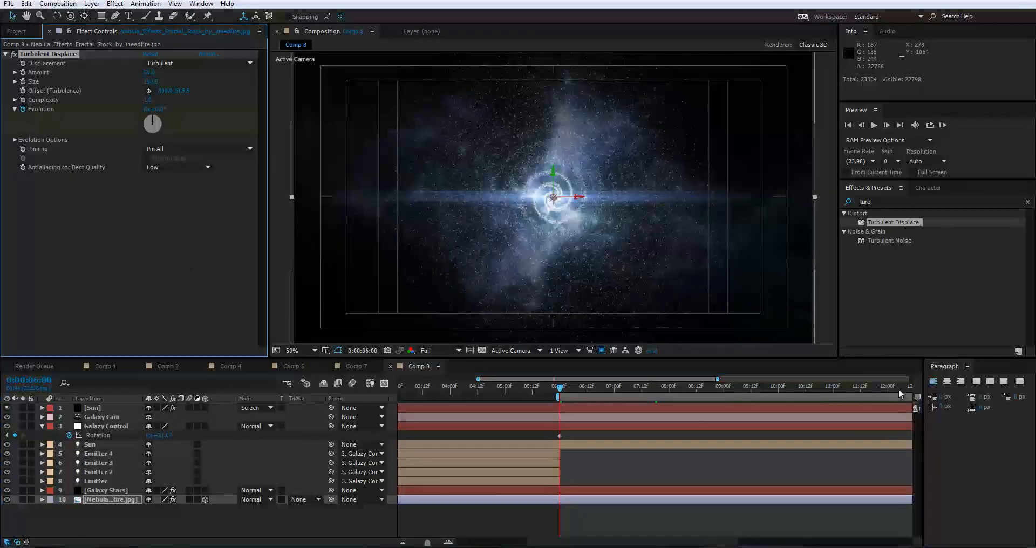
Set the Turbulent Displace Evolution to 4 revolutions at the composition's end, 0:00:19:23.
key("space")
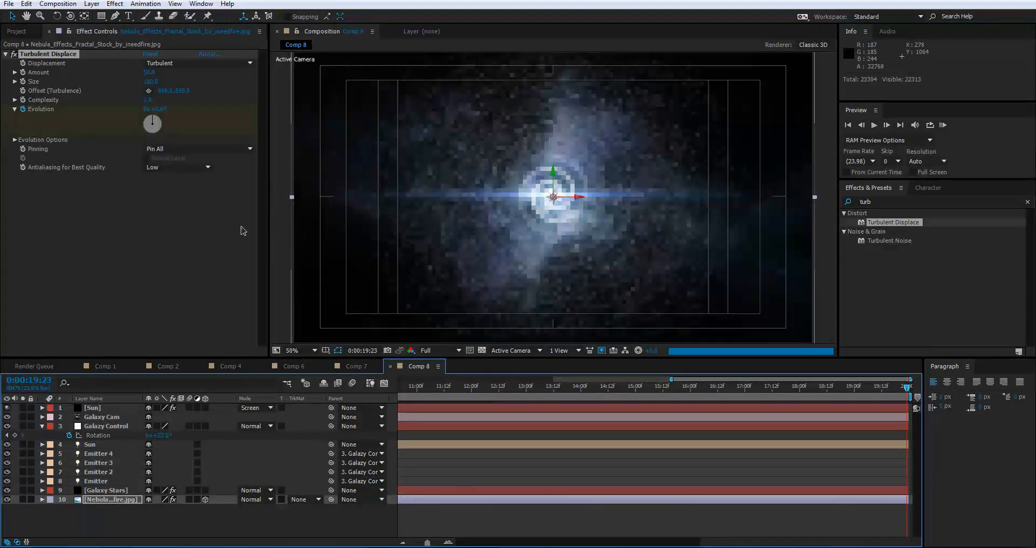
left_click(145, 109)
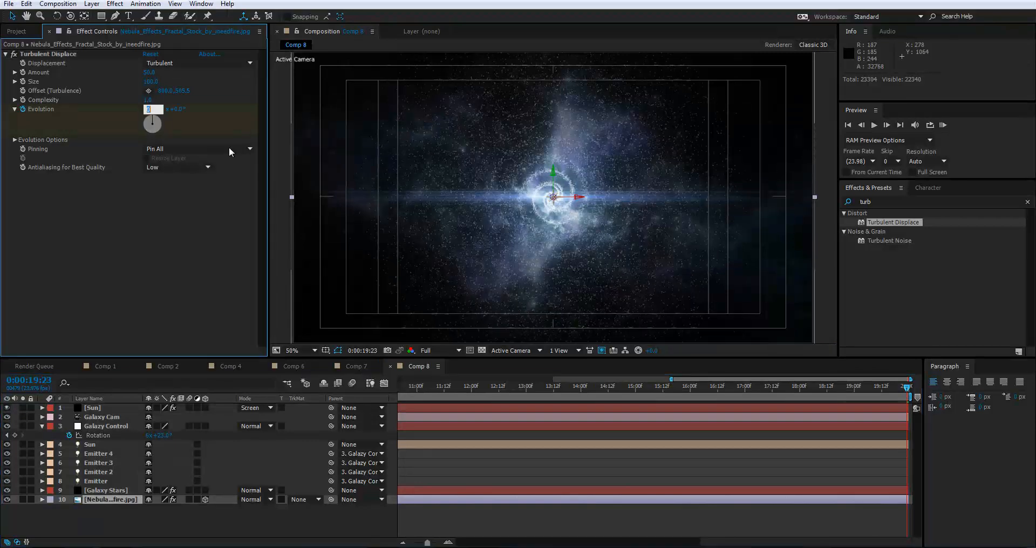
type("4")
key("Return")
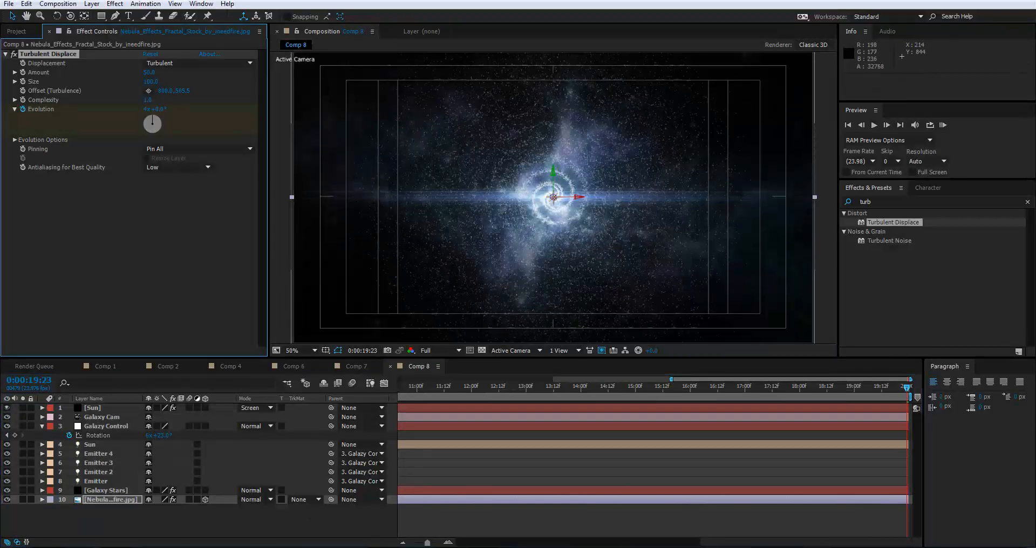
Preview the nebula's turbulent motion from 0:00:06:00 to judge its speed.
left_click(777, 544)
left_click_drag(777, 544, 629, 542)
left_click(497, 393)
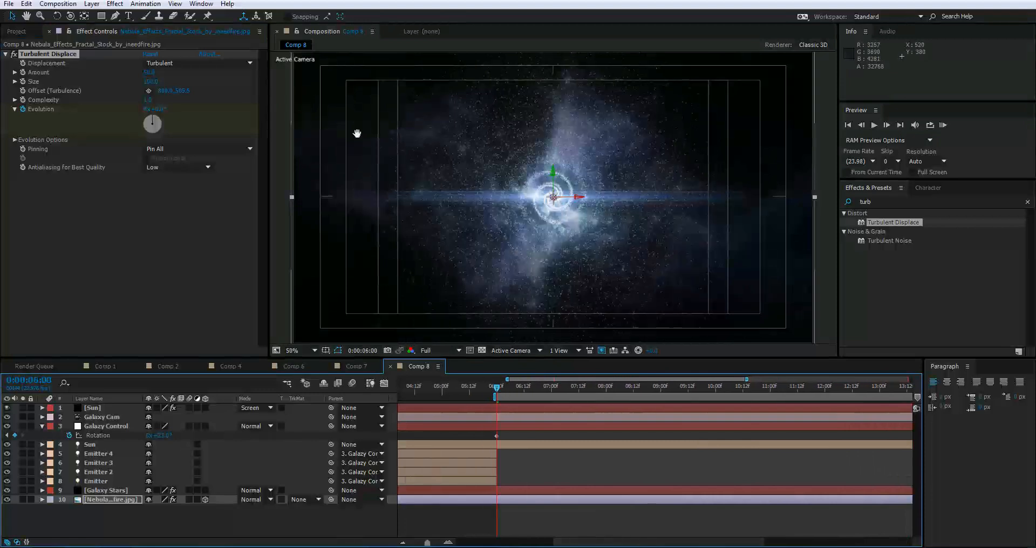
key("space")
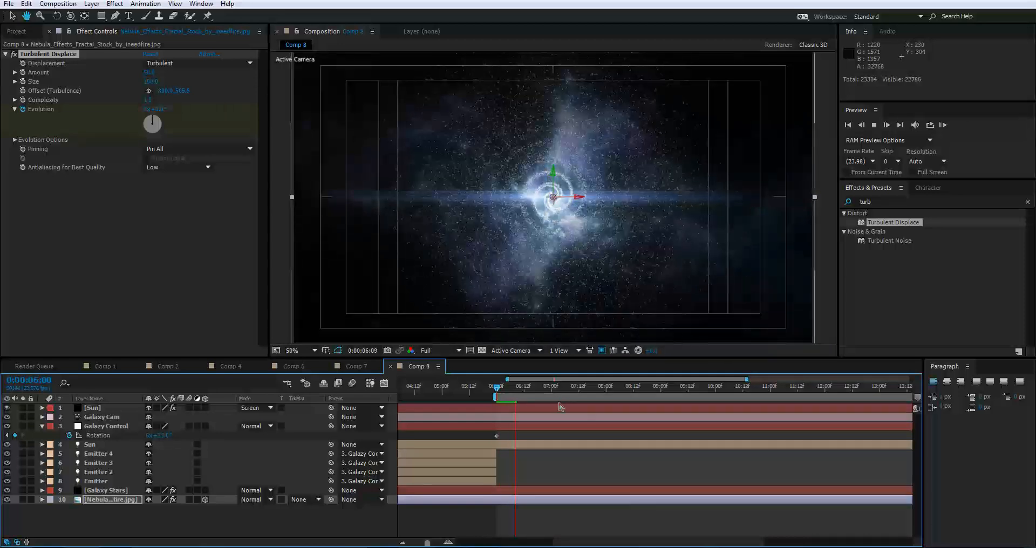
left_click(502, 392)
key("space")
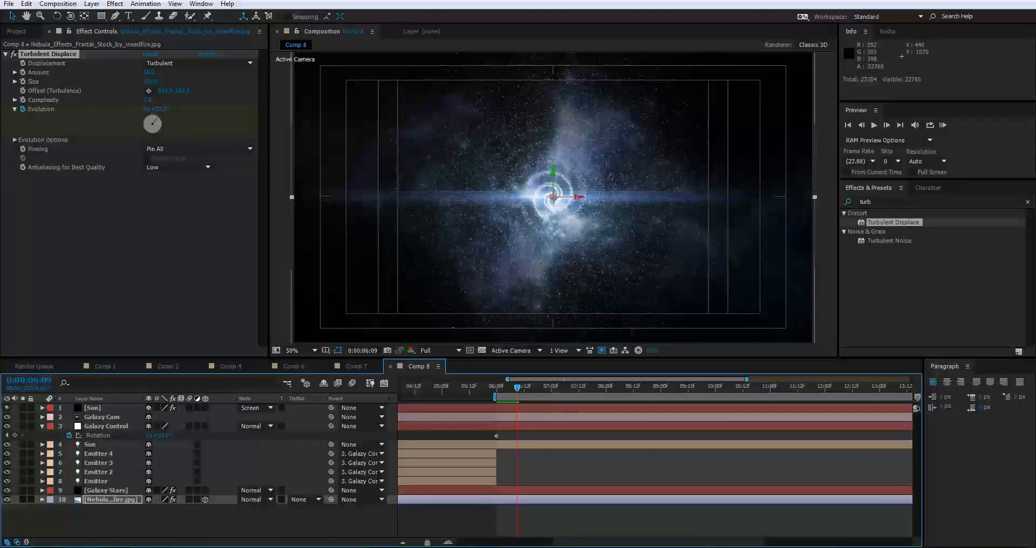
Set the Turbulent Displace Evolution to 1 revolution at 0:00:19:23 to slow the nebula's motion.
scroll(905, 482, "right", 10)
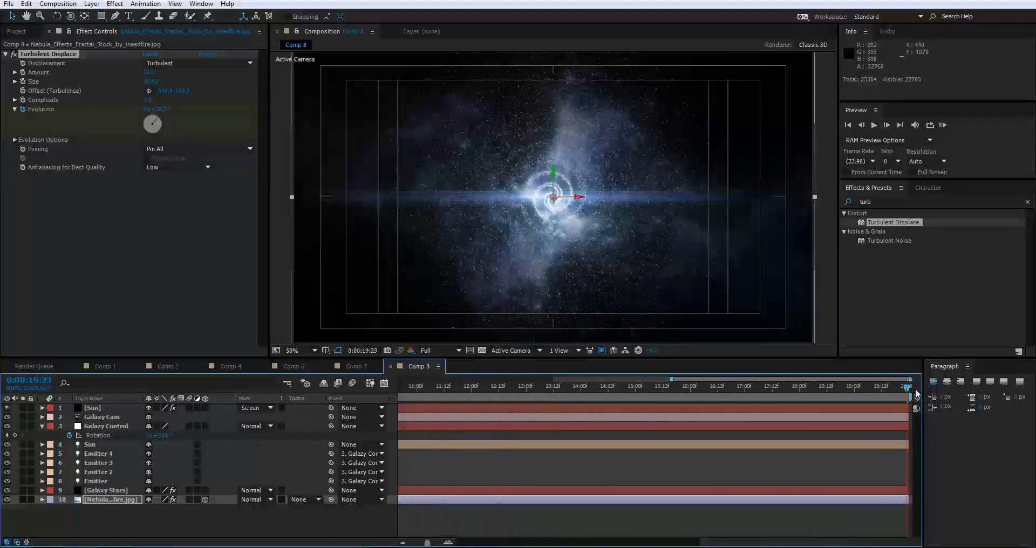
left_click(150, 109)
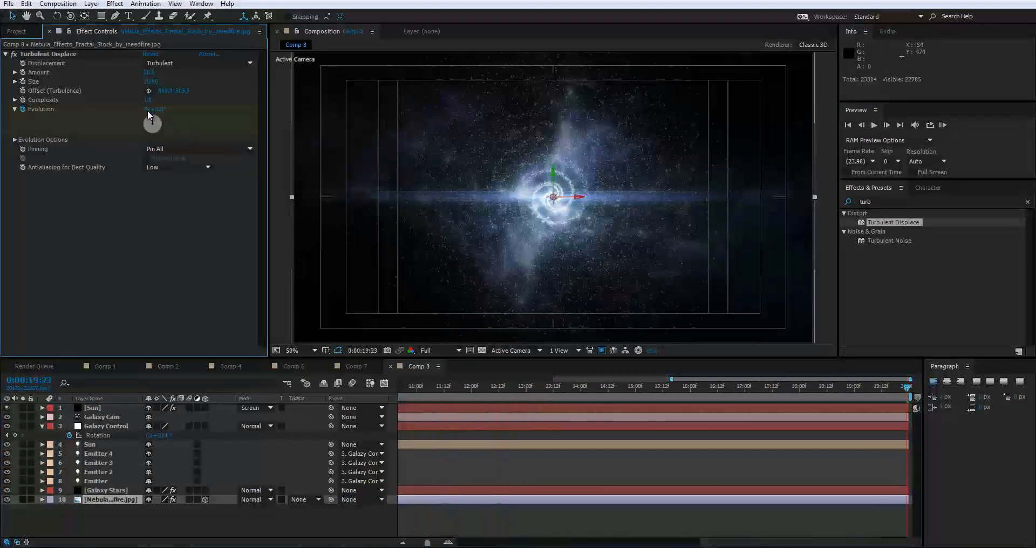
left_click(147, 110)
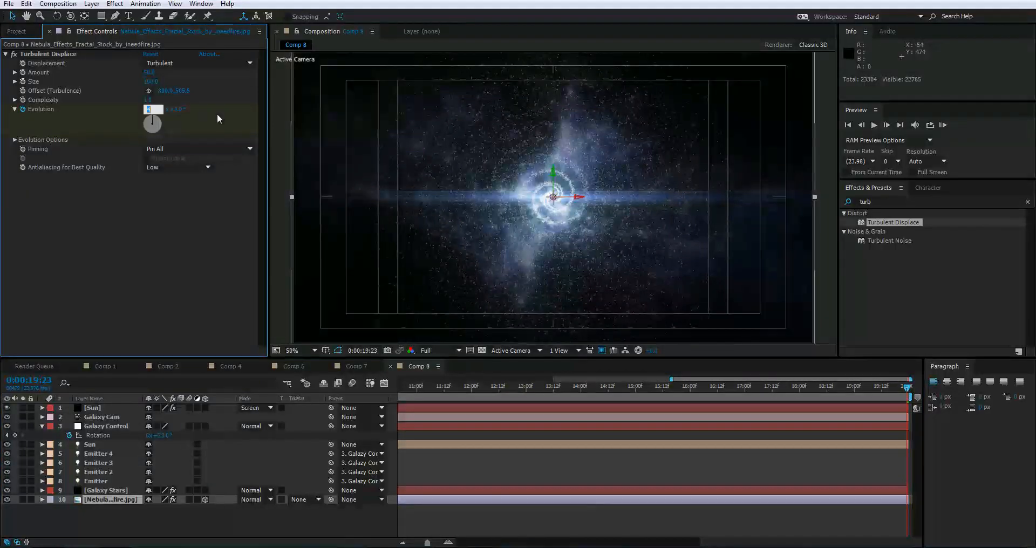
type("4")
key("Return")
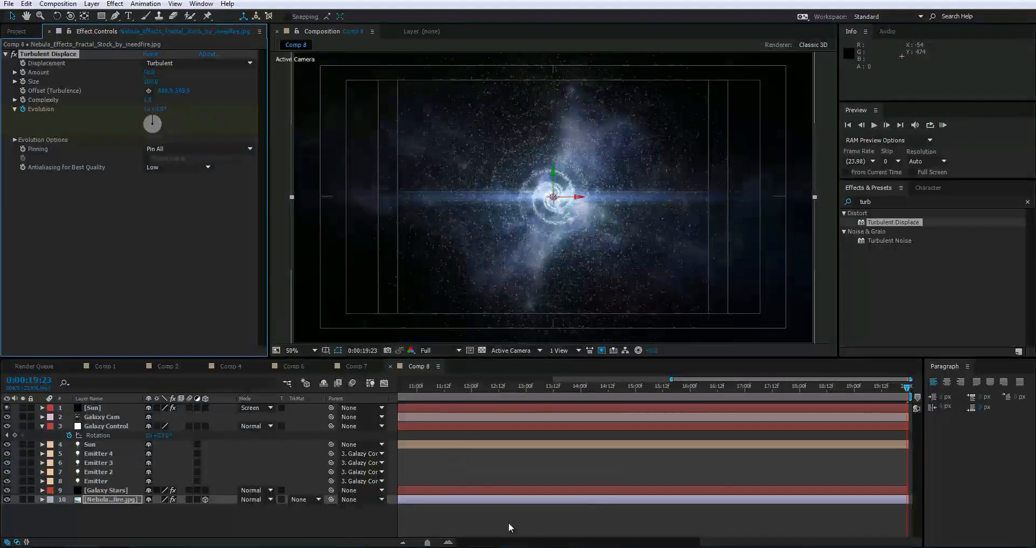
Play back the slower nebula displacement from around 0:00:06:00 and check how it looks with the galaxy.
left_click_drag(681, 544, 577, 438)
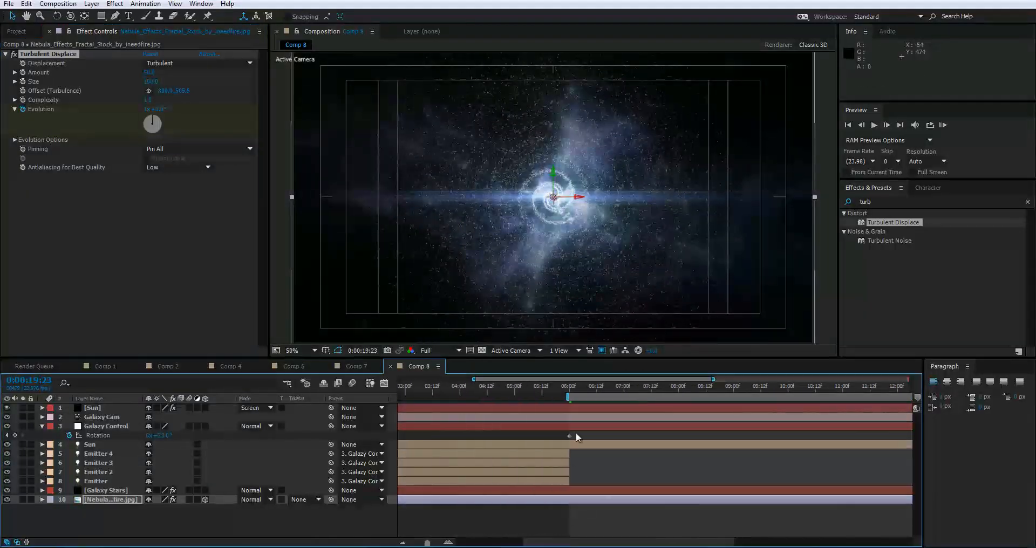
left_click(569, 388)
key("space")
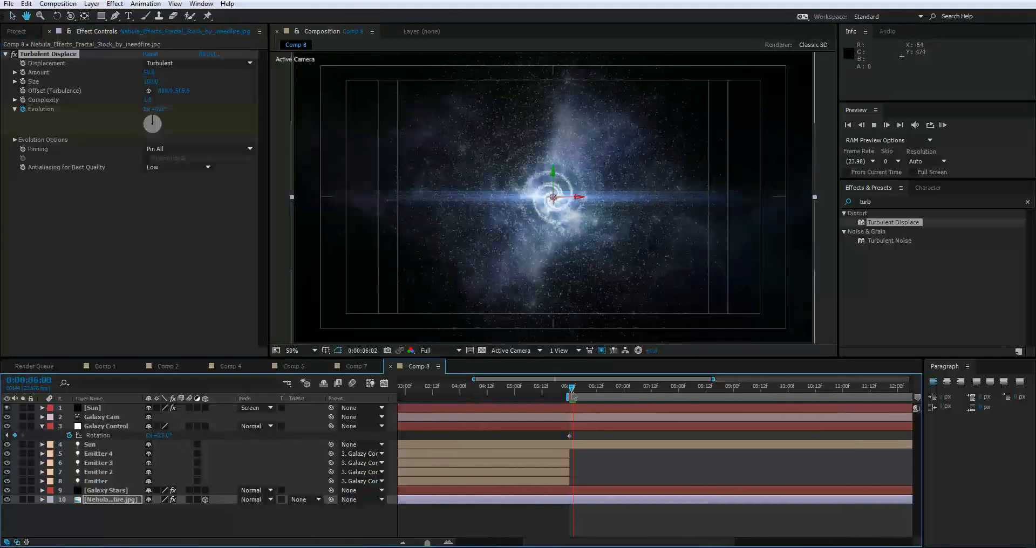
left_click(572, 389)
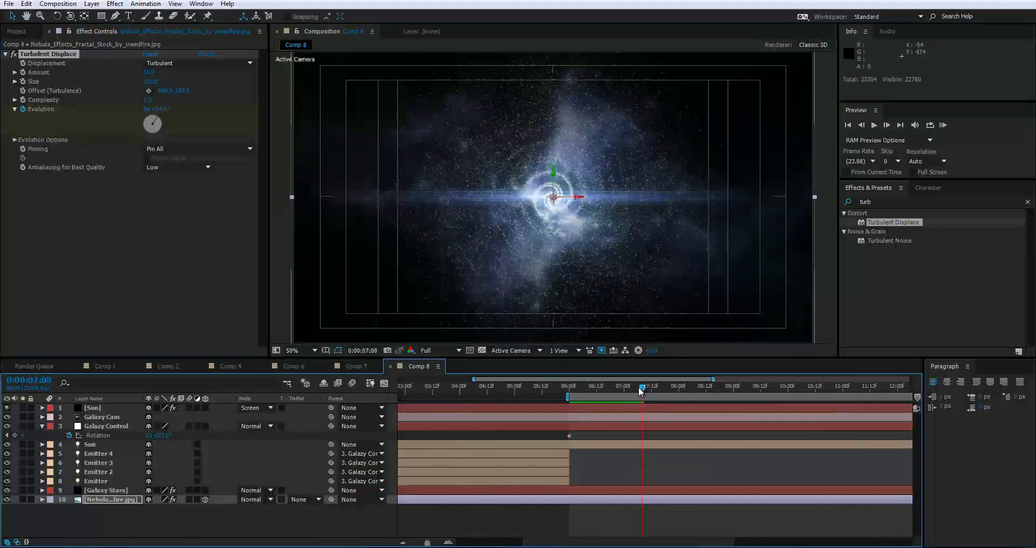
key("space")
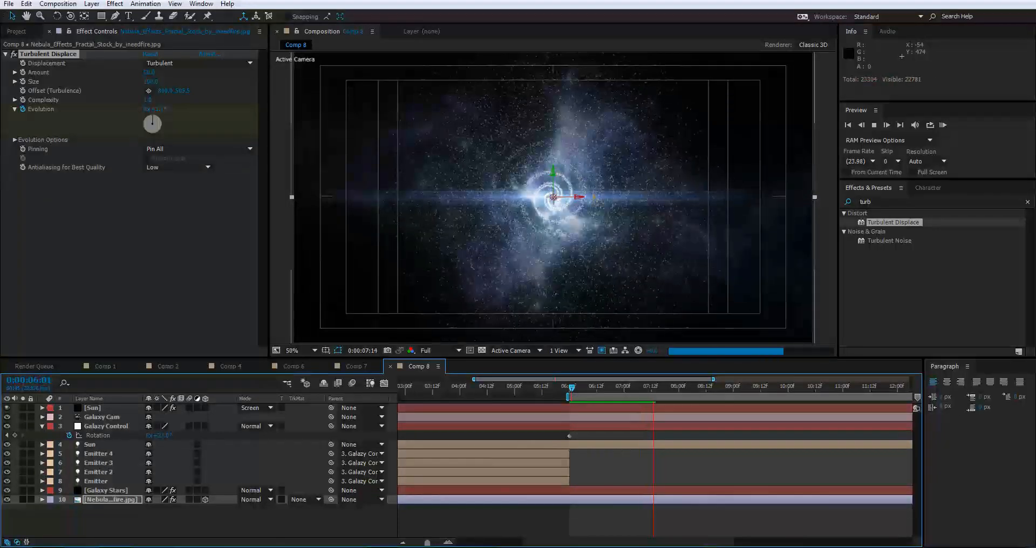
left_click(642, 386)
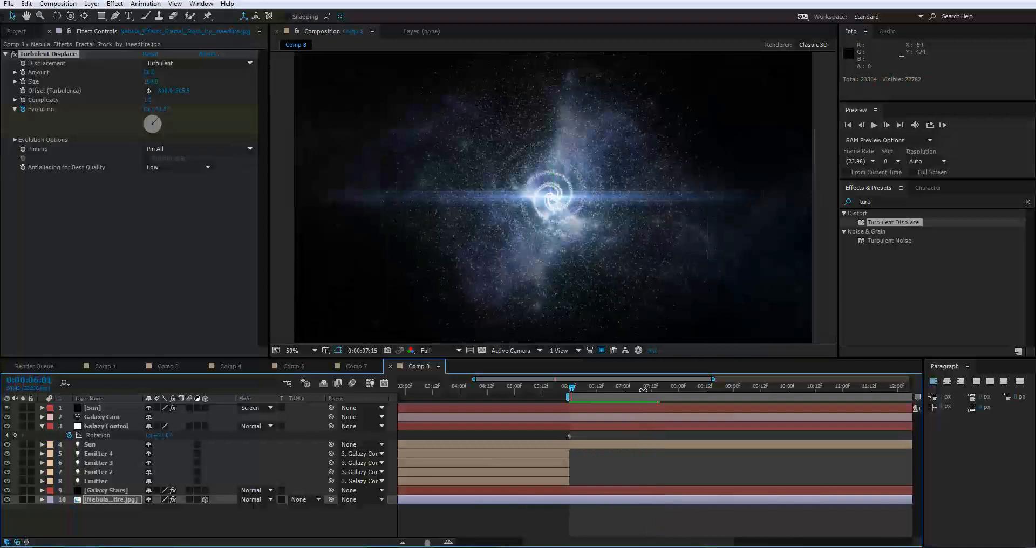
key("space")
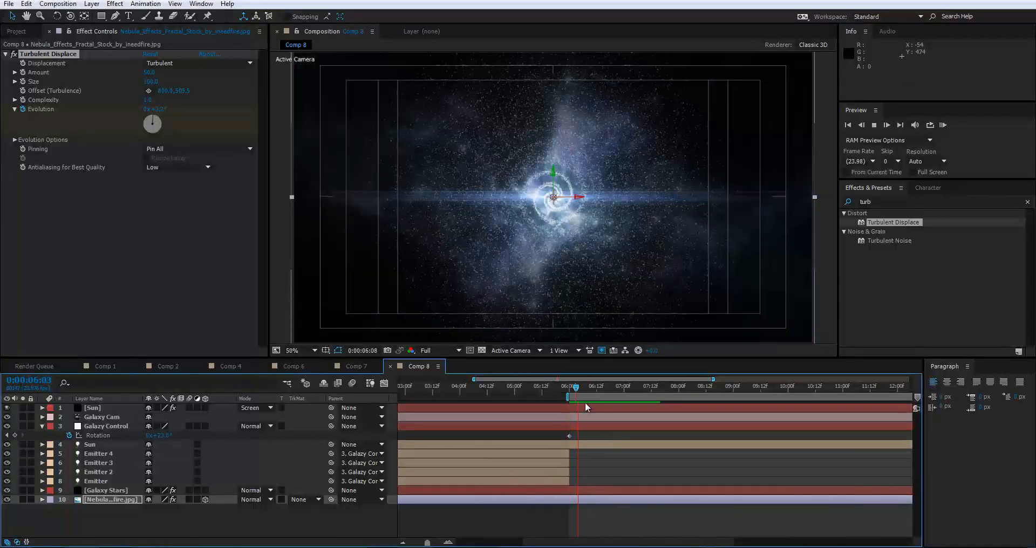
Scrub between about 0:00:05:04 and 0:00:08:19 to examine how the displaced nebula blends with the galaxy and sun.
left_click_drag(598, 387, 523, 394)
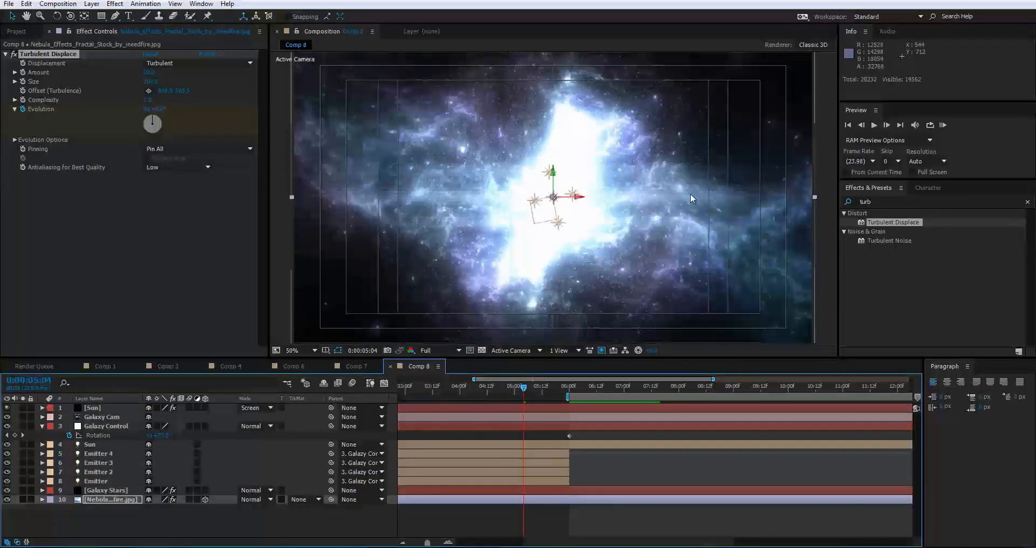
left_click(571, 394)
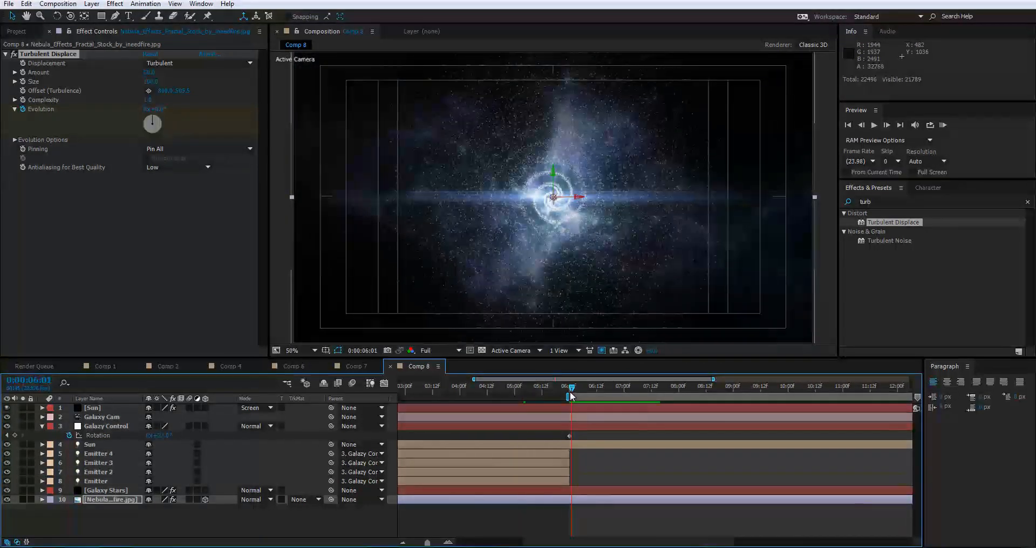
left_click_drag(571, 398, 722, 402)
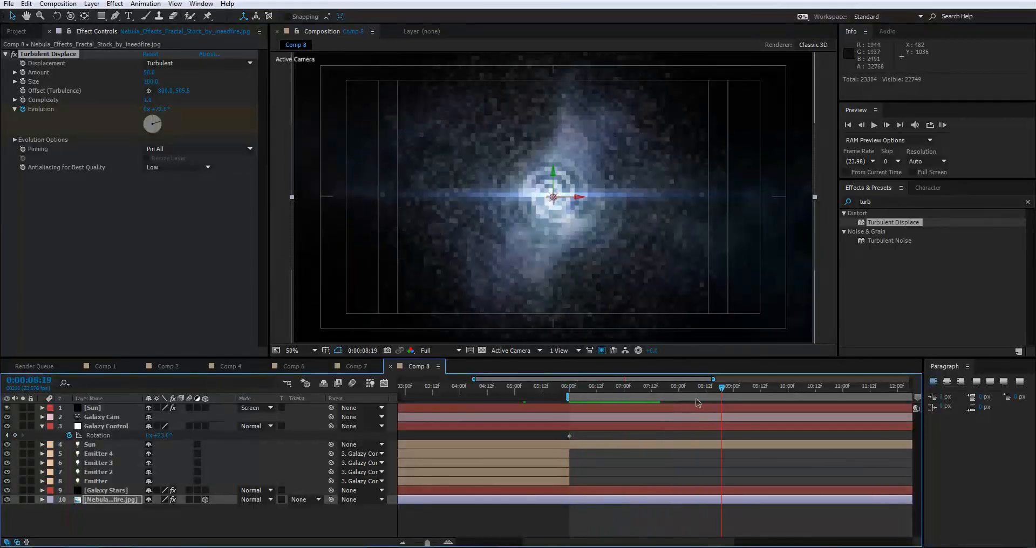
left_click_drag(649, 388, 669, 390)
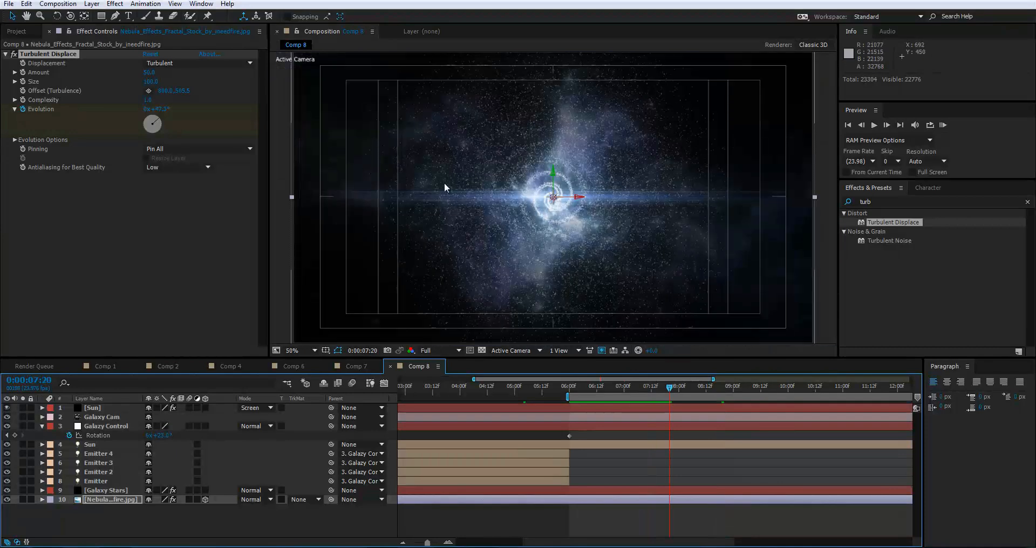
left_click(829, 283)
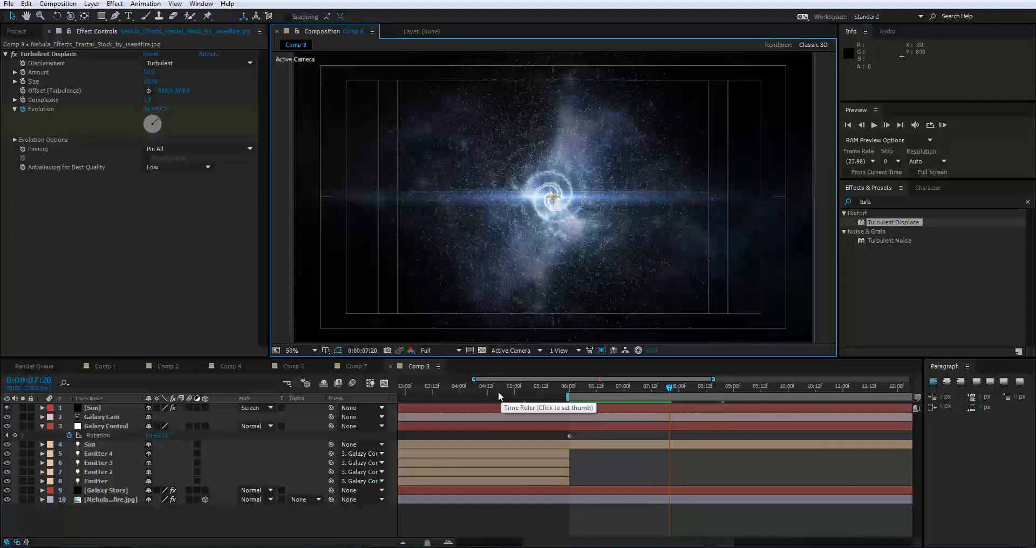
Temporarily hide the Sun and nebula layers to examine the bare star spiral at 0:00:06:07, and show both layers again.
left_click(6, 408)
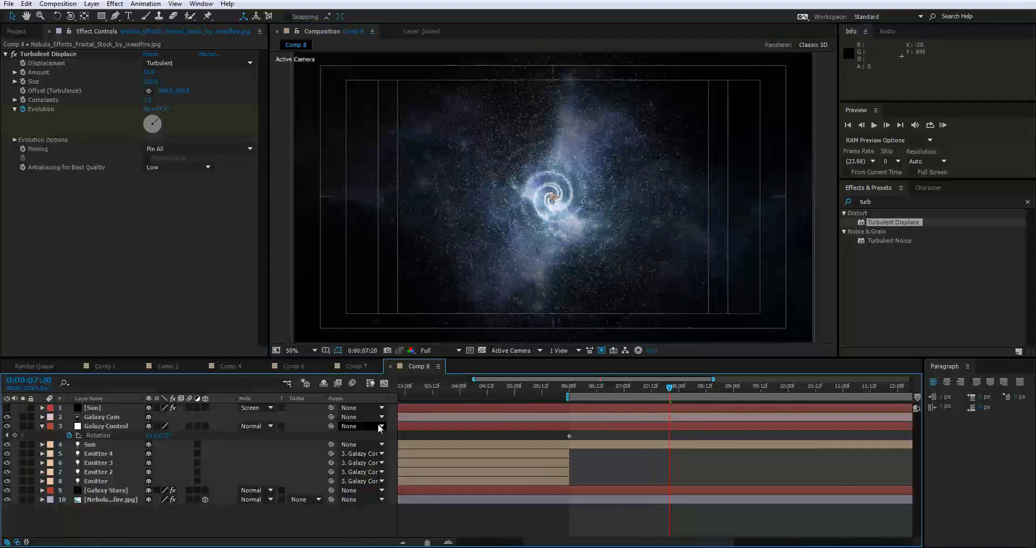
left_click(491, 393)
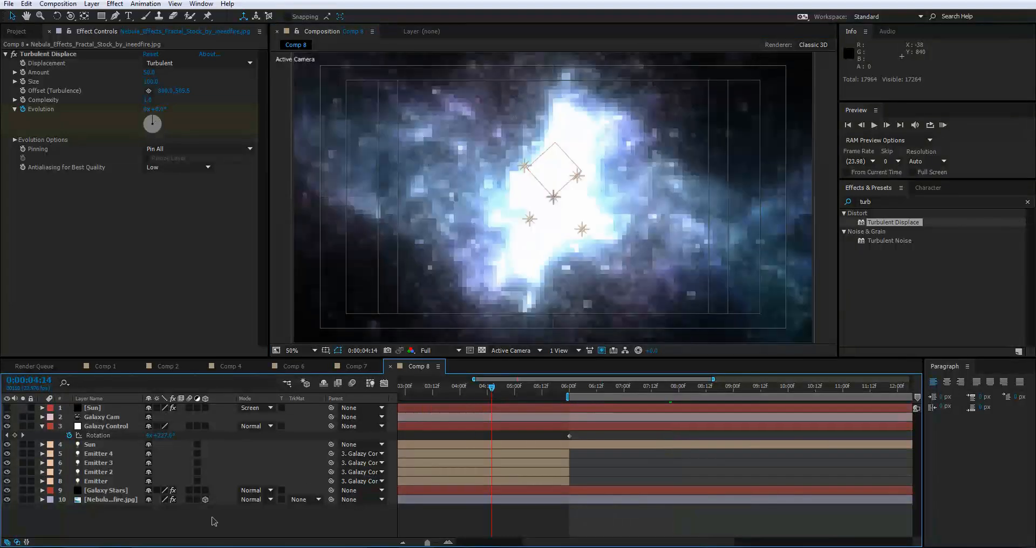
left_click(7, 499)
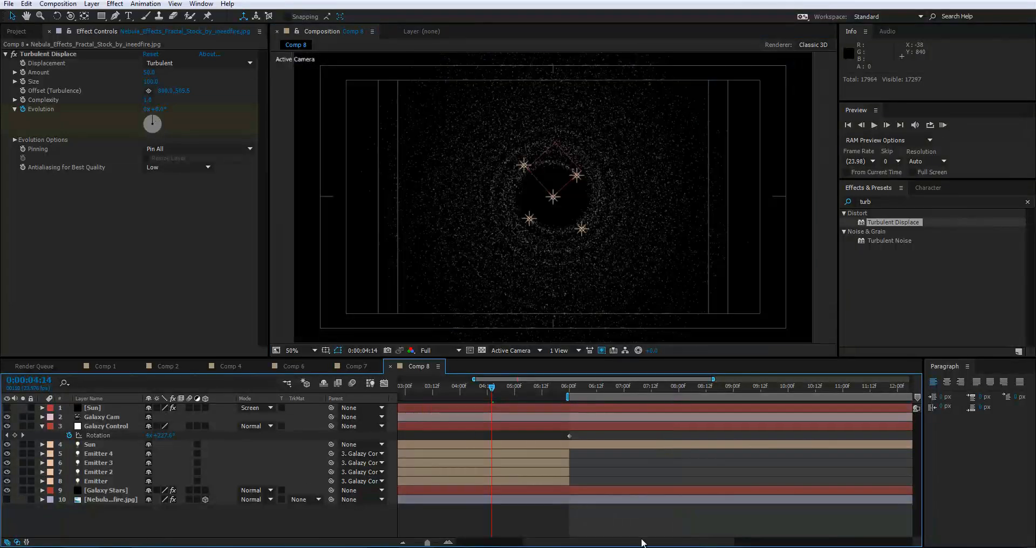
left_click_drag(492, 387, 585, 387)
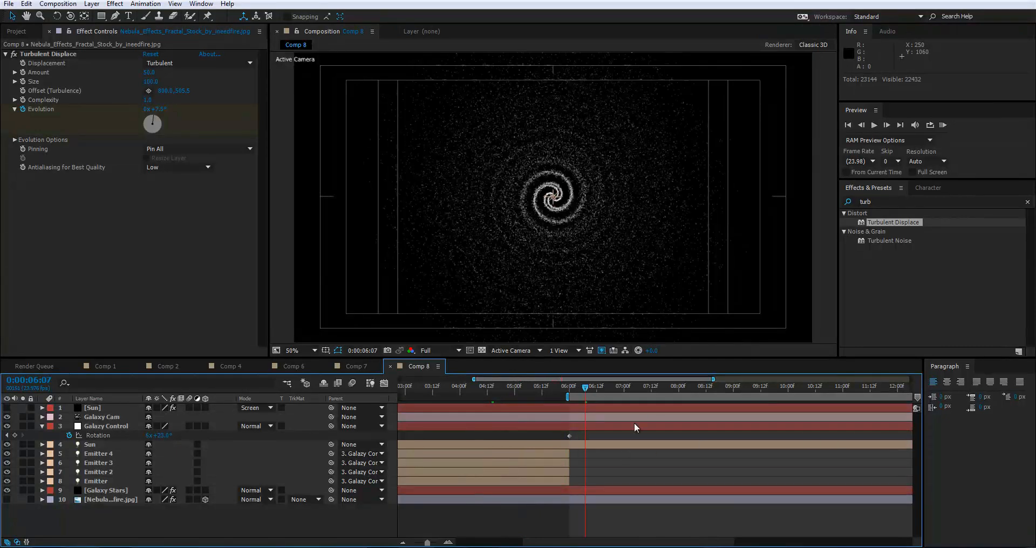
left_click(6, 499)
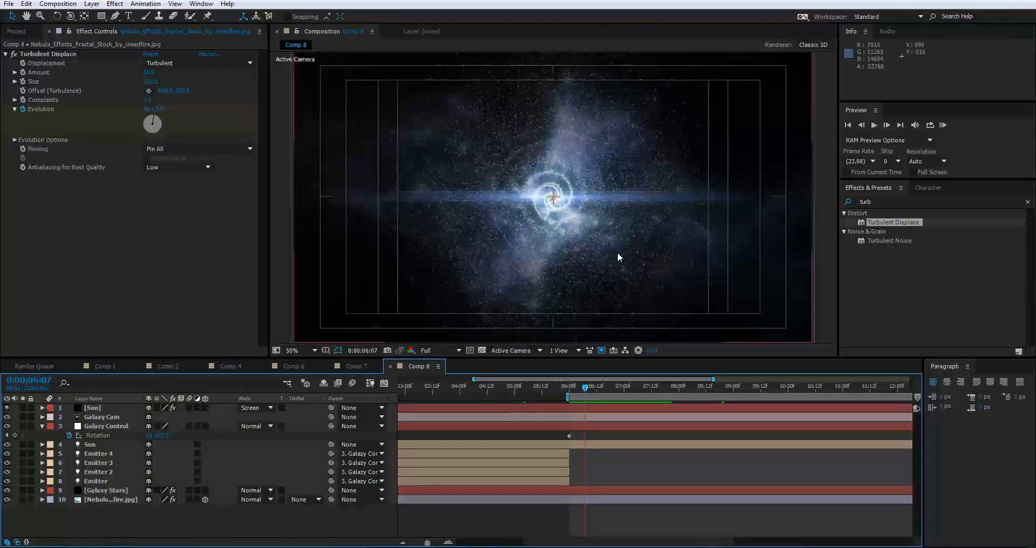
Hide the Sun and nebula layers and move the current time to 0:00:01:06.
left_click(7, 408)
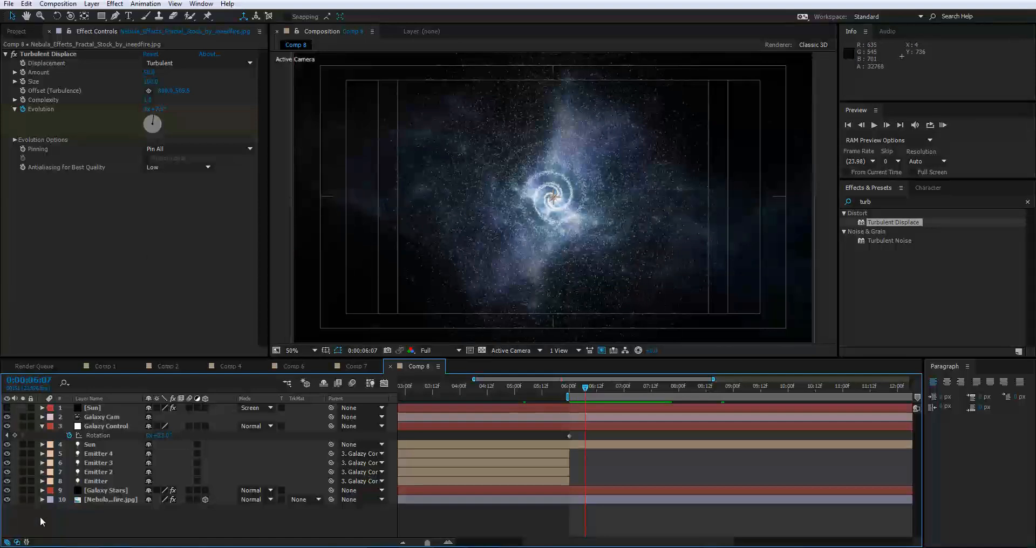
left_click(6, 500)
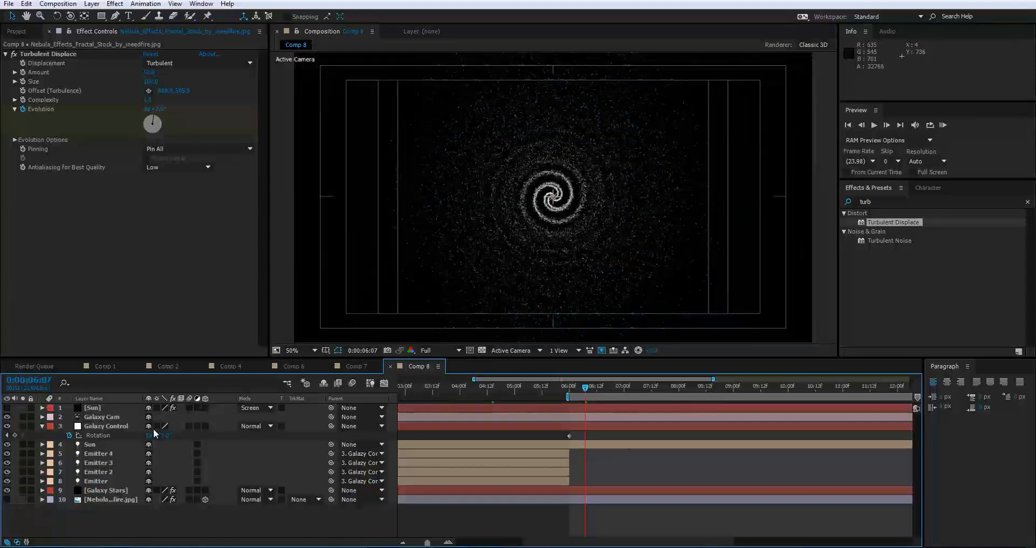
left_click_drag(511, 392, 405, 424)
left_click_drag(470, 427, 435, 510)
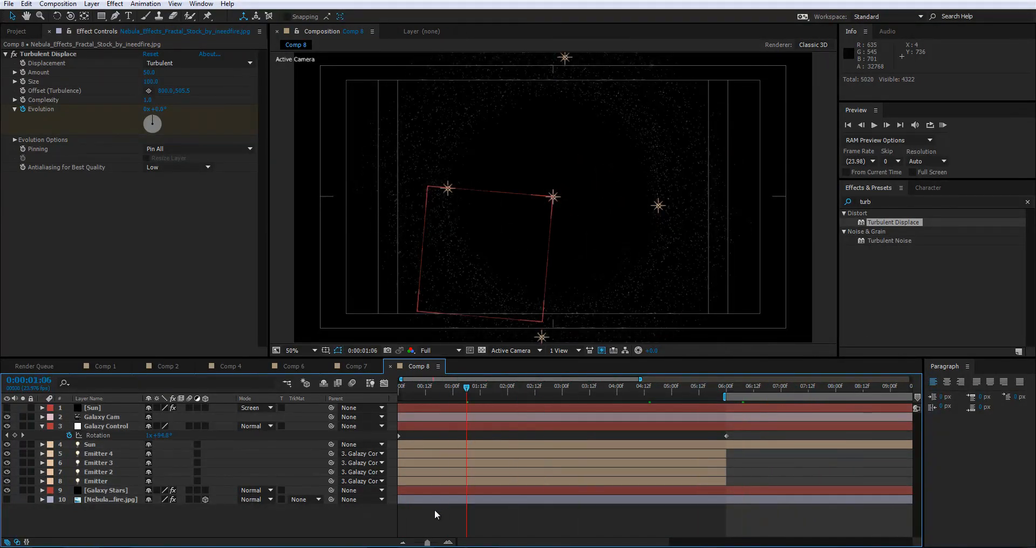
Duplicate the Galaxy Stars layer and set the copy's Particular particle type to Cloudlet.
left_click(109, 490)
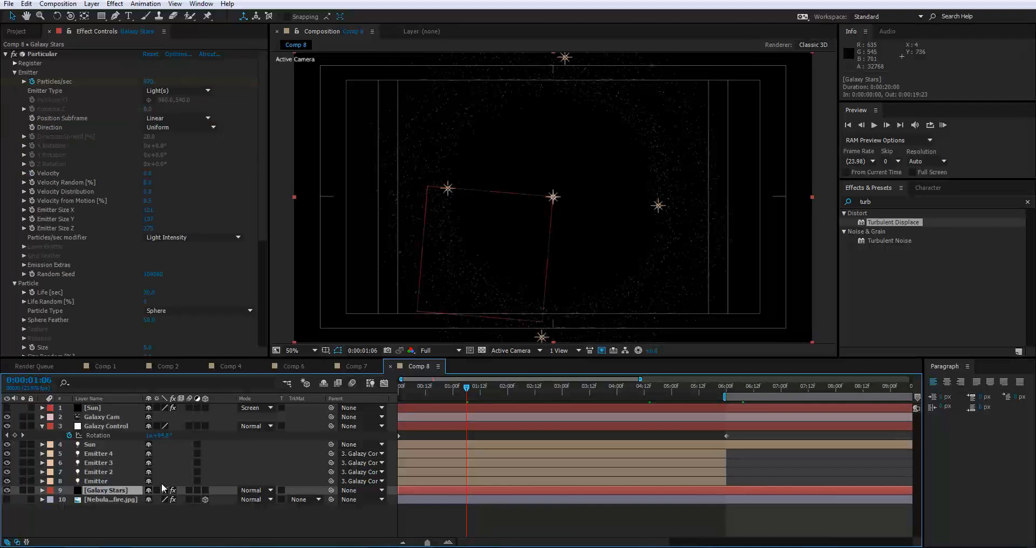
key("ctrl+d")
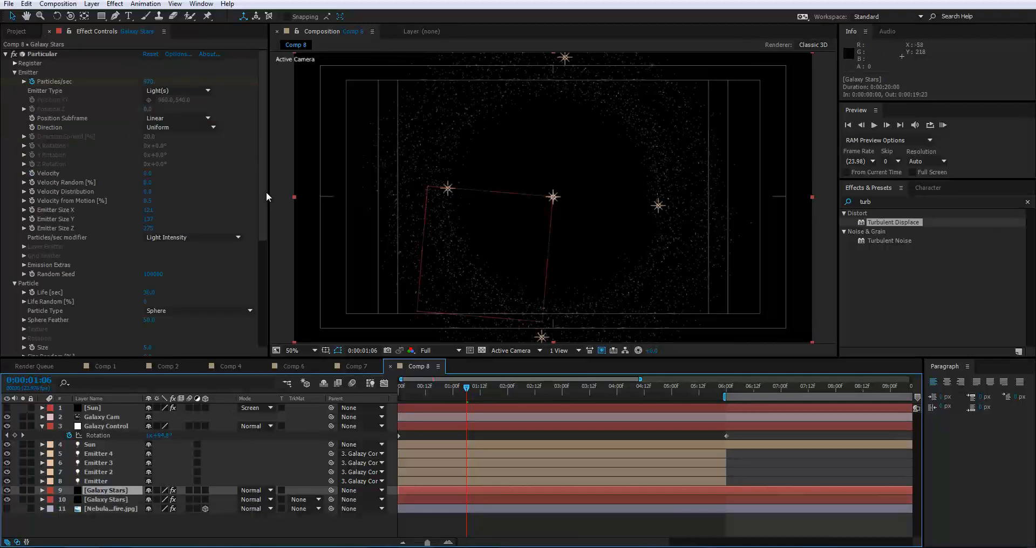
left_click_drag(263, 176, 159, 225)
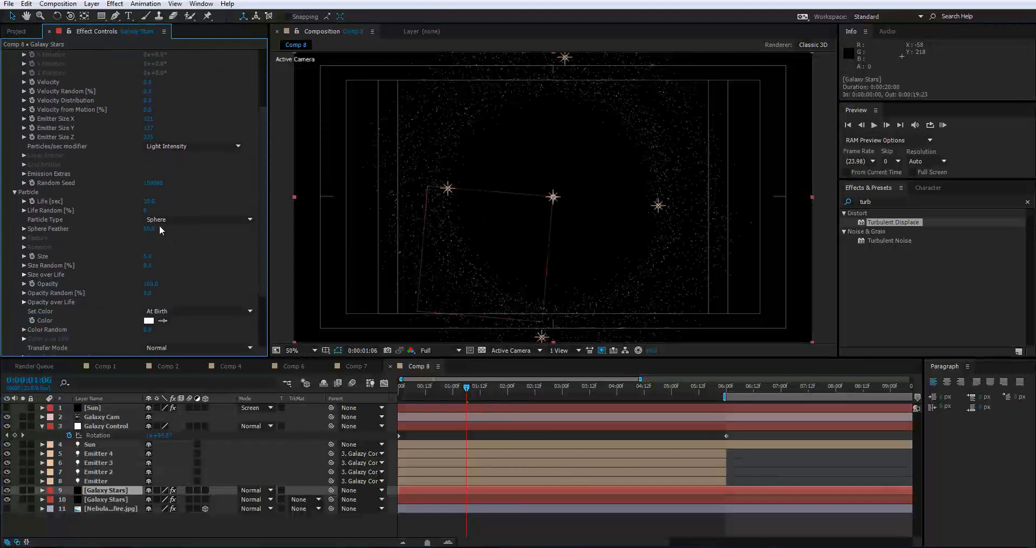
left_click(187, 219)
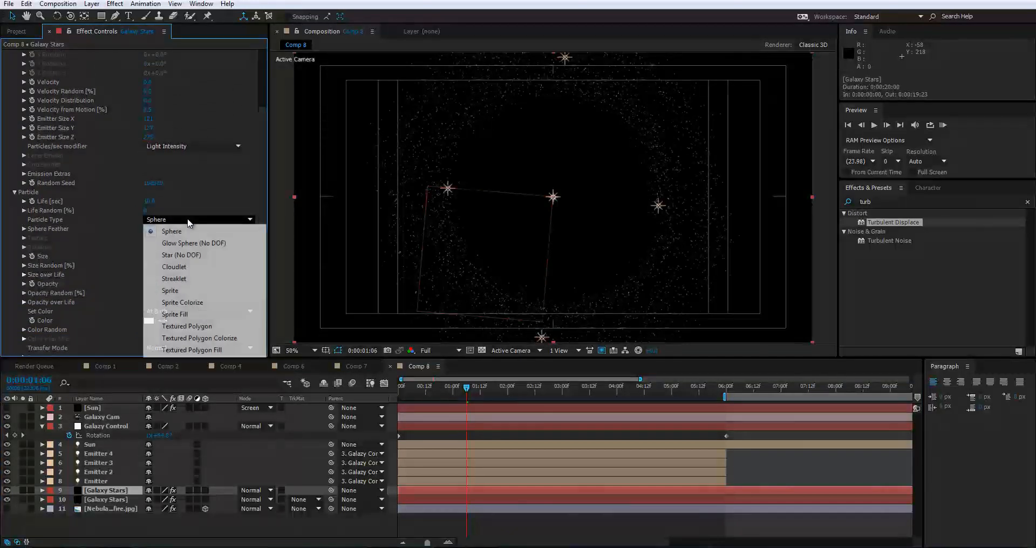
left_click(187, 267)
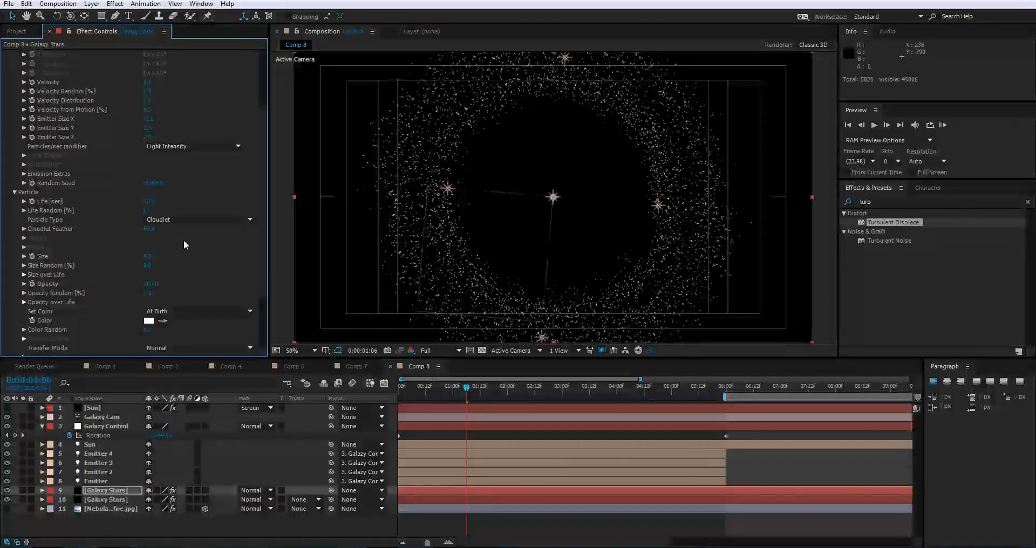
Enlarge the duplicate layer's cloudlet particles to a size of 199 and check their coverage in the composition.
left_click_drag(149, 255, 253, 254)
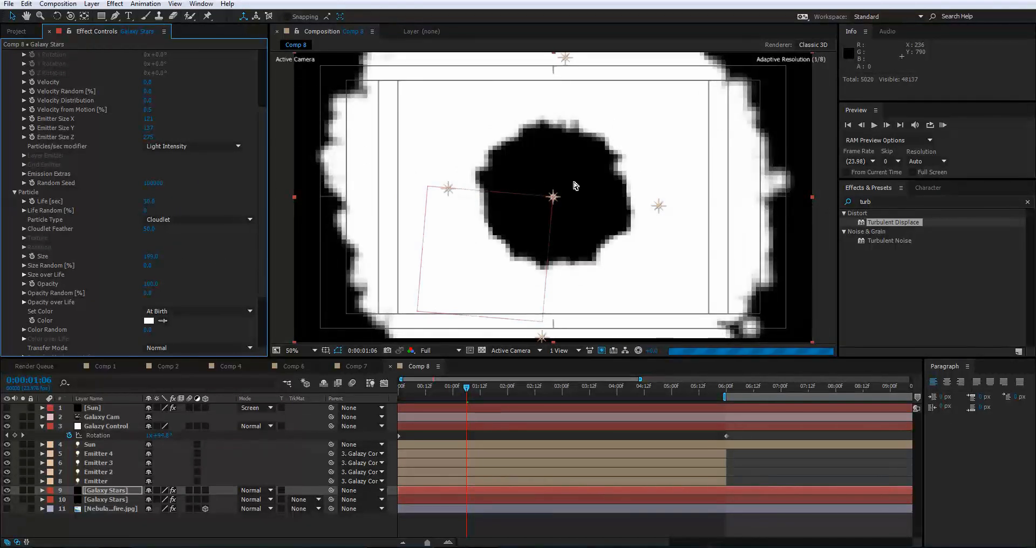
key("comma")
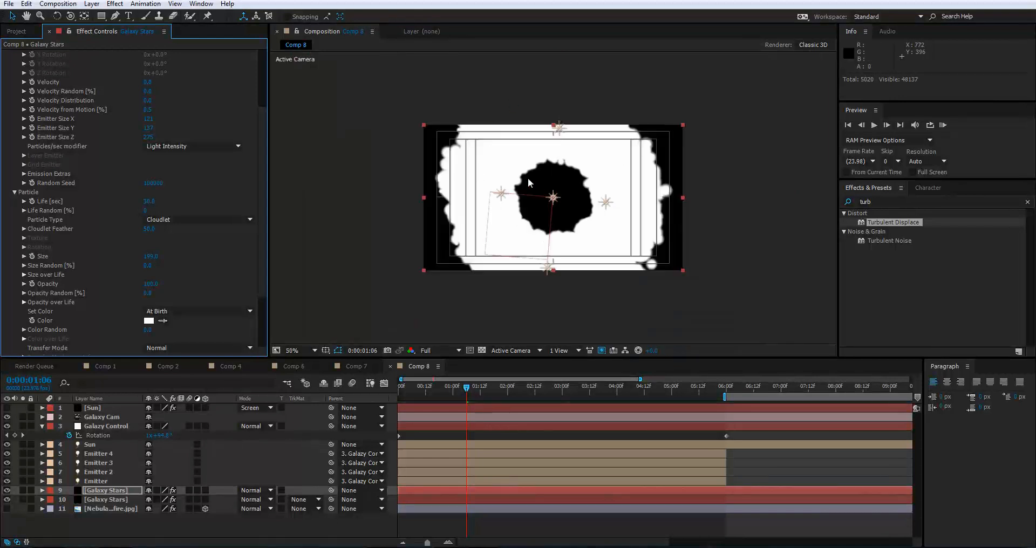
key("period")
scroll(263, 216, "up", 3)
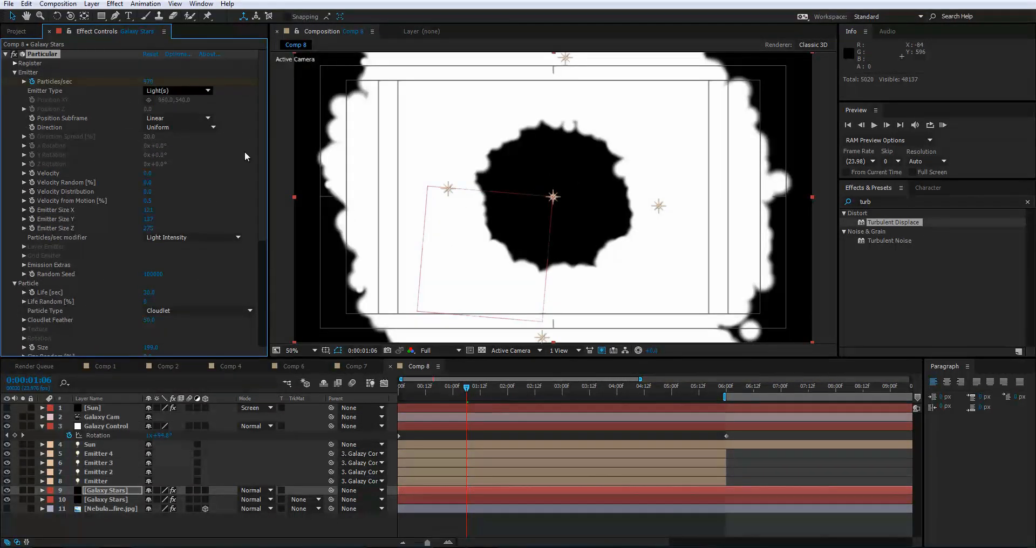
Reveal the duplicate layer's Particles/sec keyframes around 0:00:06:00 and set the keyframe at 0:00:05:23 to 10.
left_click(726, 392)
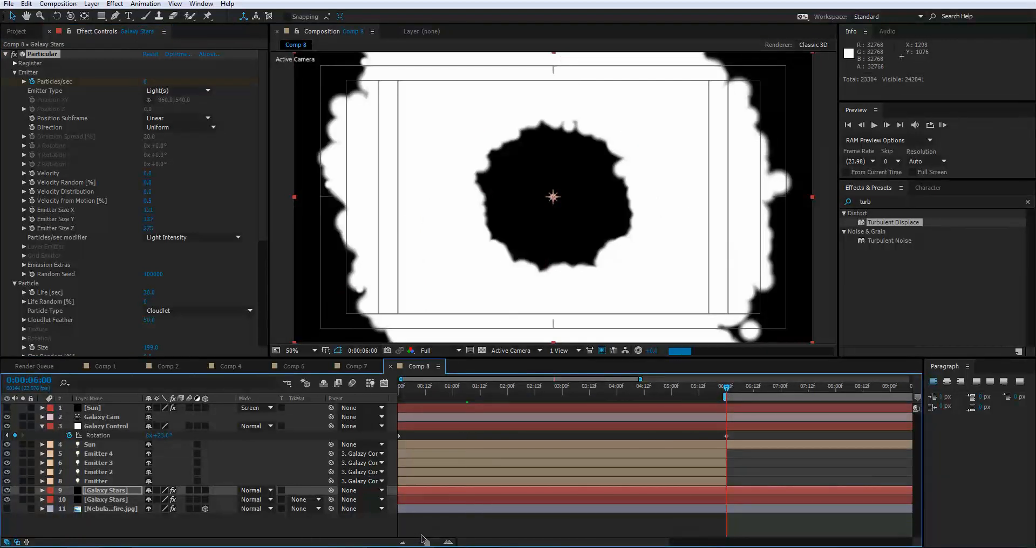
left_click_drag(427, 543, 437, 542)
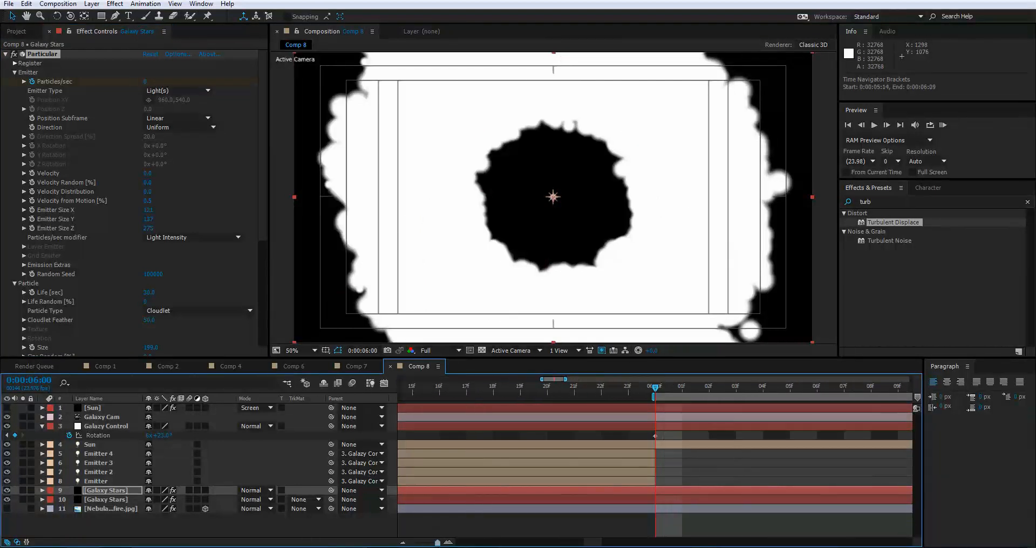
left_click(42, 490)
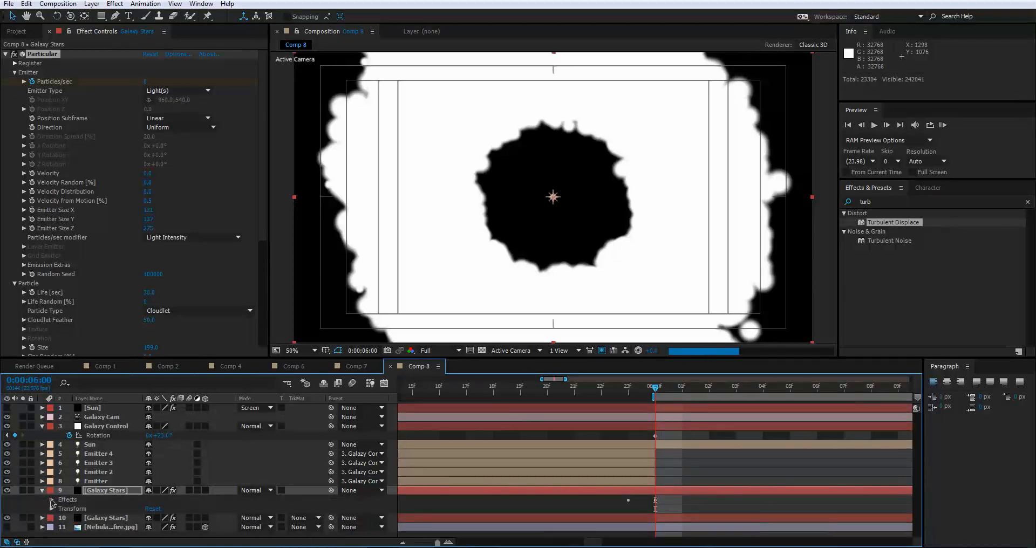
left_click(52, 500)
left_click(61, 509)
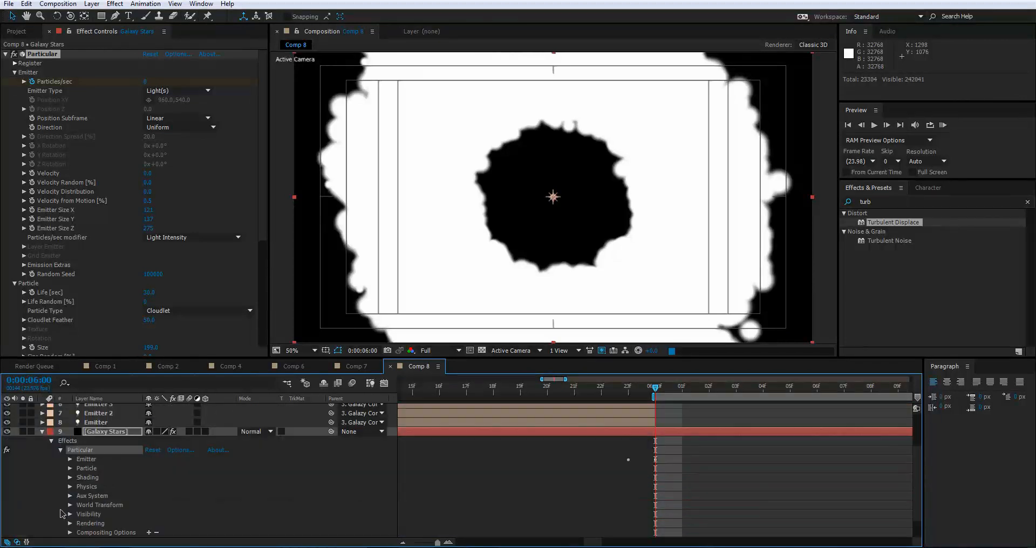
left_click(71, 460)
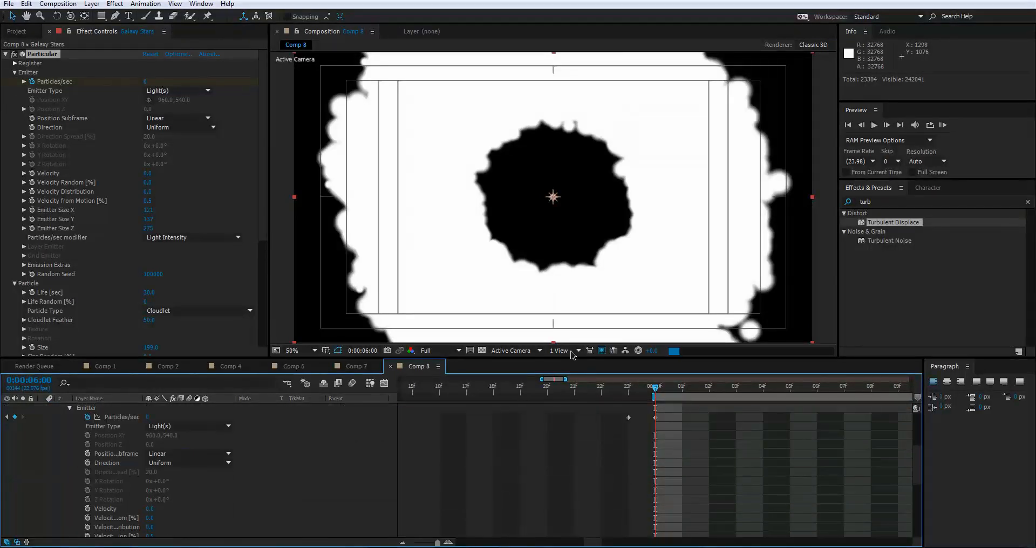
left_click_drag(657, 391, 629, 396)
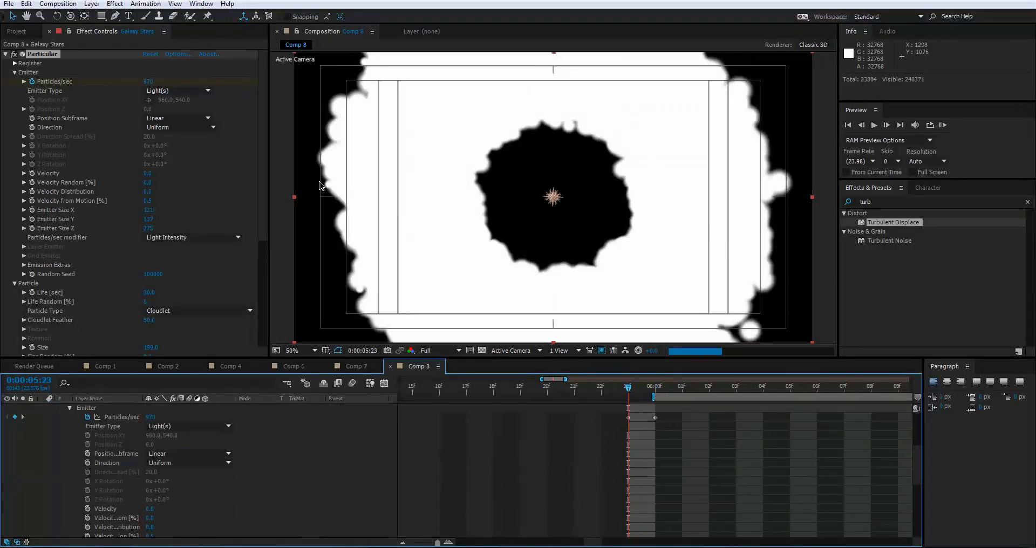
left_click(151, 82)
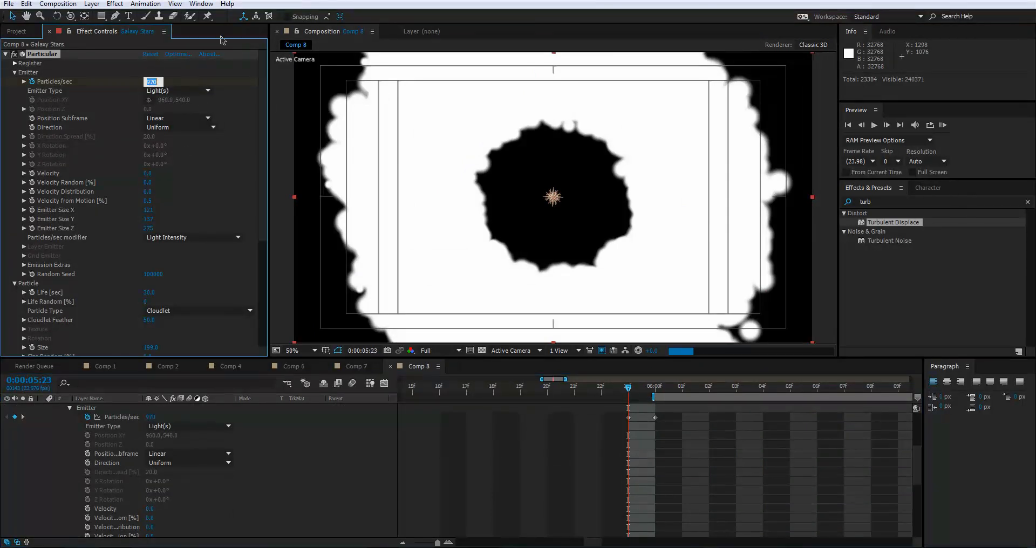
type("10")
key("Return")
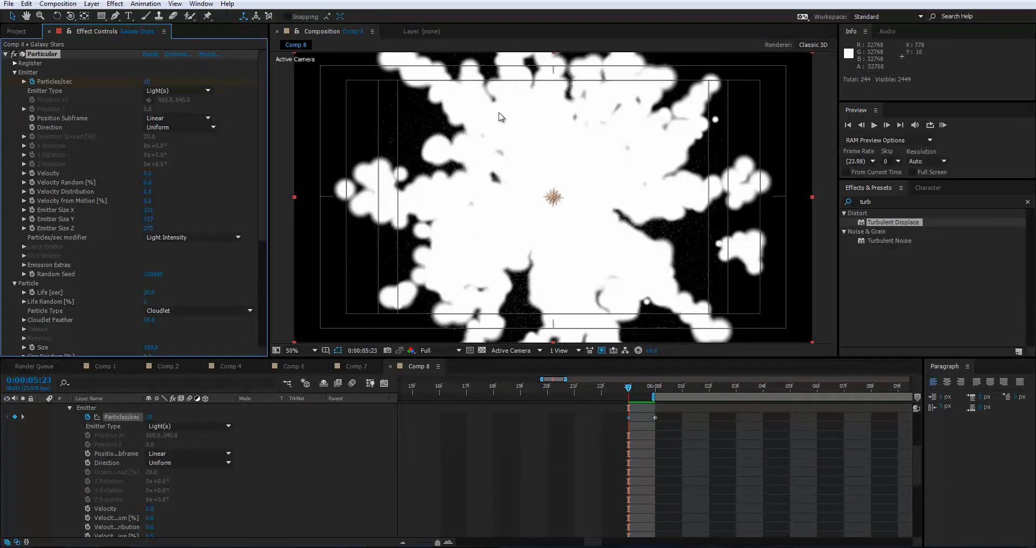
Set the duplicate layer's Cloudlet Feather to 100 and its particle Opacity to 1.
scroll(586, 173, "down", 2)
scroll(258, 129, "down", 1)
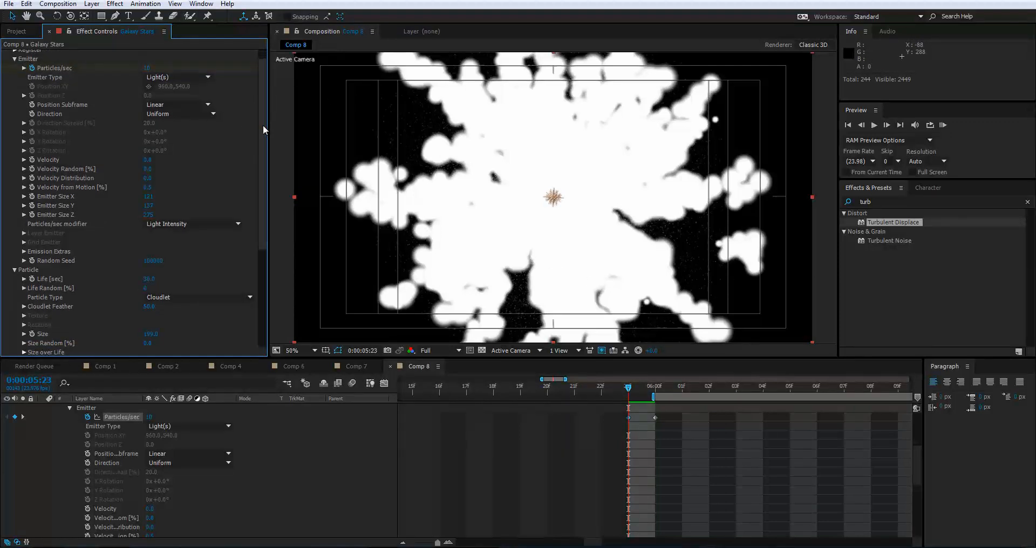
left_click_drag(263, 125, 254, 210)
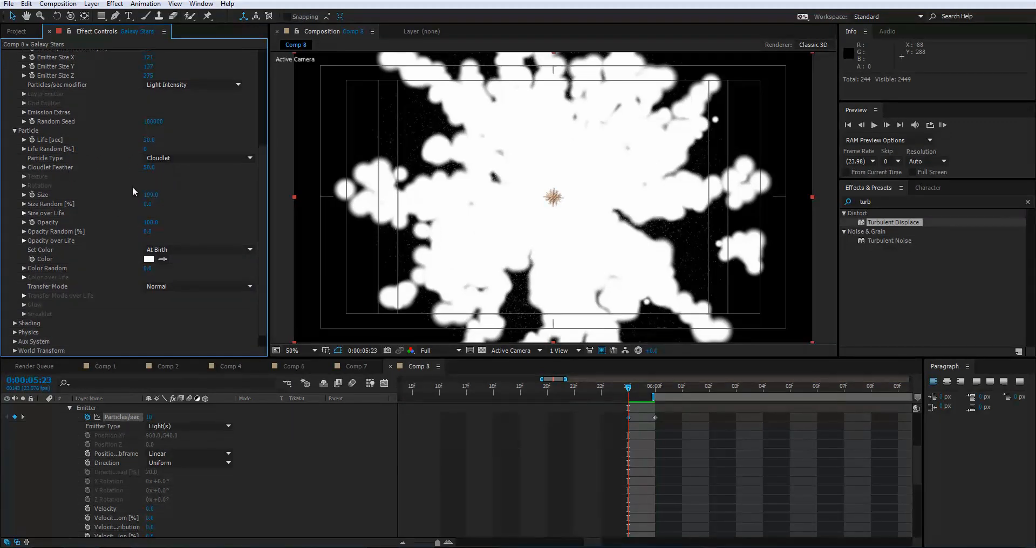
left_click_drag(149, 172, 170, 169)
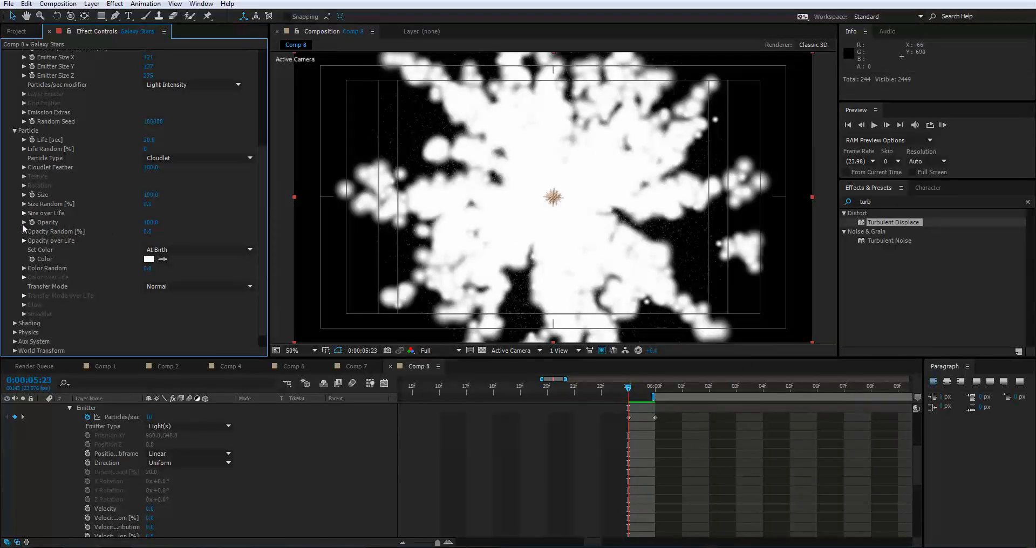
mouse_move(150, 222)
left_mouse_down()
mouse_move(103, 233)
mouse_move(164, 232)
left_mouse_up()
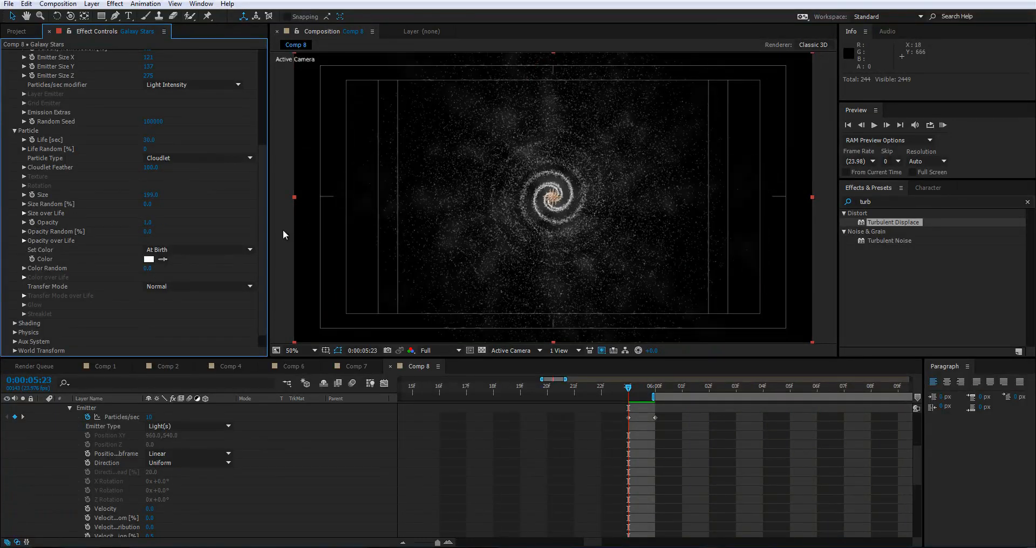
Examine the faint cloud dust around the spiral arms up close and preview its motion from 0:00:05:23.
scroll(613, 197, "up", 2)
scroll(522, 180, "down", 2)
scroll(536, 189, "up", 2)
scroll(550, 190, "down", 2)
scroll(553, 190, "up", 2)
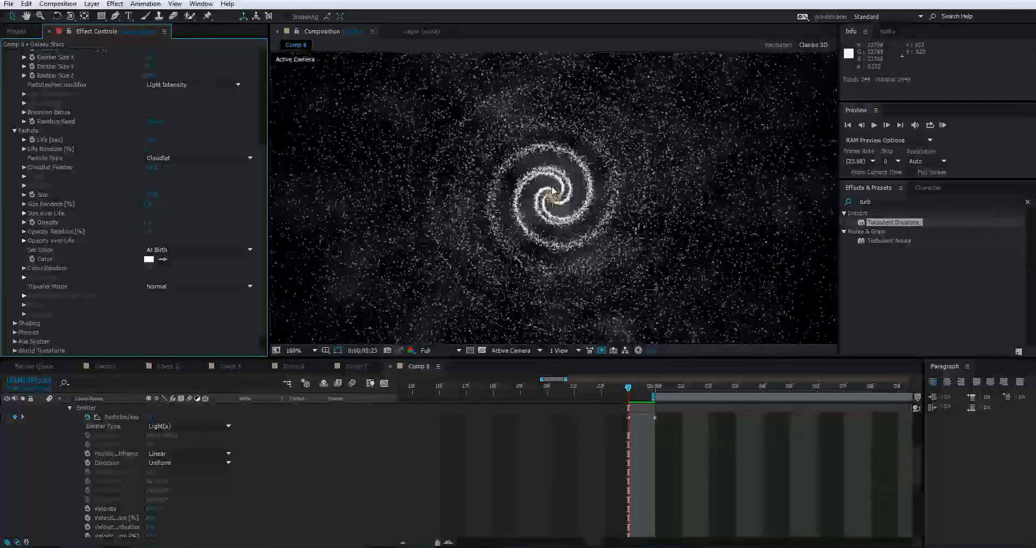
scroll(553, 190, "down", 2)
scroll(550, 188, "up", 2)
scroll(551, 188, "down", 2)
key("space")
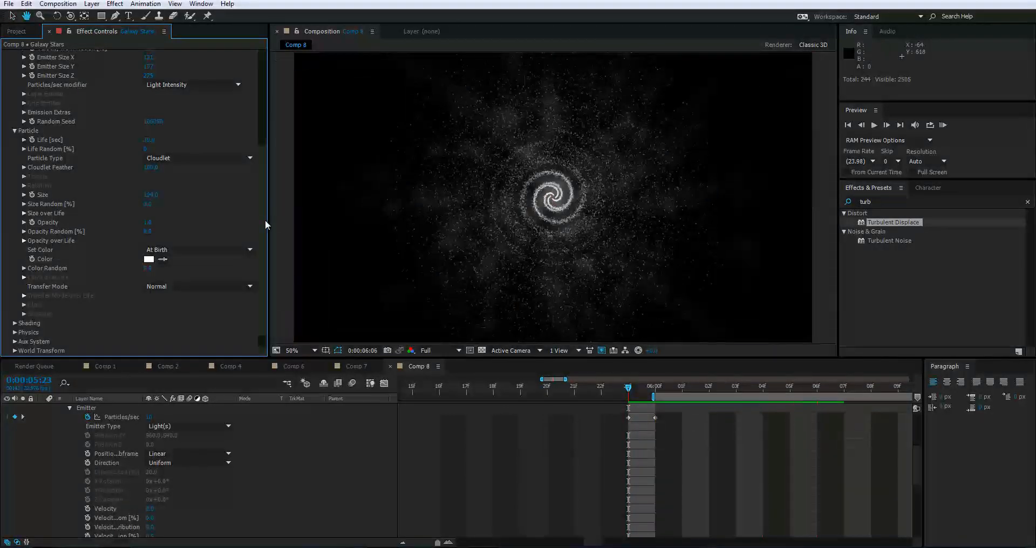
Try denser Particles/sec values, beginning with 15, on the duplicate Galaxy Stars layer's keyframe at 0:00:05:23.
key("space")
left_click(624, 388)
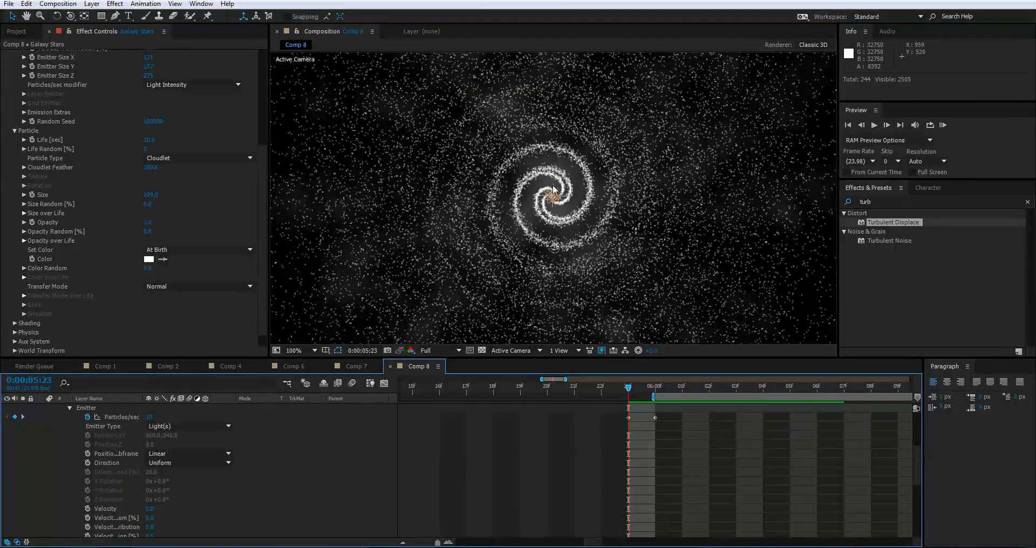
left_click_drag(264, 199, 259, 72)
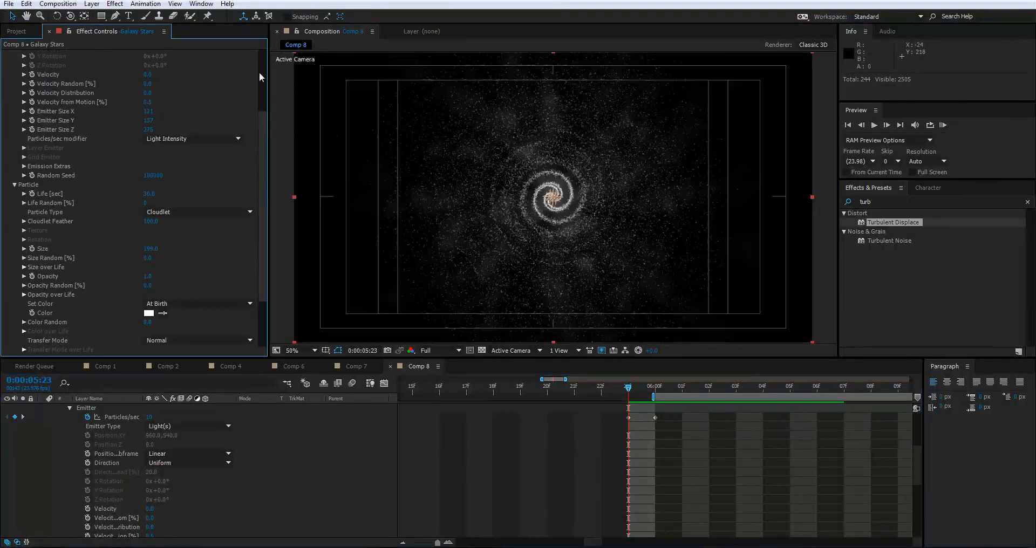
left_click(148, 83)
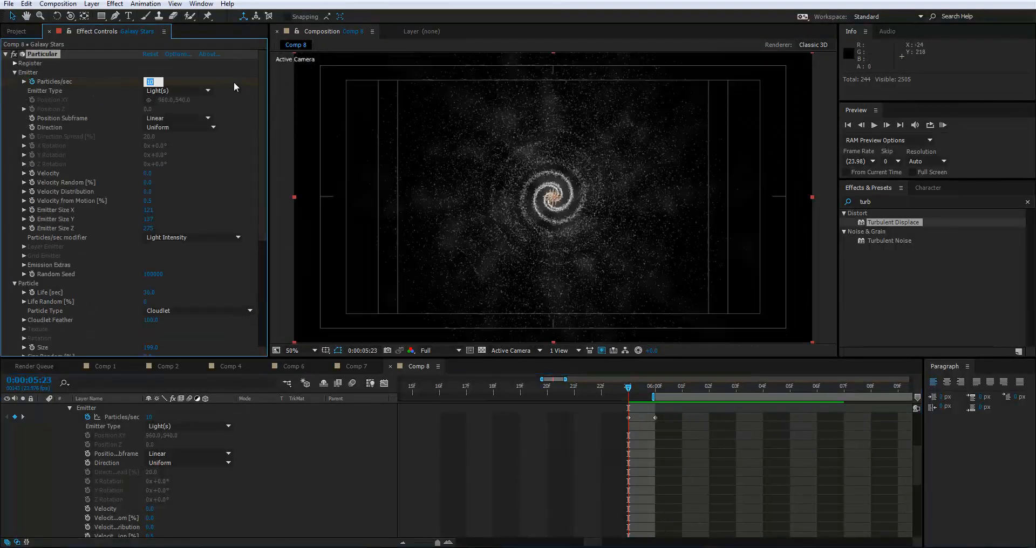
type("15")
key("Return")
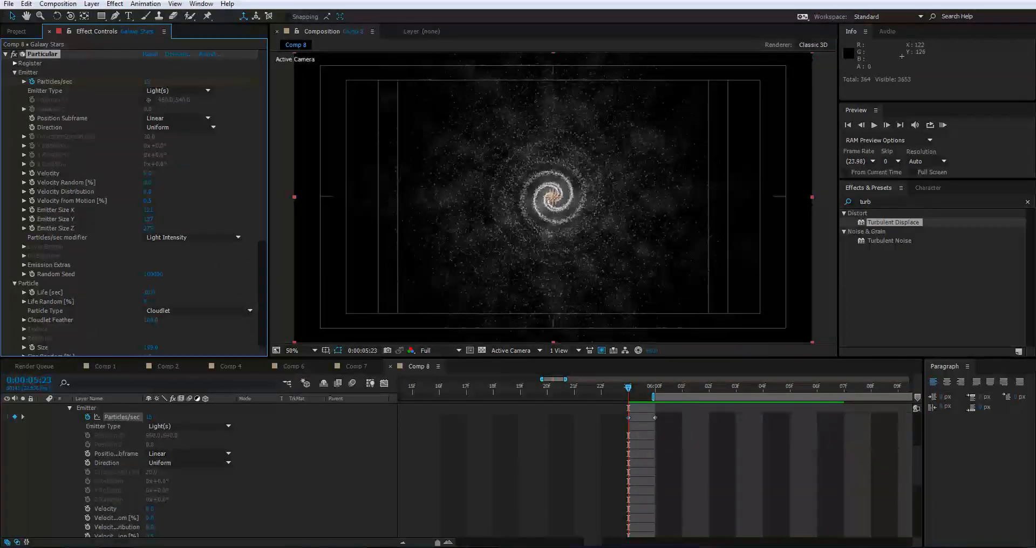
left_click(148, 81)
key("Return")
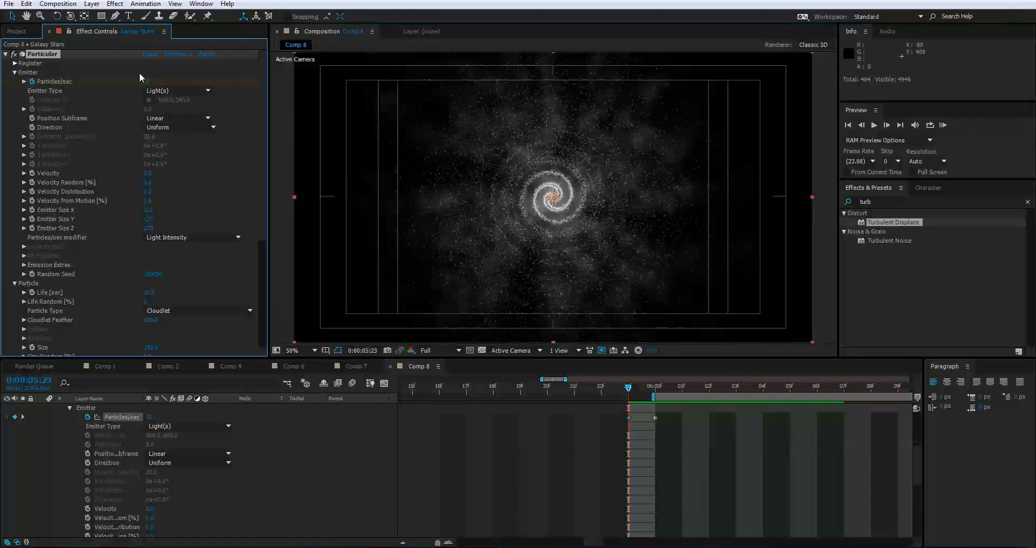
left_click(148, 81)
key("Return")
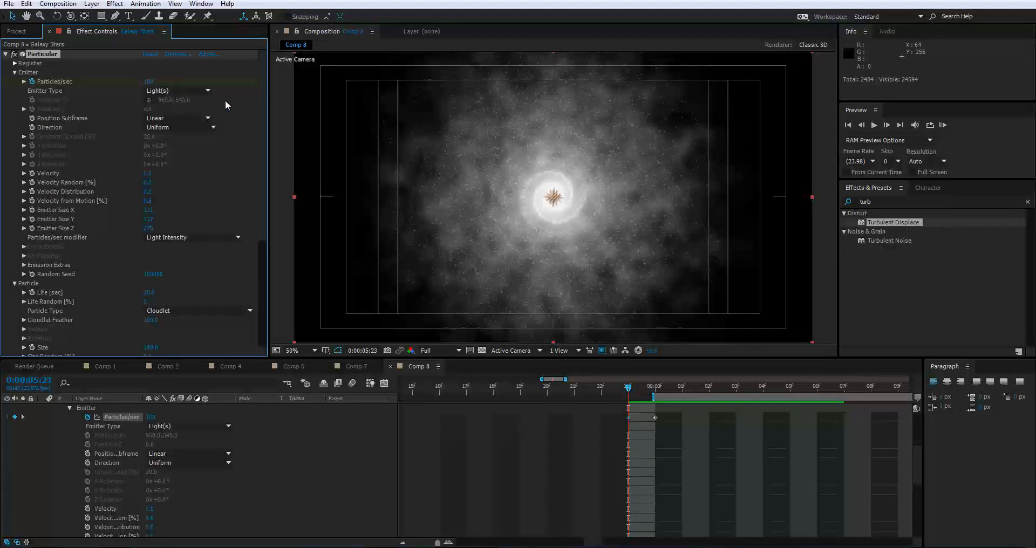
Set the duplicate Galaxy Stars layer's Particles/sec keyframe at 0:00:05:23 to 50.
left_click(149, 81)
type("50")
key("Return")
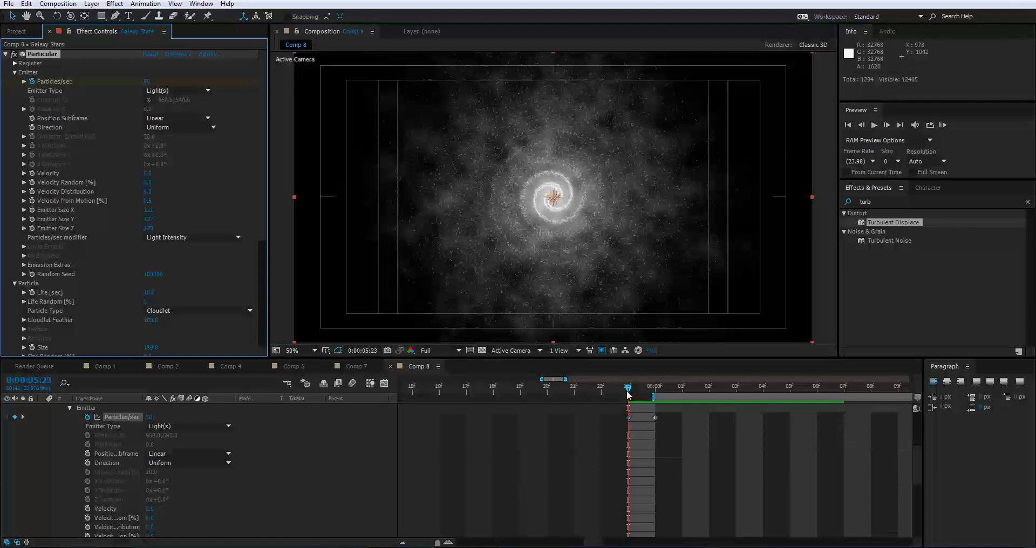
Move the duplicate layer's pair of Particles/sec keyframes earlier so the first one sits at about 0:00:04:01.
left_click_drag(629, 394, 532, 404)
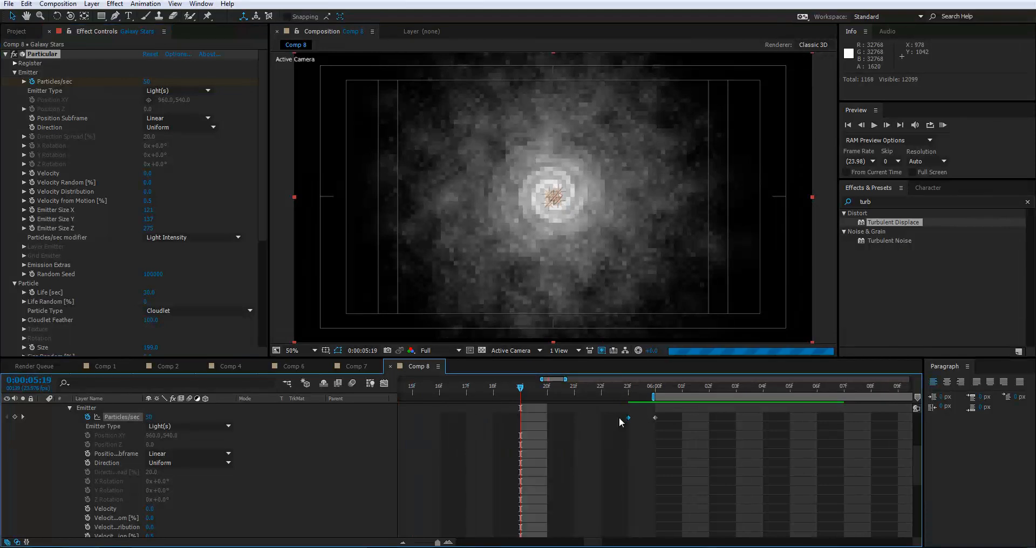
left_click_drag(618, 415, 656, 426)
key("minus")
key("minus")
key("minus")
key("minus")
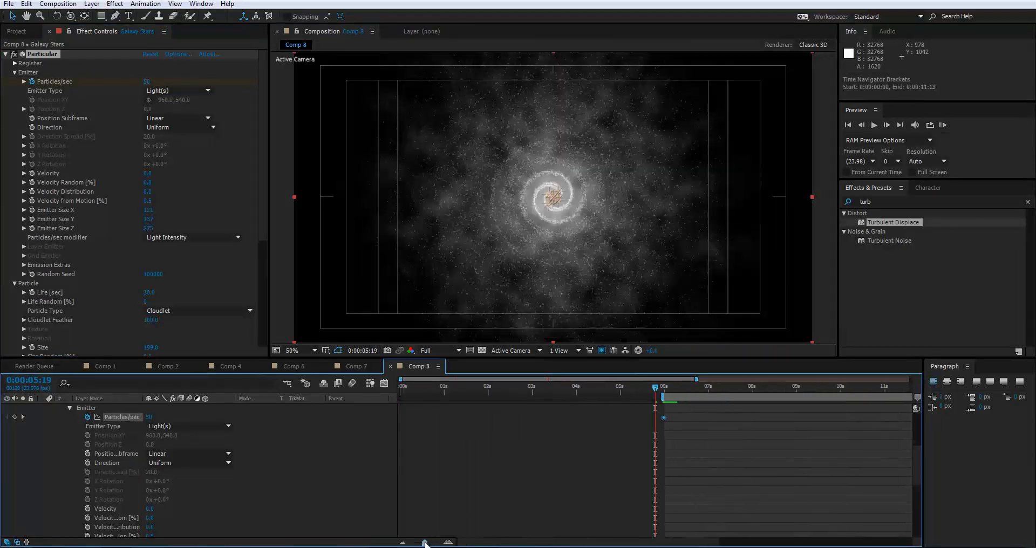
left_click(664, 420)
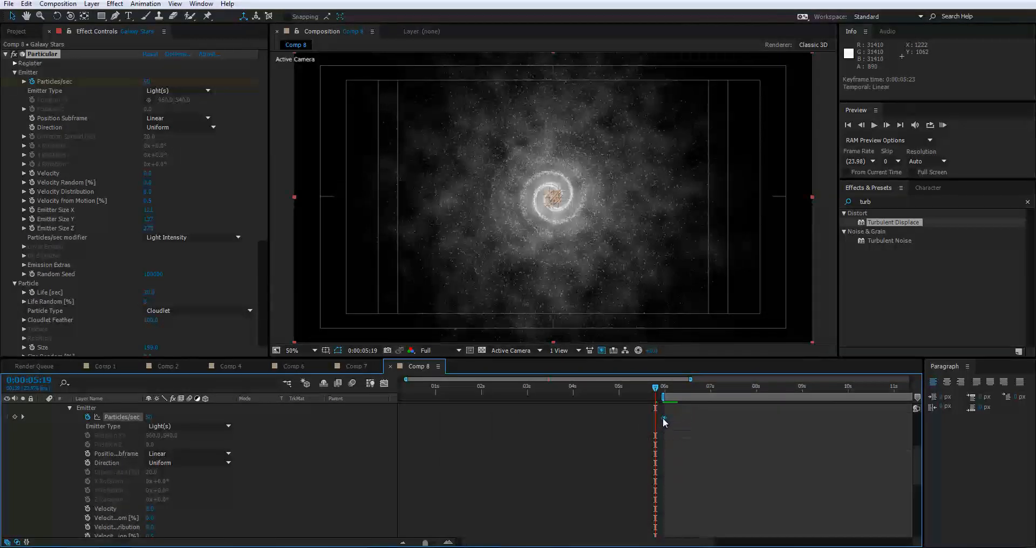
left_click_drag(664, 419, 633, 419)
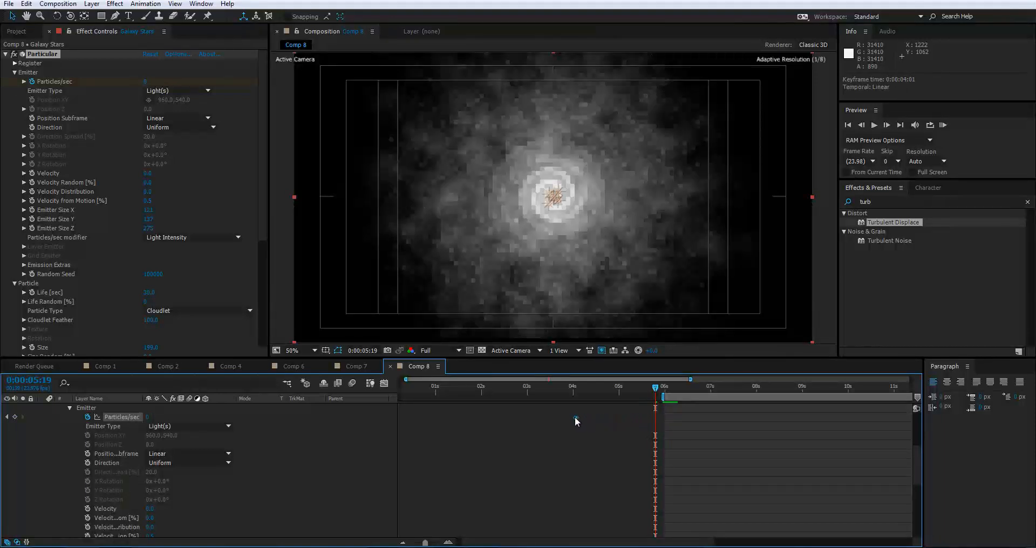
Preview the cloud particles' motion from 0:00:03:05 and from 0:00:06:00.
left_click_drag(575, 416, 537, 400)
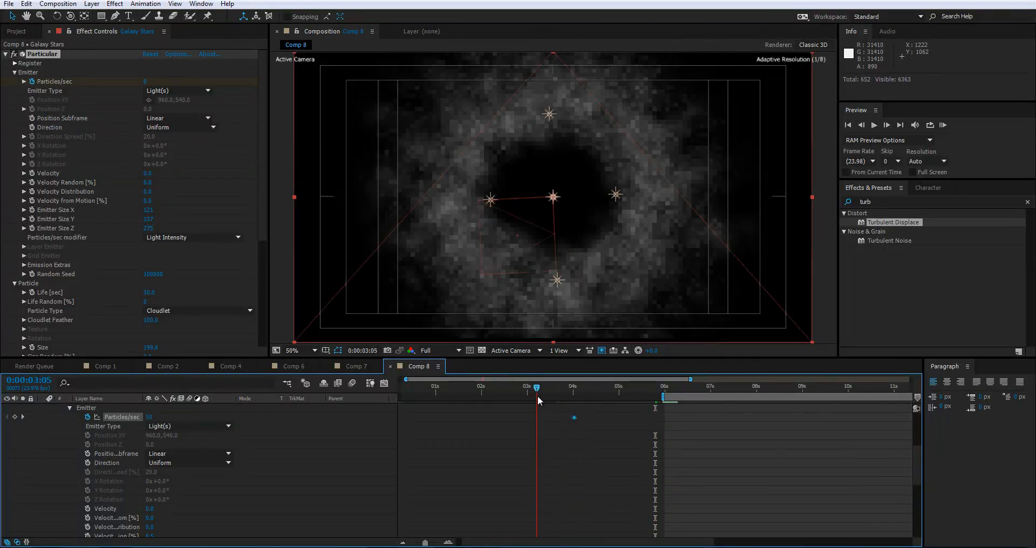
key("space")
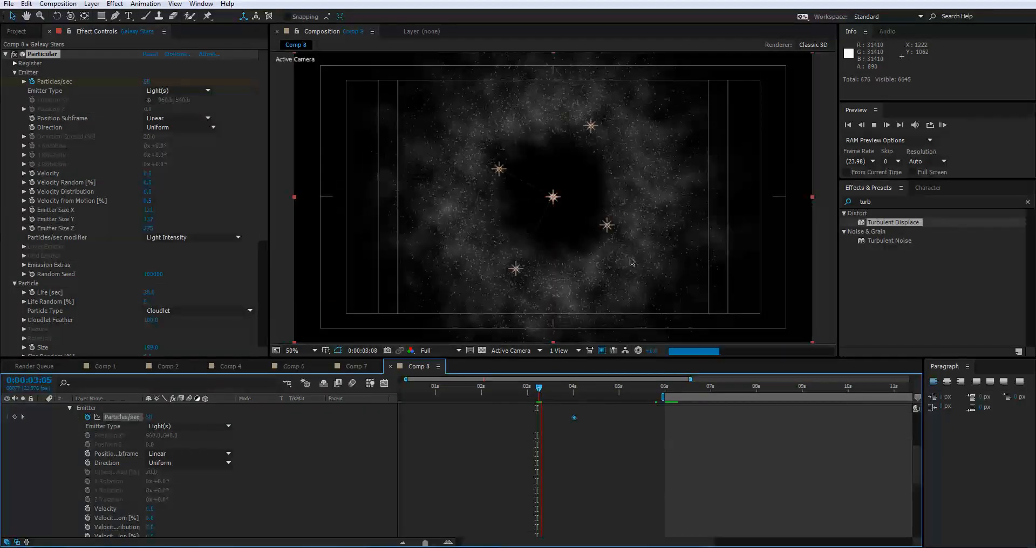
left_click_drag(582, 389, 666, 393)
key("space")
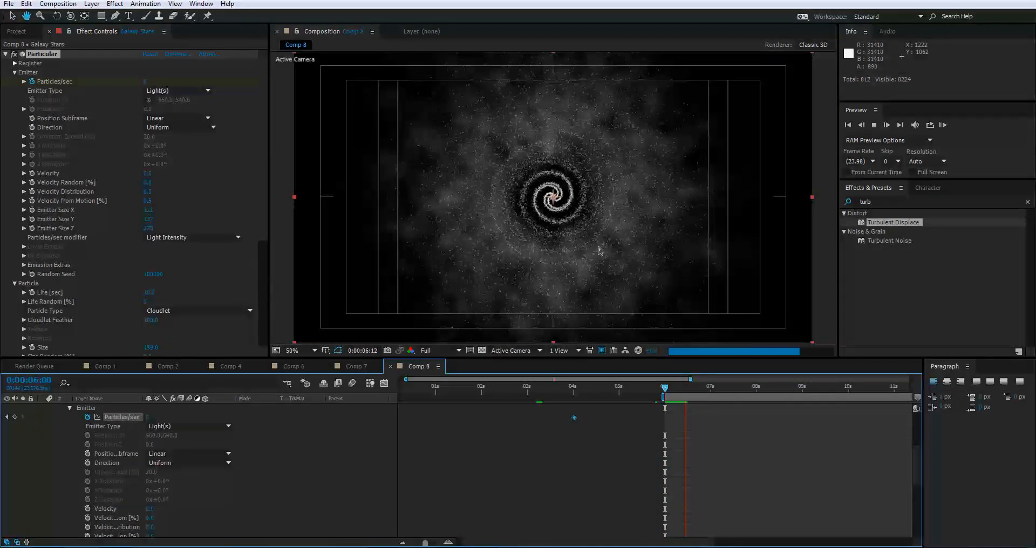
key("space")
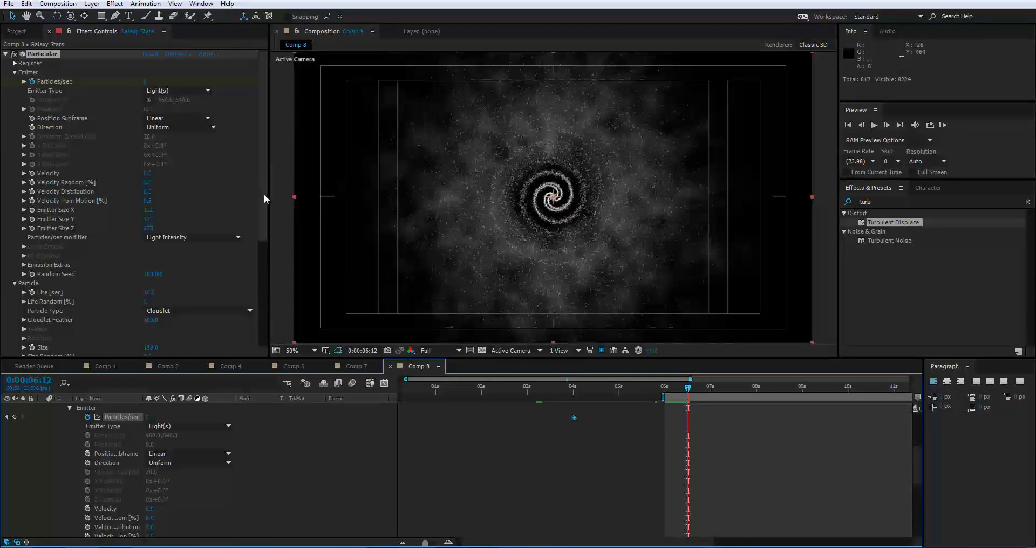
Collapse the duplicate Galaxy Stars layer's properties, toggle its visibility to identify it, and rename it Cloud Volume.
left_click_drag(264, 193, 261, 242)
scroll(290, 459, "up", 2)
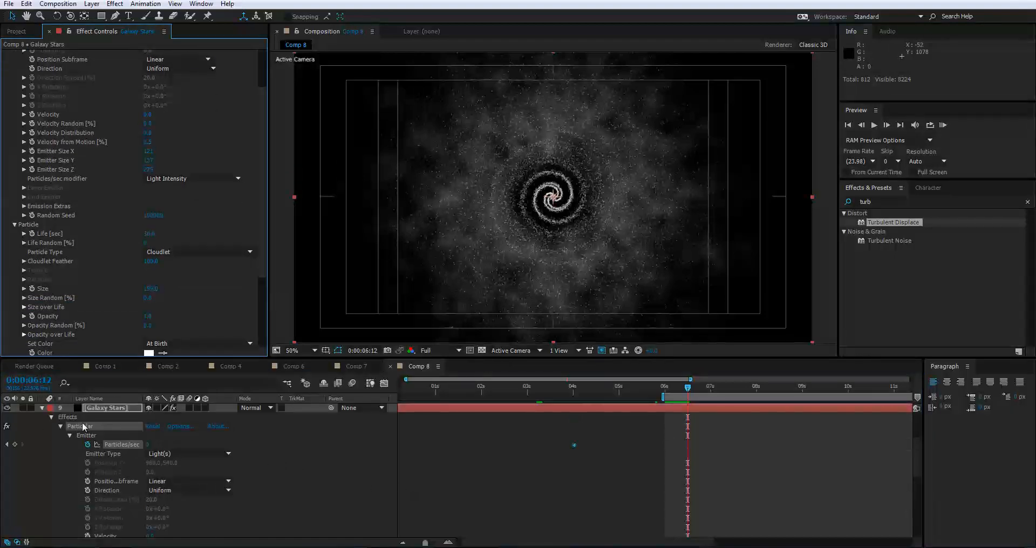
left_click(43, 409)
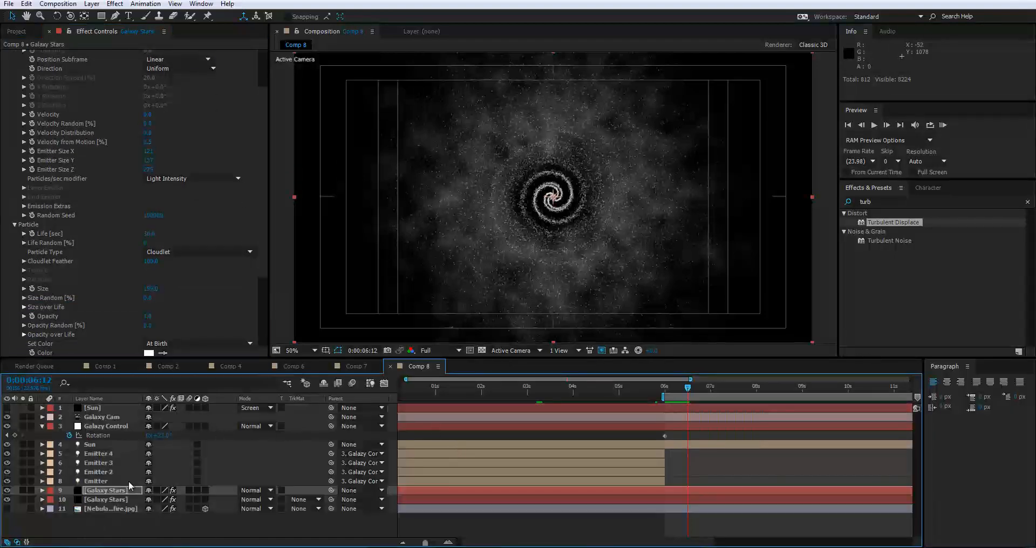
left_click(105, 491)
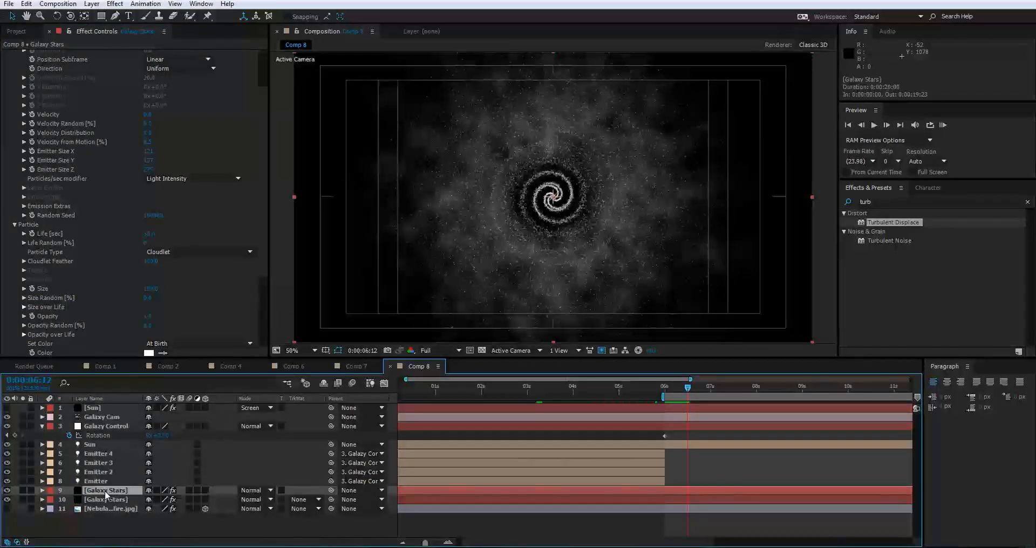
left_click(7, 490)
left_click(7, 491)
right_click(100, 493)
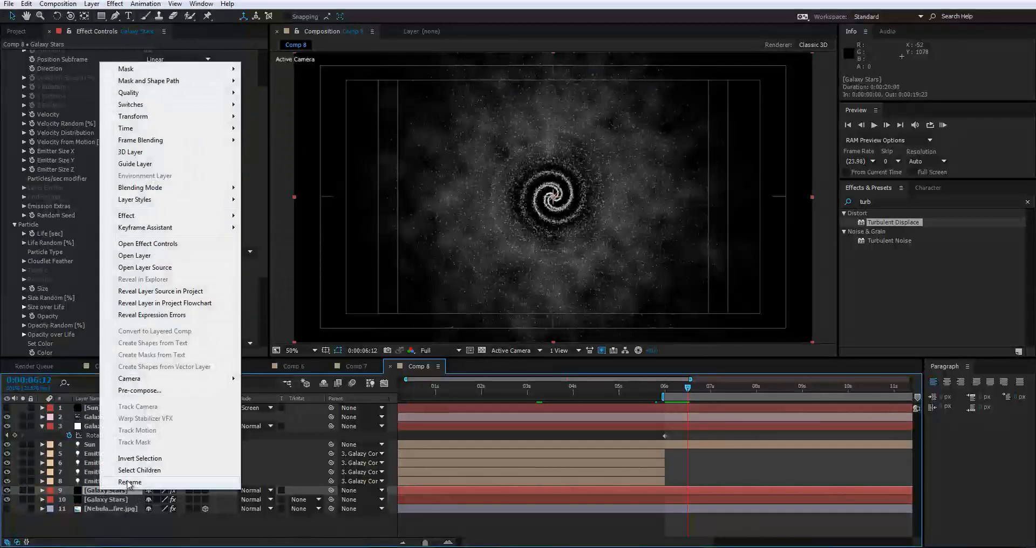
left_click(130, 495)
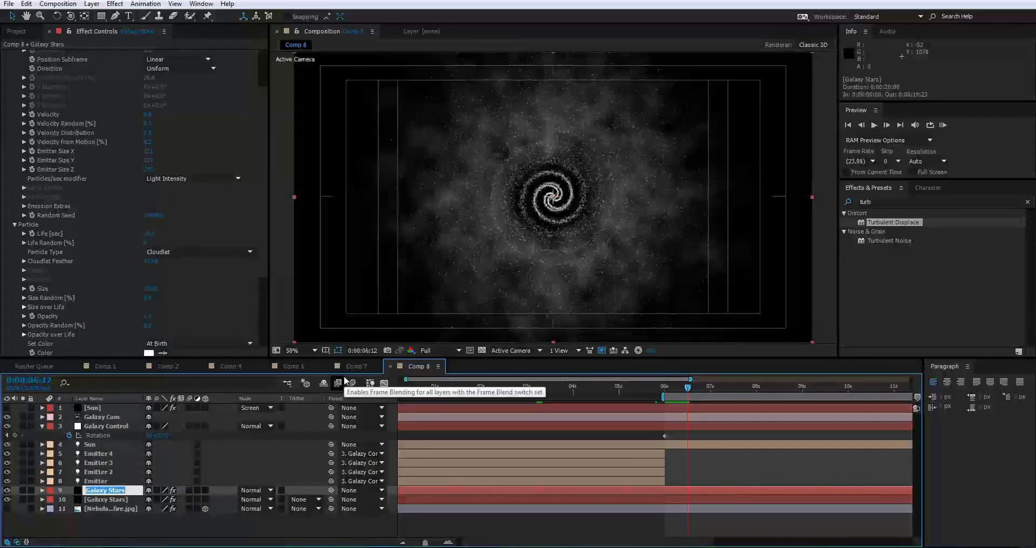
type("Cloud Volume")
key("Return")
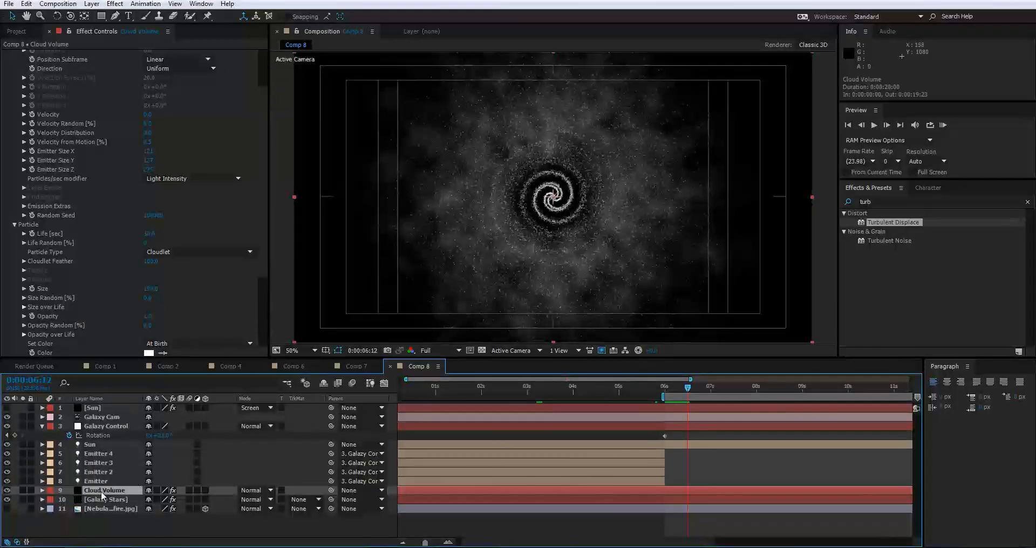
Duplicate the Cloud Volume layer and rename the copy Cloud Volume Light.
key("ctrl+d")
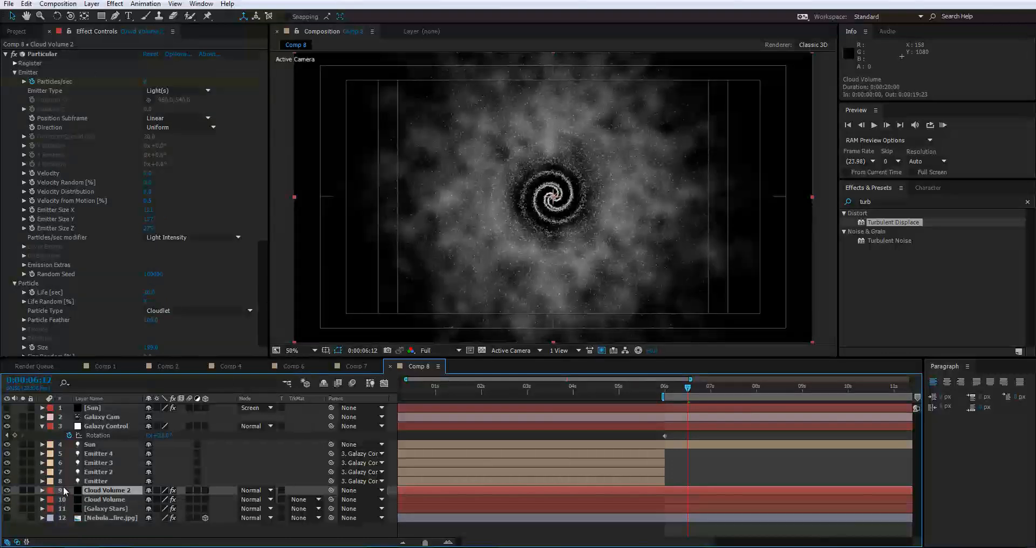
right_click(113, 489)
left_click(132, 482)
left_click(136, 491)
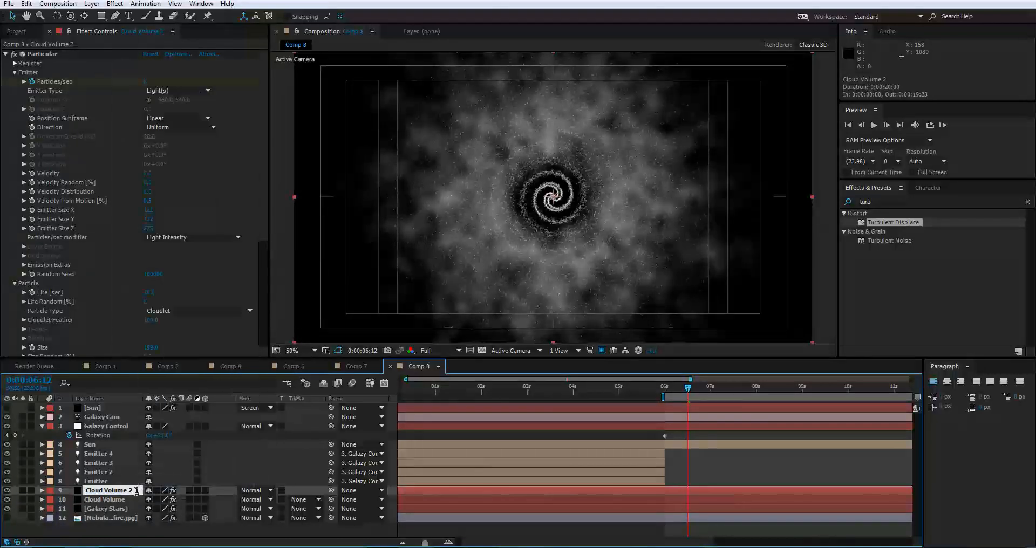
type("Light")
left_click(125, 507)
left_click(124, 493)
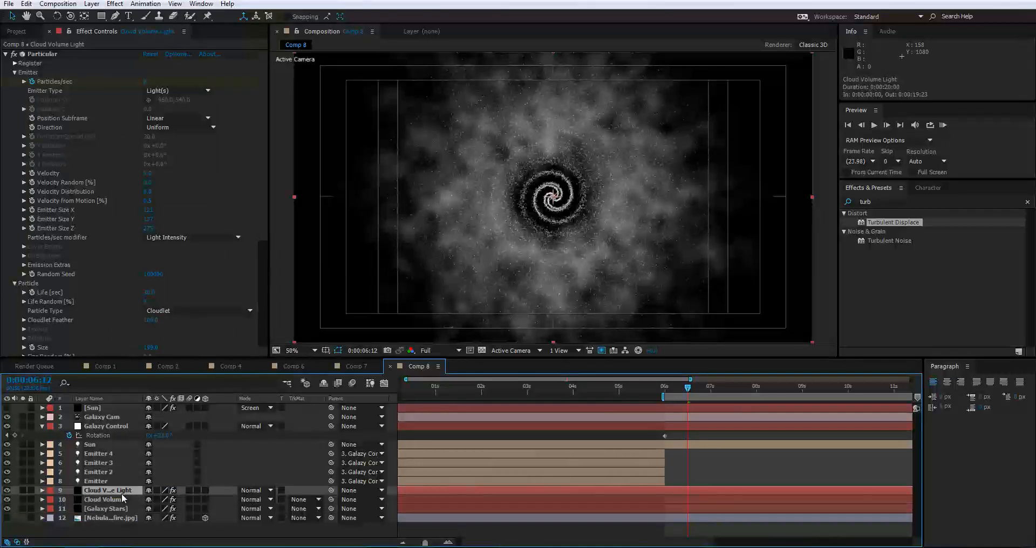
Find the Shine effect, apply it to the Cloud Volume Light layer and check the whole composition.
left_click(877, 202)
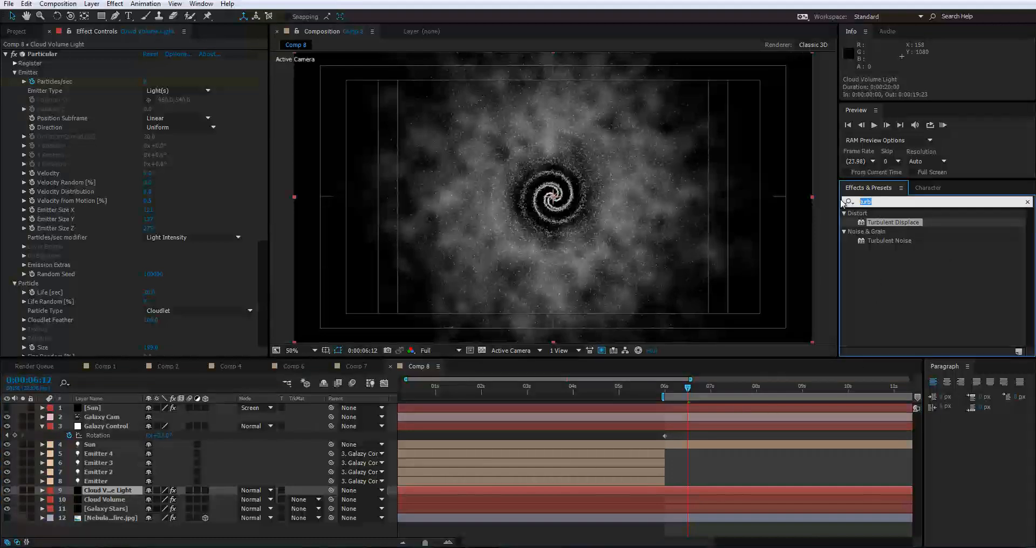
type("shine")
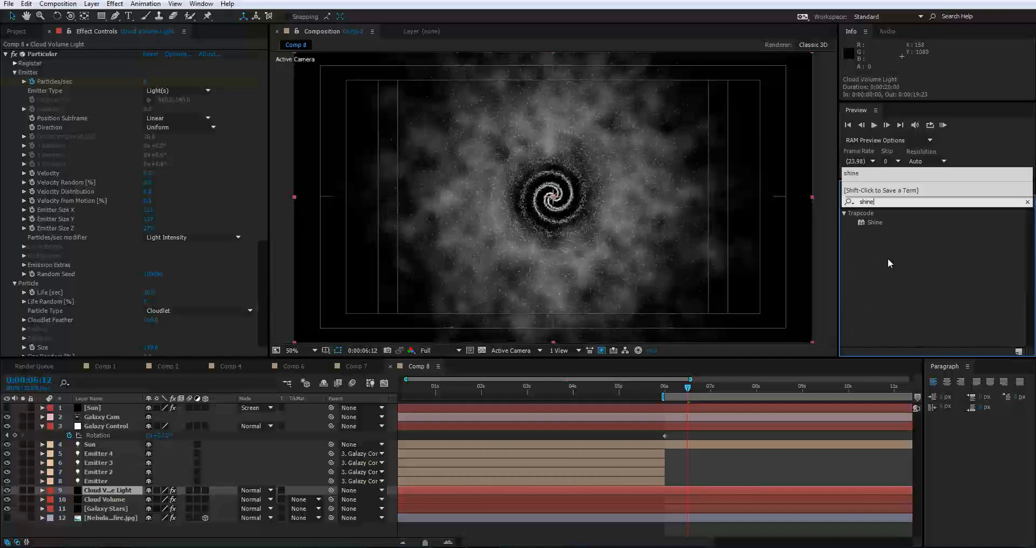
left_click_drag(862, 224, 671, 488)
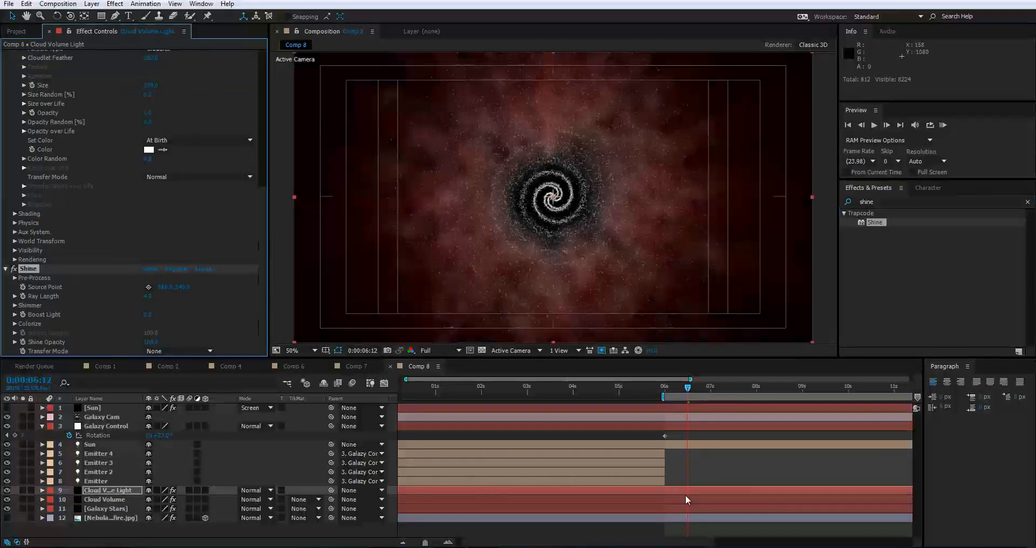
scroll(575, 201, "up", 2)
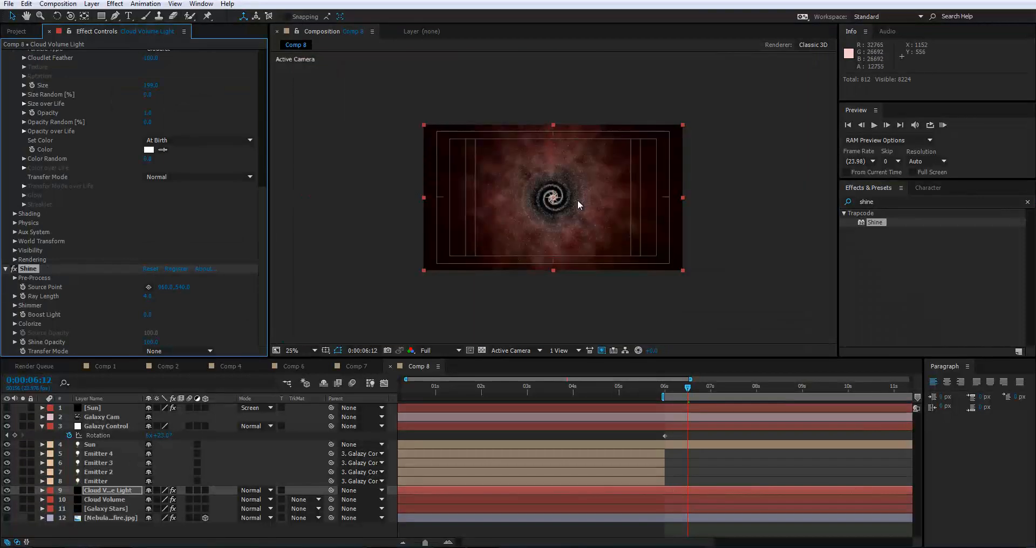
scroll(576, 204, "down", 2)
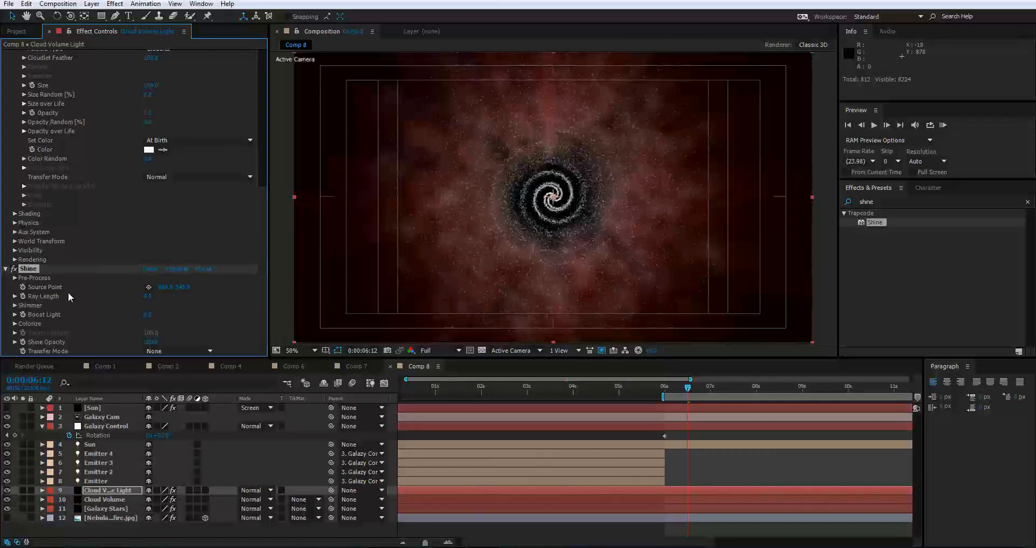
Set the Colorize preset of Cloud Volume Light's Shine effect to Heaven, after trying Electric and Spirit.
left_click(15, 323)
scroll(167, 271, "down", 2)
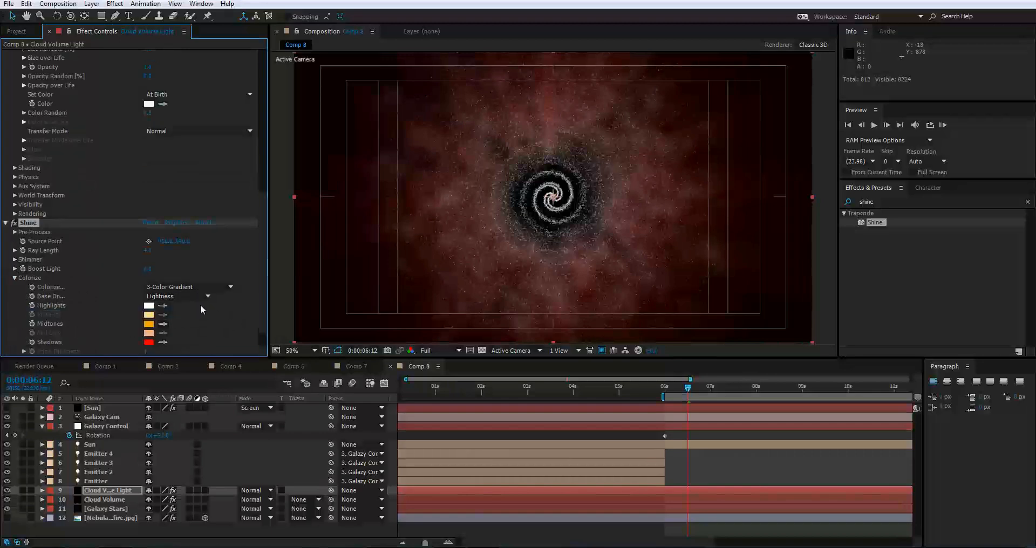
left_click(215, 288)
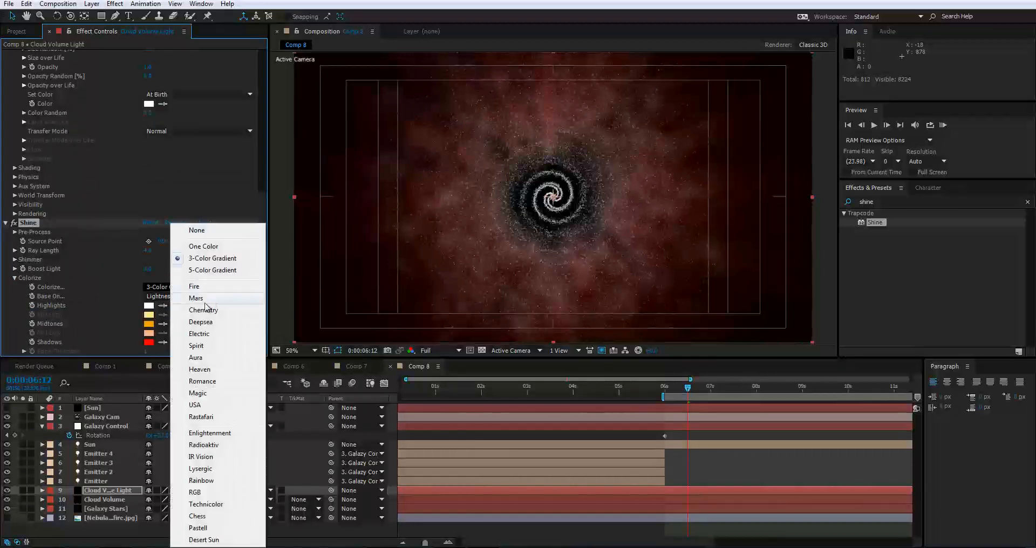
left_click(205, 335)
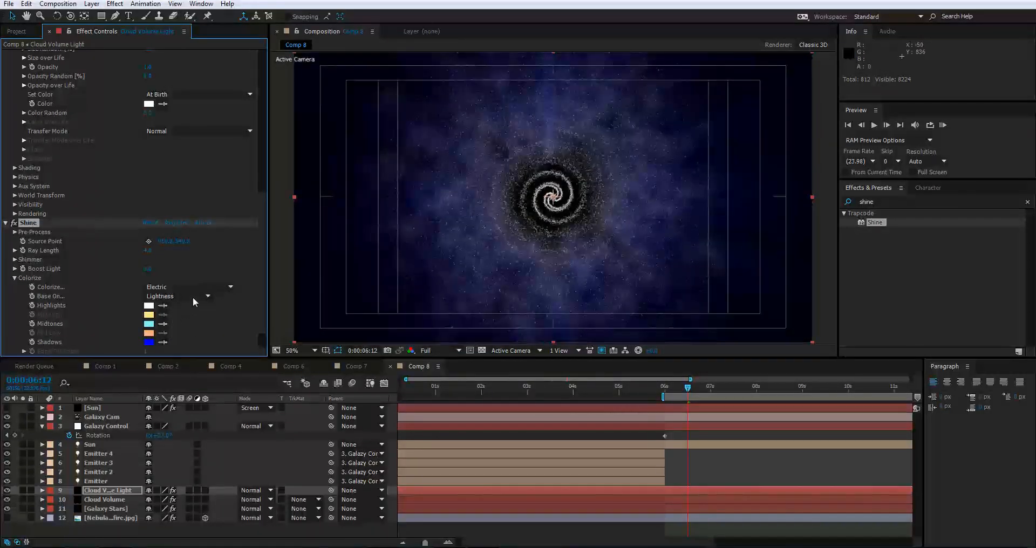
left_click(216, 287)
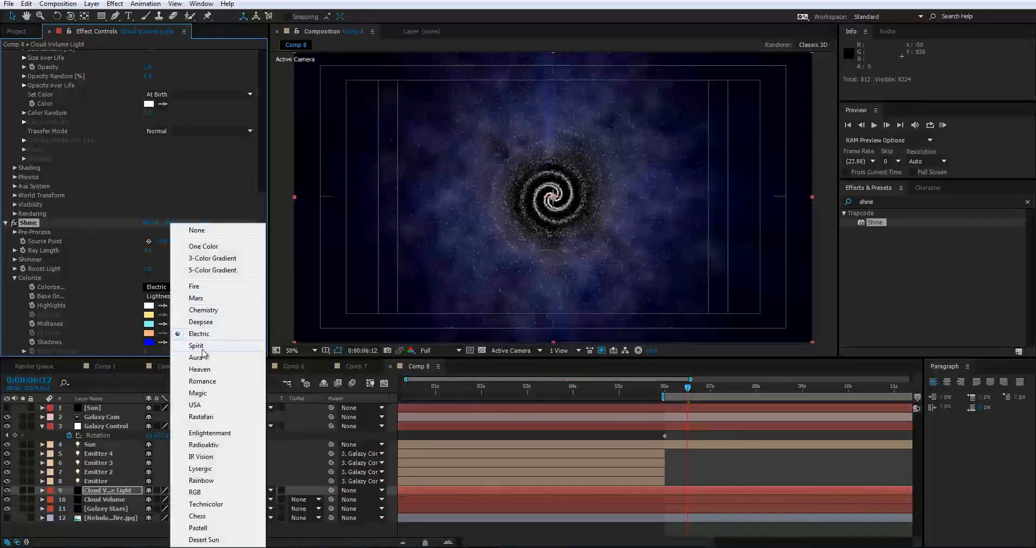
left_click(197, 346)
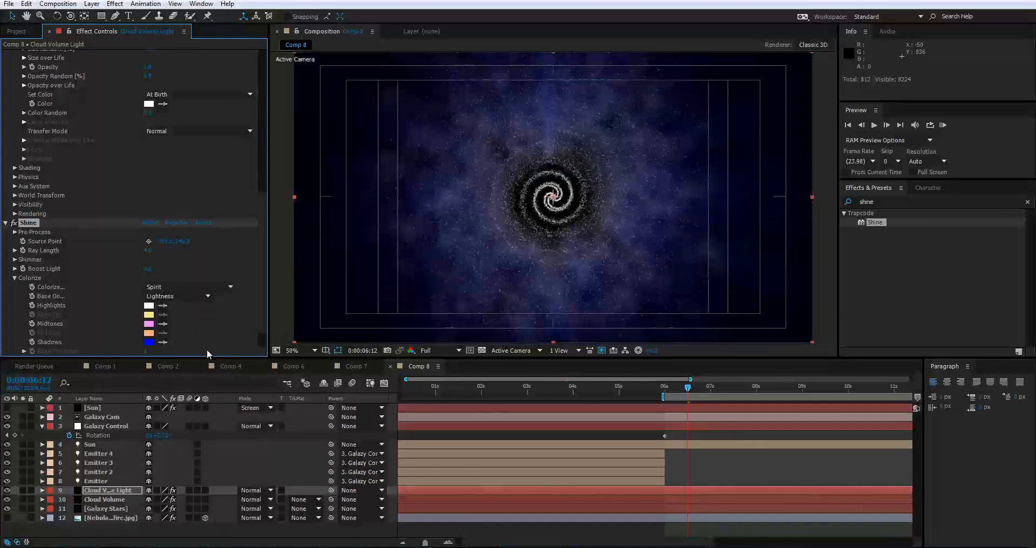
left_click(212, 288)
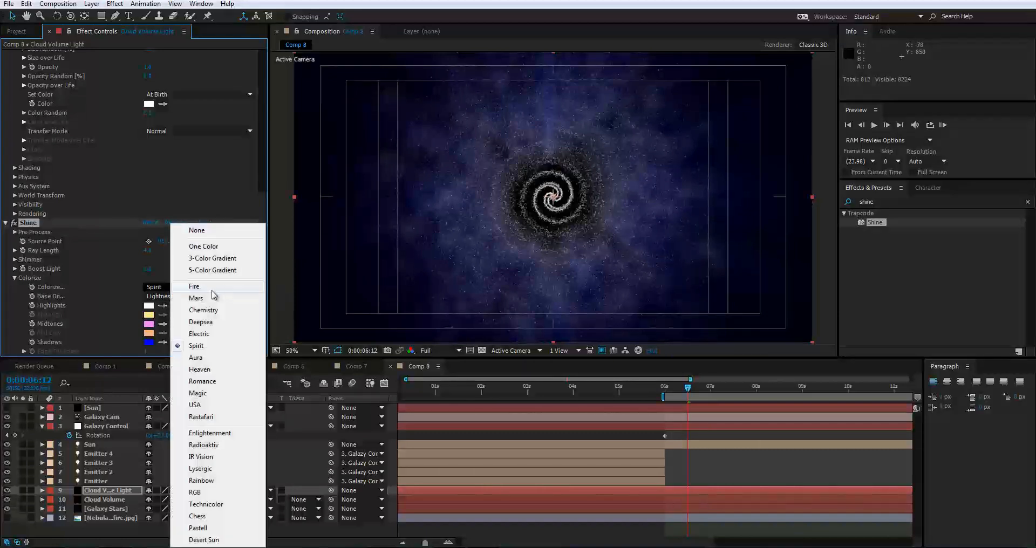
left_click(215, 370)
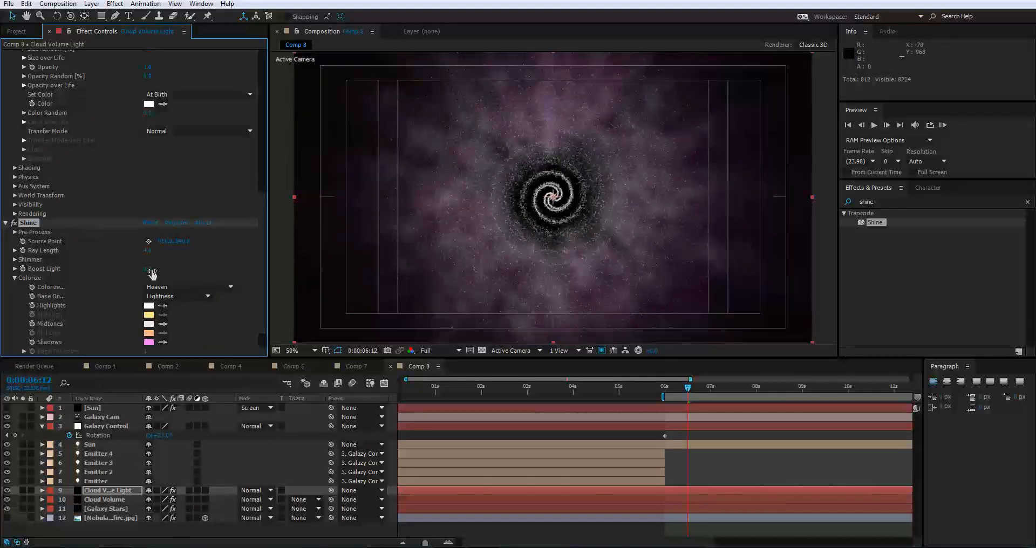
Increase Shine's ray length and boost light on Cloud Volume Light and check the rays around the galaxy.
left_click_drag(151, 273, 173, 251)
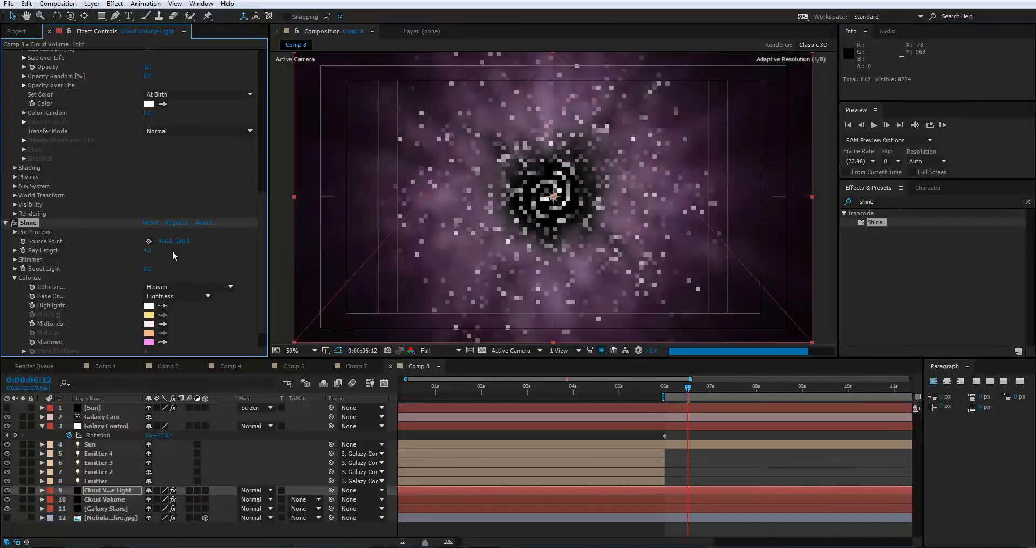
scroll(566, 131, "down", 1)
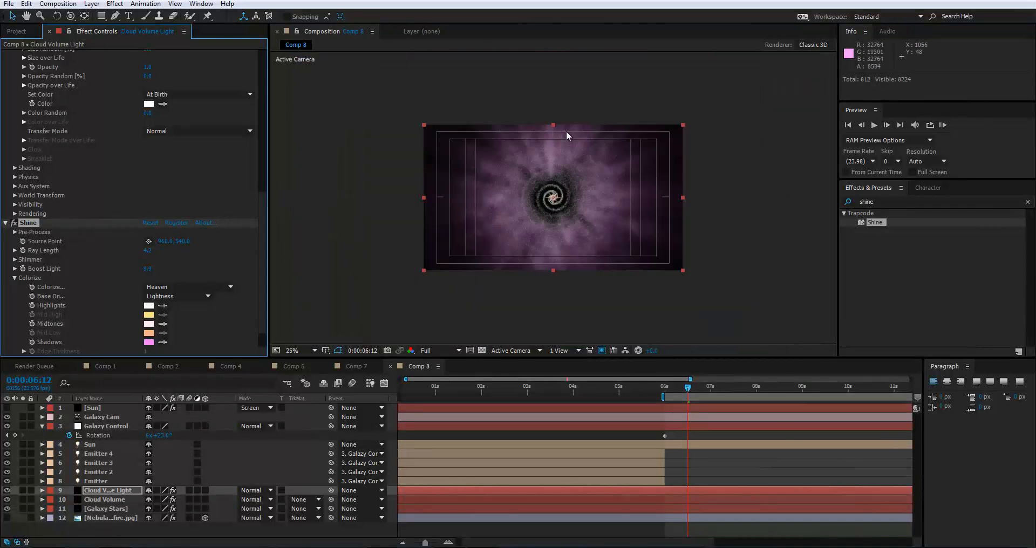
scroll(568, 135, "up", 1)
scroll(556, 180, "down", 1)
scroll(559, 181, "up", 1)
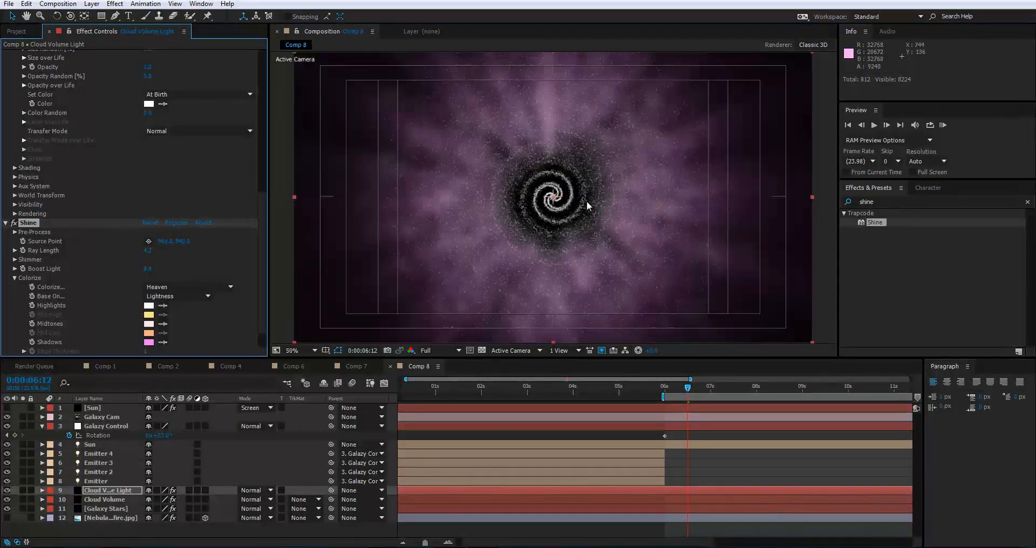
Make the nebula image and the Sun solid visible and inspect the combined galaxy up close and as a whole.
left_click(7, 518)
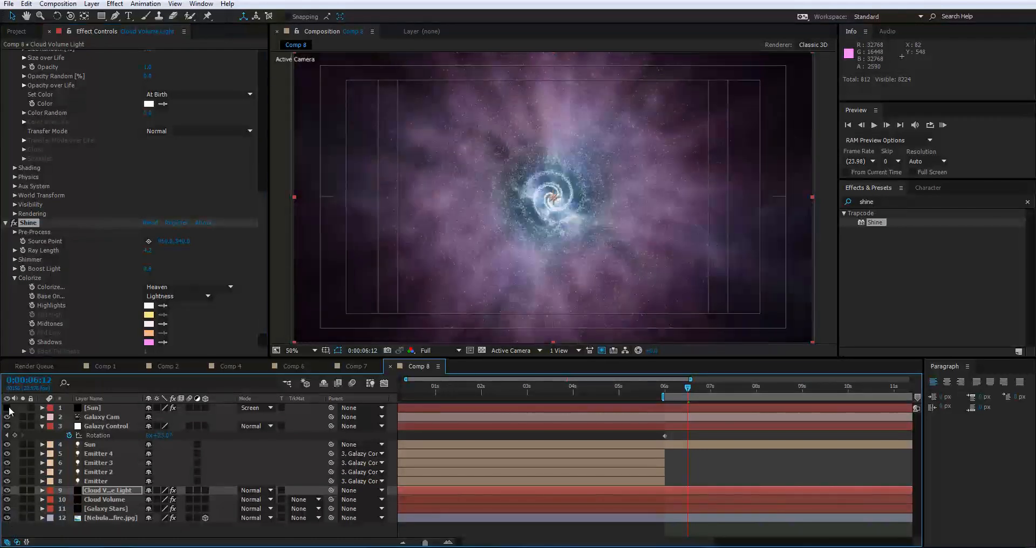
scroll(514, 217, "down", 1)
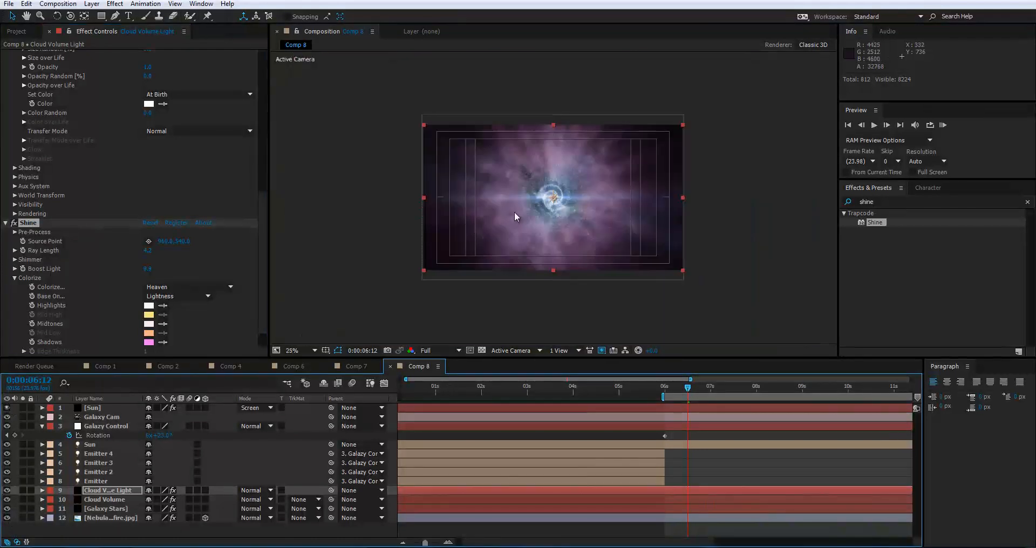
scroll(515, 212, "up", 1)
scroll(511, 177, "down", 1)
scroll(511, 162, "up", 1)
scroll(575, 203, "up", 1)
scroll(559, 199, "down", 1)
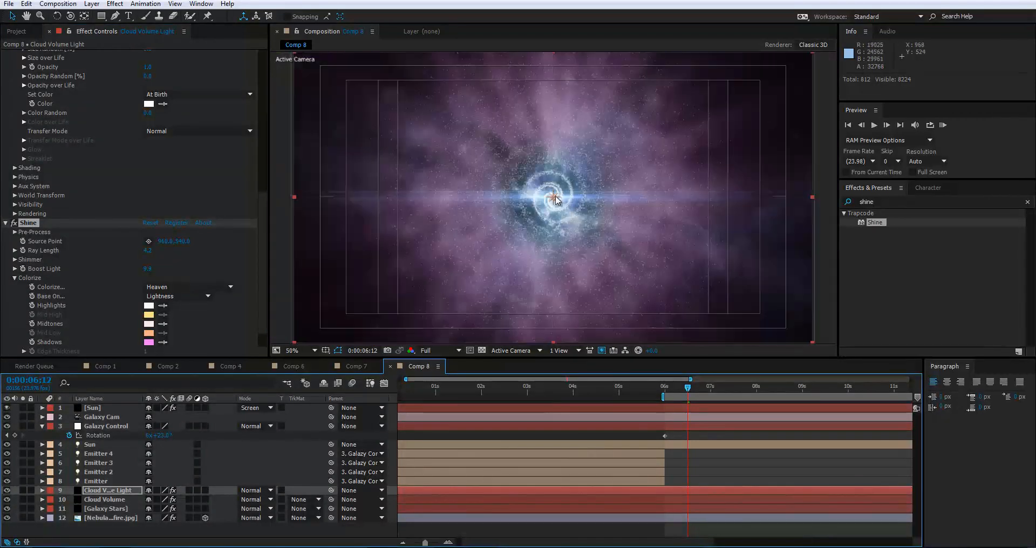
scroll(561, 201, "up", 1)
scroll(549, 222, "down", 1)
scroll(576, 208, "up", 1)
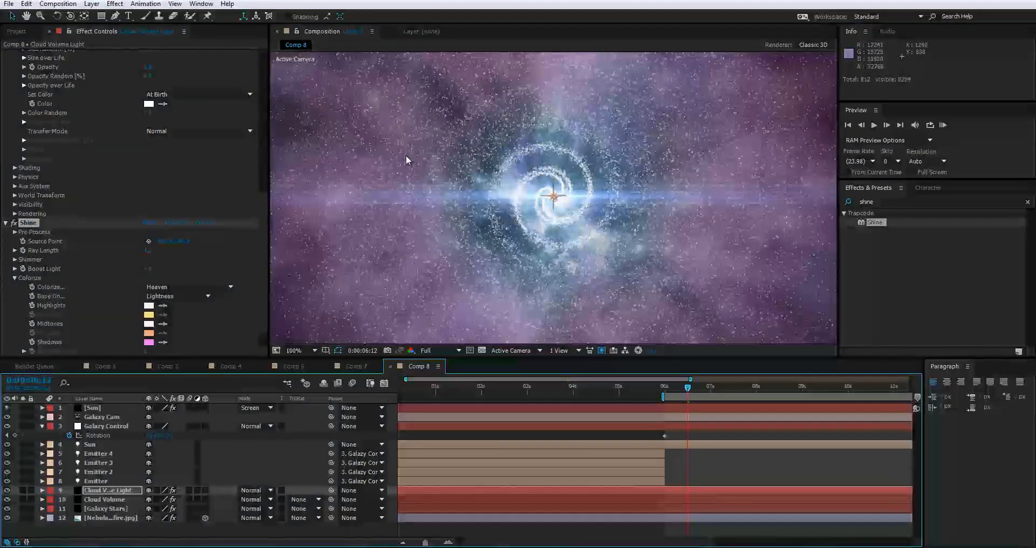
Set the particle color mode of the Galaxy Stars layer to Random from Gradient.
left_click(106, 511)
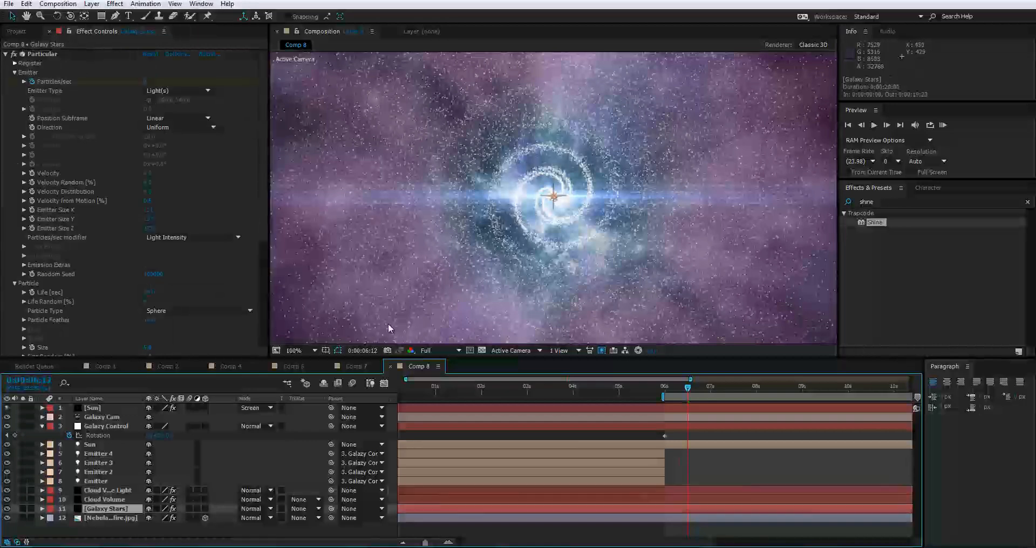
left_click_drag(262, 205, 263, 291)
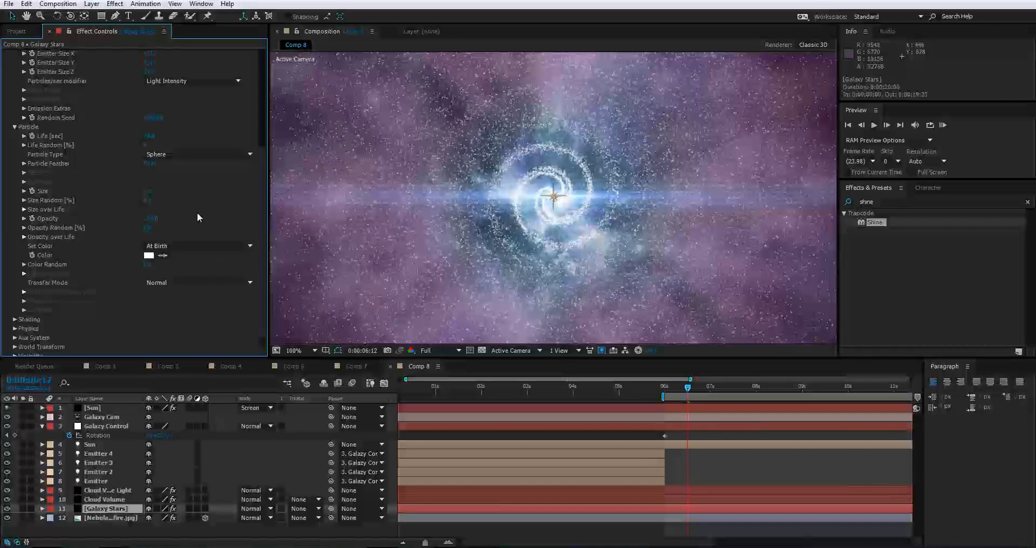
left_click(171, 247)
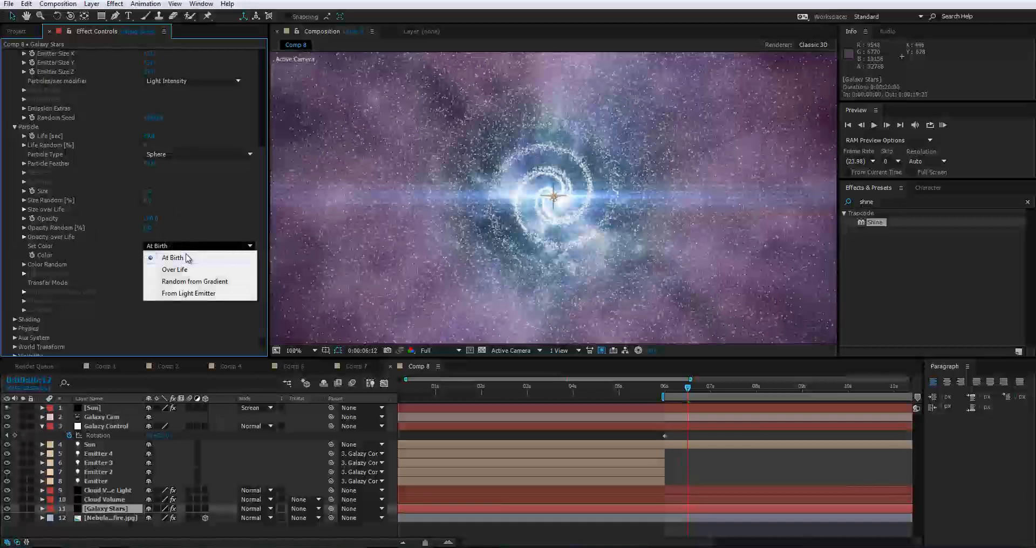
left_click(201, 282)
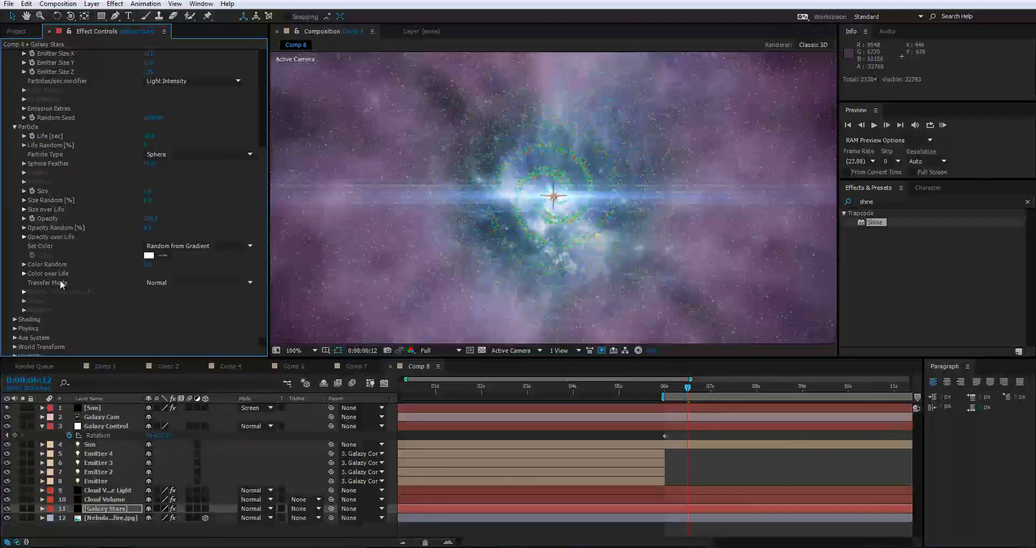
Remove the yellow, green and cyan stops from Galaxy Stars' Color over Life gradient.
left_click(23, 274)
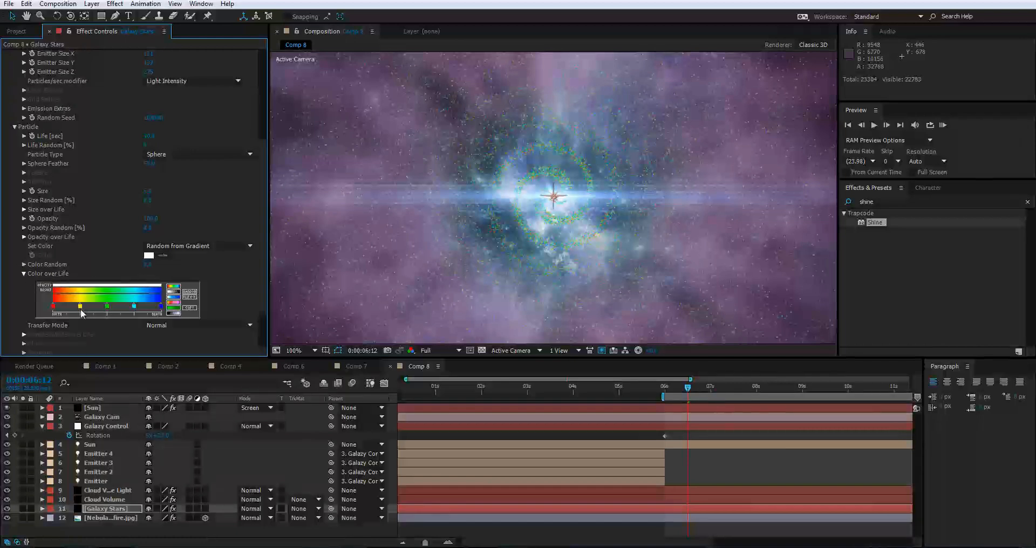
left_click_drag(81, 306, 86, 340)
left_click_drag(108, 306, 113, 359)
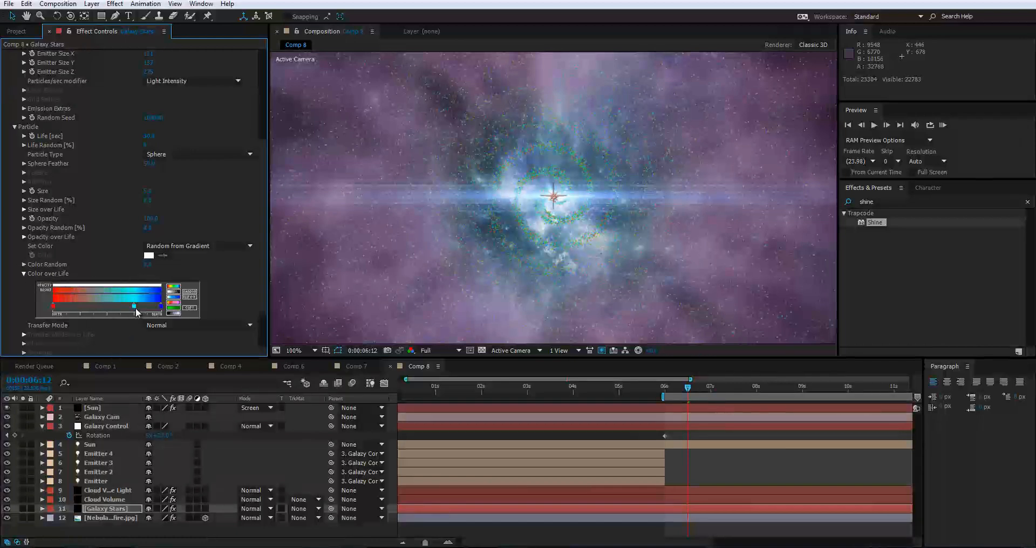
left_click_drag(136, 317, 137, 368)
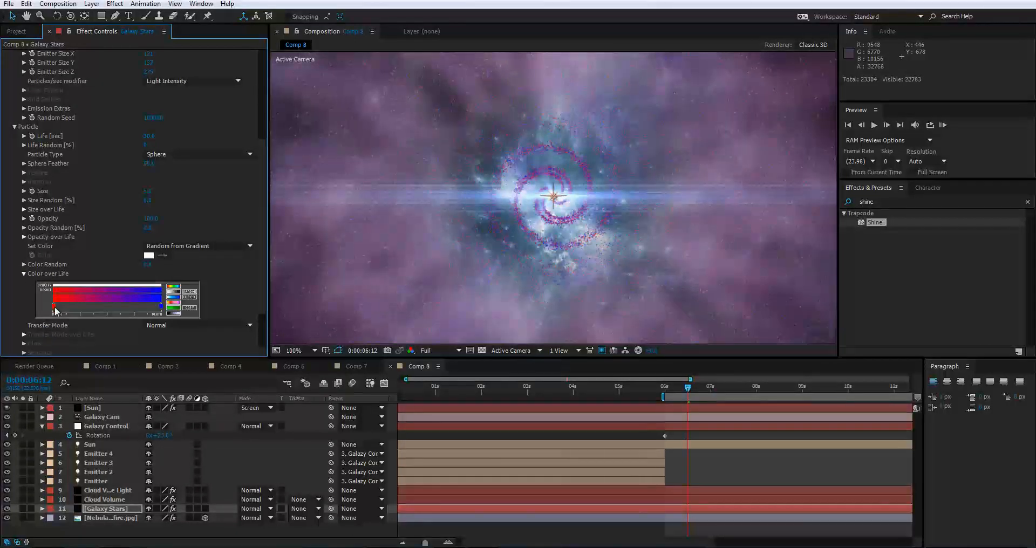
Change the red starting stop of the Color over Life gradient to white.
double_click(53, 307)
left_click_drag(601, 328, 575, 272)
left_click(830, 285)
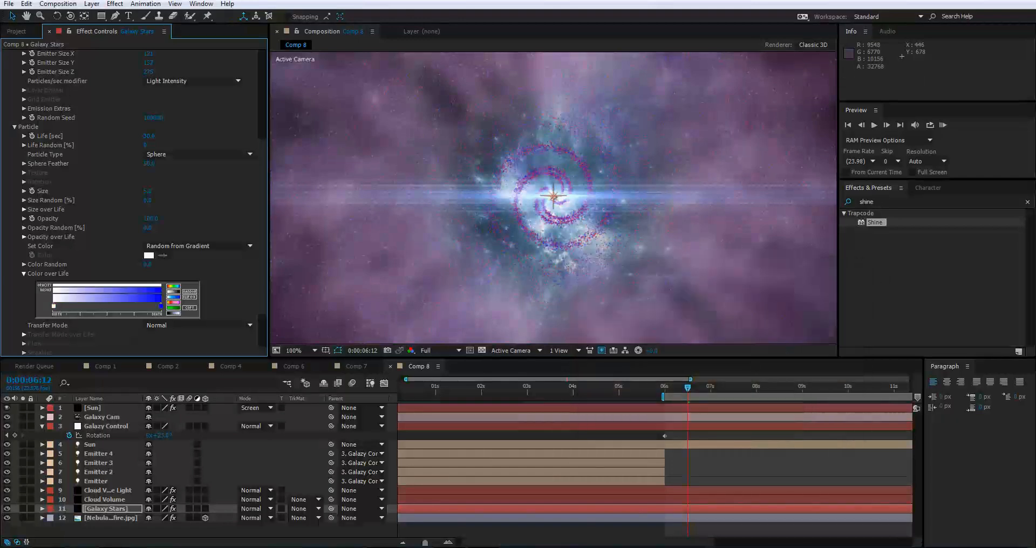
Change the blue end stop of the Color over Life gradient to light blue 8DC3FF and check the stars.
double_click(161, 306)
left_click_drag(629, 294, 624, 283)
left_click(753, 333)
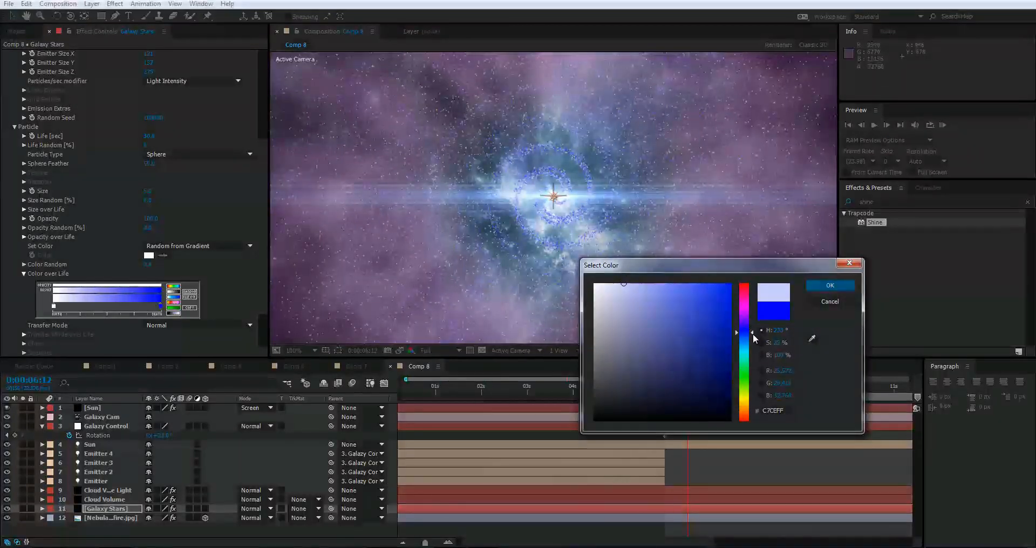
left_click_drag(754, 339, 754, 340)
left_click(654, 283)
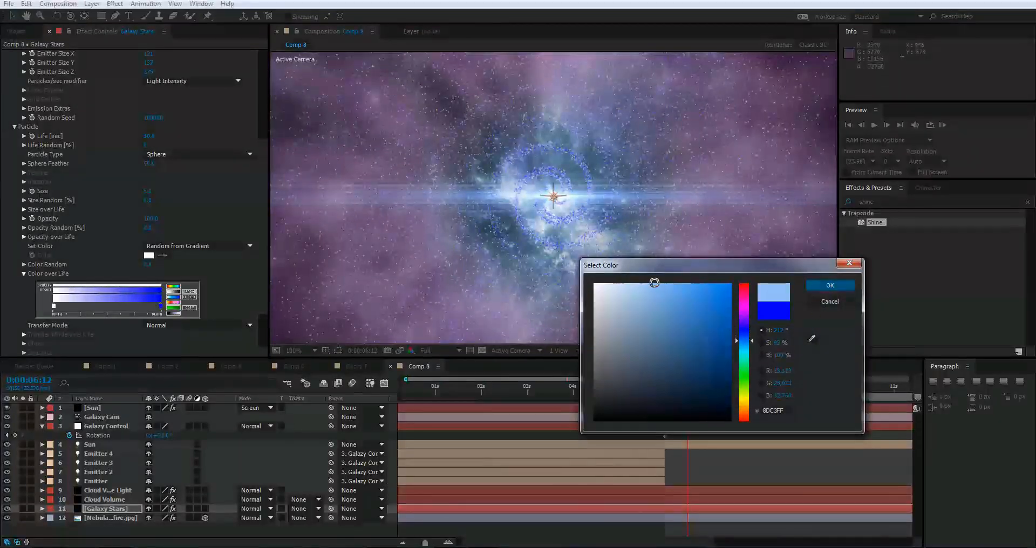
left_click(820, 286)
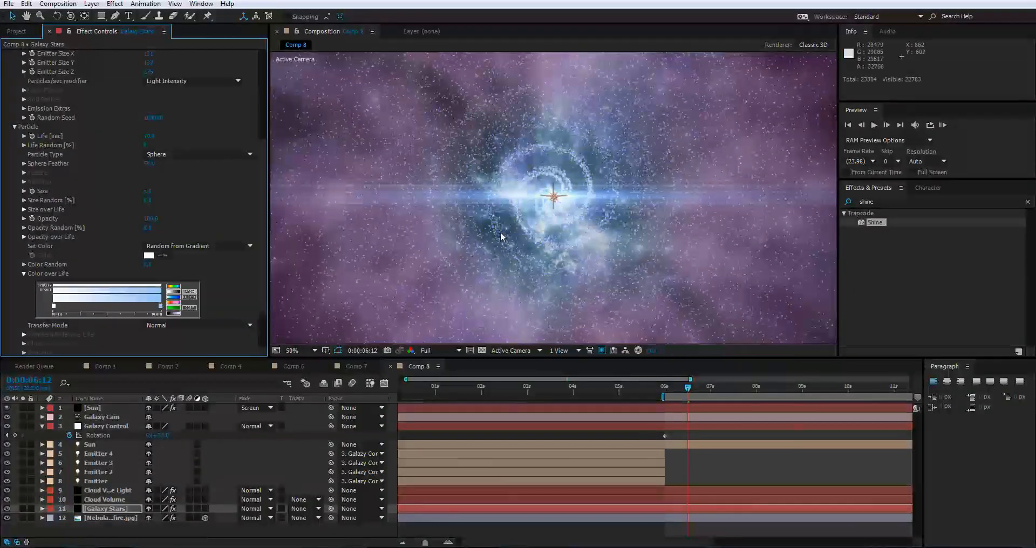
scroll(504, 215, "up", 2)
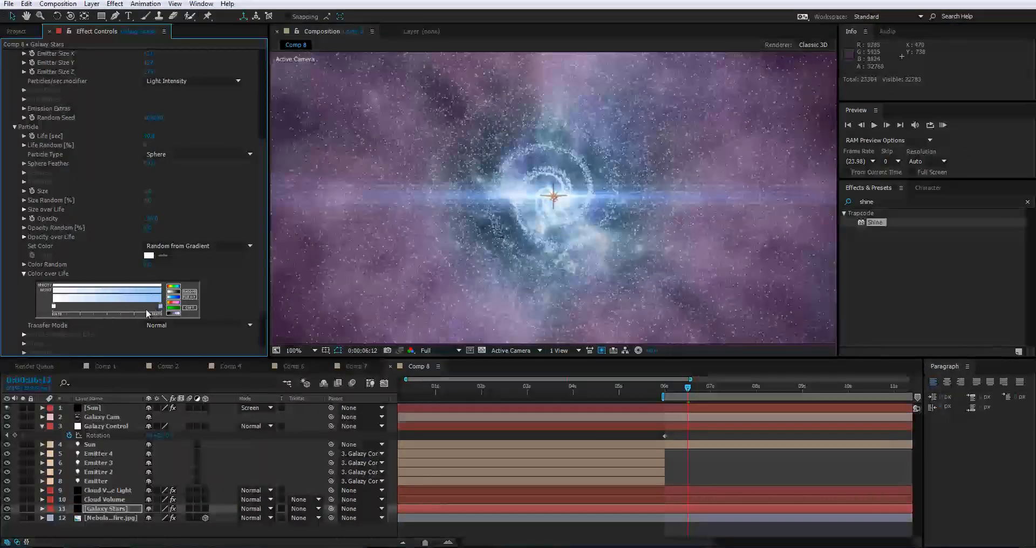
Move the light blue stop to the gradient's middle and add a deeper blue 409AFF stop near its end.
left_click_drag(160, 307, 108, 308)
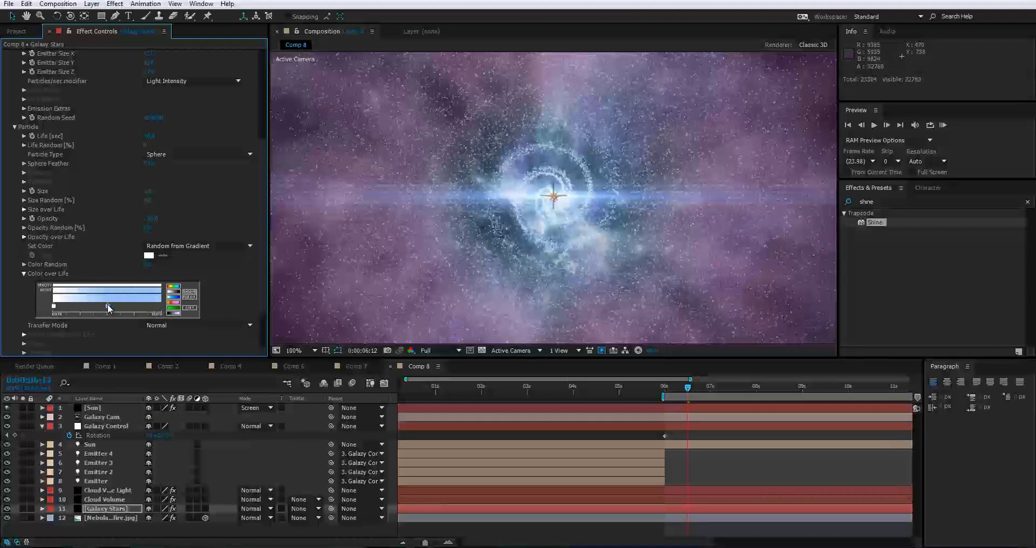
double_click(152, 307)
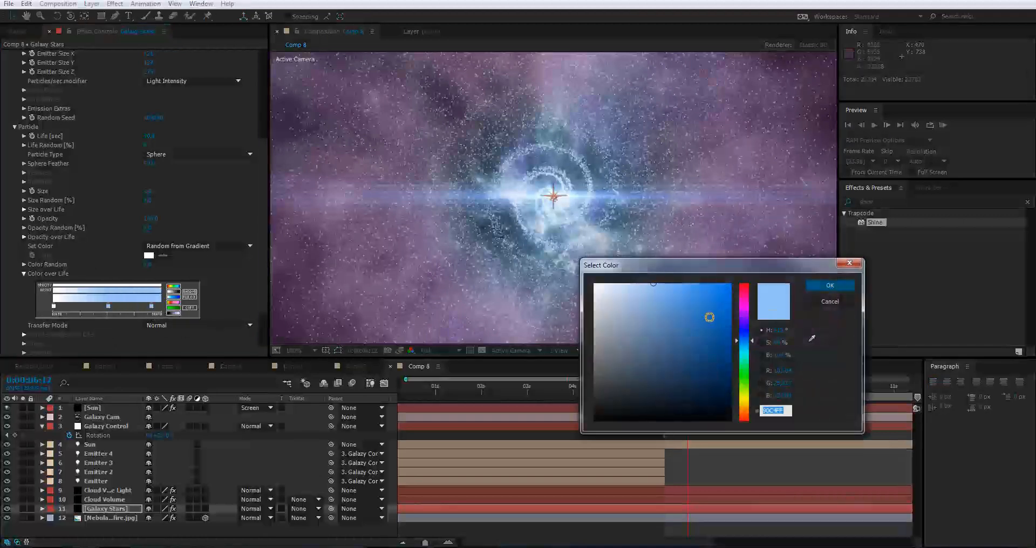
mouse_move(709, 316)
left_mouse_down()
mouse_move(721, 291)
mouse_move(693, 262)
left_mouse_up()
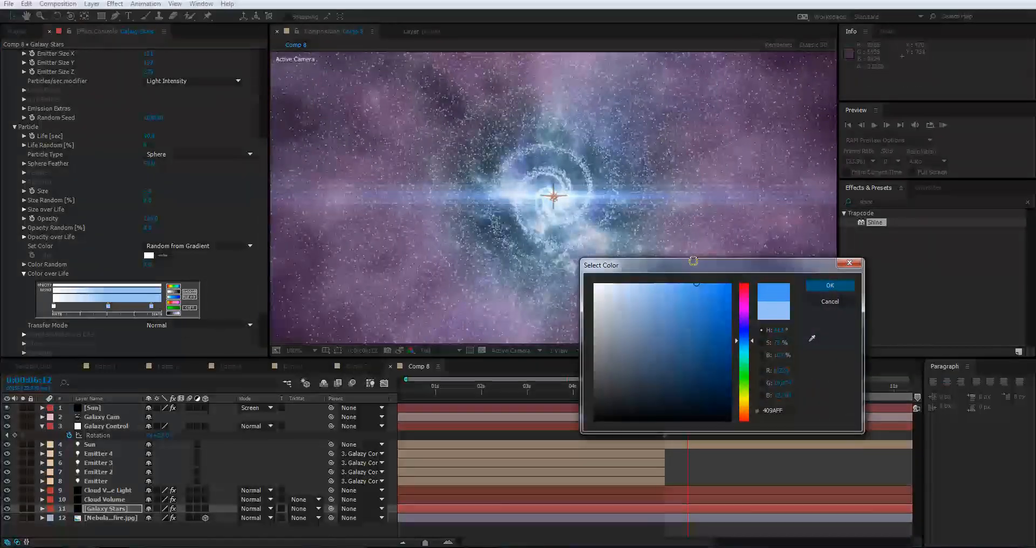
left_click(838, 286)
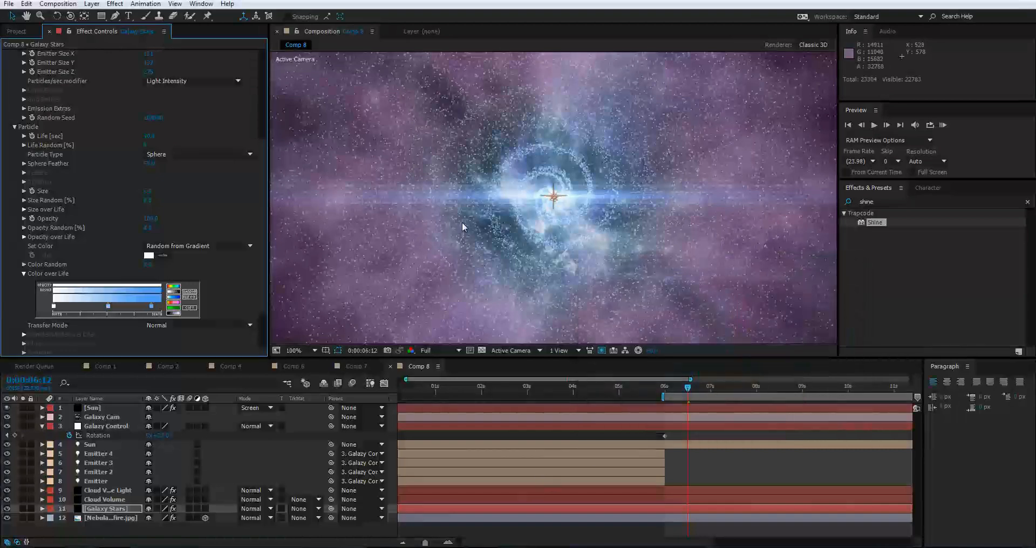
Review the recolored stars, change Galaxy Stars' particle type to Glow Sphere (No DOF) and inspect them up close.
key("comma")
key("comma")
key("comma")
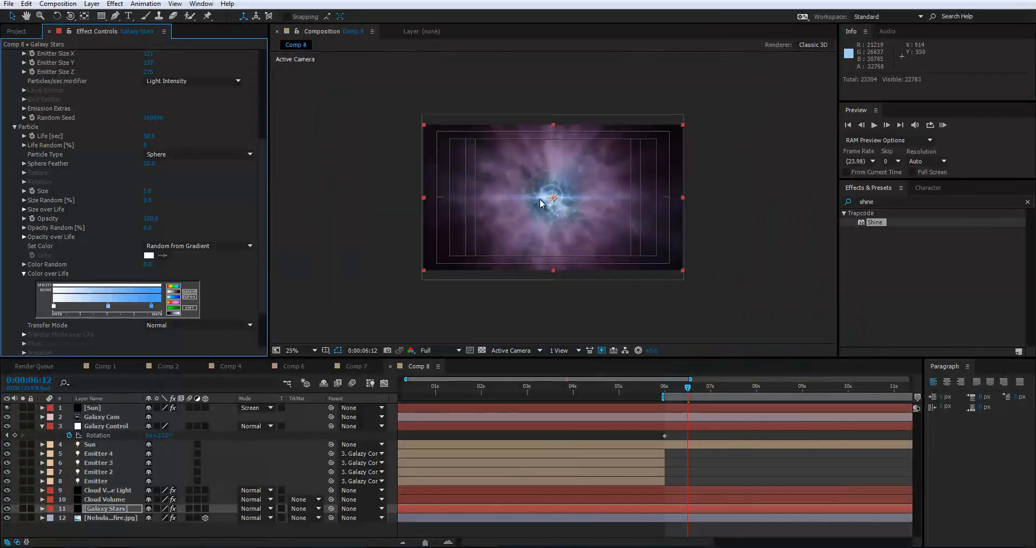
key("period")
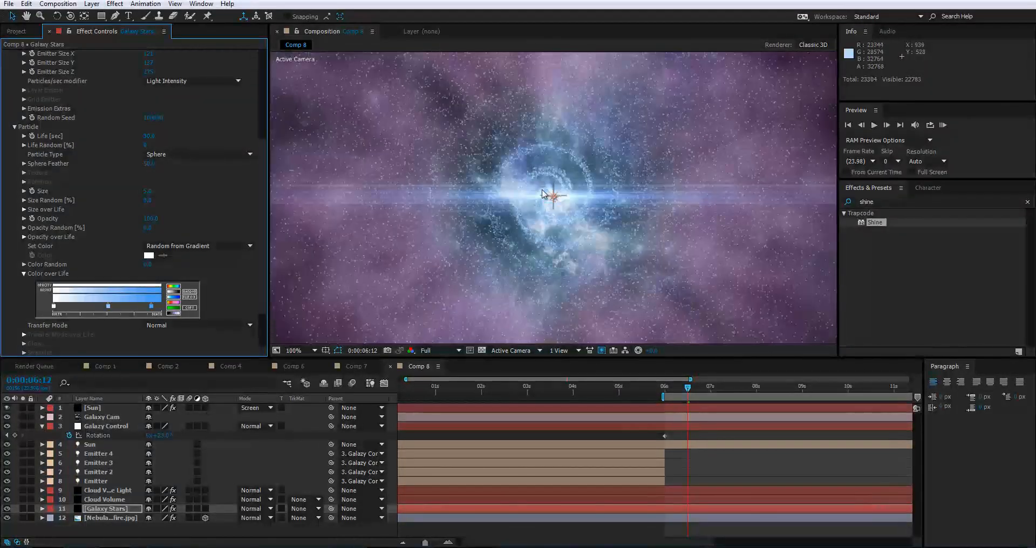
key("period")
key("comma")
key("comma")
left_click(170, 157)
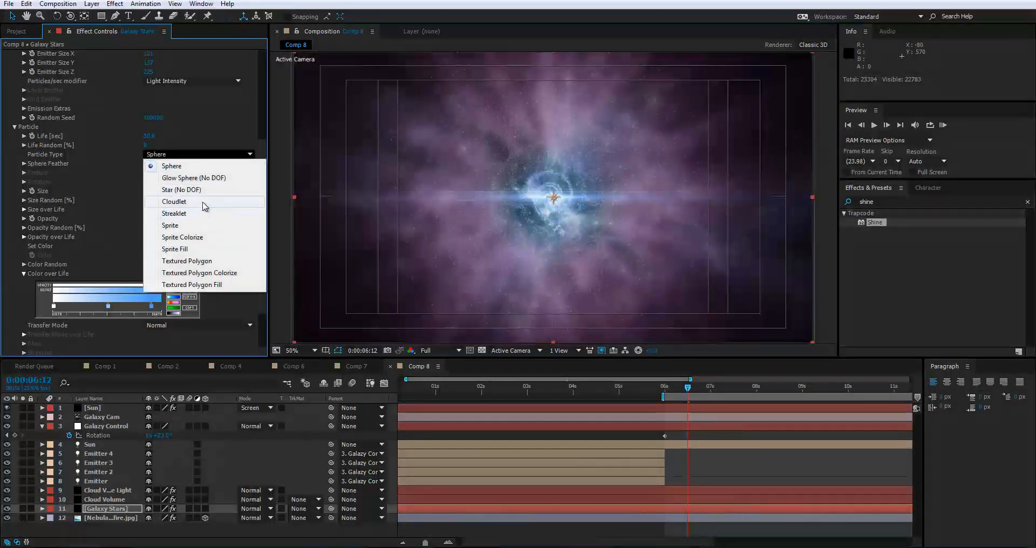
left_click(198, 180)
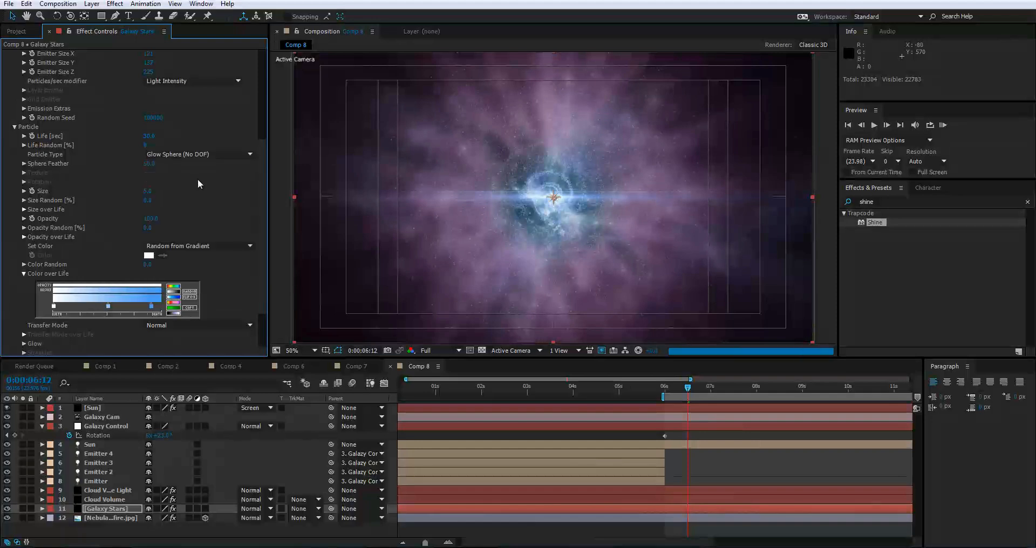
key("period")
key("period")
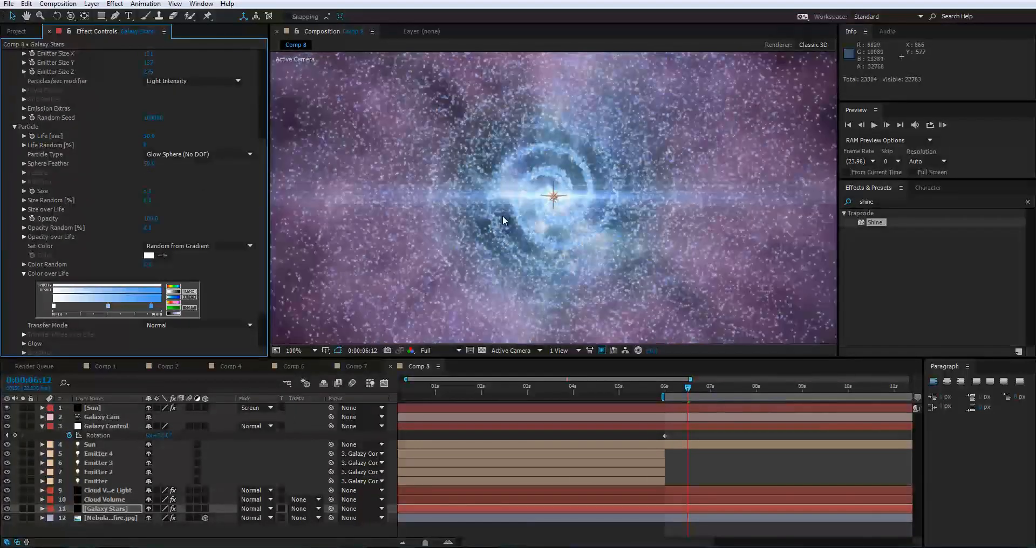
Change Galaxy Stars' particle type to Sphere and check the stars across the composition.
left_click(215, 150)
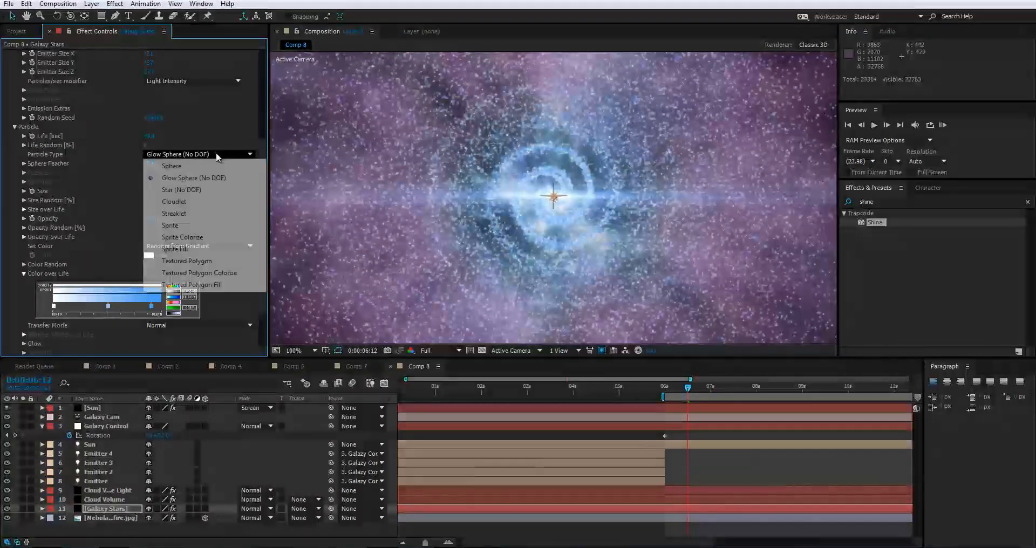
left_click(193, 167)
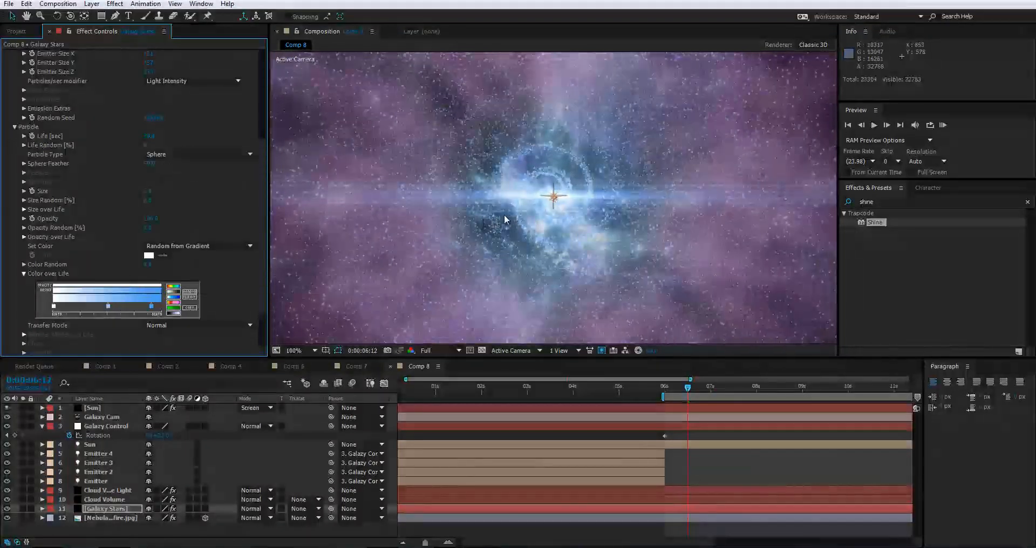
scroll(523, 199, "down", 2)
scroll(526, 194, "down", 2)
scroll(526, 195, "up", 4)
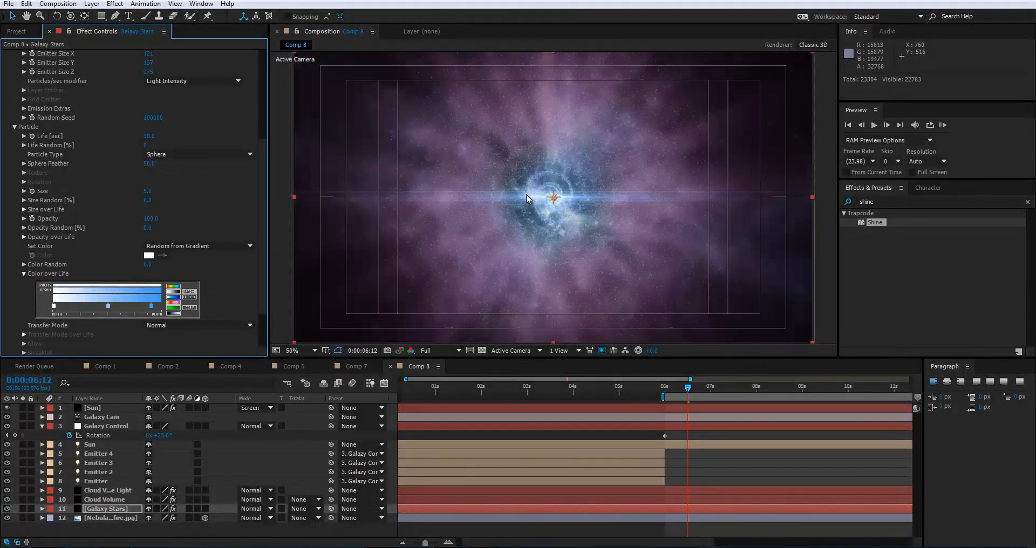
scroll(532, 201, "down", 2)
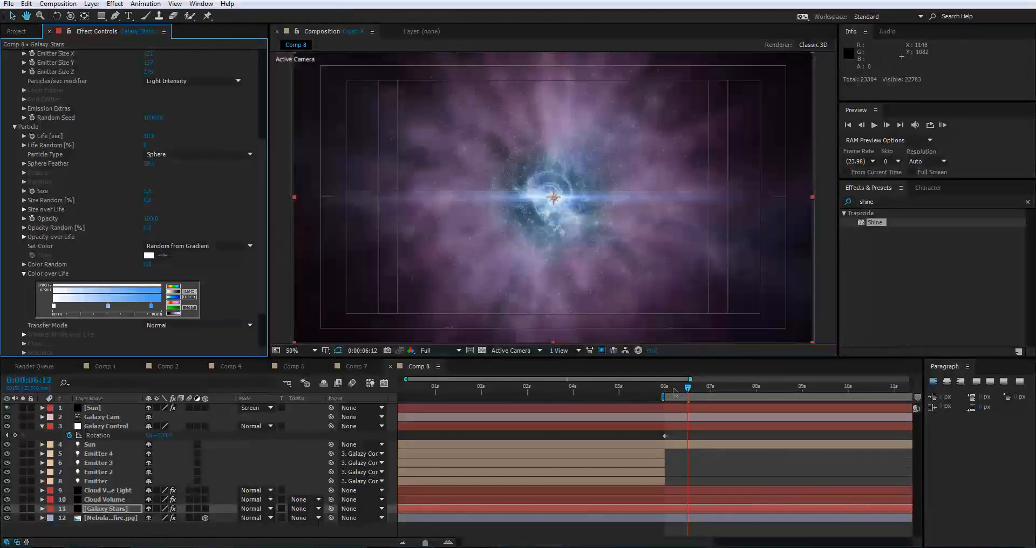
Preview the galaxy animation from 0:00:06:12 and scrub through the frames up to 0:00:07:00.
key("space")
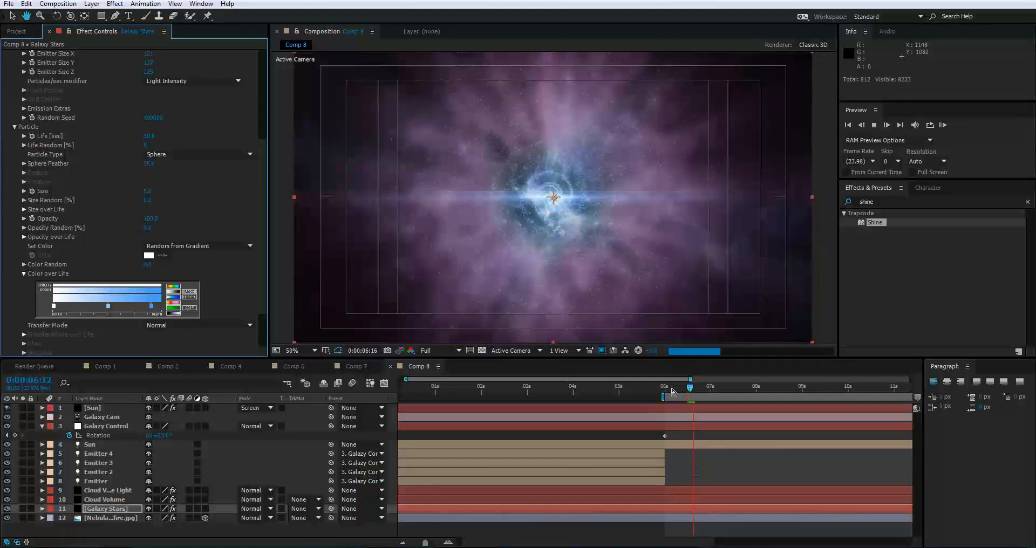
left_click(694, 398)
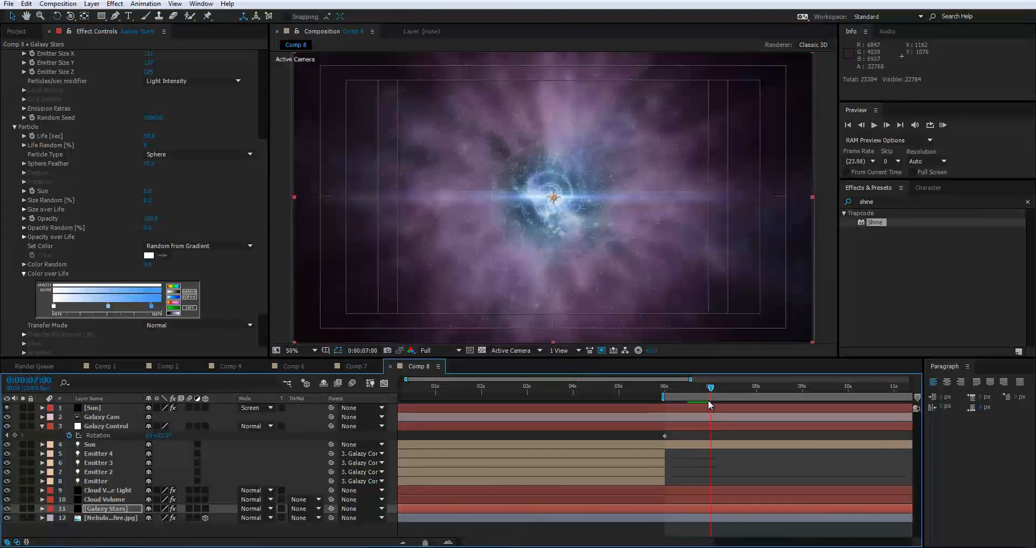
left_click(690, 403)
left_click_drag(698, 403, 700, 404)
On Cloud Volume Light's Shine effect, set Shimmer Amount to 17 and start keyframing its Phase at 0:00:06:00.
left_click(118, 490)
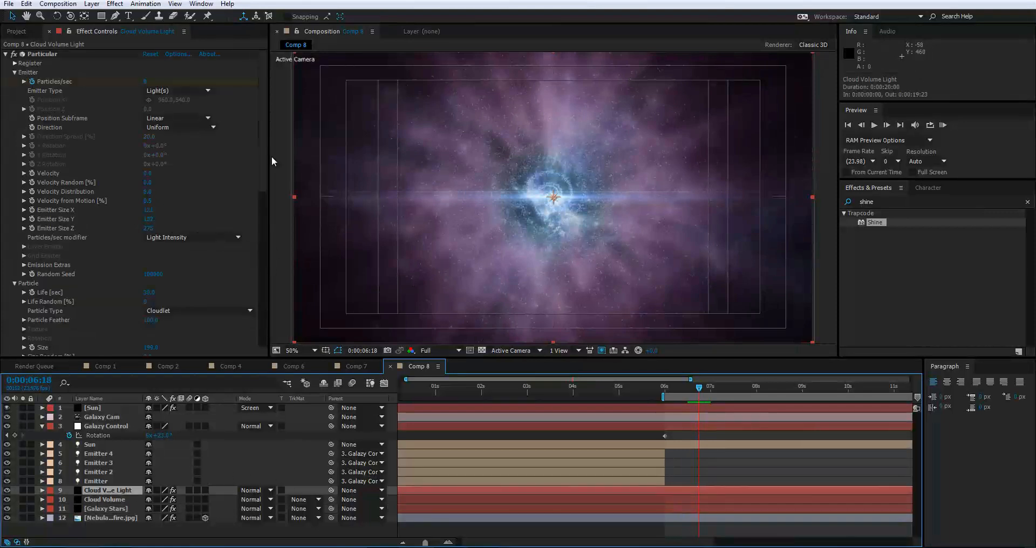
left_click_drag(261, 144, 255, 313)
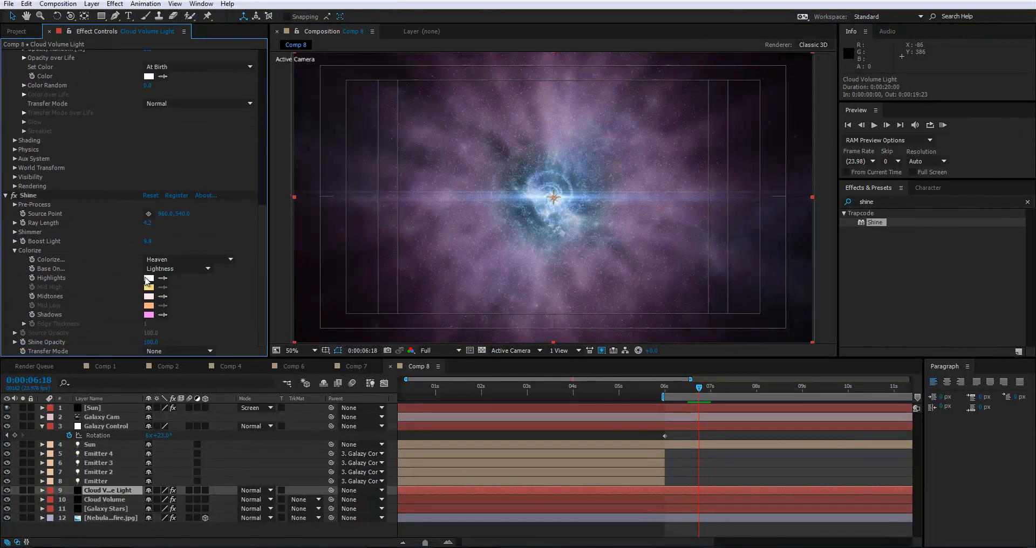
left_click(15, 232)
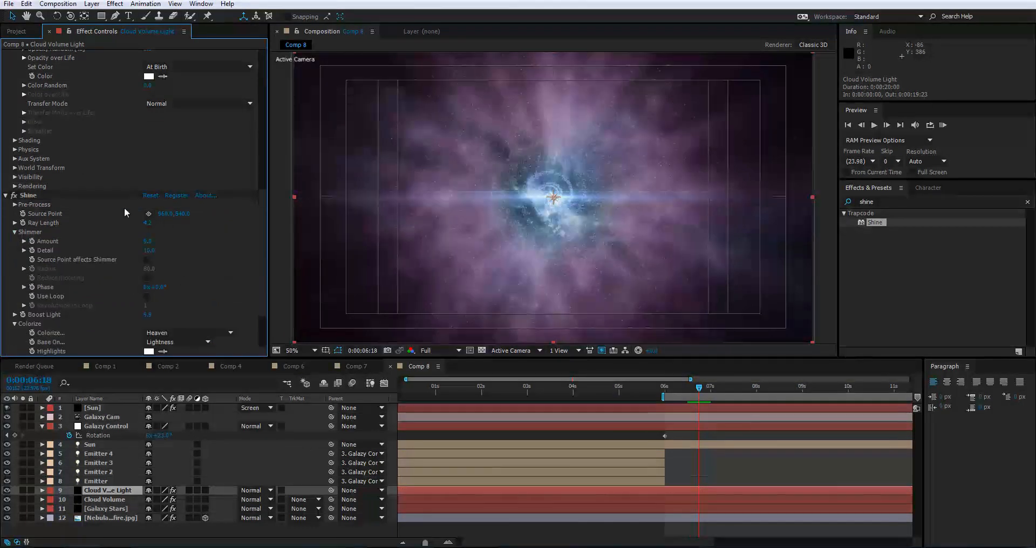
left_click(665, 395)
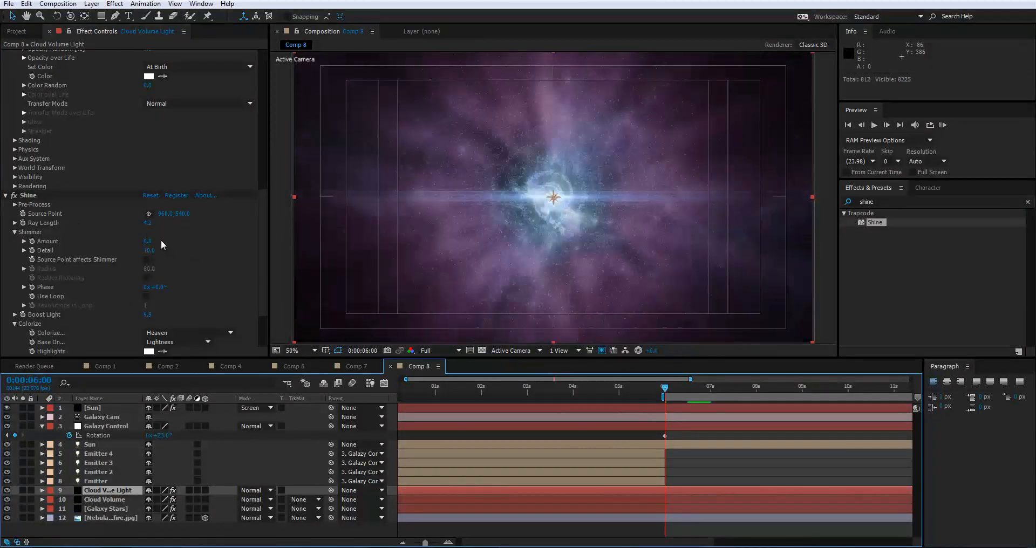
left_click_drag(149, 243, 99, 248)
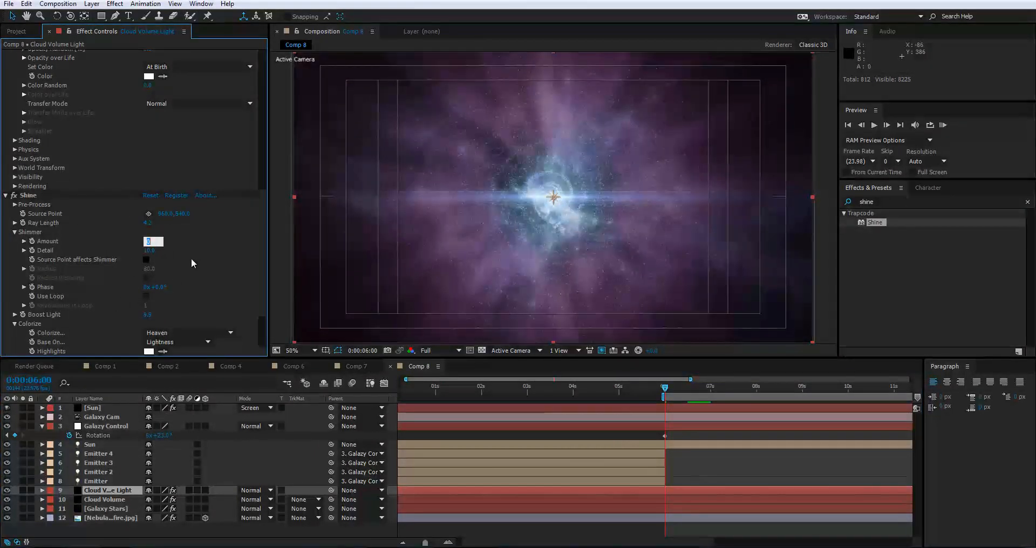
left_click_drag(154, 242, 155, 242)
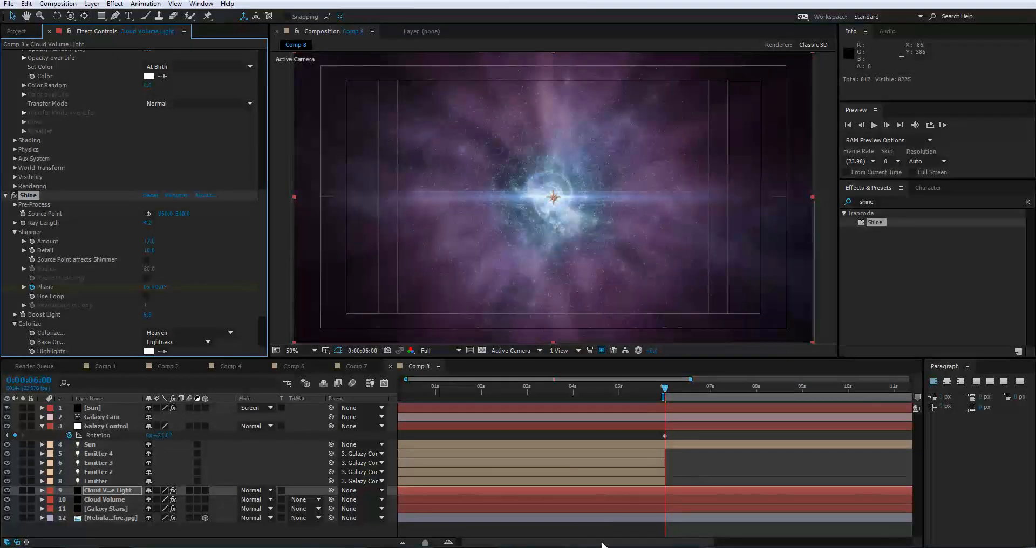
At the composition's end, 0:00:19:23, keyframe the Shimmer Phase at about 1x+214°.
scroll(603, 545, "right", 5)
left_click(909, 389)
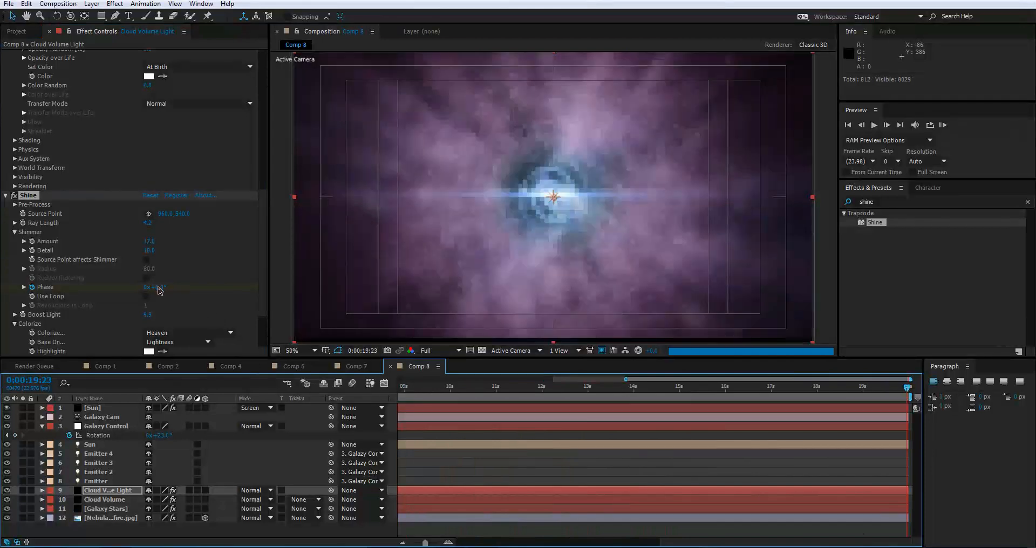
left_click_drag(165, 289, 177, 294)
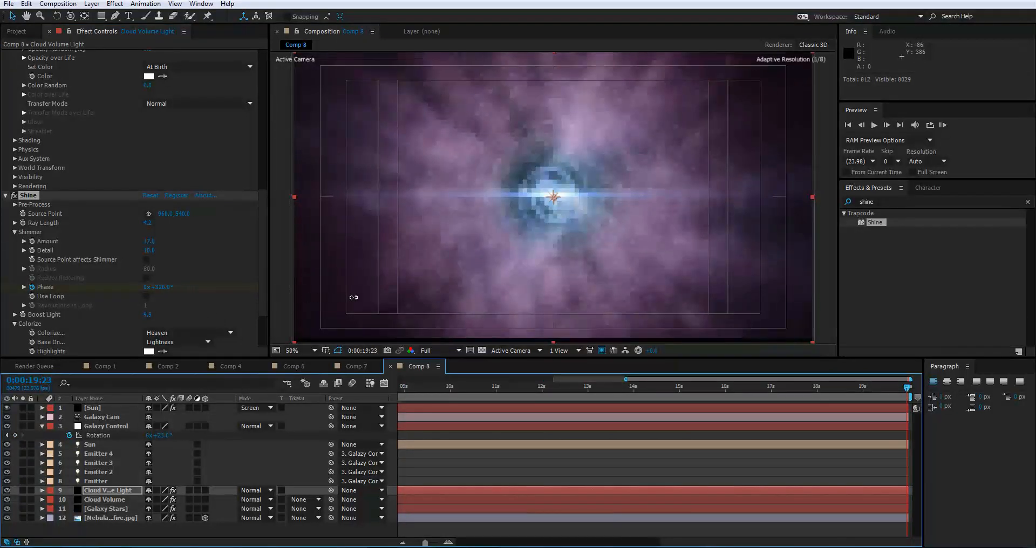
left_click_drag(354, 297, 494, 303)
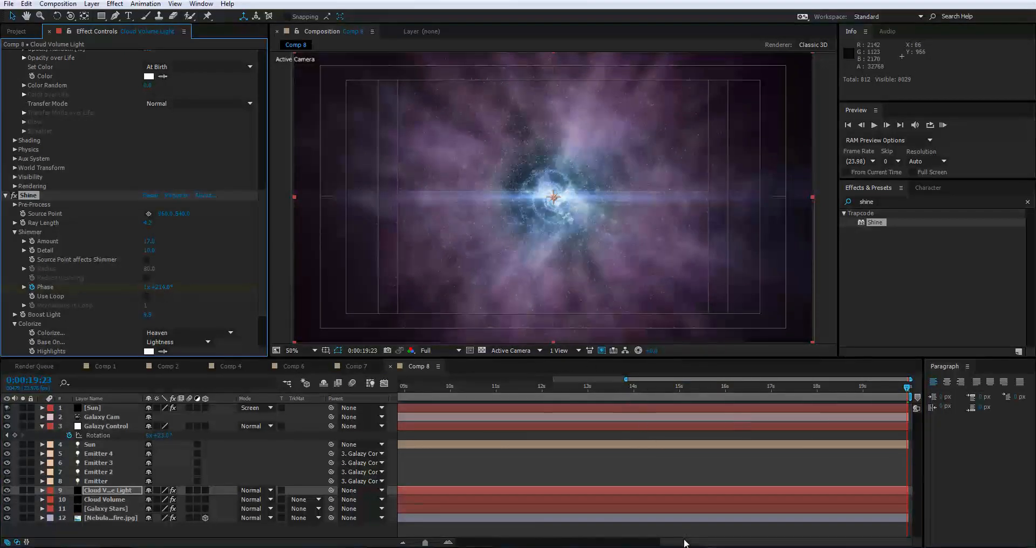
Preview the shimmering light rays from 0:00:07:00 and scrub back and forth over the rendered frames.
left_click_drag(683, 539, 551, 440)
left_click(587, 389)
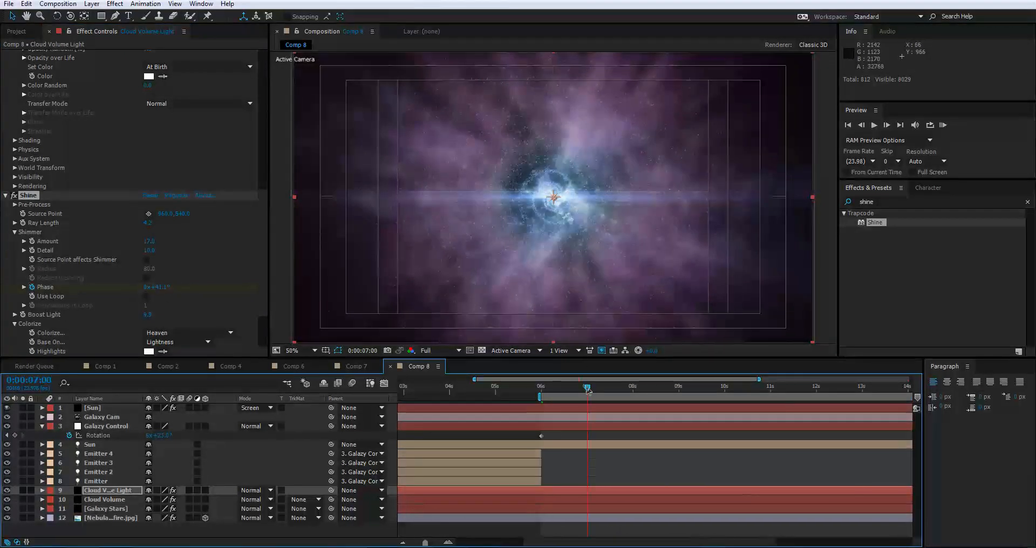
key("space")
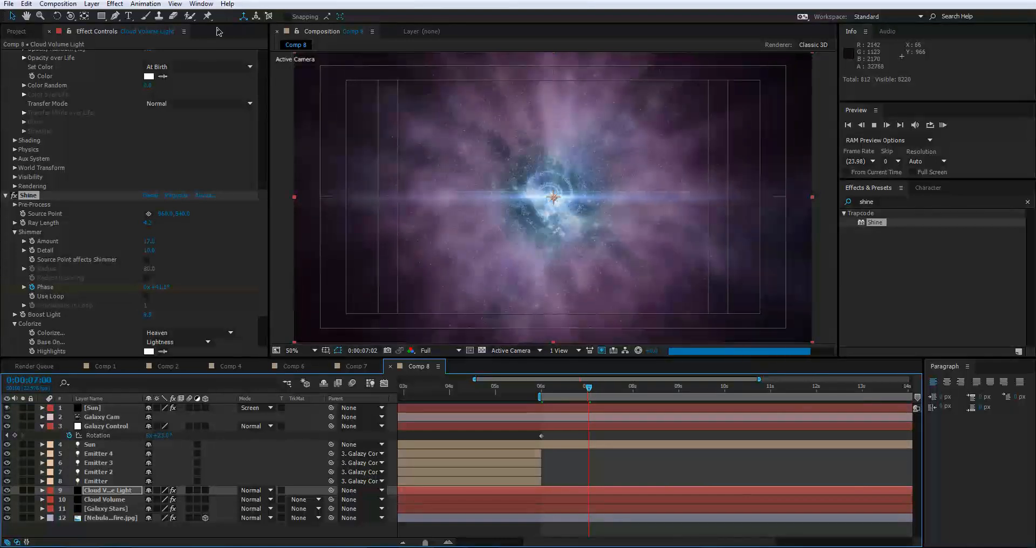
left_click(596, 389)
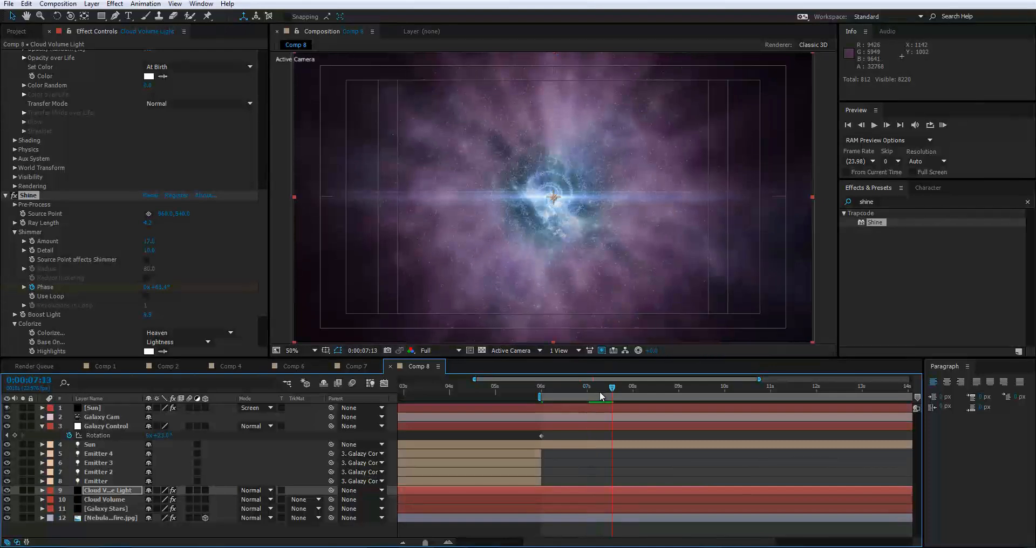
mouse_move(592, 397)
left_mouse_down()
mouse_move(607, 405)
mouse_move(578, 402)
mouse_move(605, 406)
left_mouse_up()
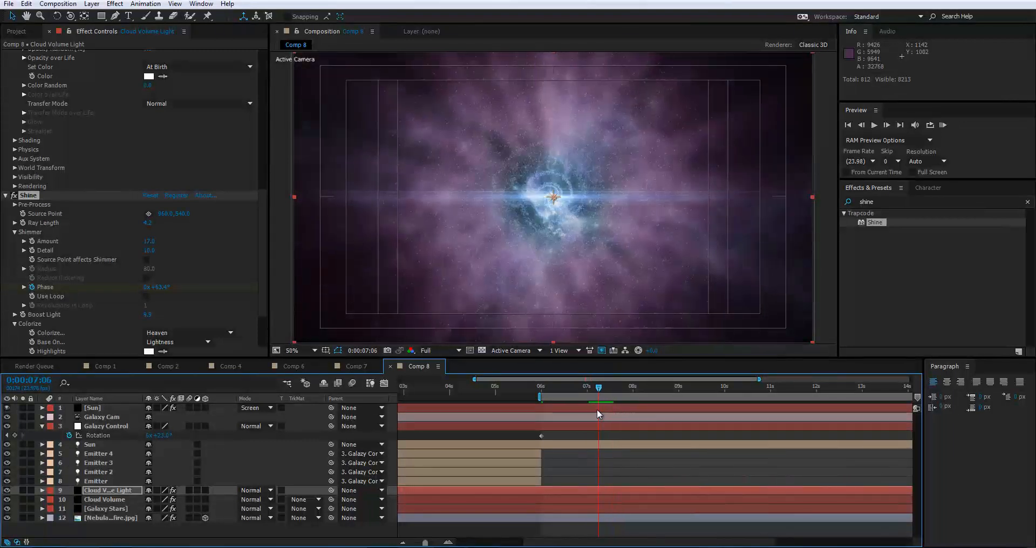
Preview the shimmer again from 0:00:07:07 and look over Shine's Shimmer and Colorize settings.
key("space")
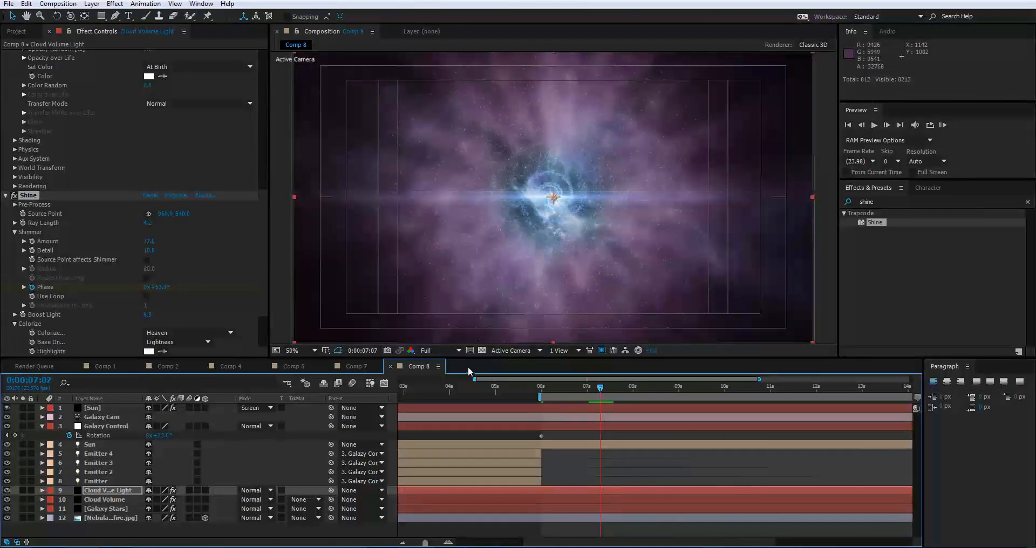
key("space")
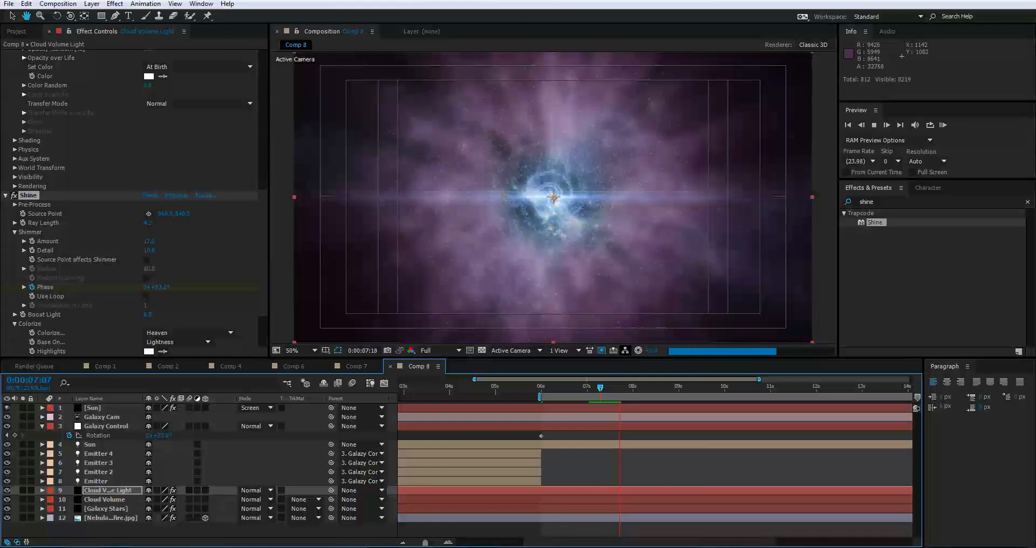
left_click(576, 163)
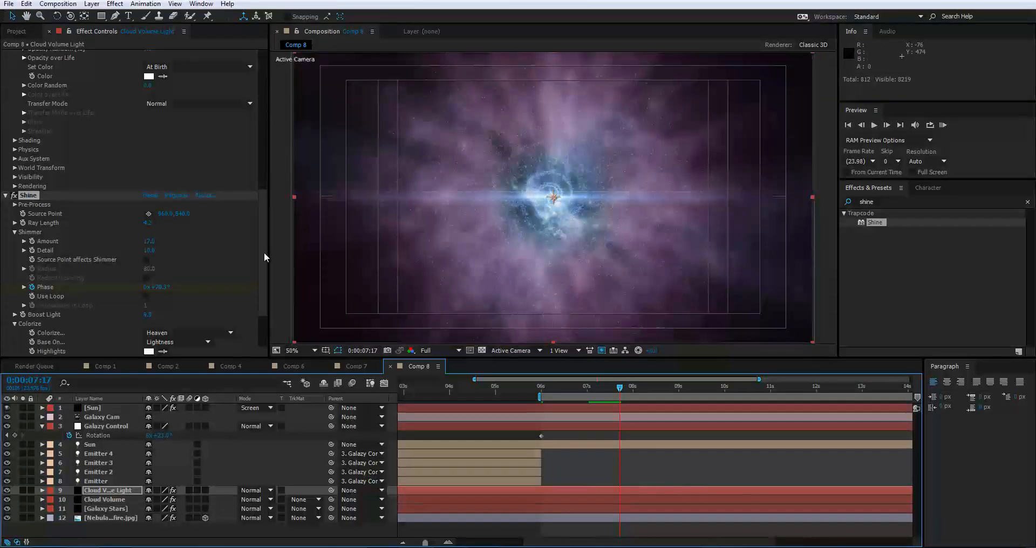
mouse_move(265, 251)
left_mouse_down()
mouse_move(260, 78)
mouse_move(252, 258)
left_mouse_up()
scroll(251, 281, "down", 3)
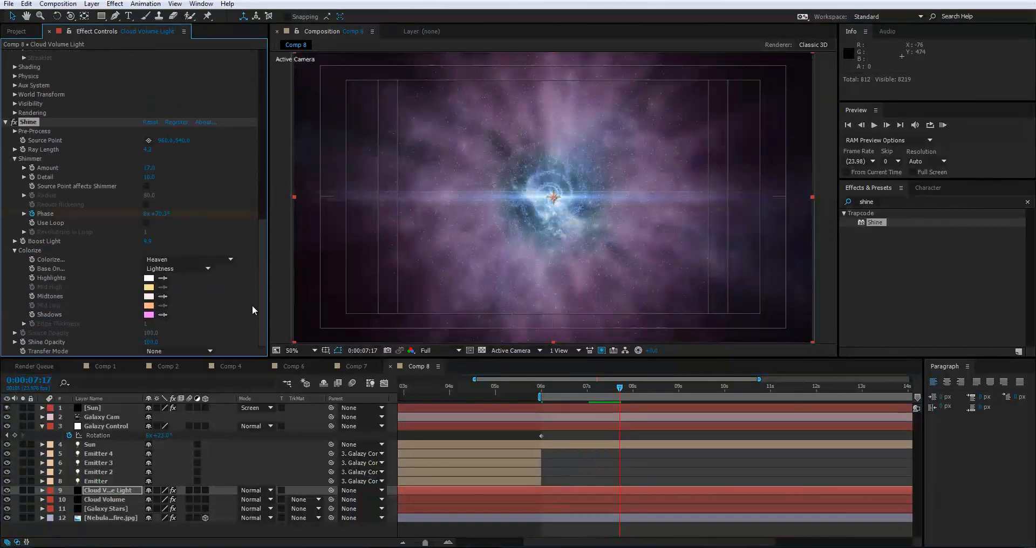